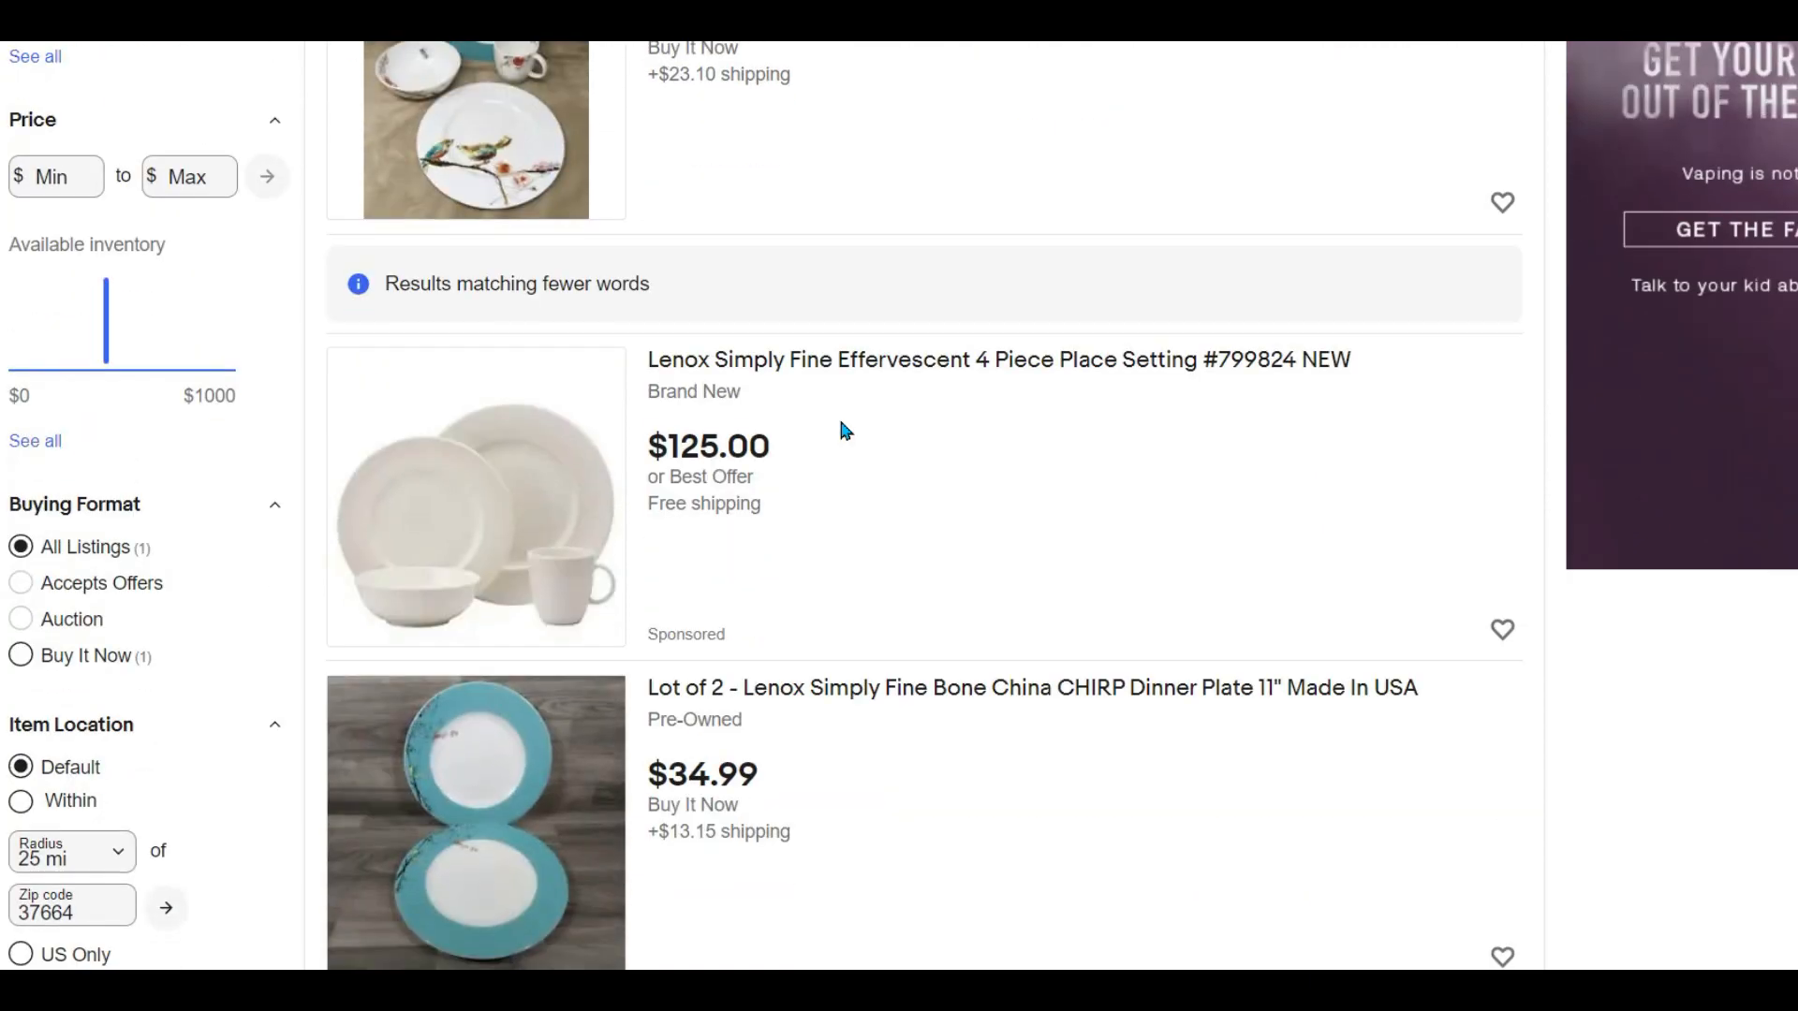
# - Filter the Simply Fine Lenox Chirp Dessert Plate search results to show only sold items
pyautogui.scroll(-5, 846, 431)
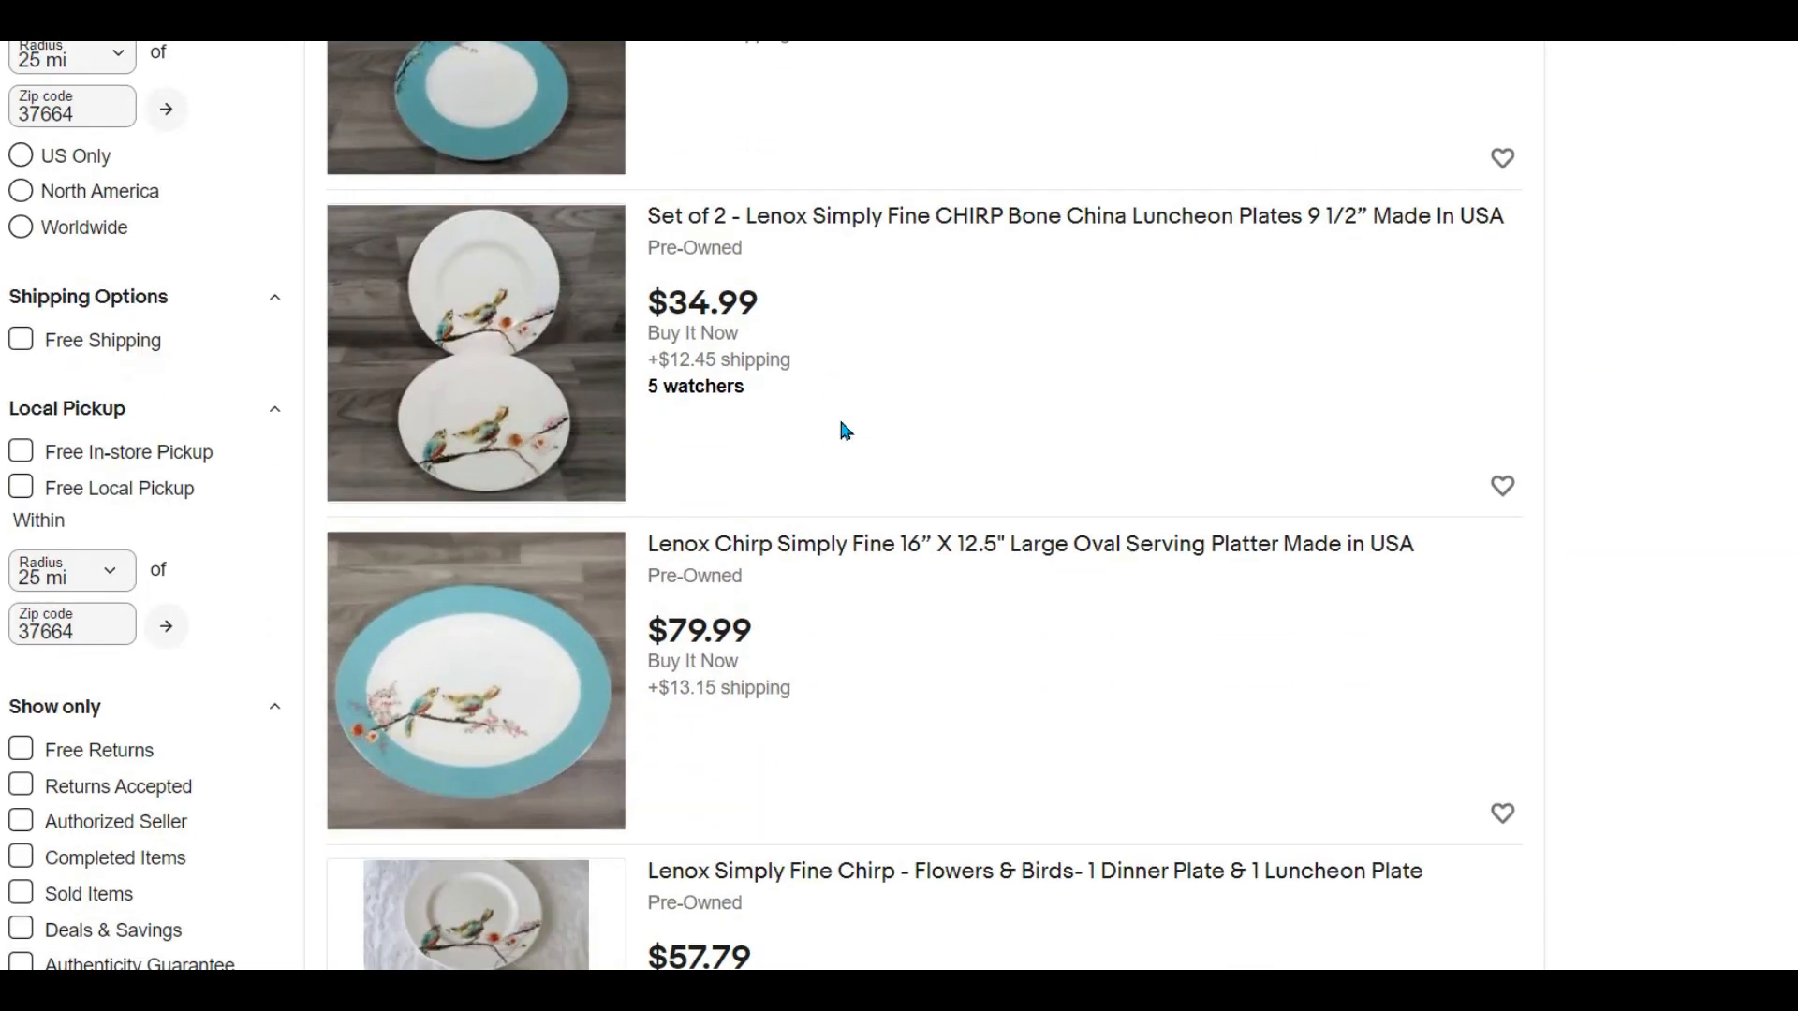
pyautogui.scroll(-3, 846, 431)
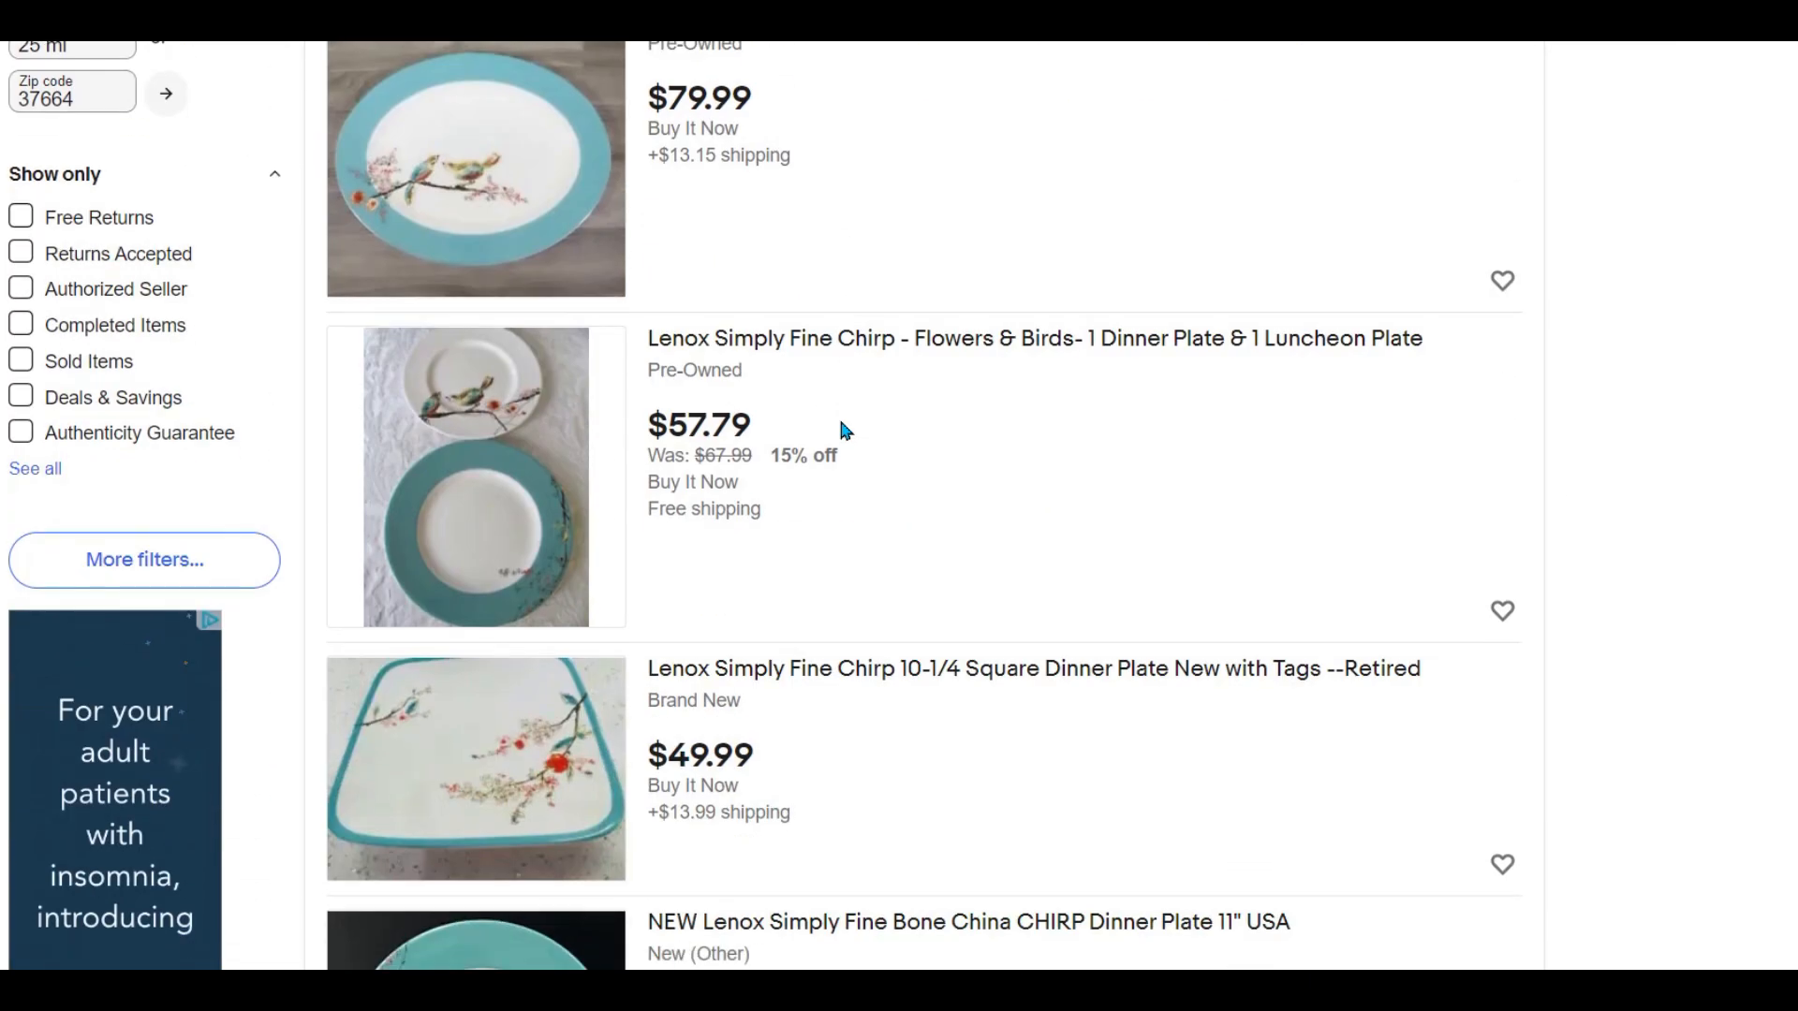
pyautogui.scroll(-3, 843, 431)
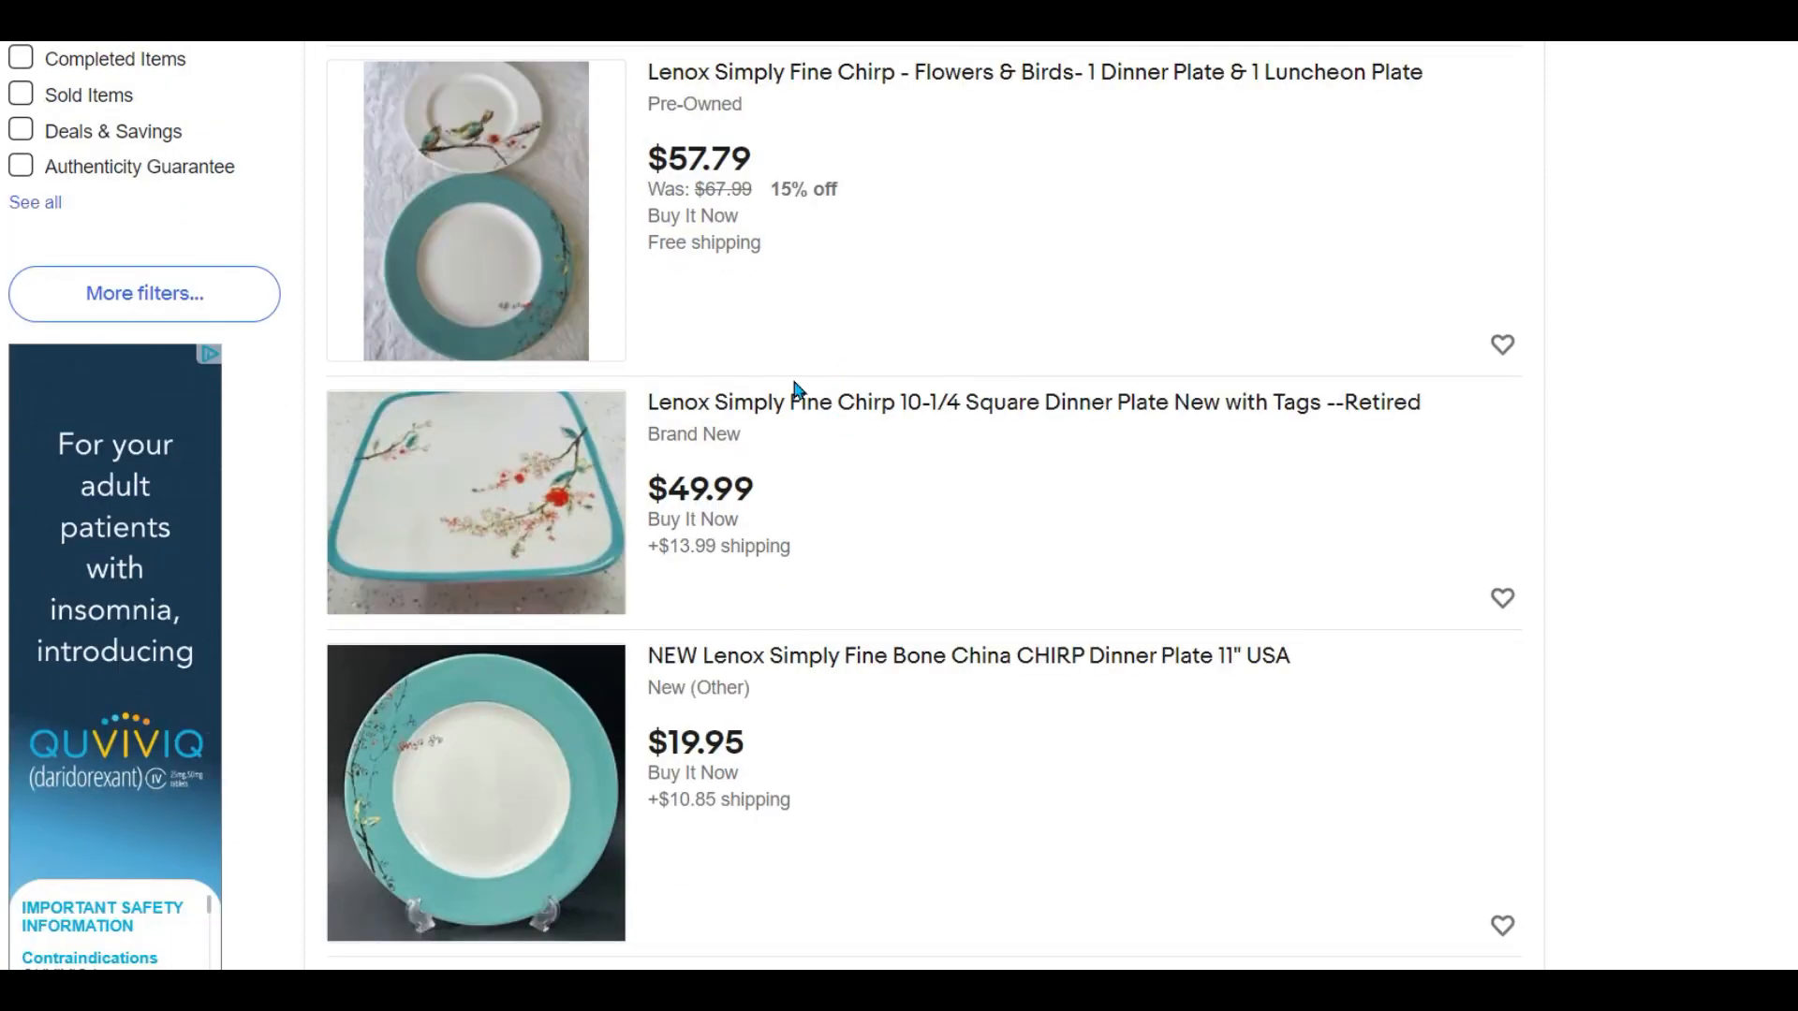
pyautogui.scroll(4, 277, 265)
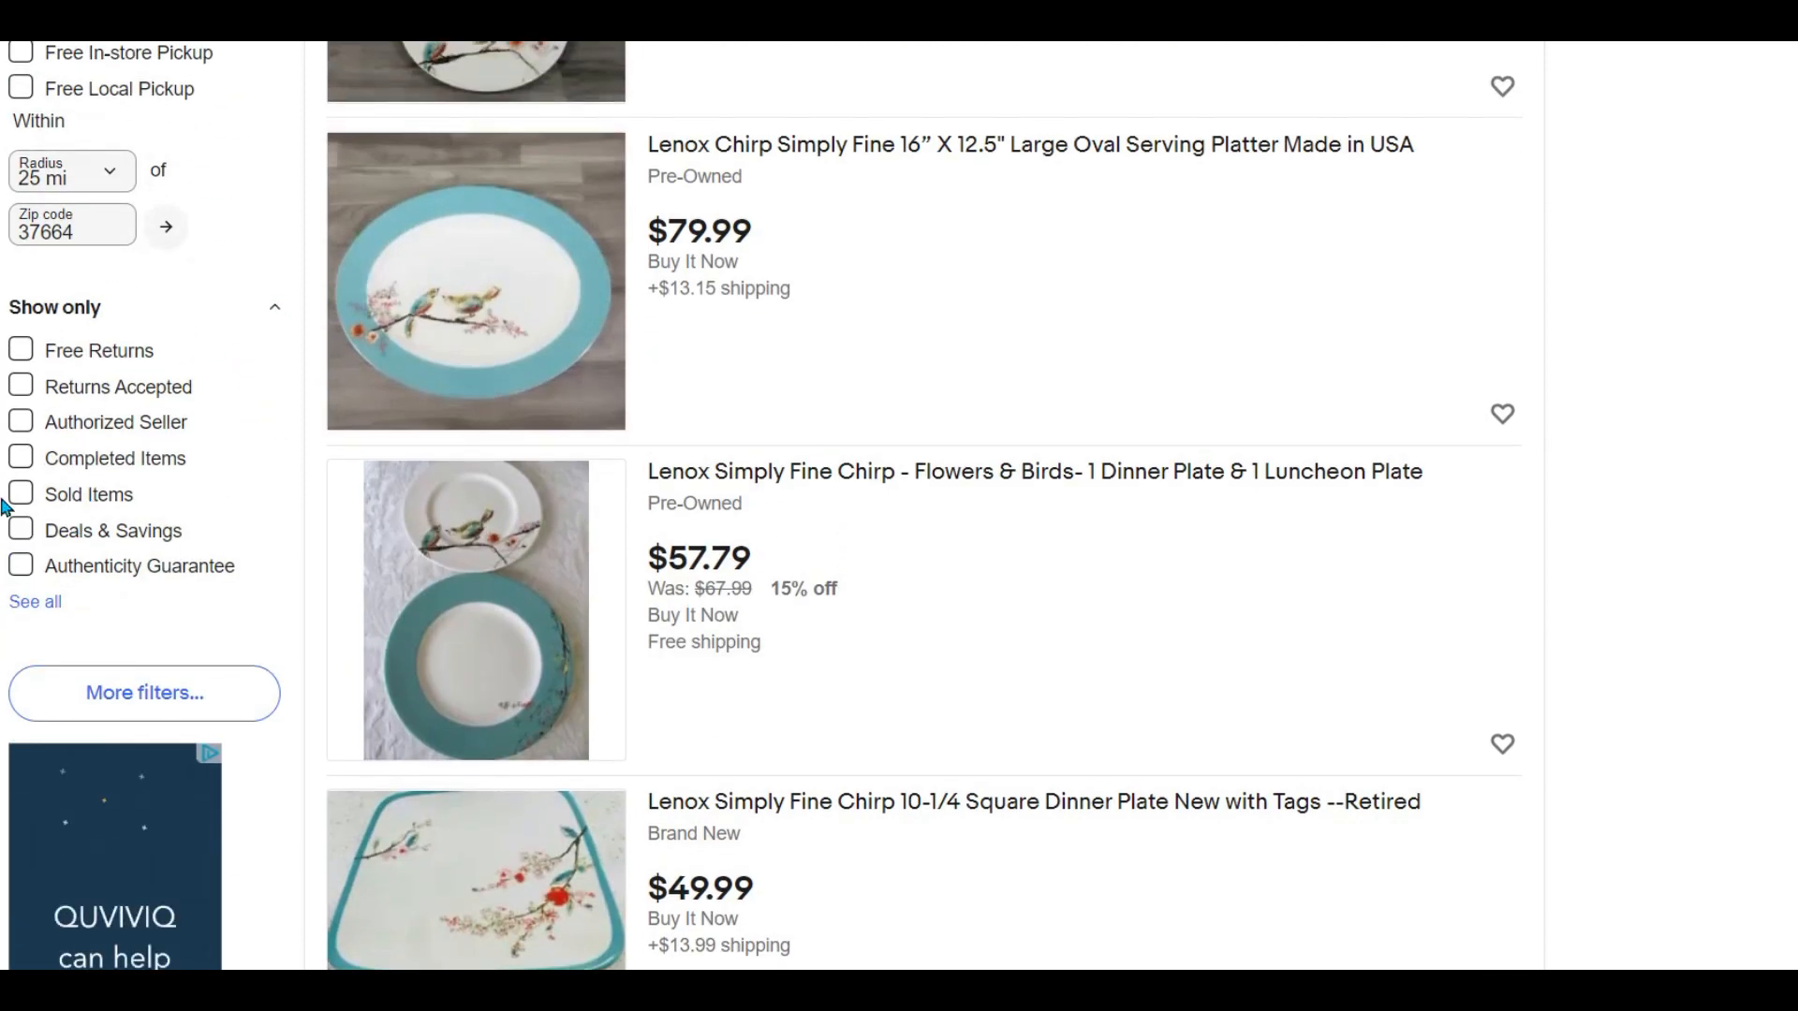
pyautogui.click(21, 496)
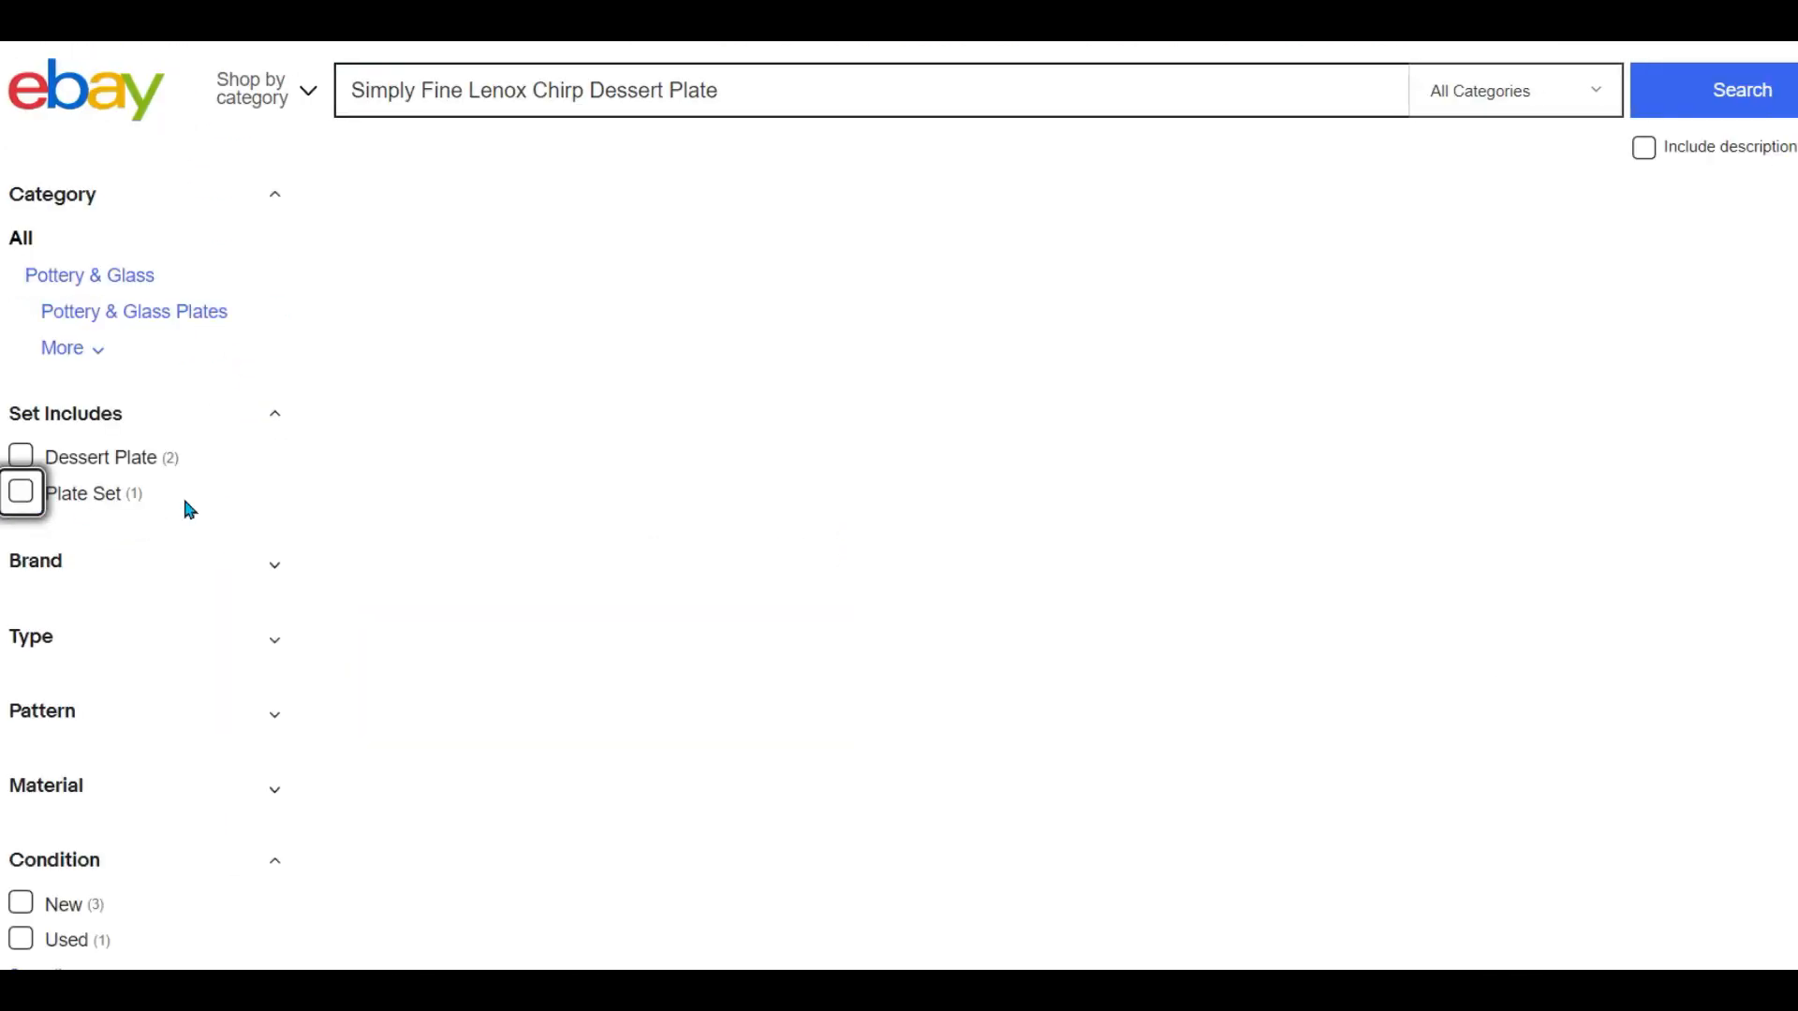
# - Examine the sold Lenox Chirp plate listings, comparing their titles, photos, sale prices and shipping costs
pyautogui.scroll(-1, 944, 455)
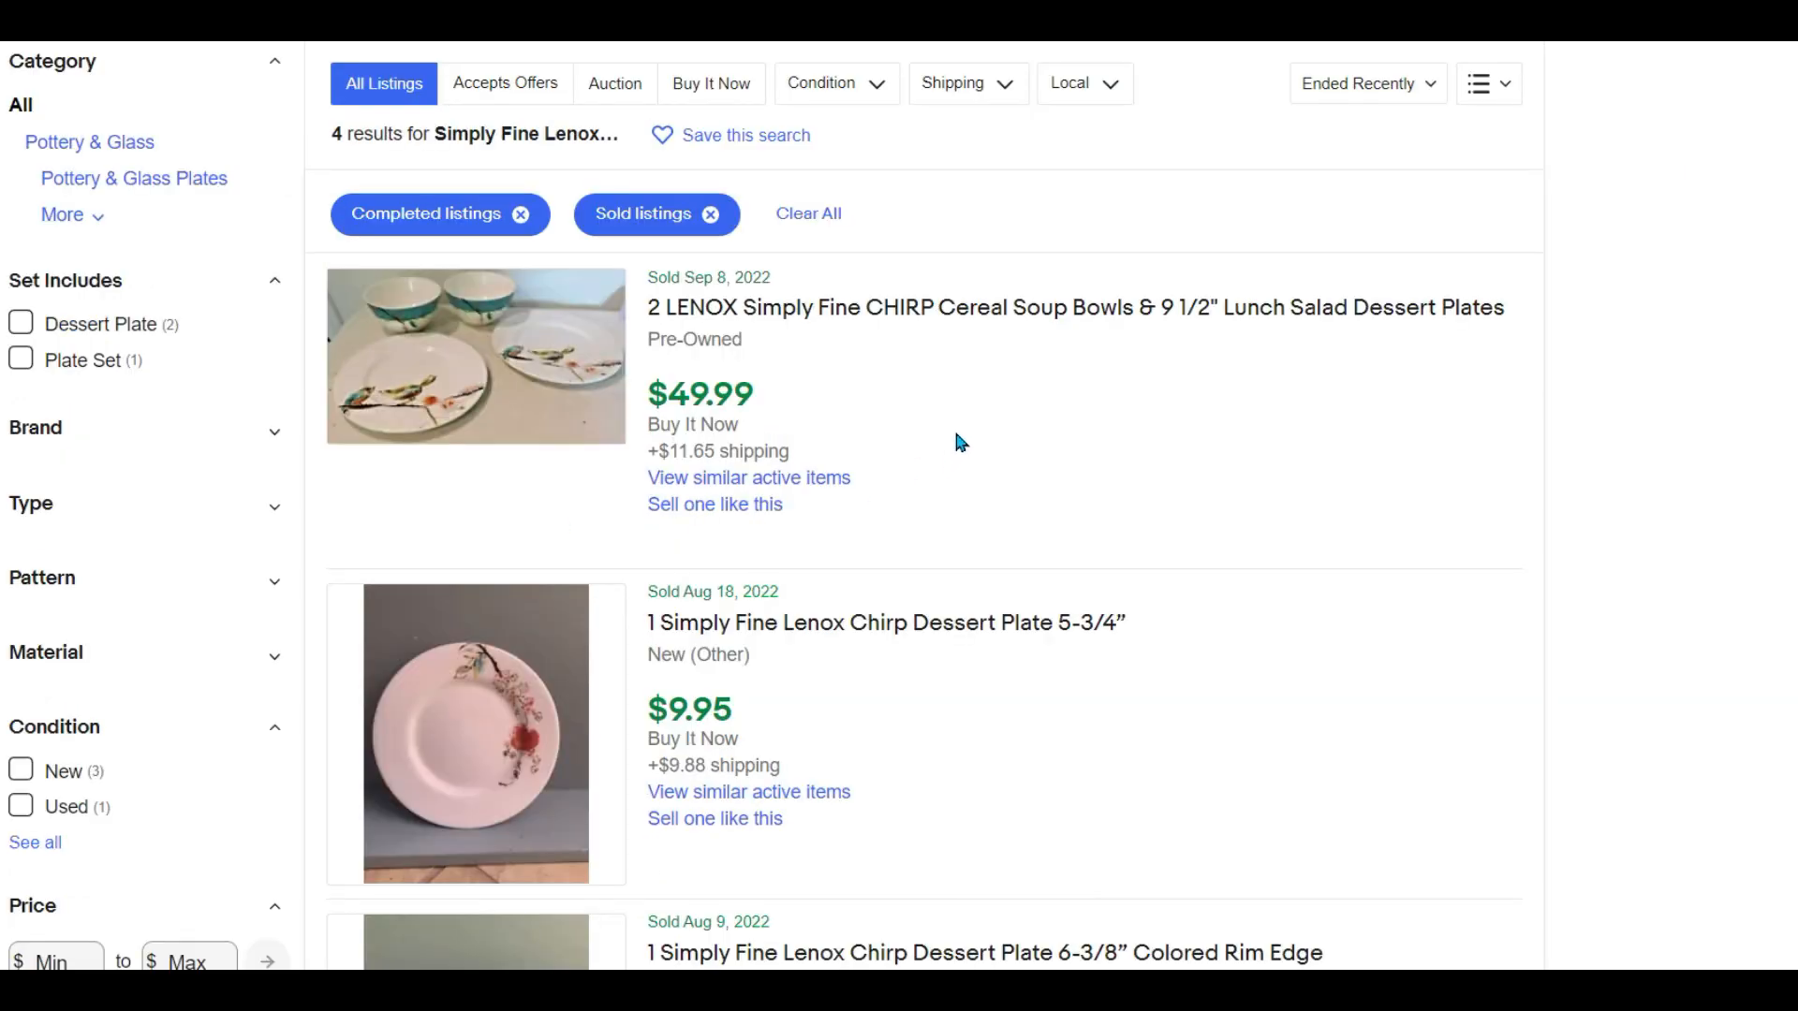
pyautogui.scroll(-4, 954, 427)
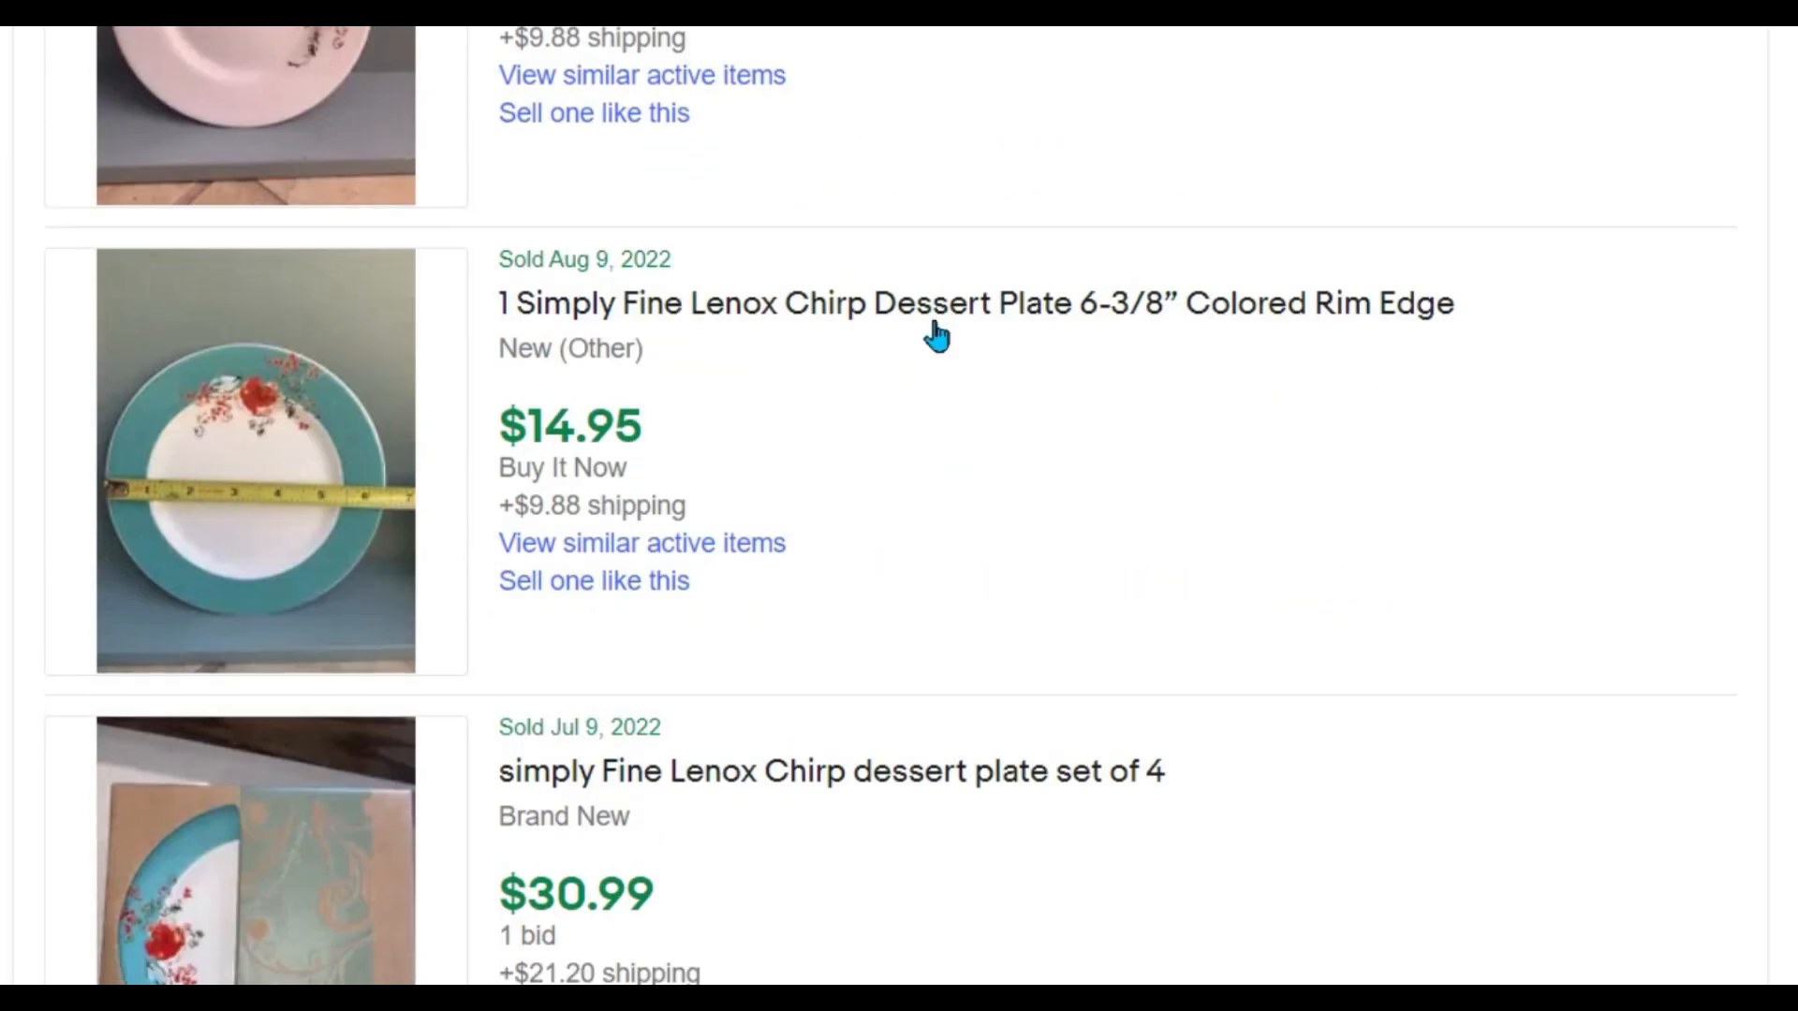
pyautogui.scroll(-1, 937, 336)
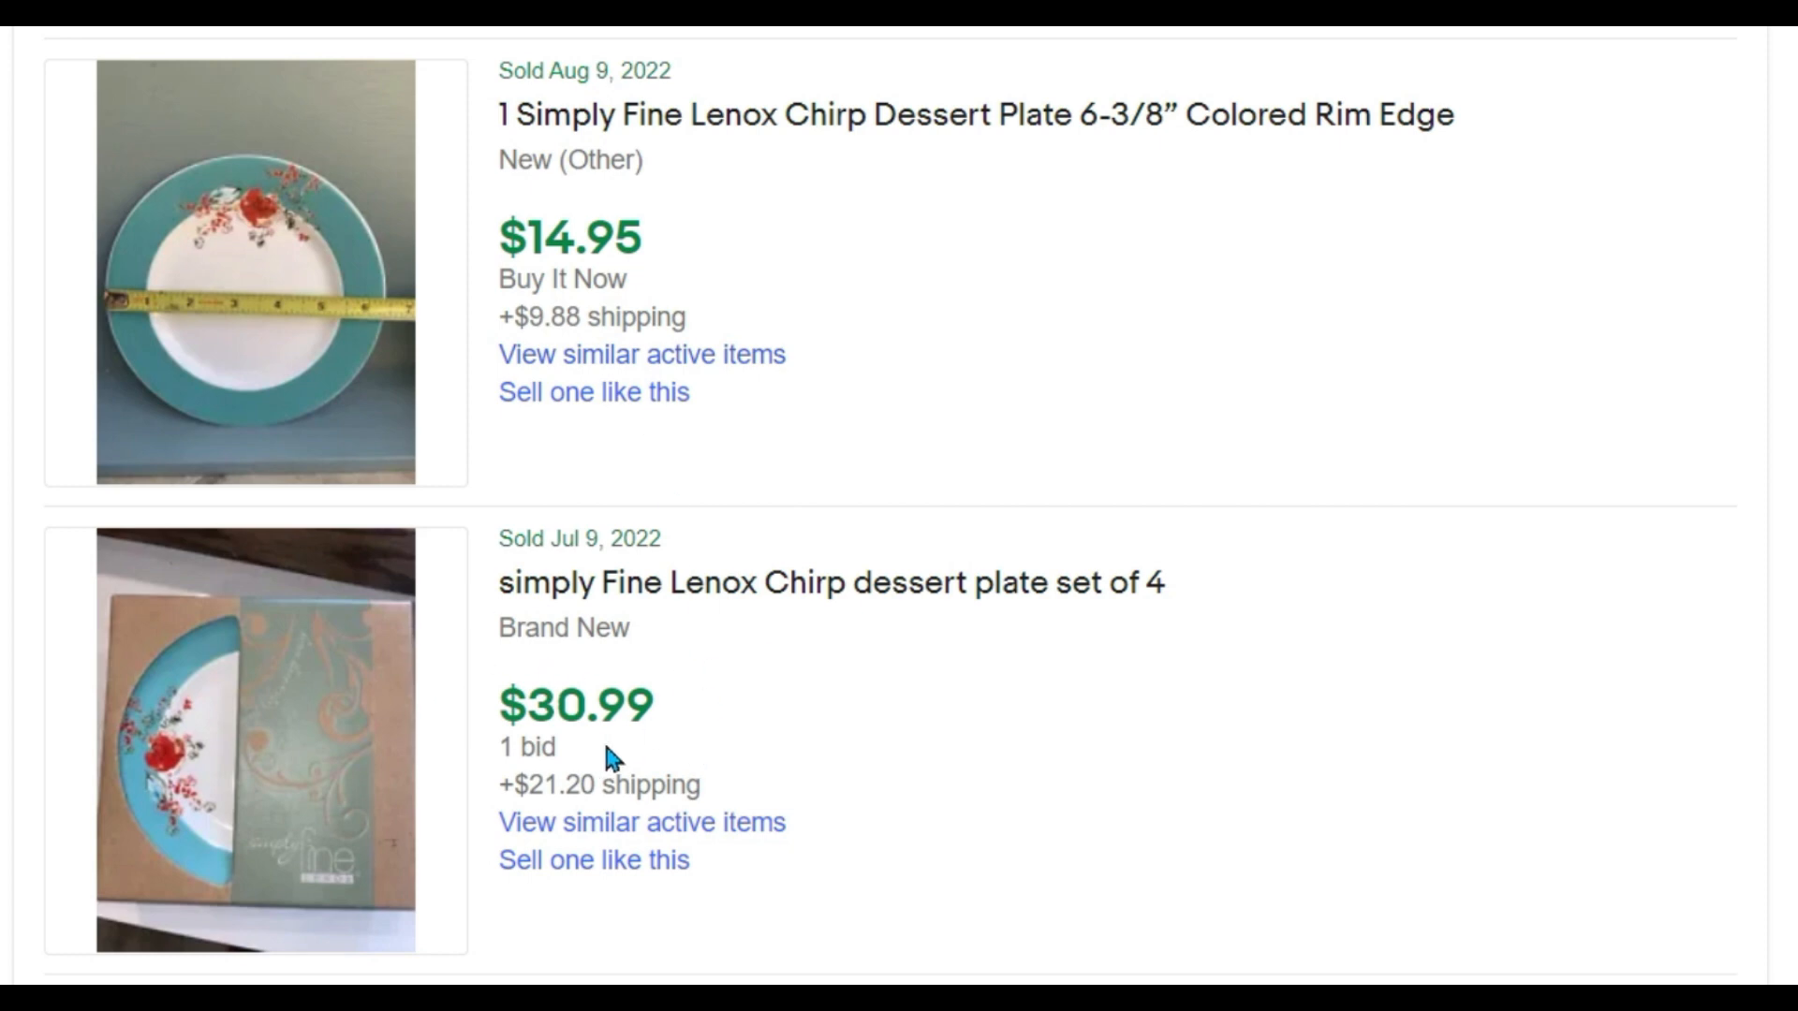
pyautogui.scroll(-9, 698, 698)
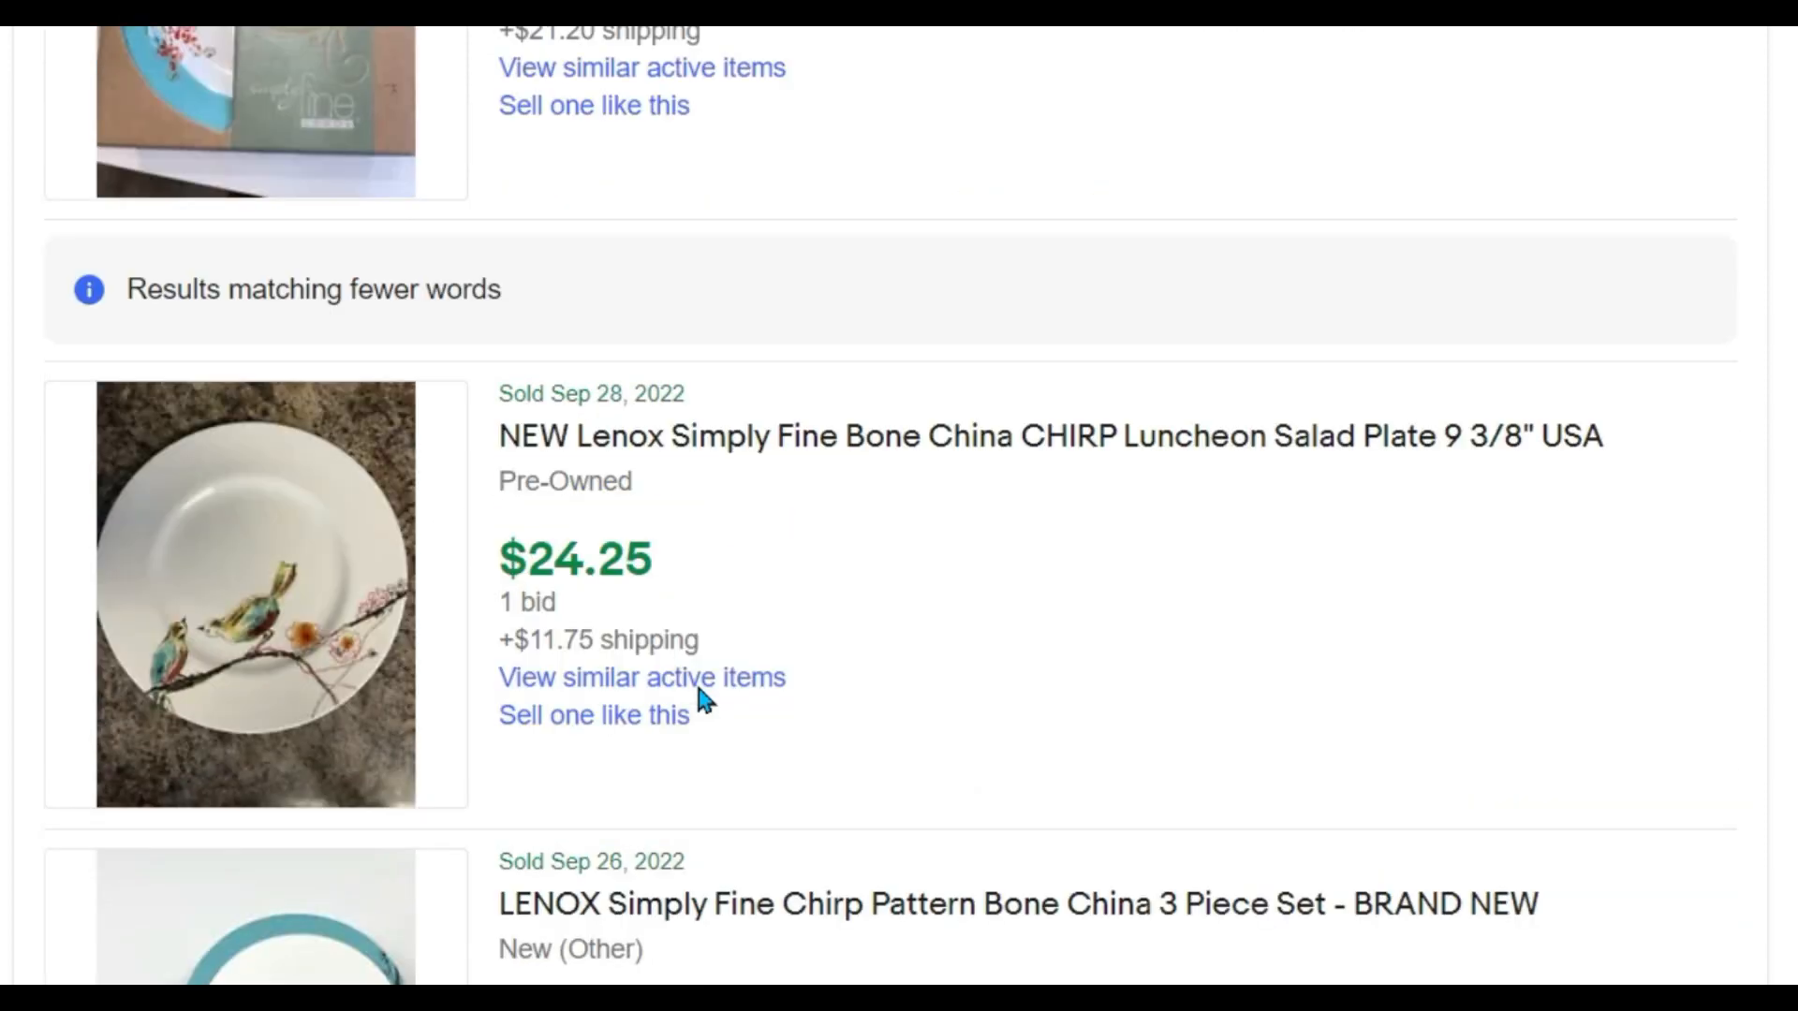
pyautogui.scroll(-7, 701, 700)
pyautogui.scroll(6, 711, 660)
pyautogui.scroll(11, 718, 632)
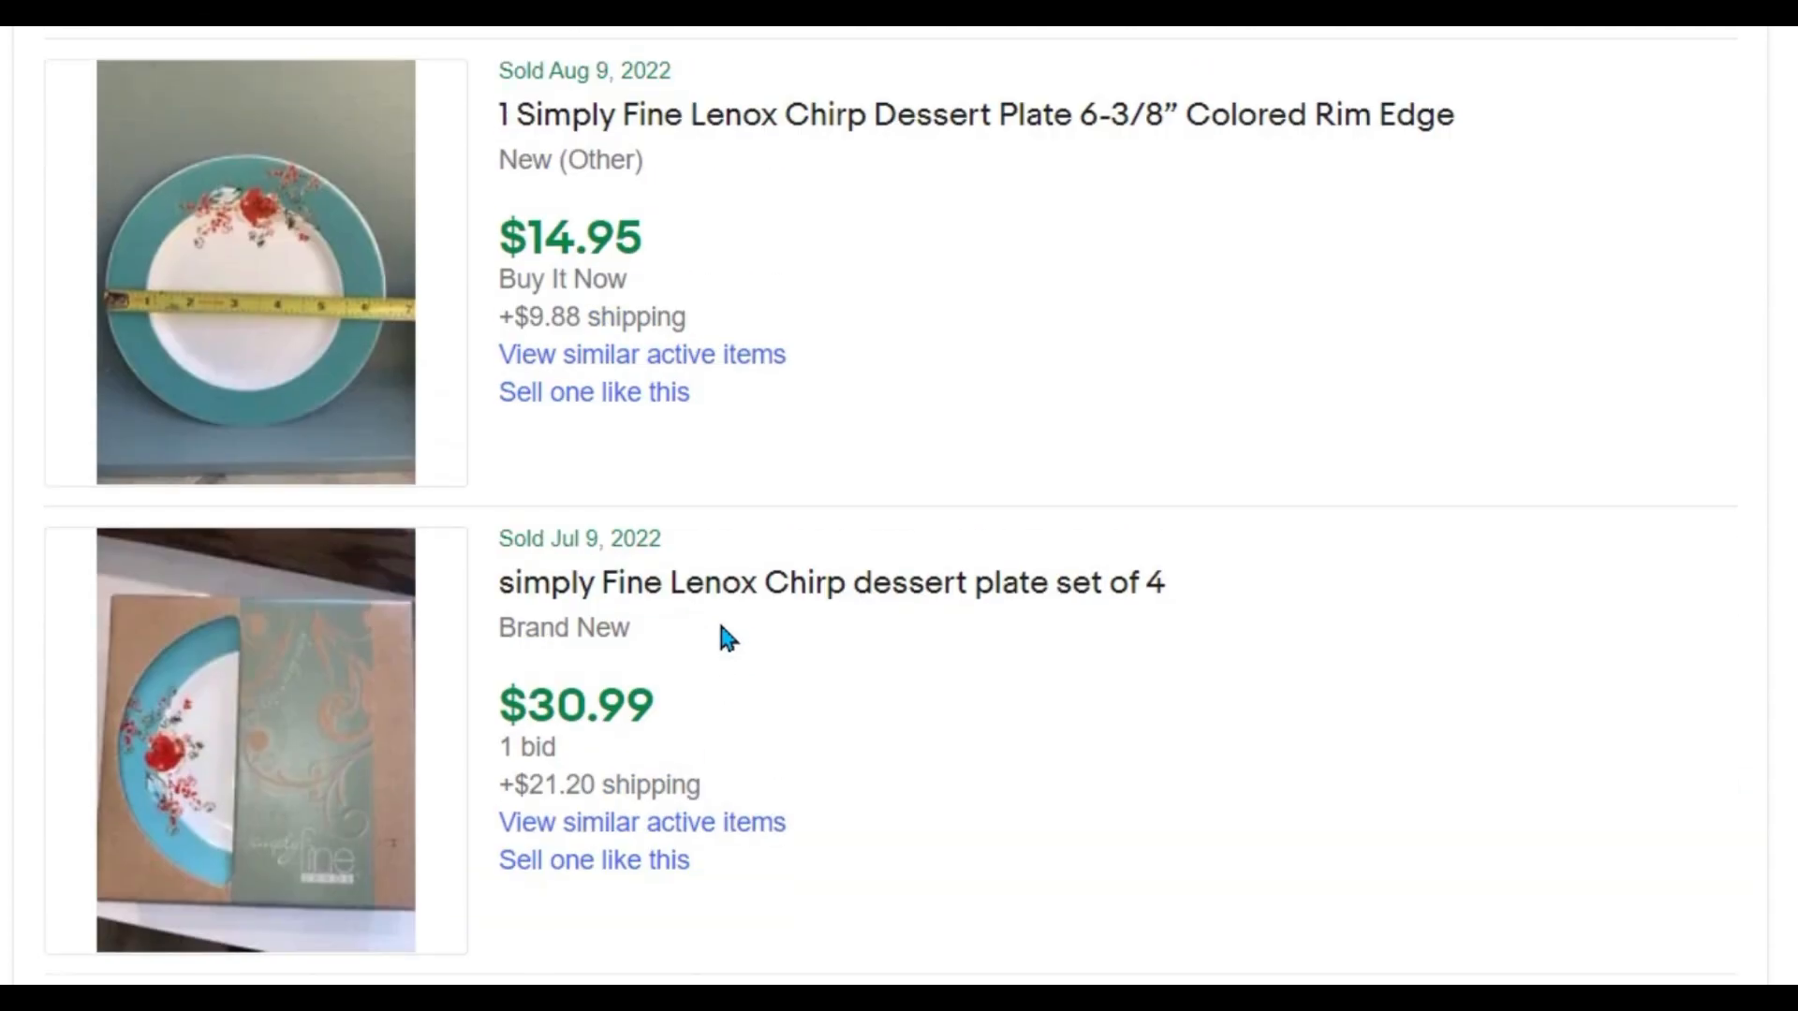
pyautogui.scroll(2, 718, 623)
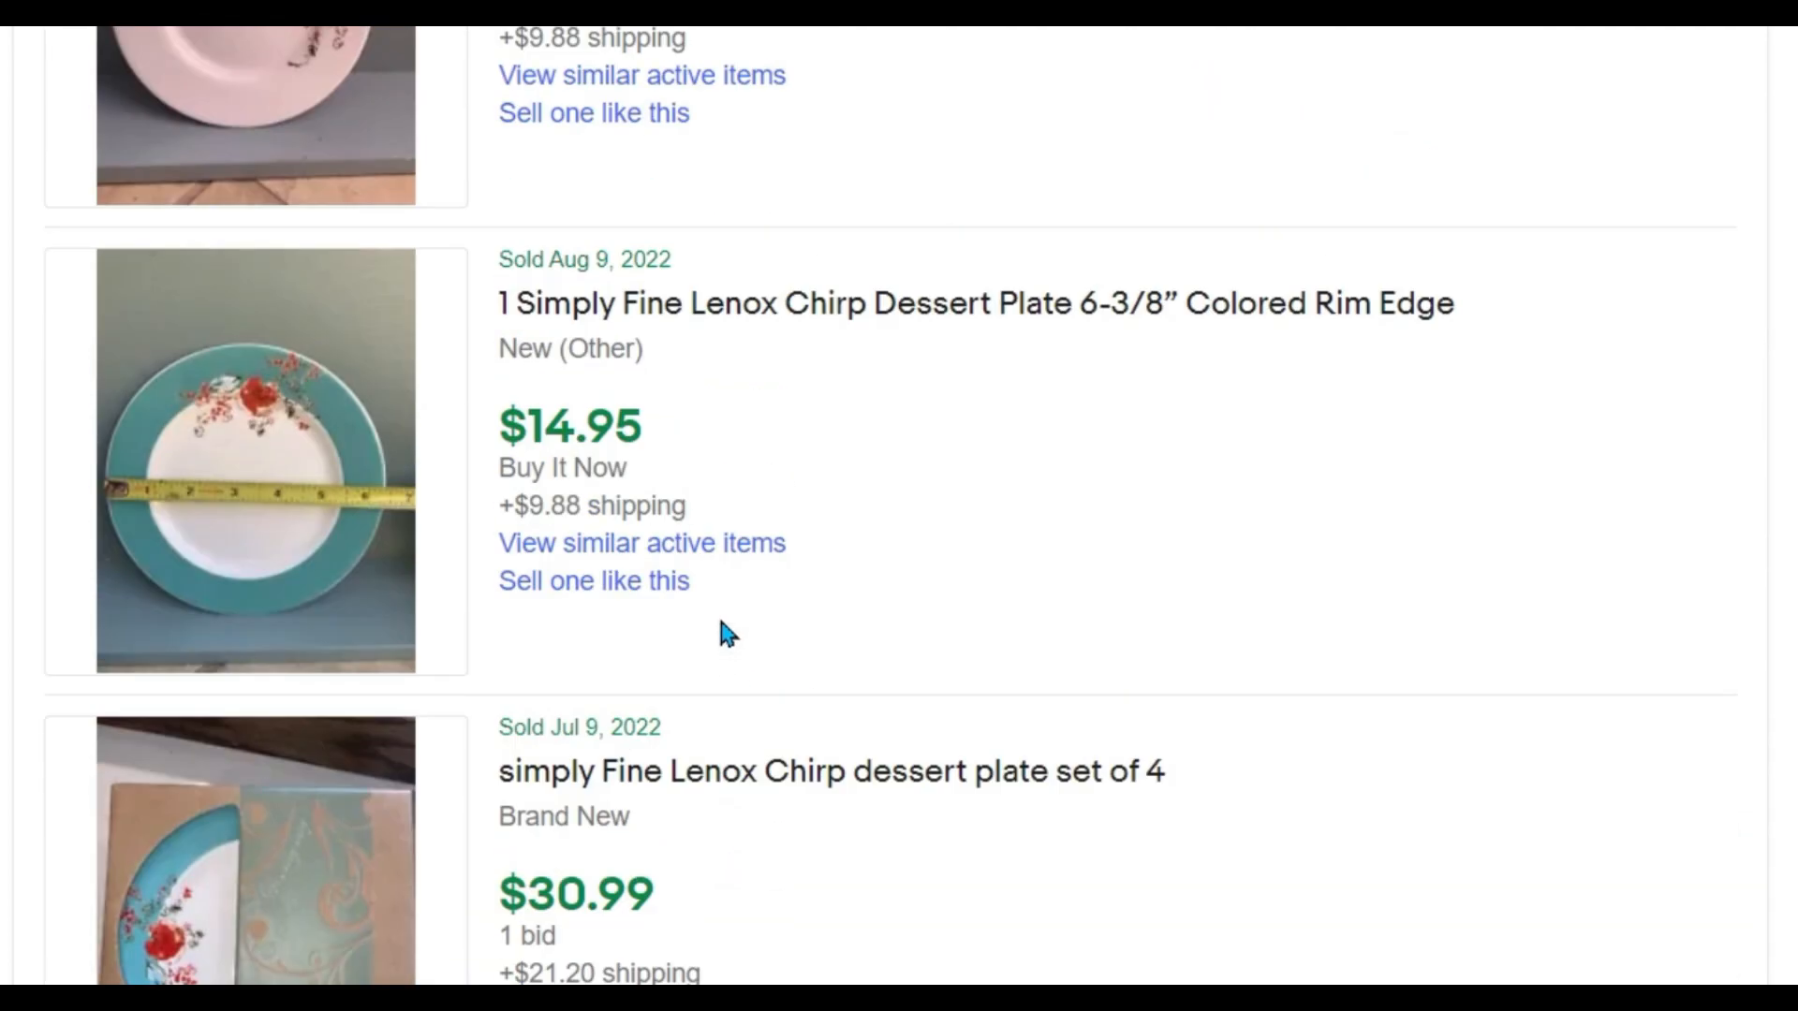
# - Open the sold Chirp Dessert Plate 6-3/8” Colored Rim Edge listing and start selling one like it
pyautogui.click(771, 307)
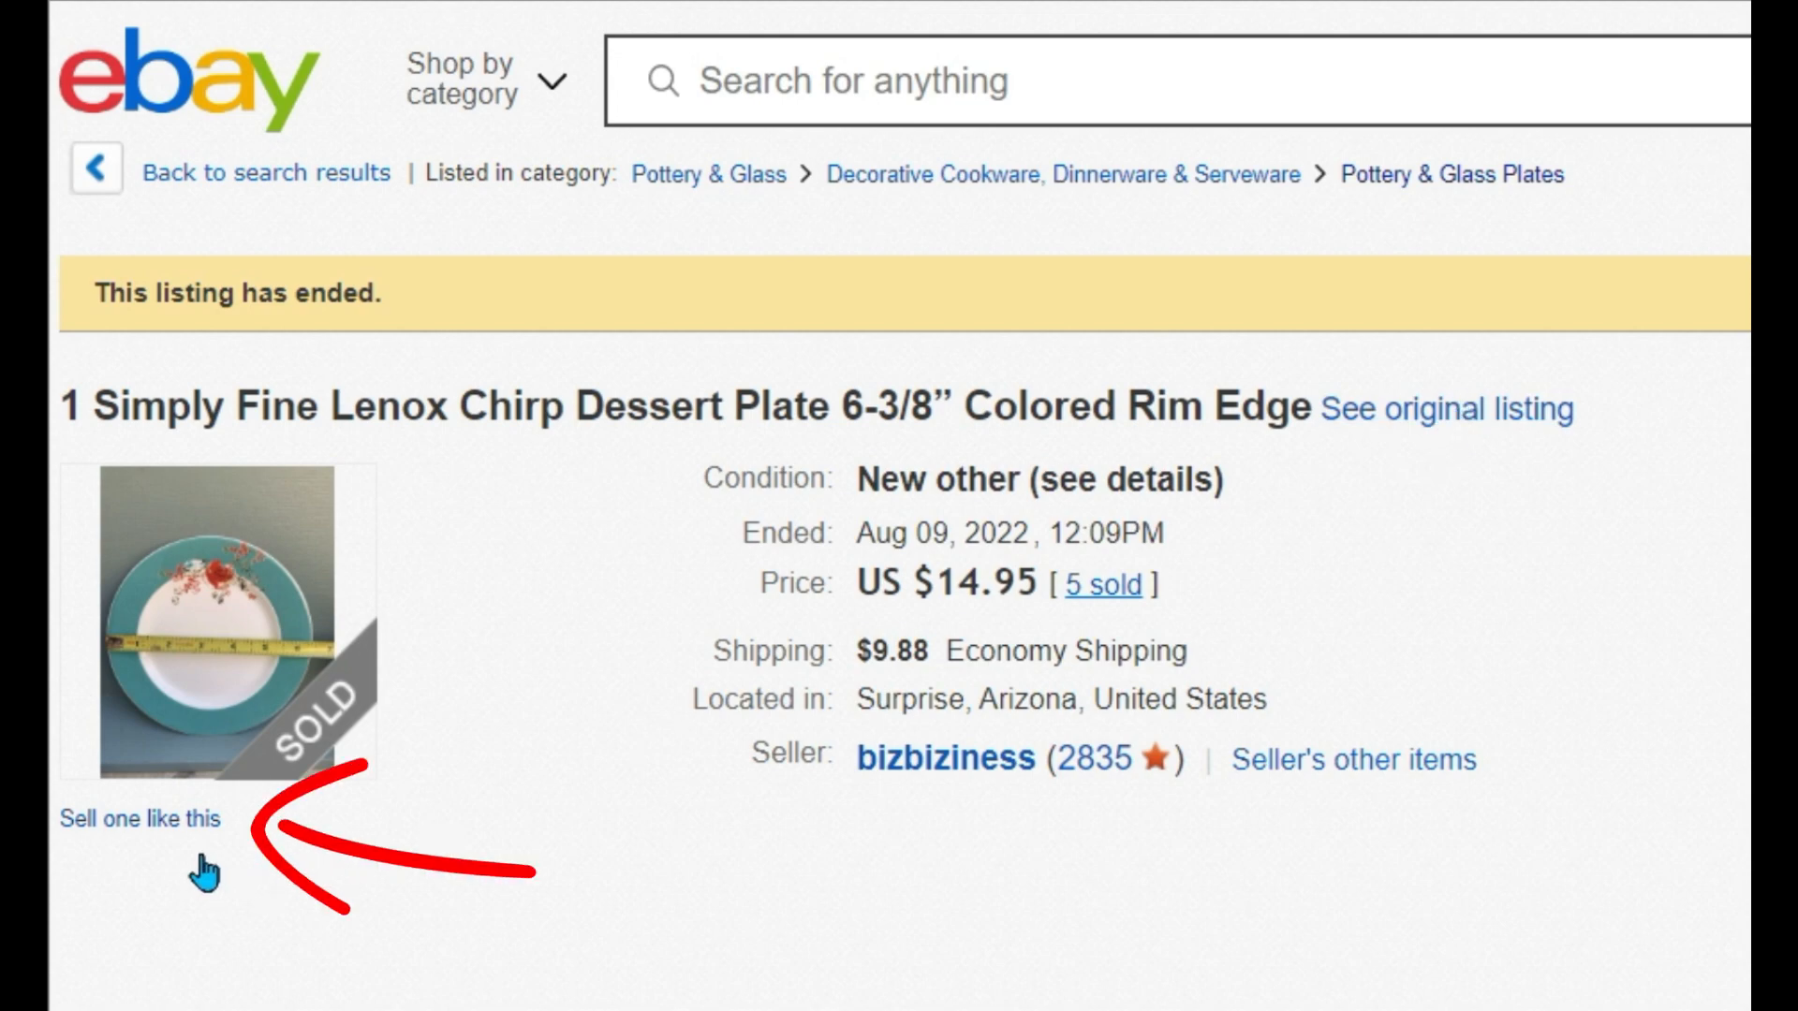
pyautogui.click(200, 854)
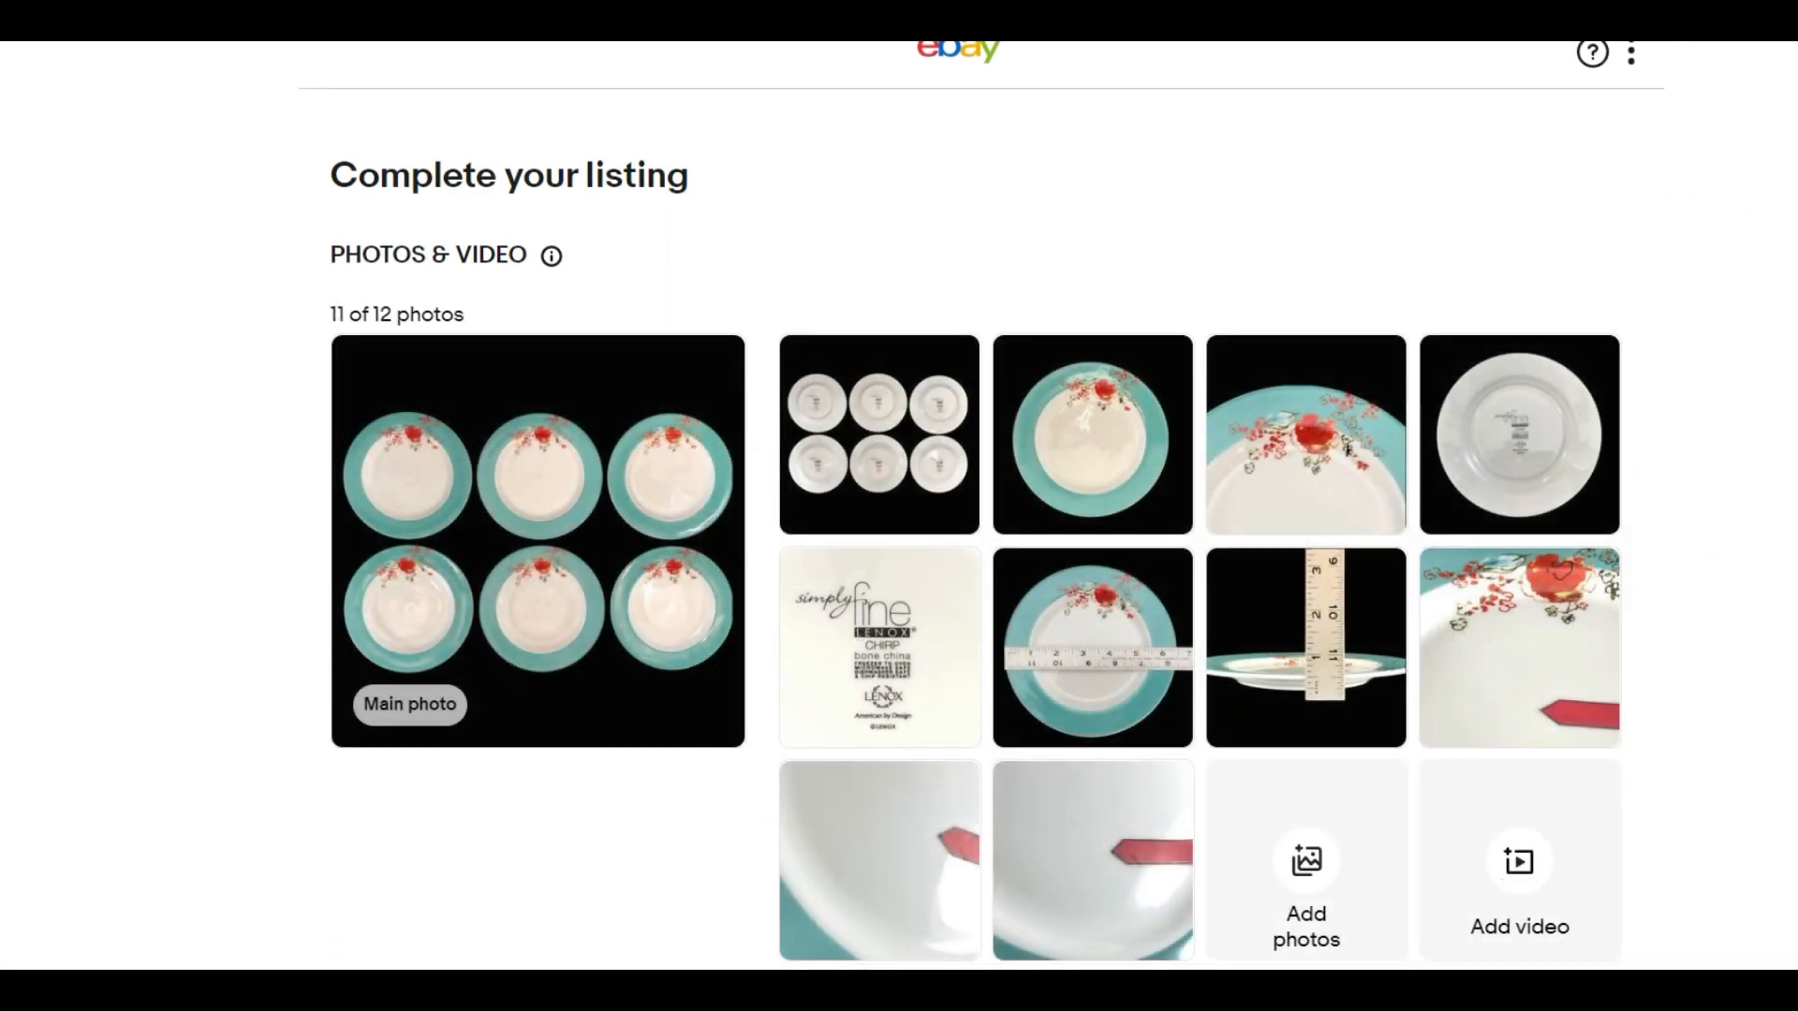
# - Copy the plate description wording from the new listing's item title
pyautogui.scroll(-6, 468, 618)
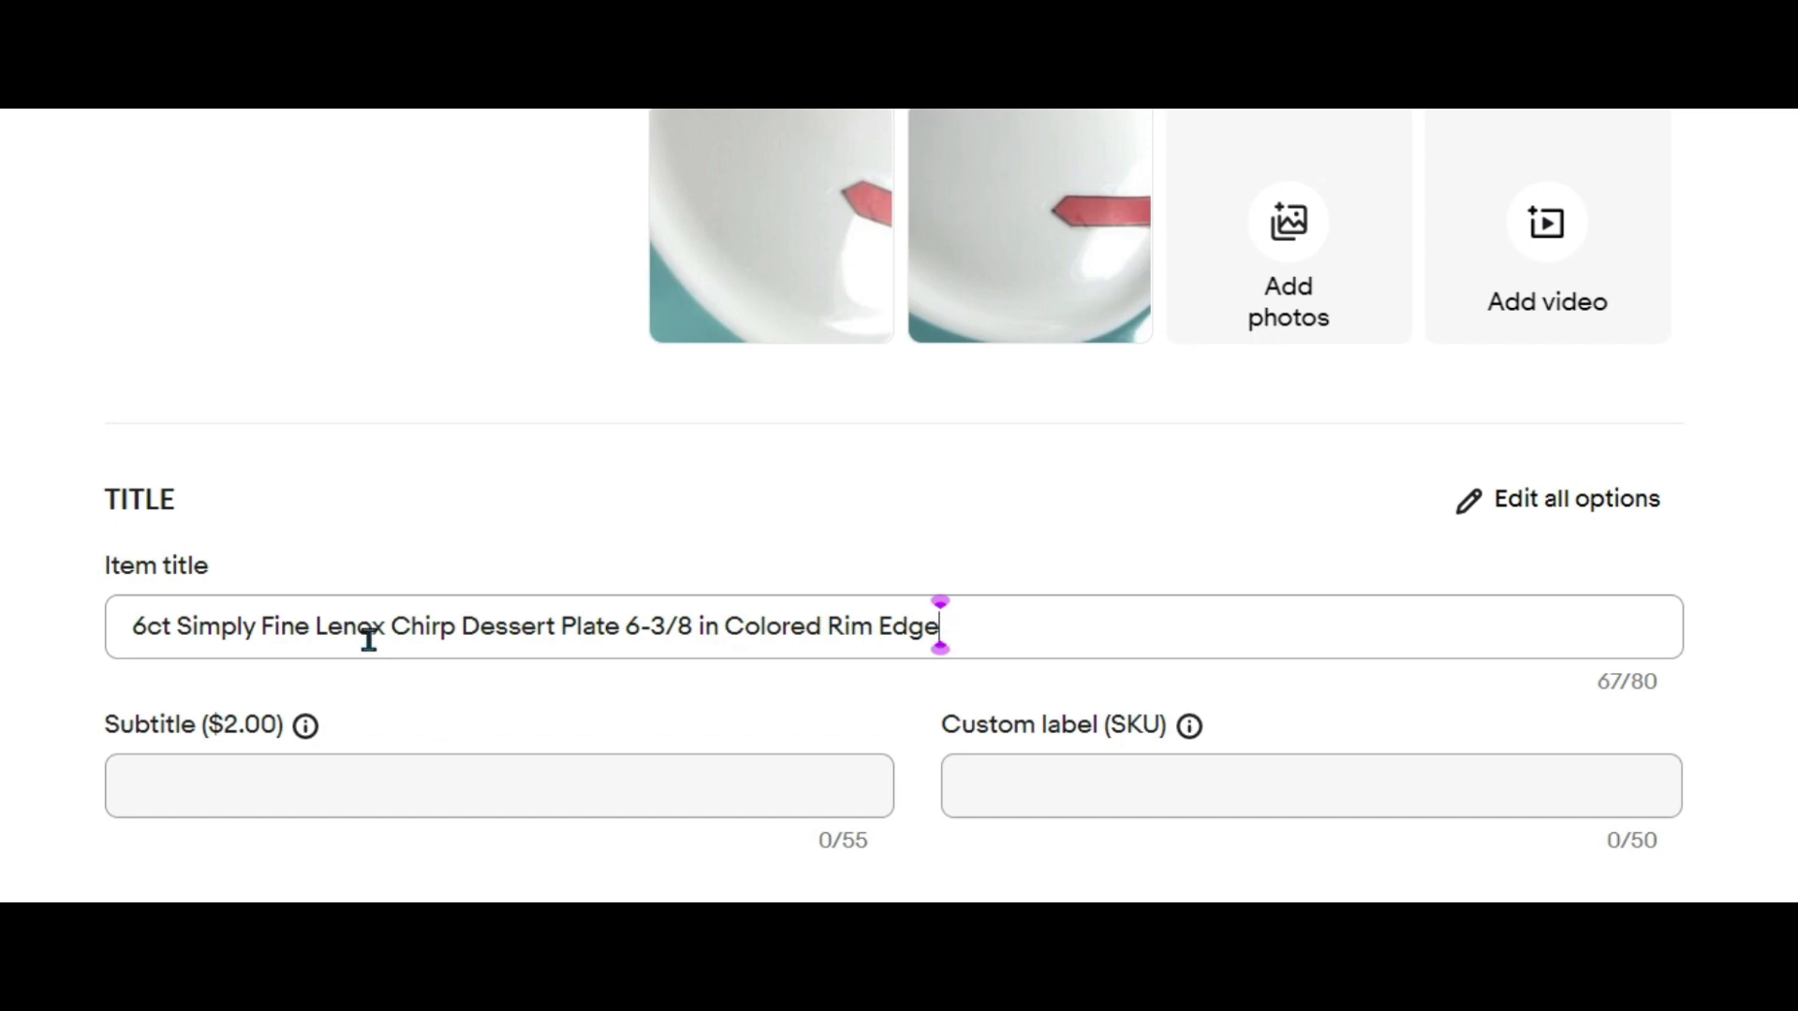
pyautogui.moveTo(137, 634); pyautogui.dragTo(715, 625)
pyautogui.rightClick(715, 626)
pyautogui.click(792, 188)
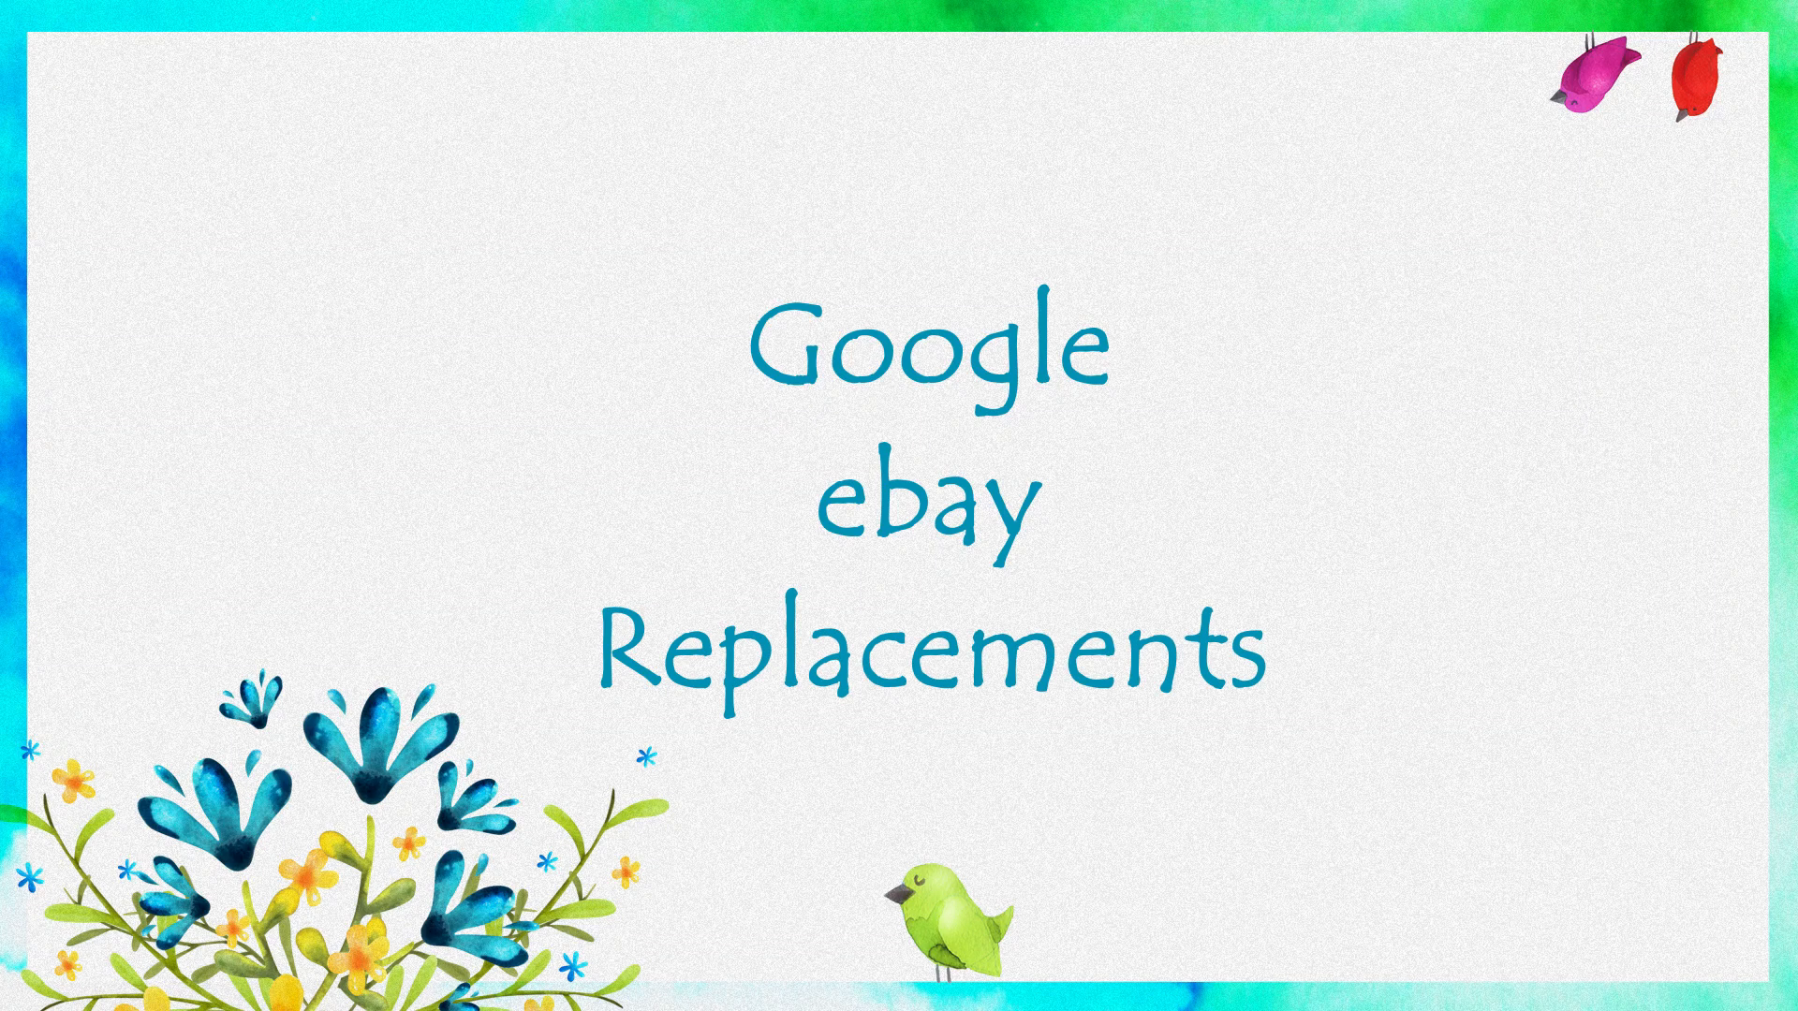
# - Search Google, including its shopping results, and eBay for the copied text "6ct simply fine lenox chirp dessert plates"
pyautogui.rightClick(714, 435)
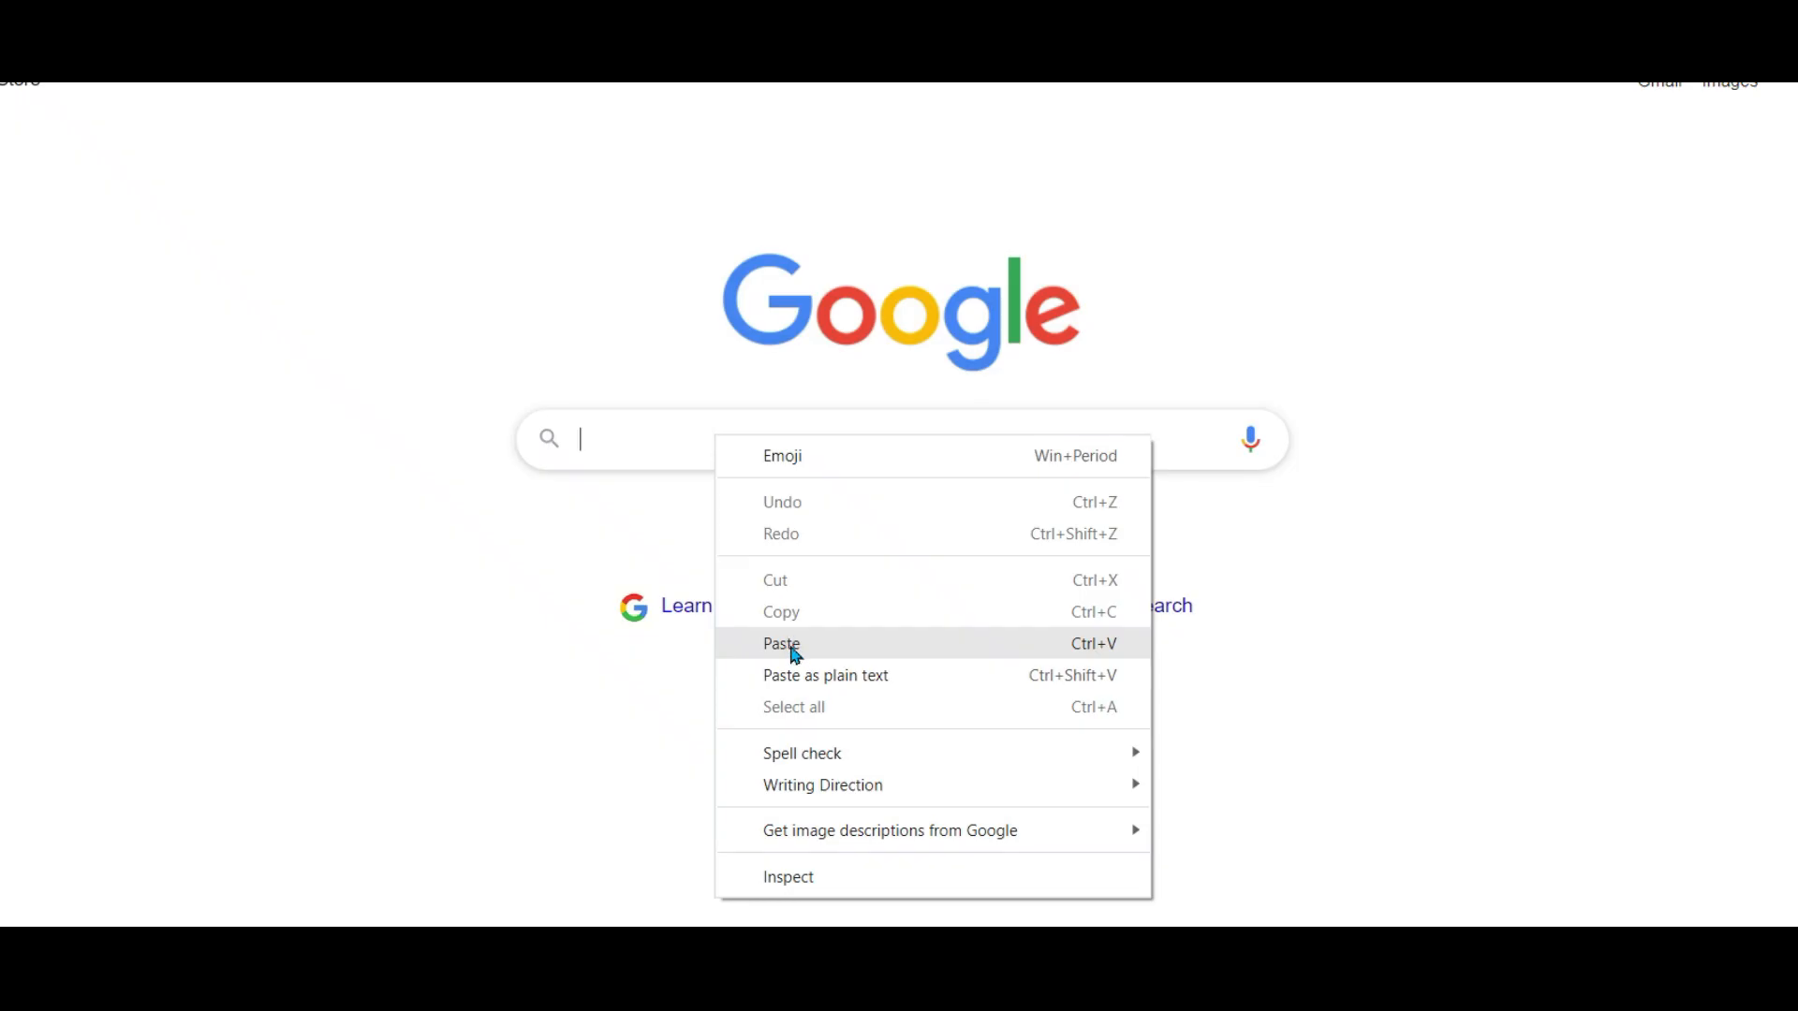
pyautogui.click(795, 650)
pyautogui.press('Return')
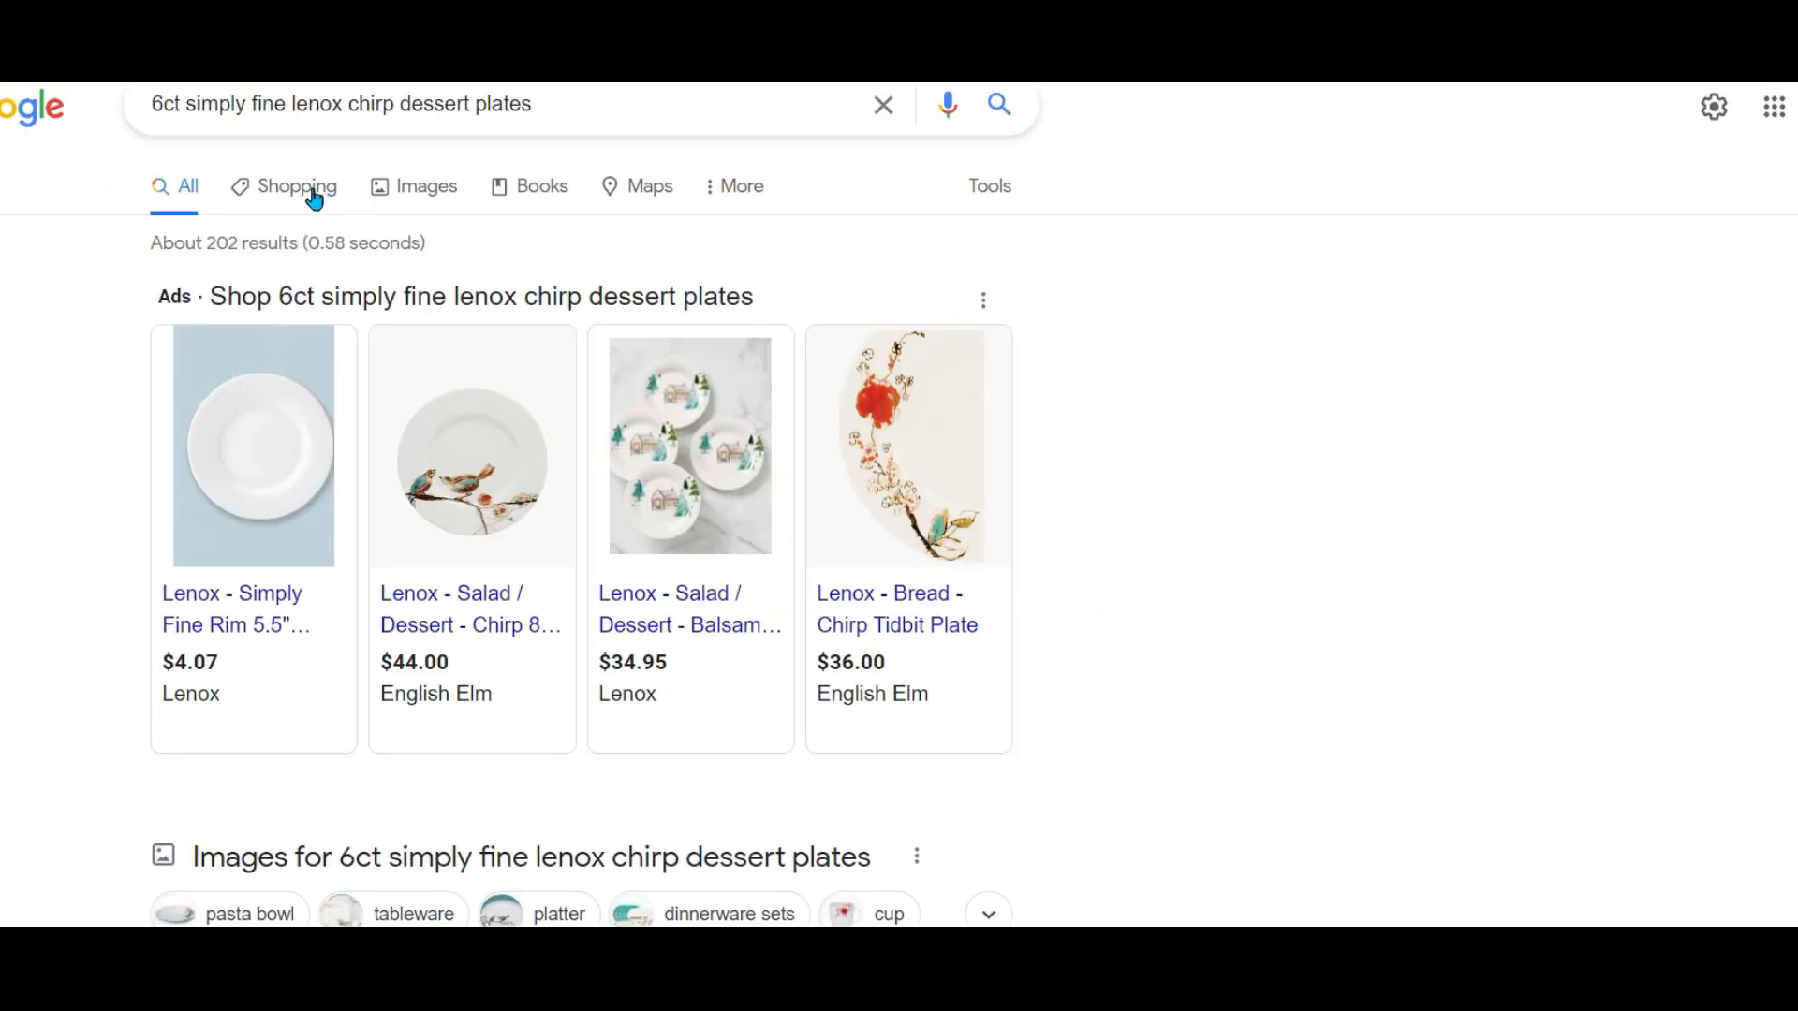
pyautogui.click(314, 199)
pyautogui.click(253, 192)
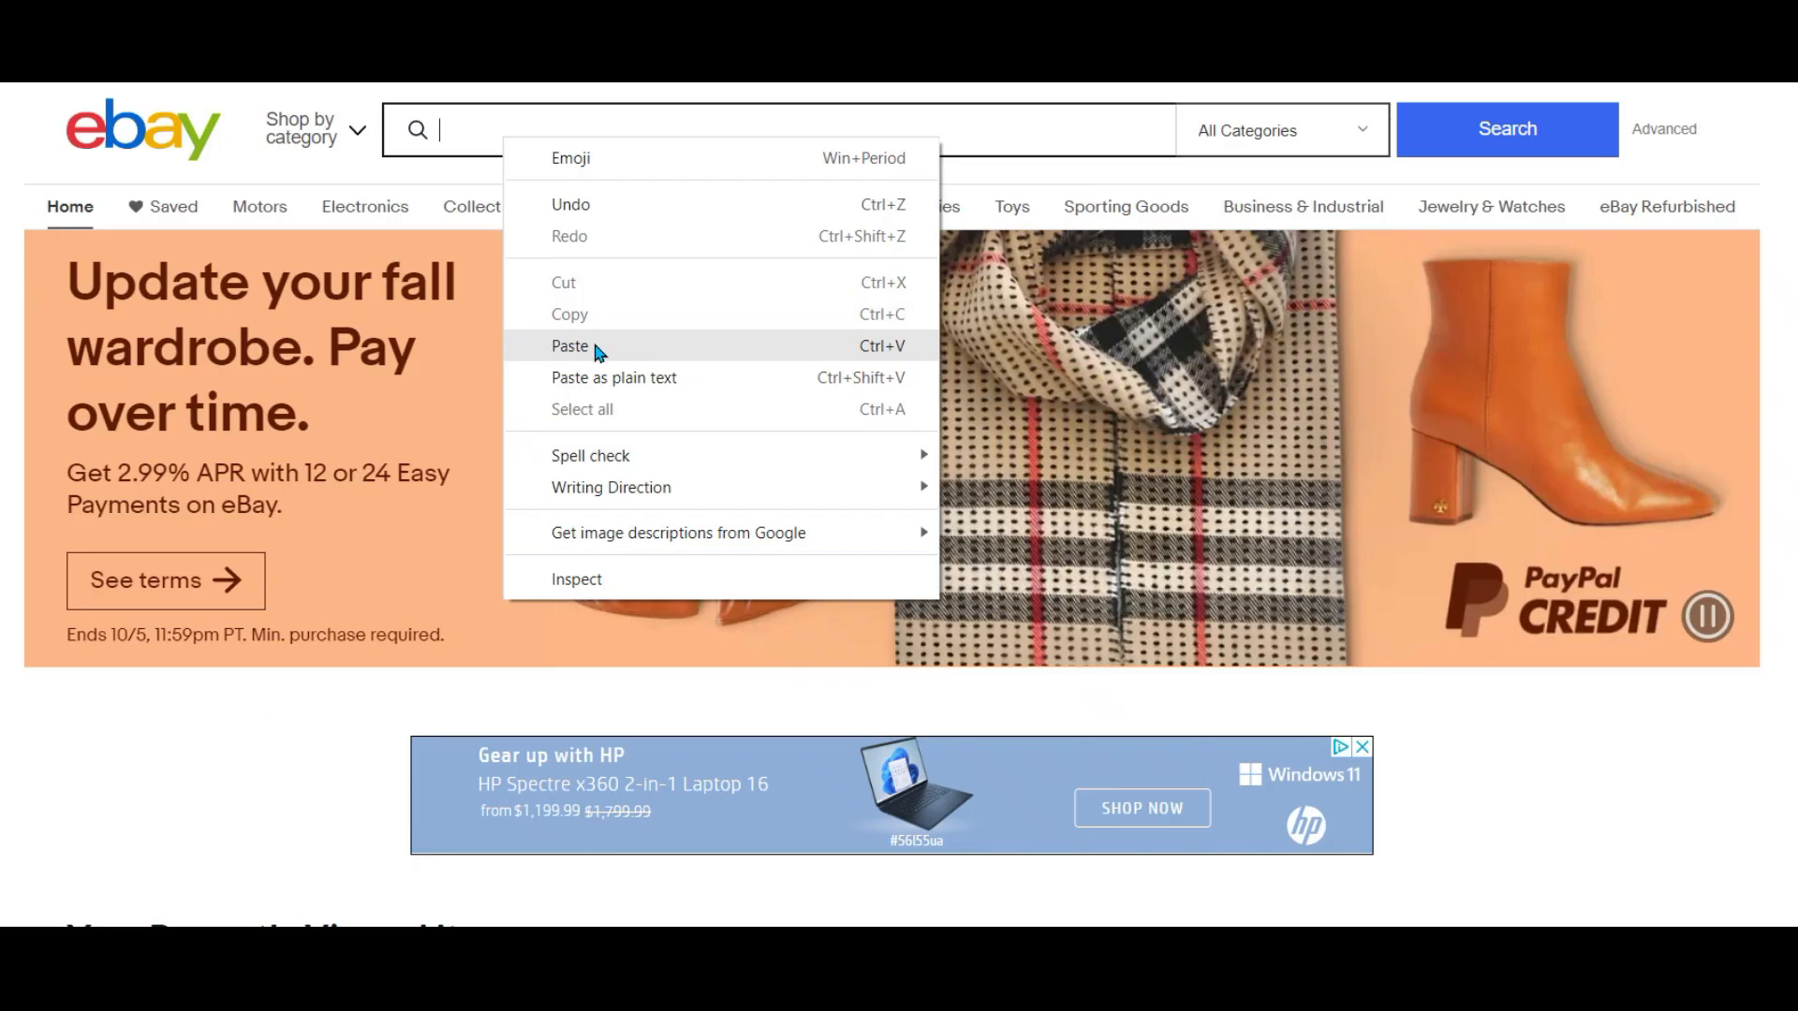
pyautogui.click(596, 350)
pyautogui.press('Return')
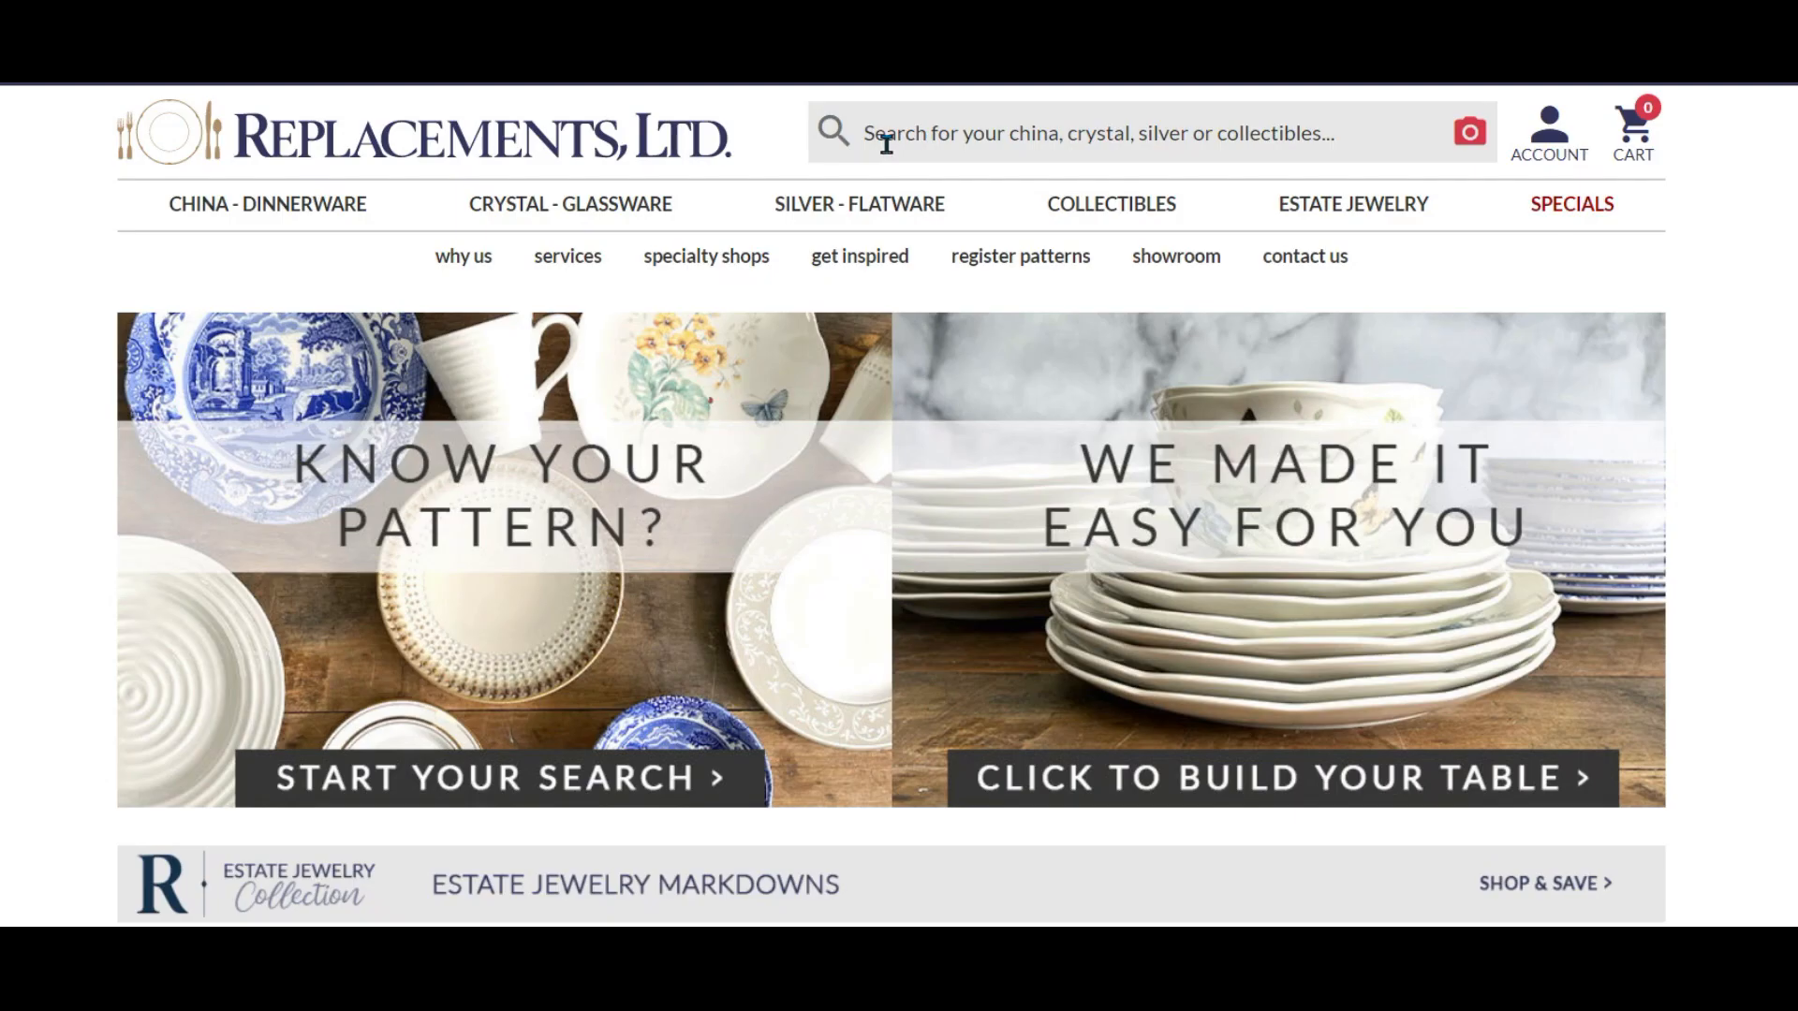
# - Search Replacements, Ltd. for the copied plate text, dismiss the discount offer and check the Lenox Chirp Dessert/Pie Plate product details
pyautogui.rightClick(856, 141)
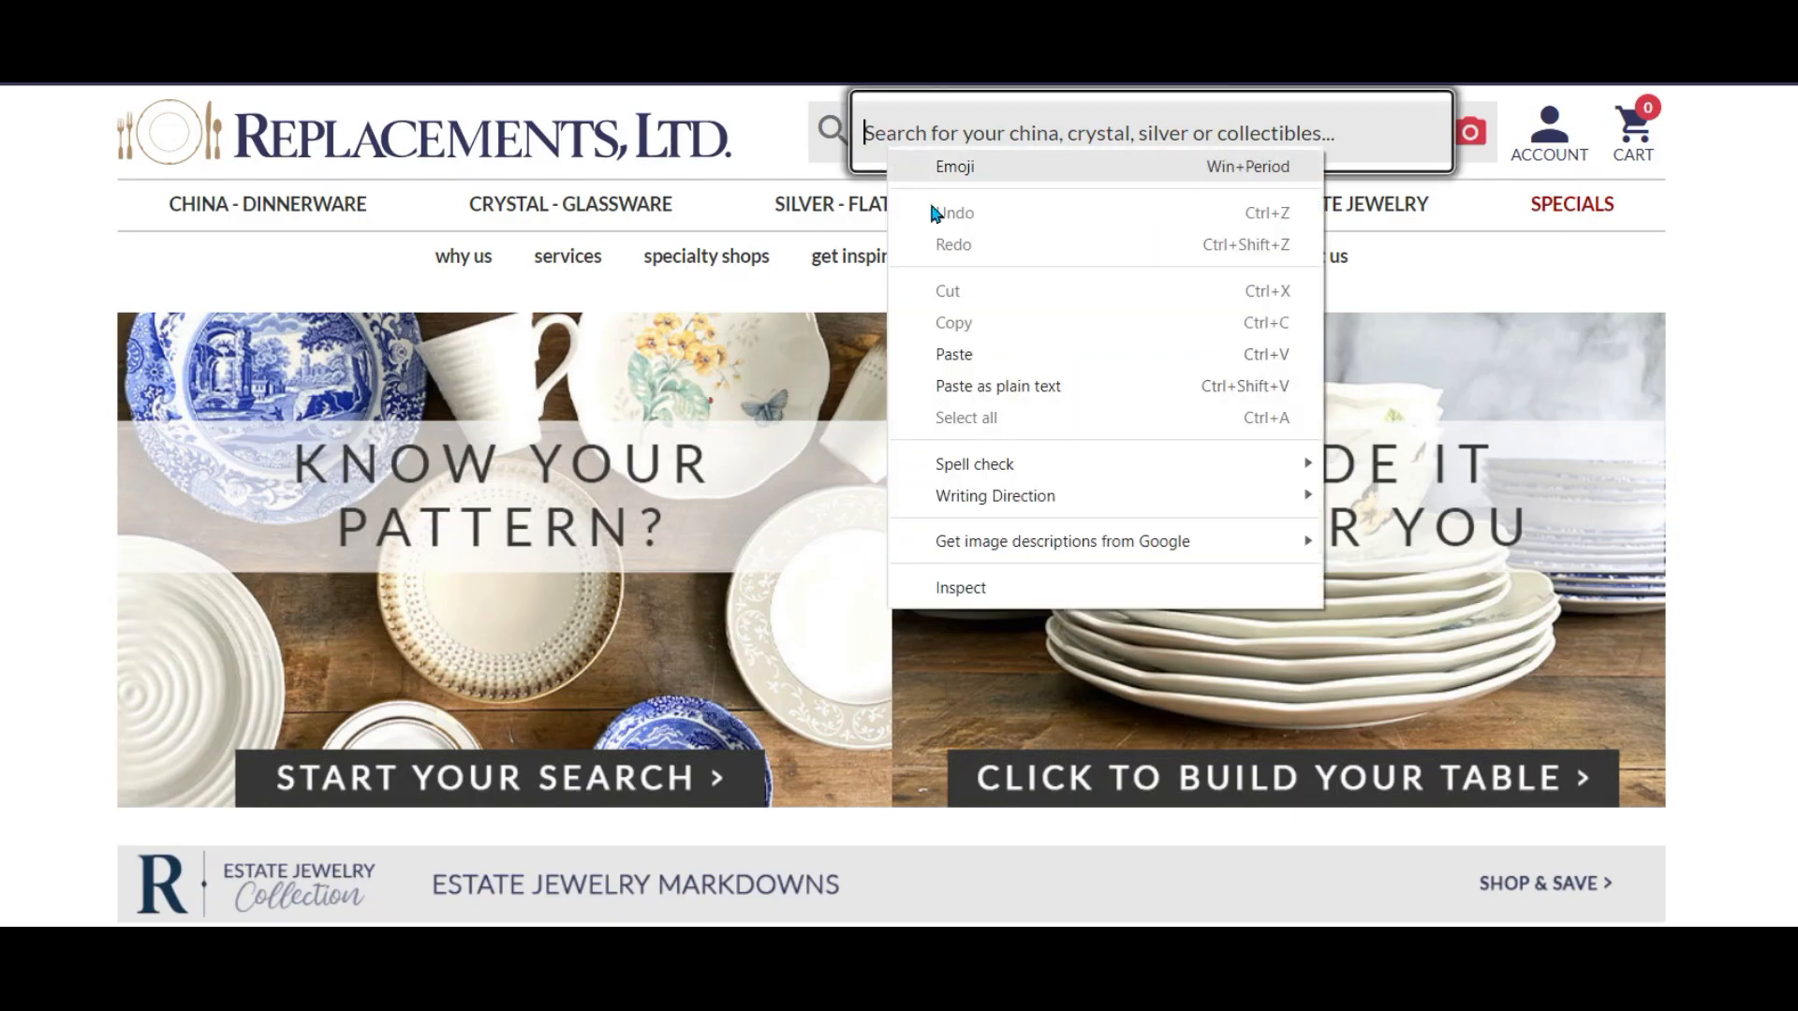
pyautogui.click(964, 353)
pyautogui.press('Return')
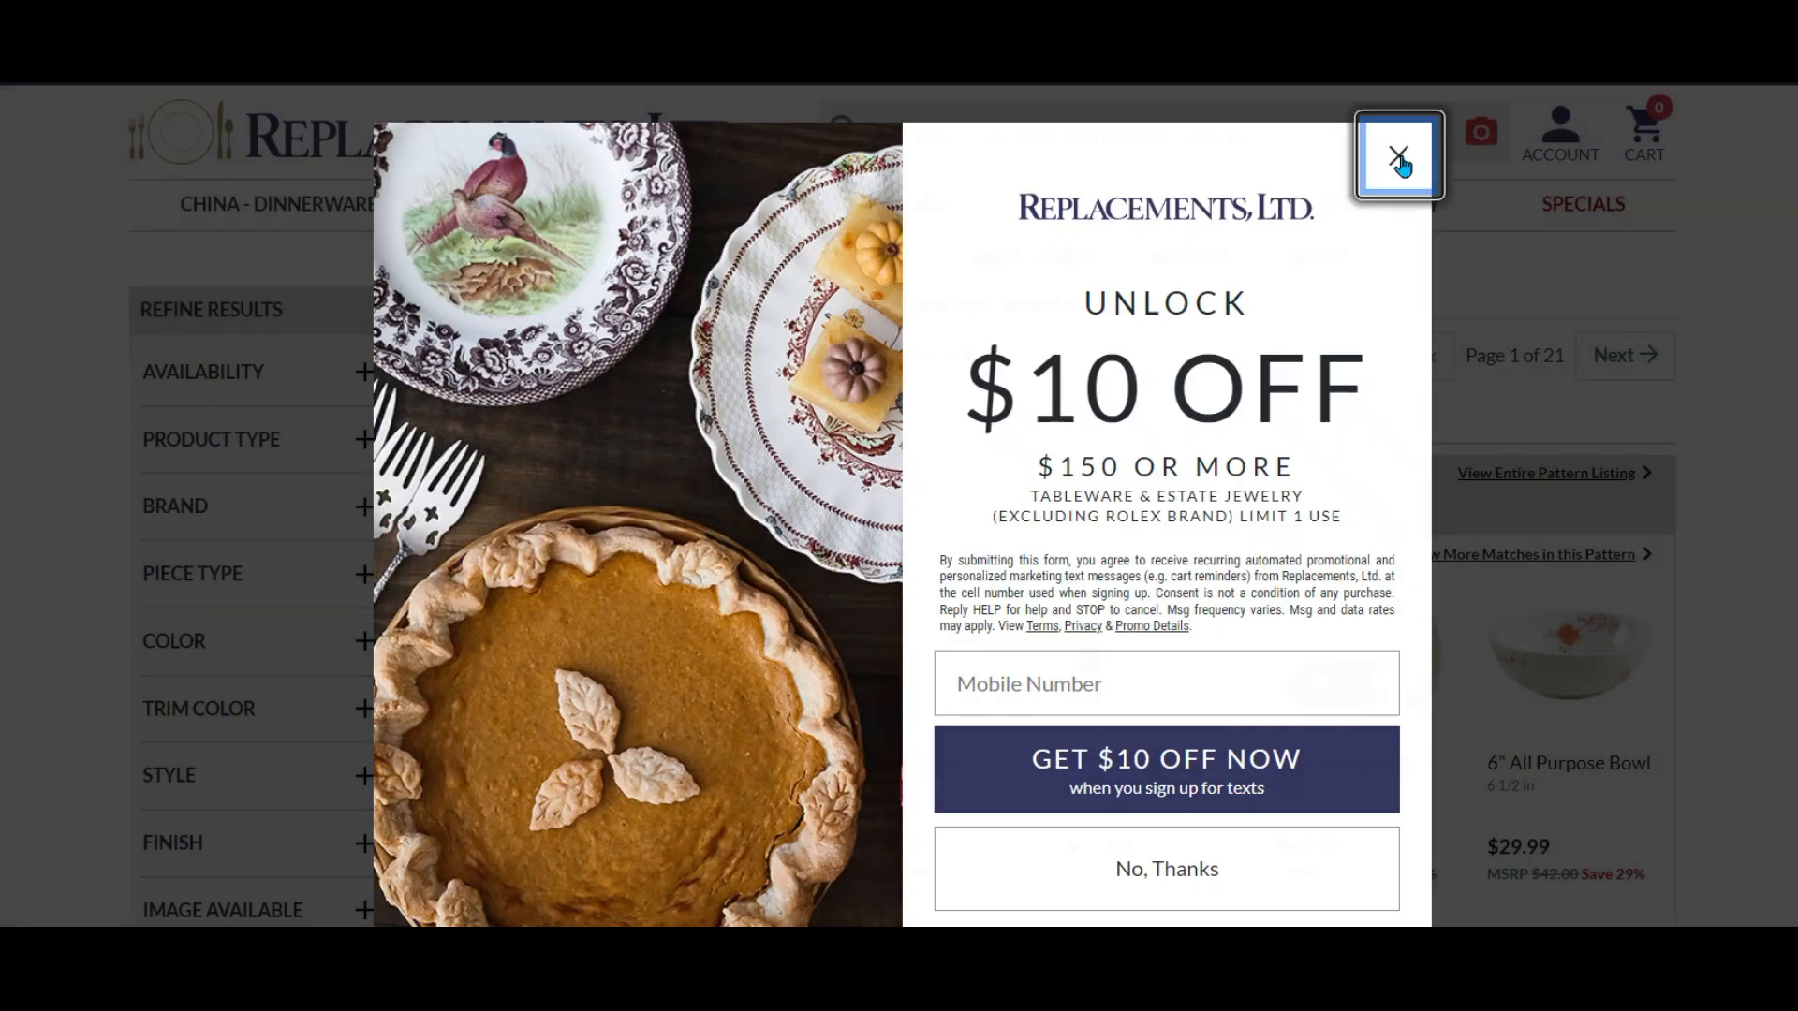
pyautogui.click(1397, 152)
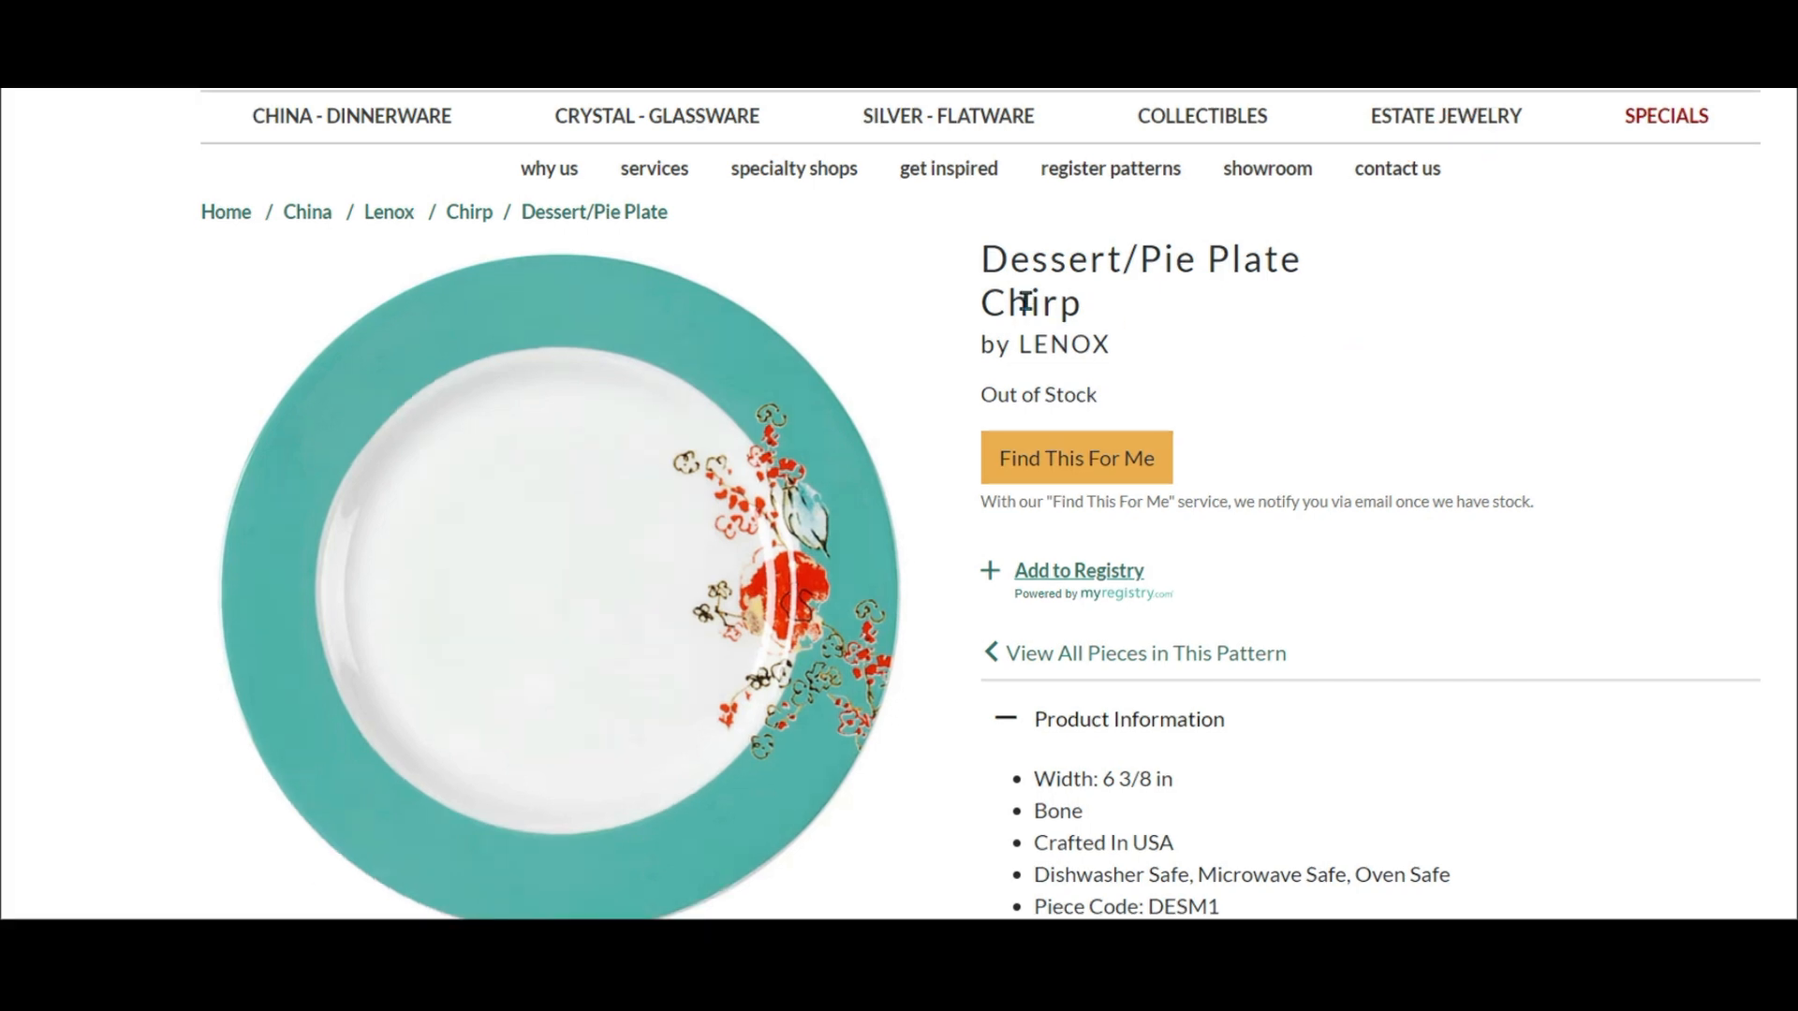
pyautogui.moveTo(734, 504)
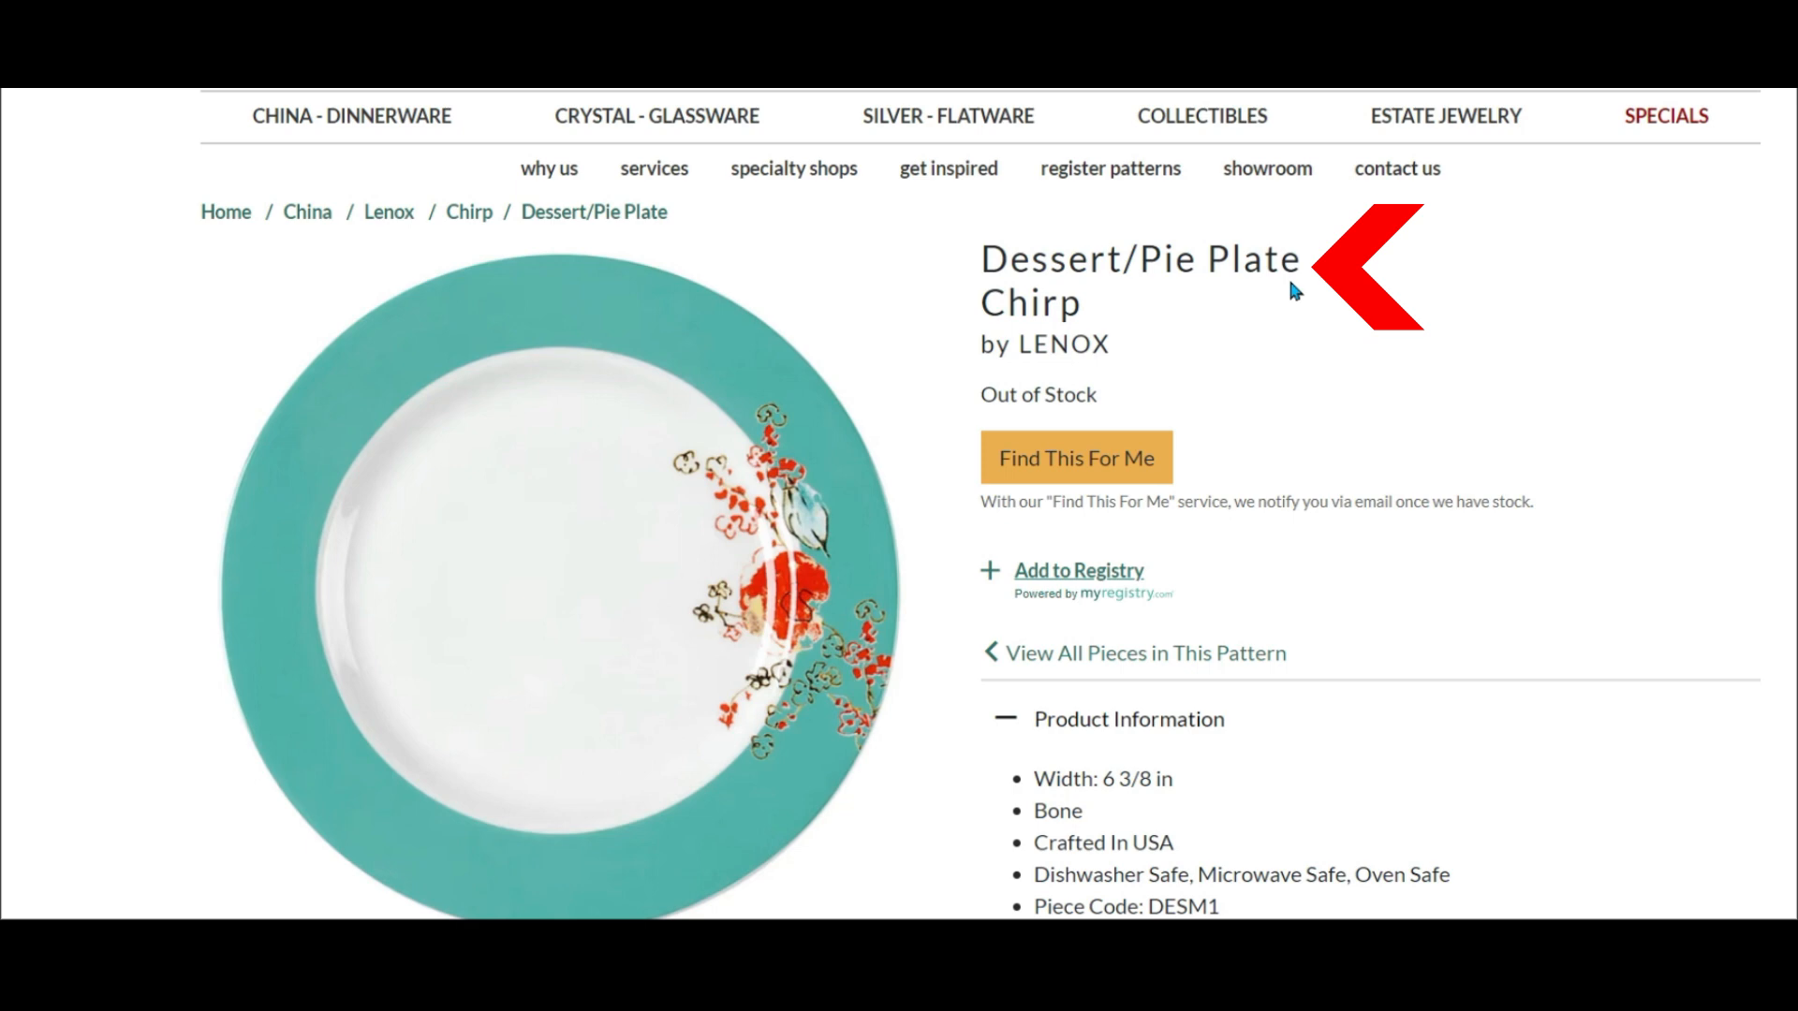
pyautogui.scroll(-3, 1289, 275)
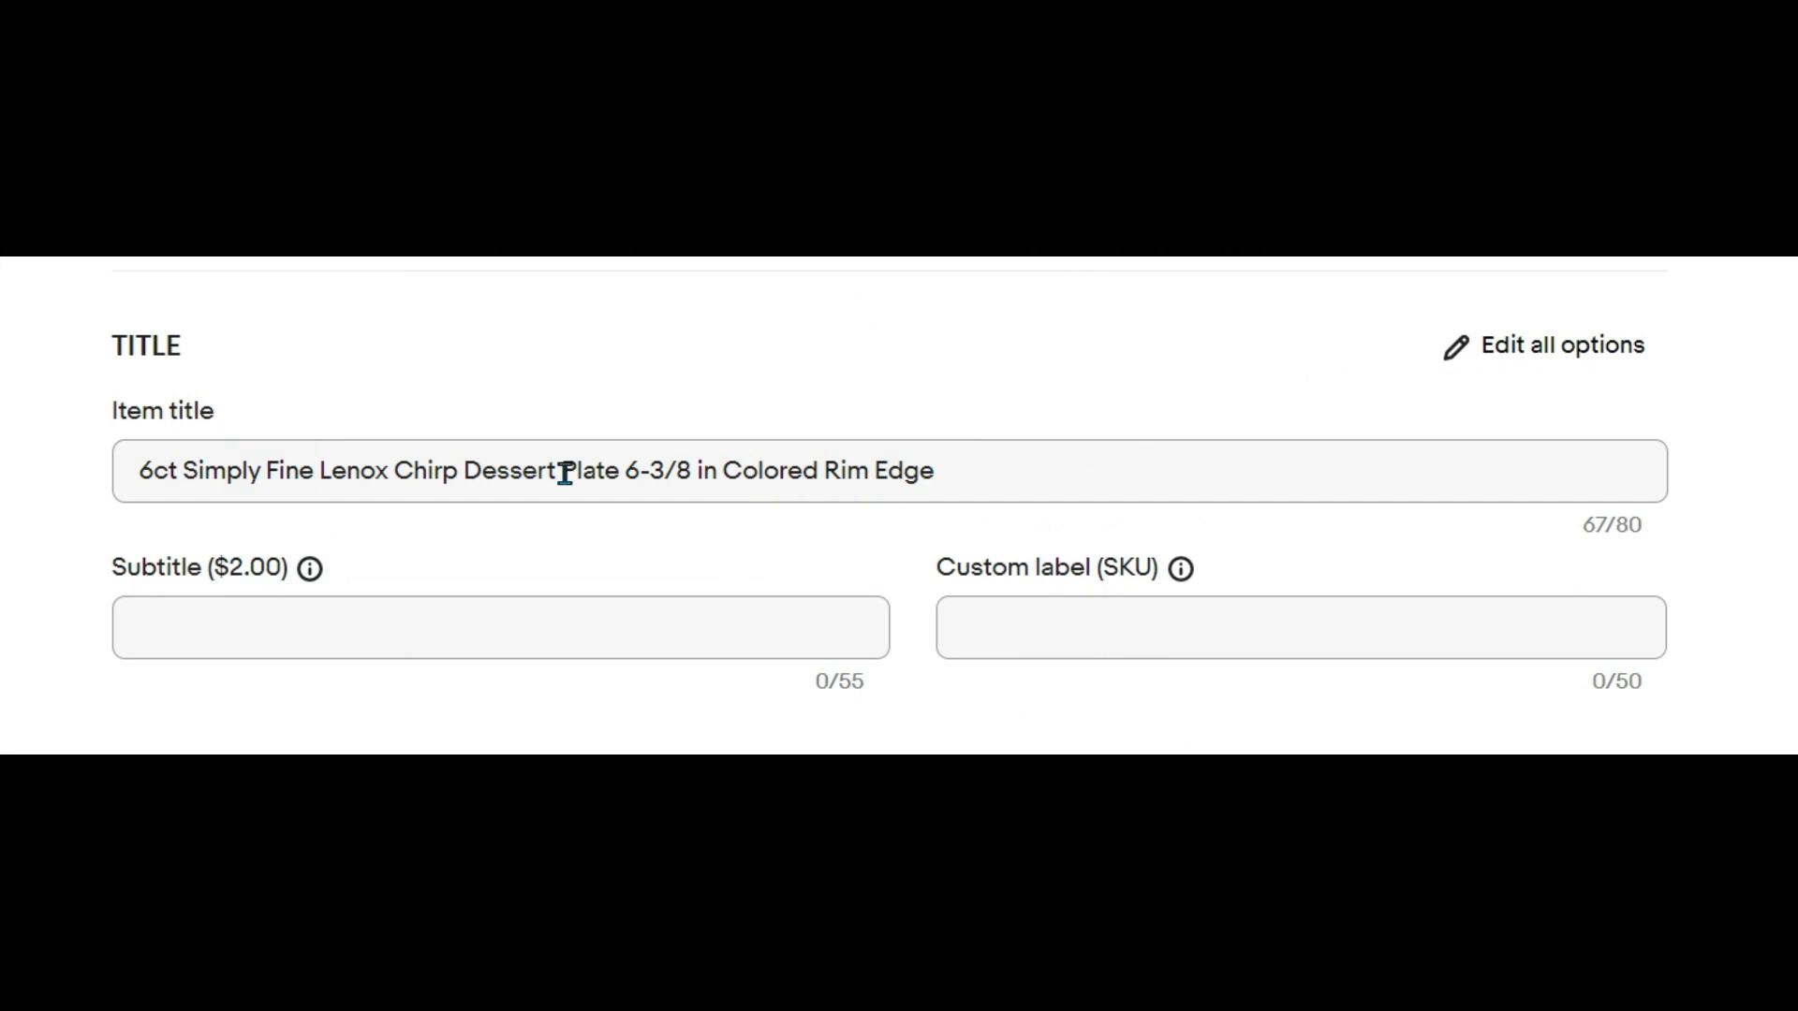
# - Insert the word "Pie" between "Dessert" and "Plate" in the eBay listing's item title
pyautogui.click(563, 471)
pyautogui.write('Pie')
pyautogui.press('BackSpace')
pyautogui.press('BackSpace')
pyautogui.press('BackSpace')
pyautogui.write('ie P')
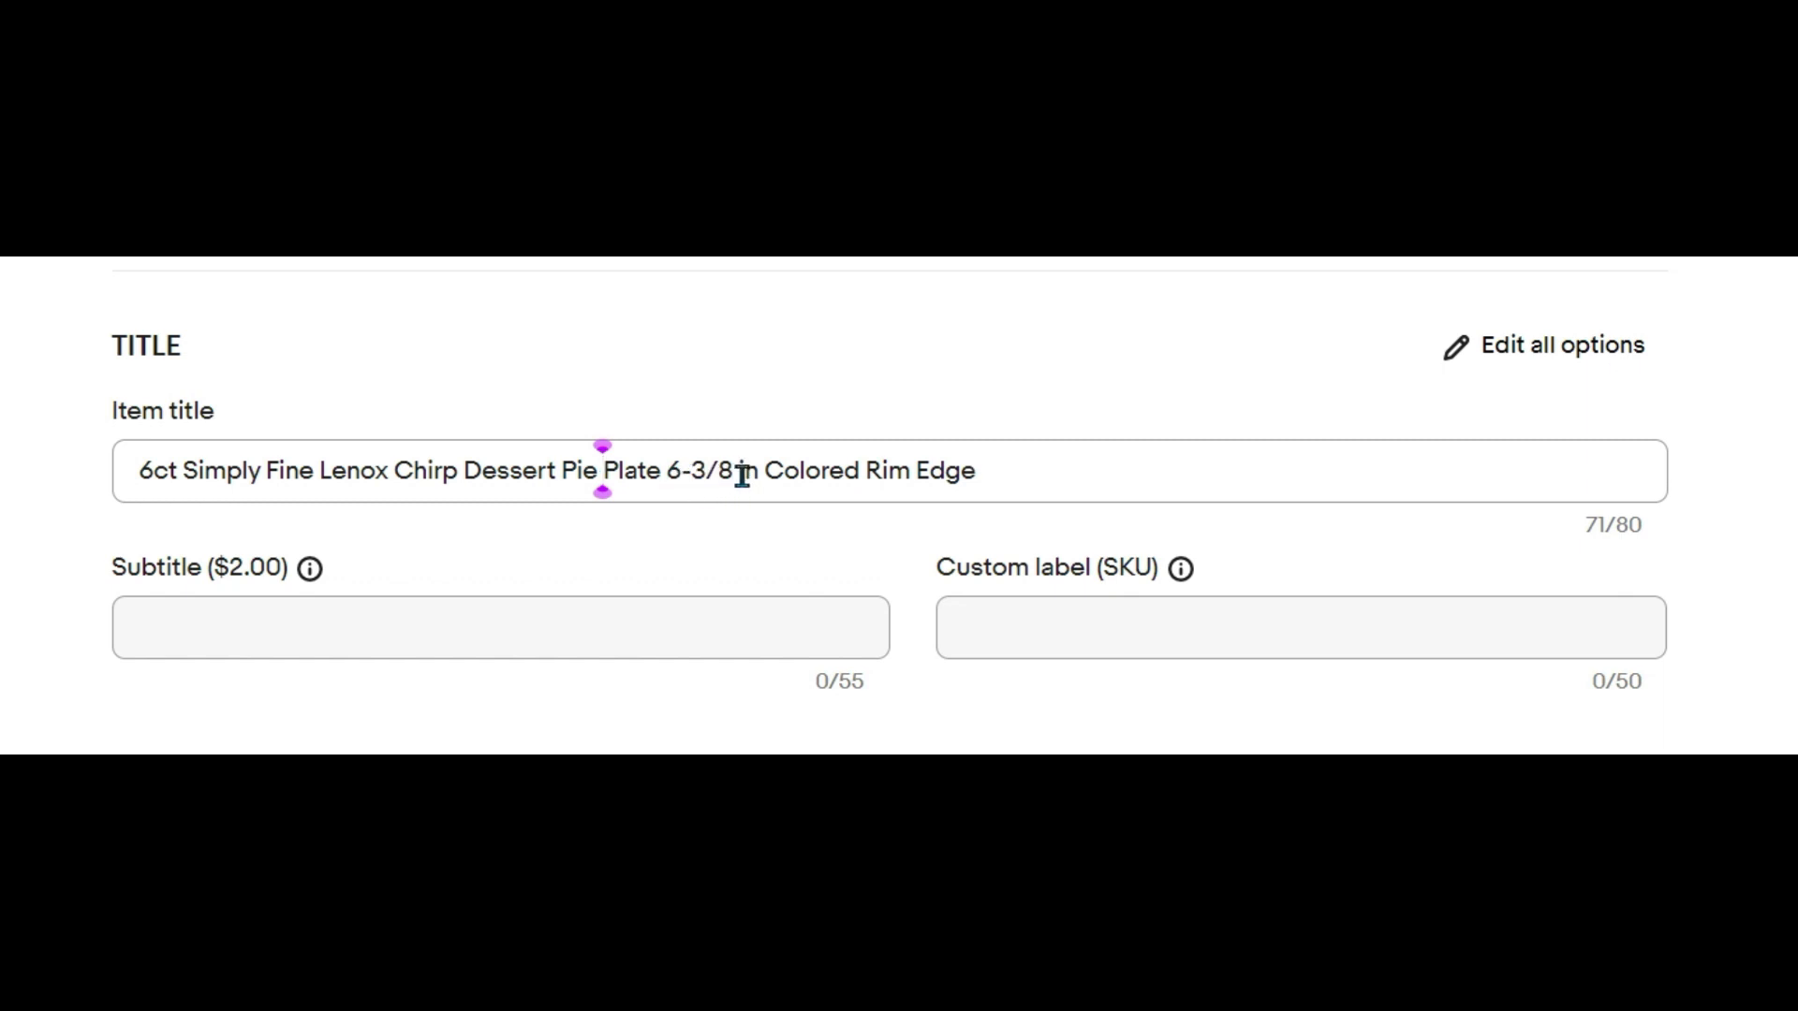
# - Delete "Colored Rim Edge" and the trailing space from the end of the item title
pyautogui.moveTo(766, 470); pyautogui.dragTo(1041, 476)
pyautogui.press('BackSpace')
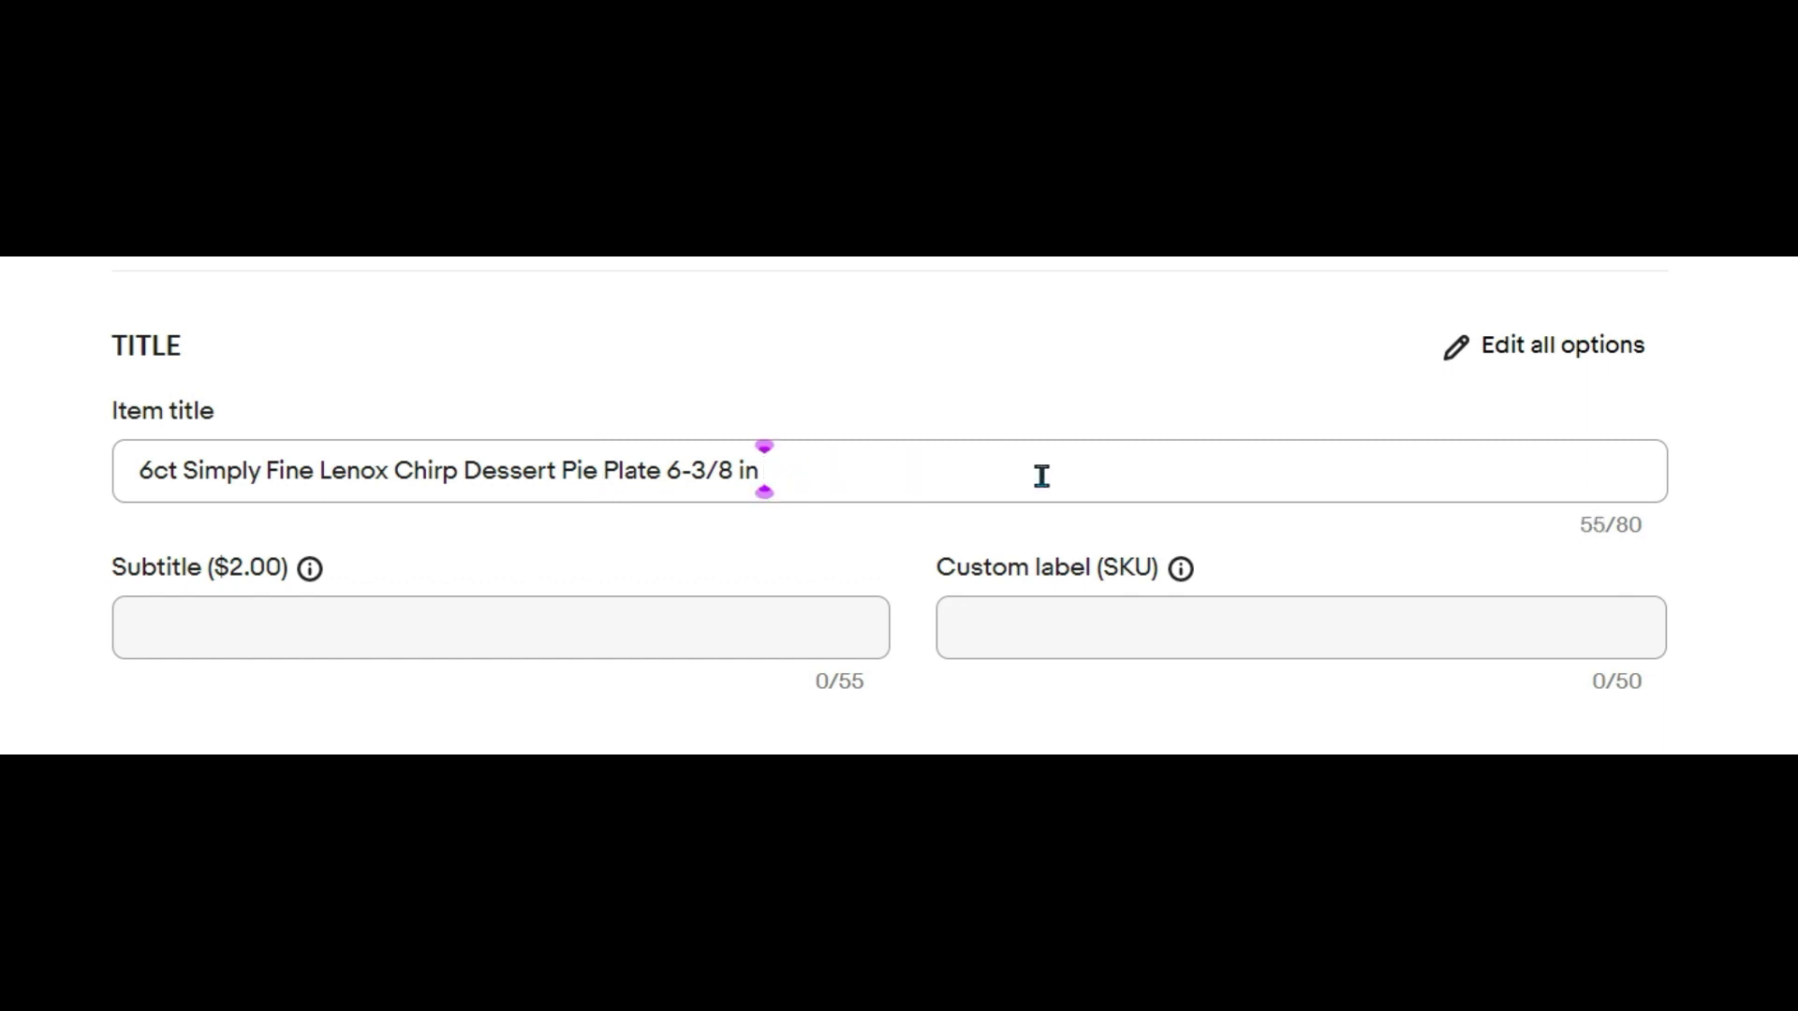
pyautogui.press('BackSpace')
# - Move the brand name "Lenox" in front of "Simply Fine" in the item title
pyautogui.moveTo(320, 474); pyautogui.dragTo(382, 472)
pyautogui.rightClick(385, 473)
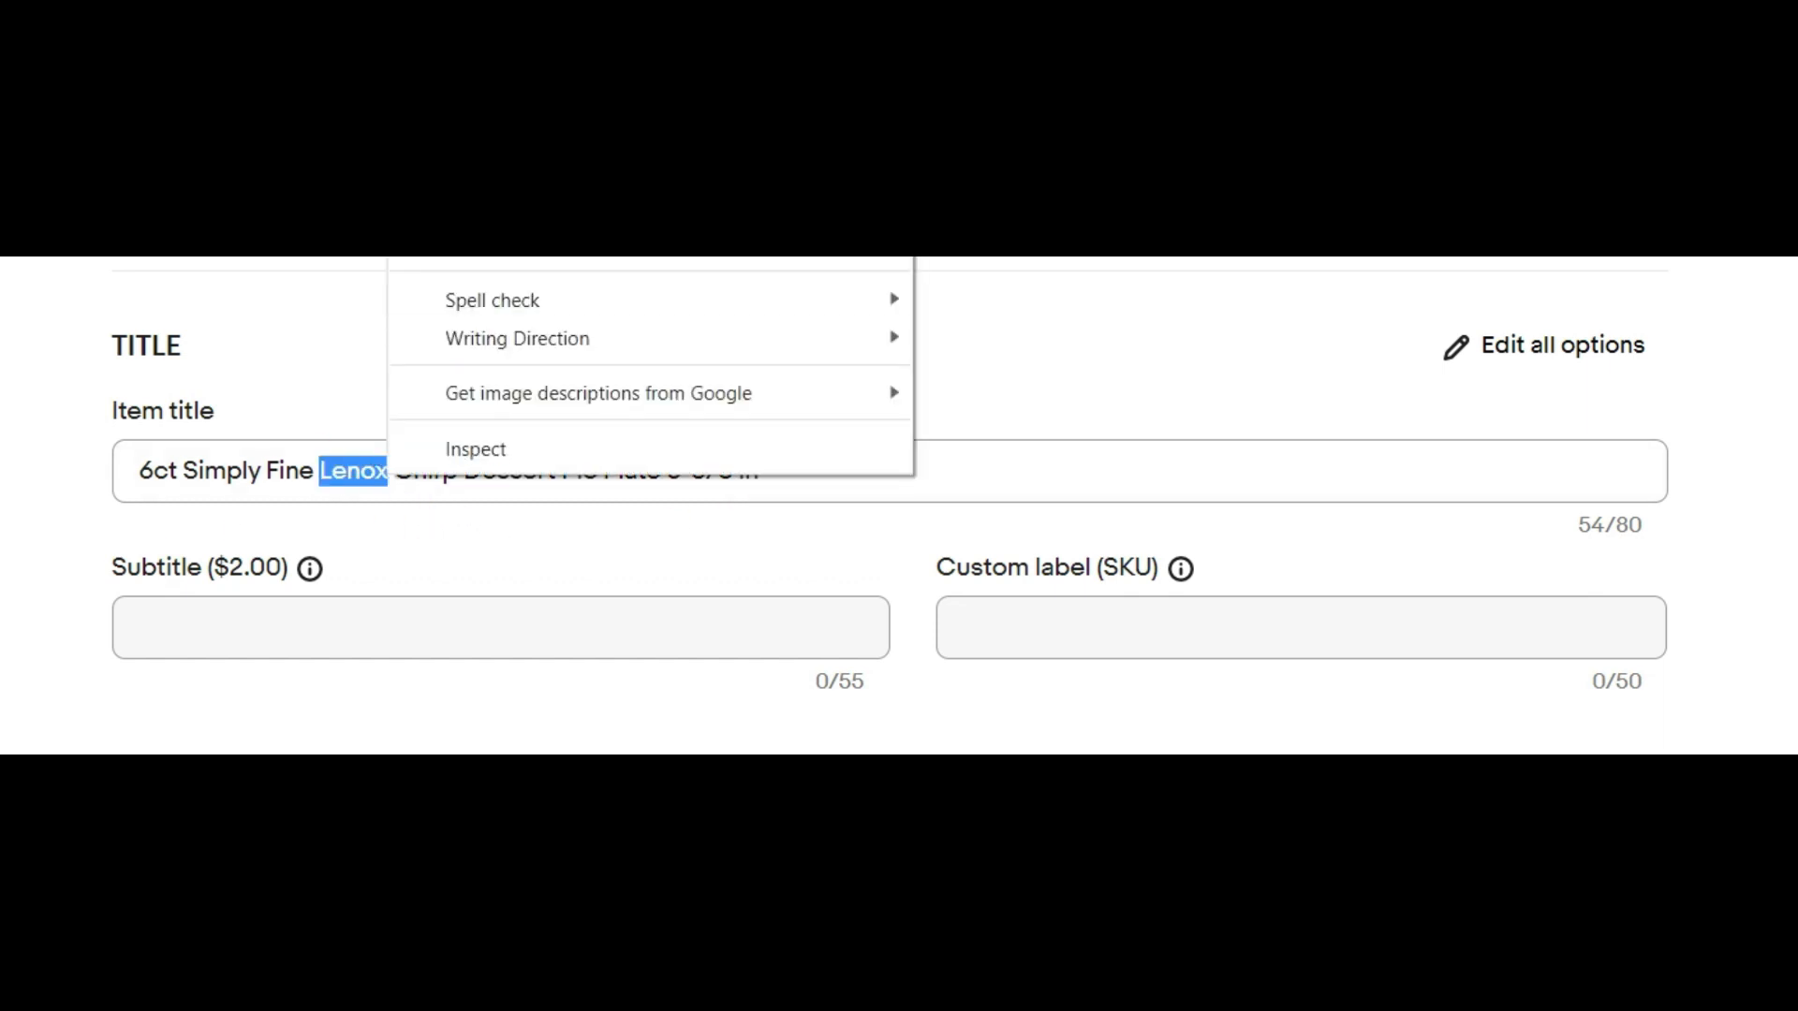
pyautogui.click(449, 93)
pyautogui.click(183, 473)
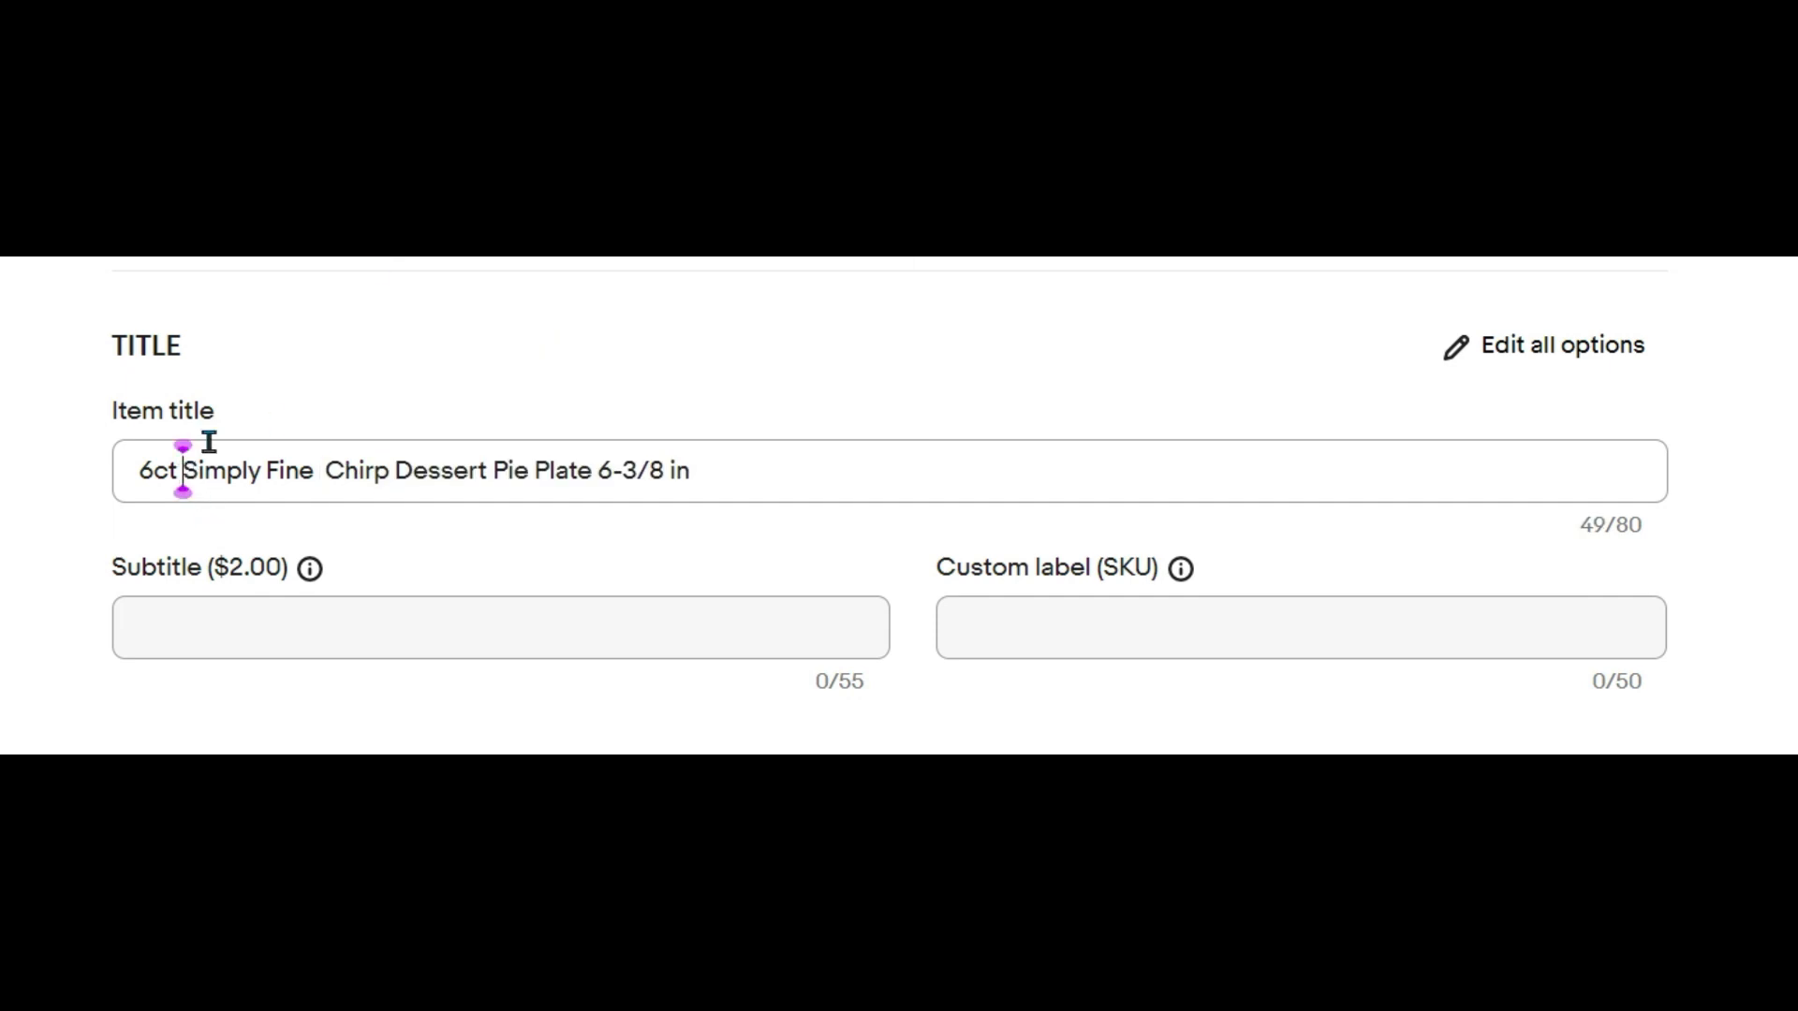
pyautogui.hotkey('ctrl', 'v')
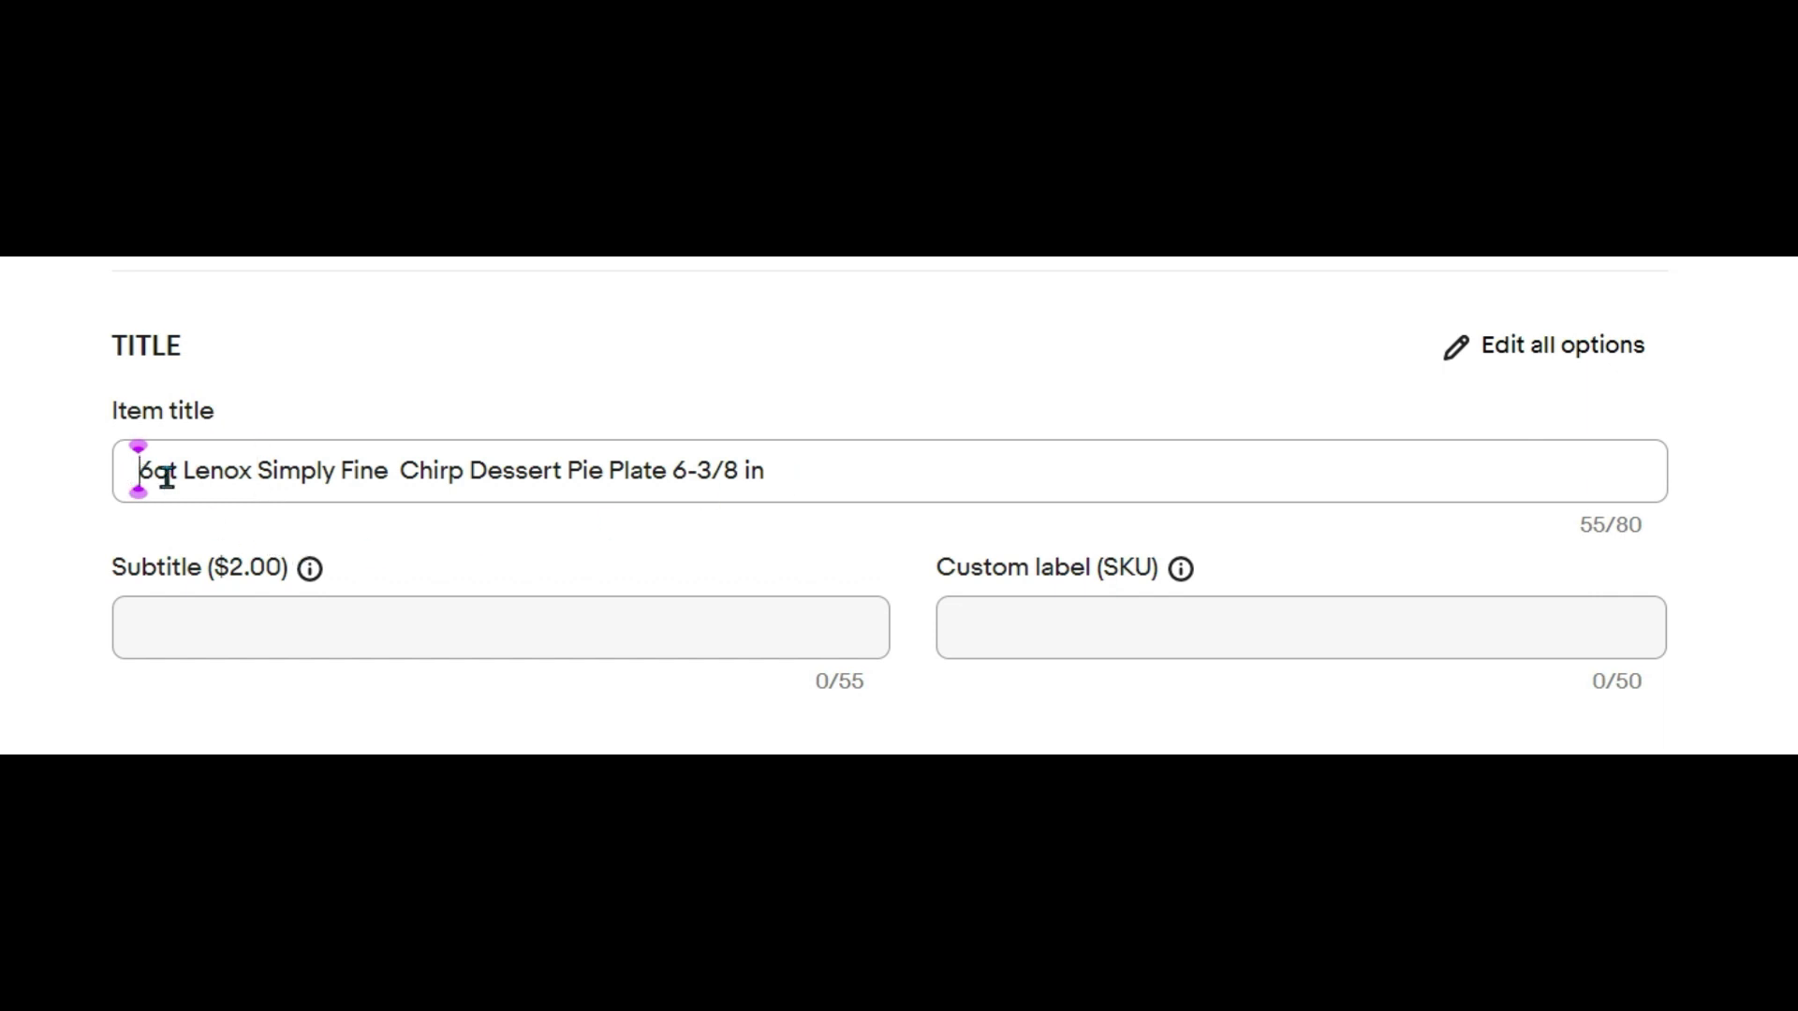
# - Copy the complete item title and paste it as the first line of the listing description
pyautogui.moveTo(136, 473); pyautogui.dragTo(765, 460)
pyautogui.rightClick(764, 460)
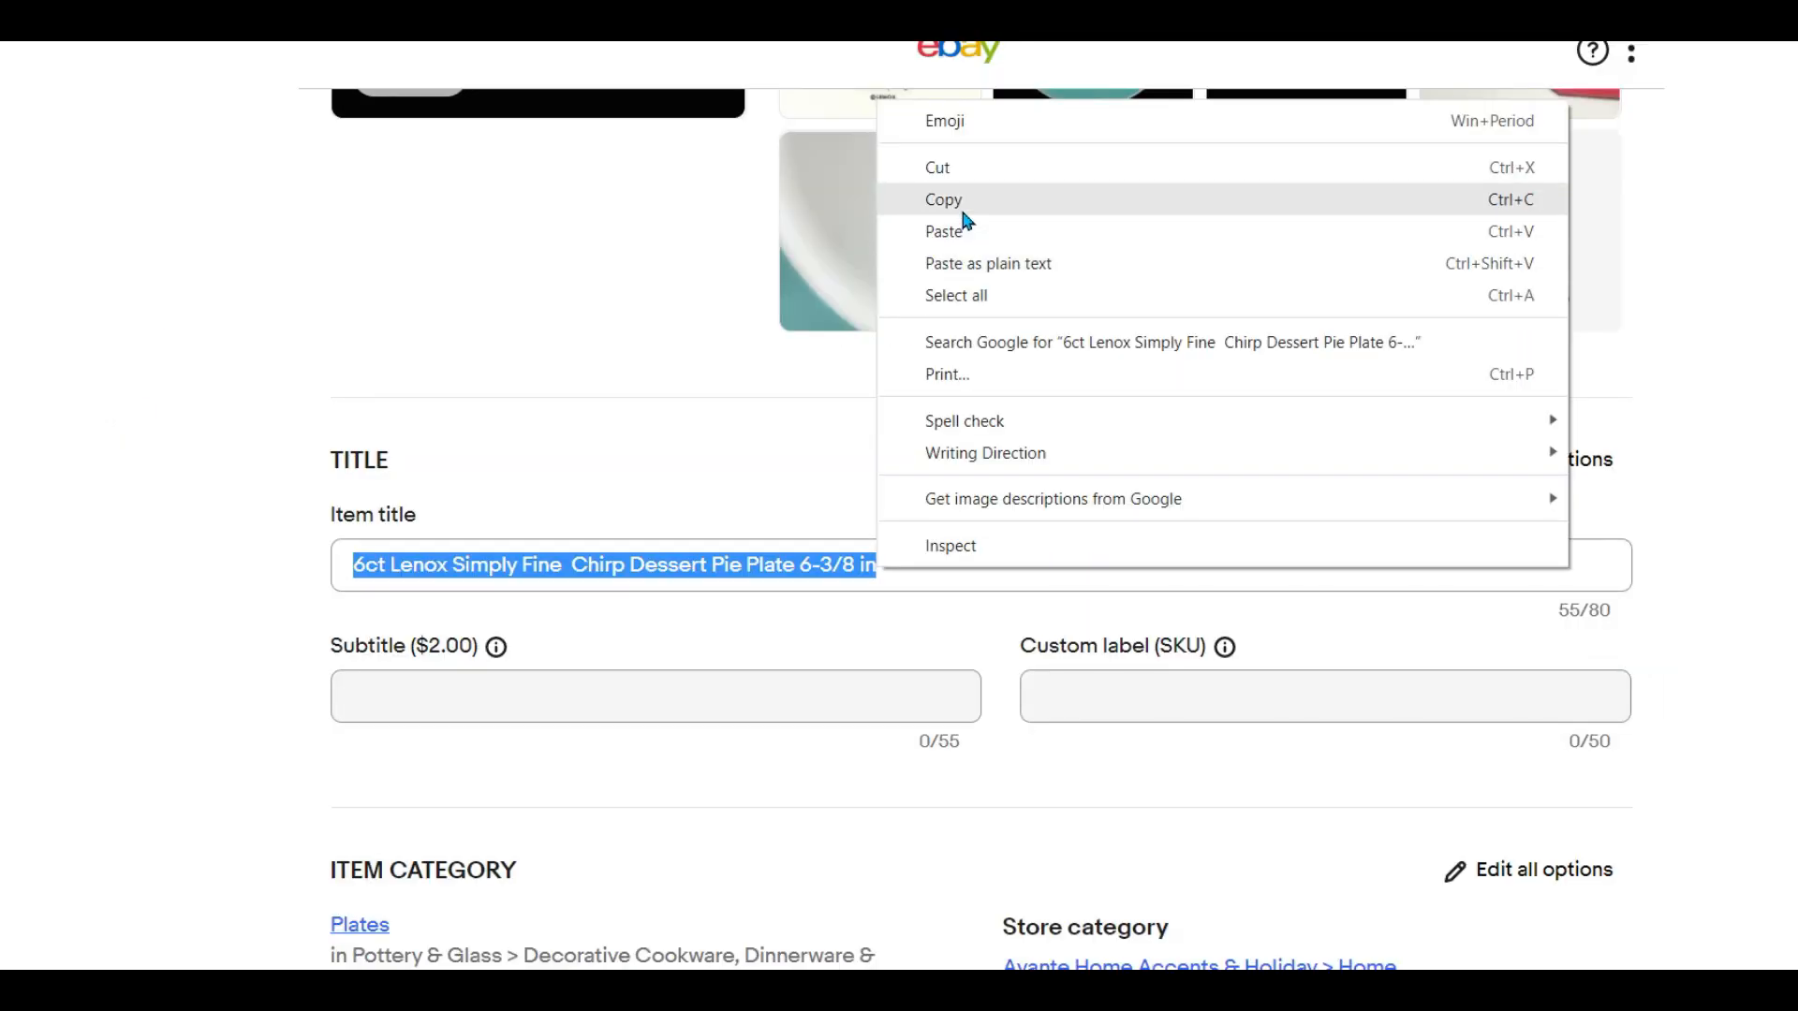
pyautogui.click(963, 202)
pyautogui.scroll(-10, 963, 468)
pyautogui.scroll(-10, 678, 494)
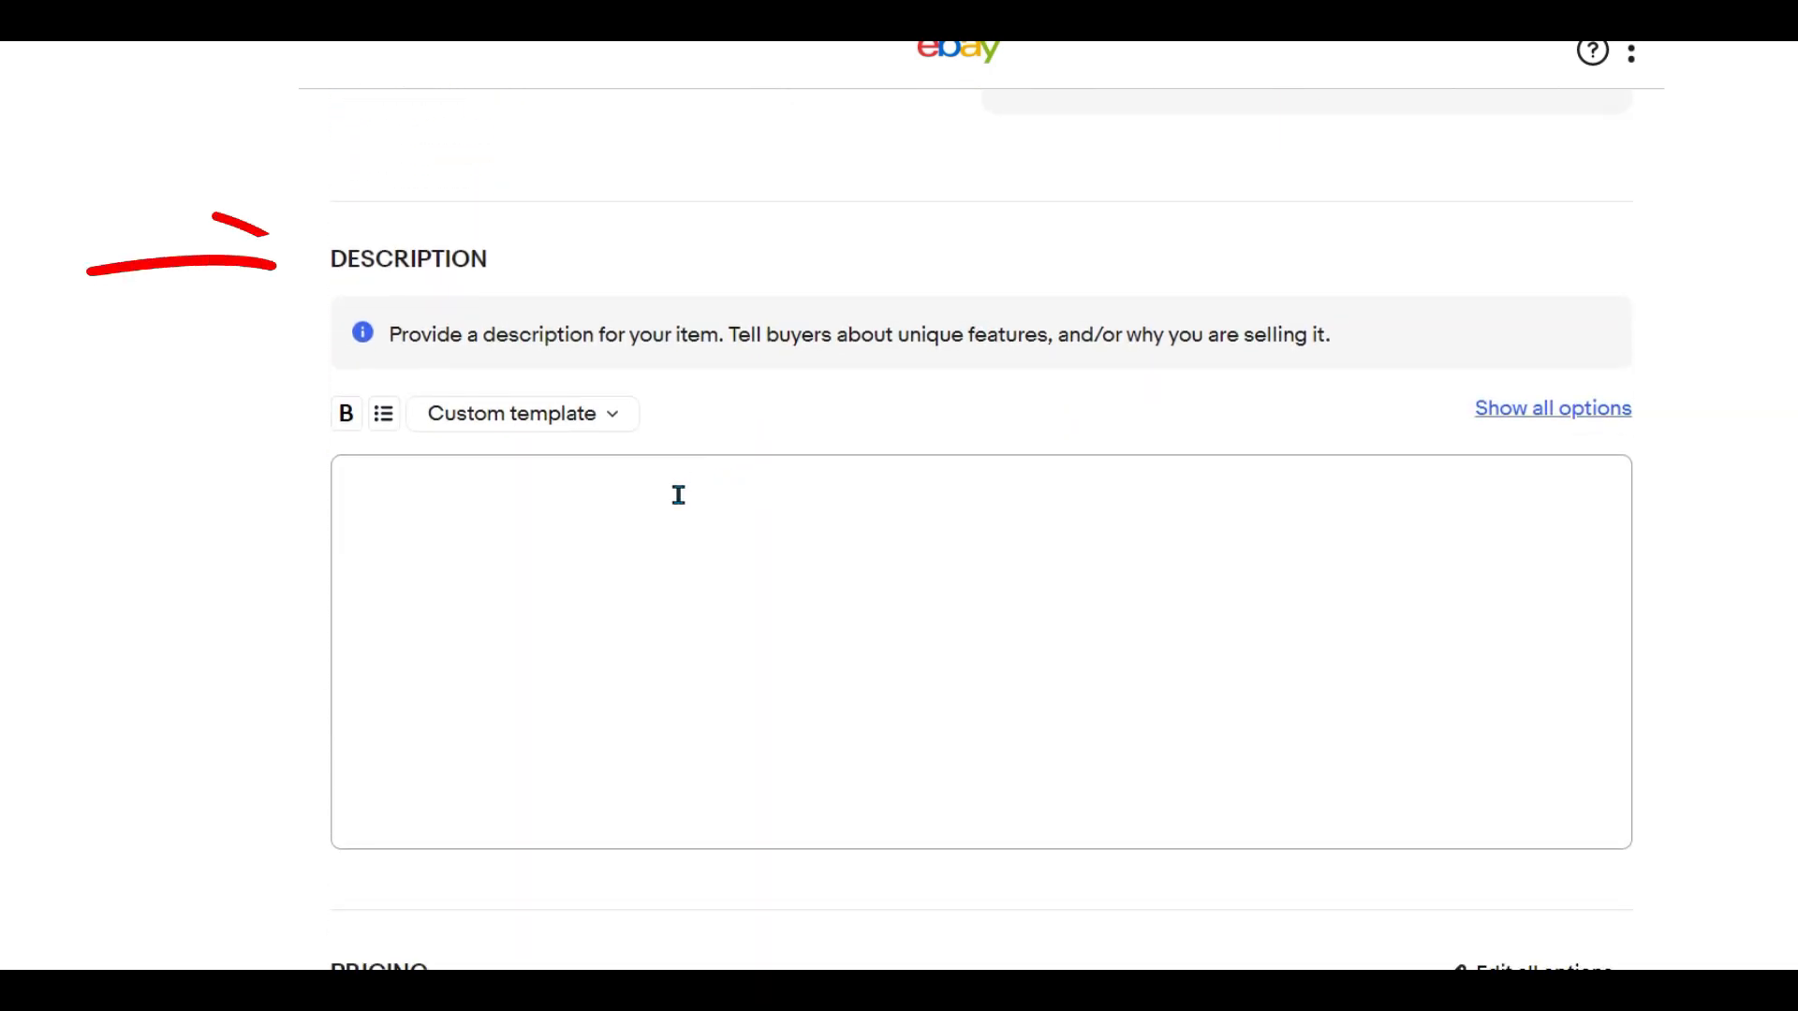
pyautogui.rightClick(680, 494)
pyautogui.click(795, 706)
# - Add a "CONDITION:" line below the title in the description
pyautogui.press('Return')
pyautogui.write('CONDITION:')
pyautogui.press('Return')
# - Copy the saved packaging, thank-you and store sign-off lines from Notepad and paste them below "CONDITION:" in the eBay description
pyautogui.hotkey('alt', 'Tab')
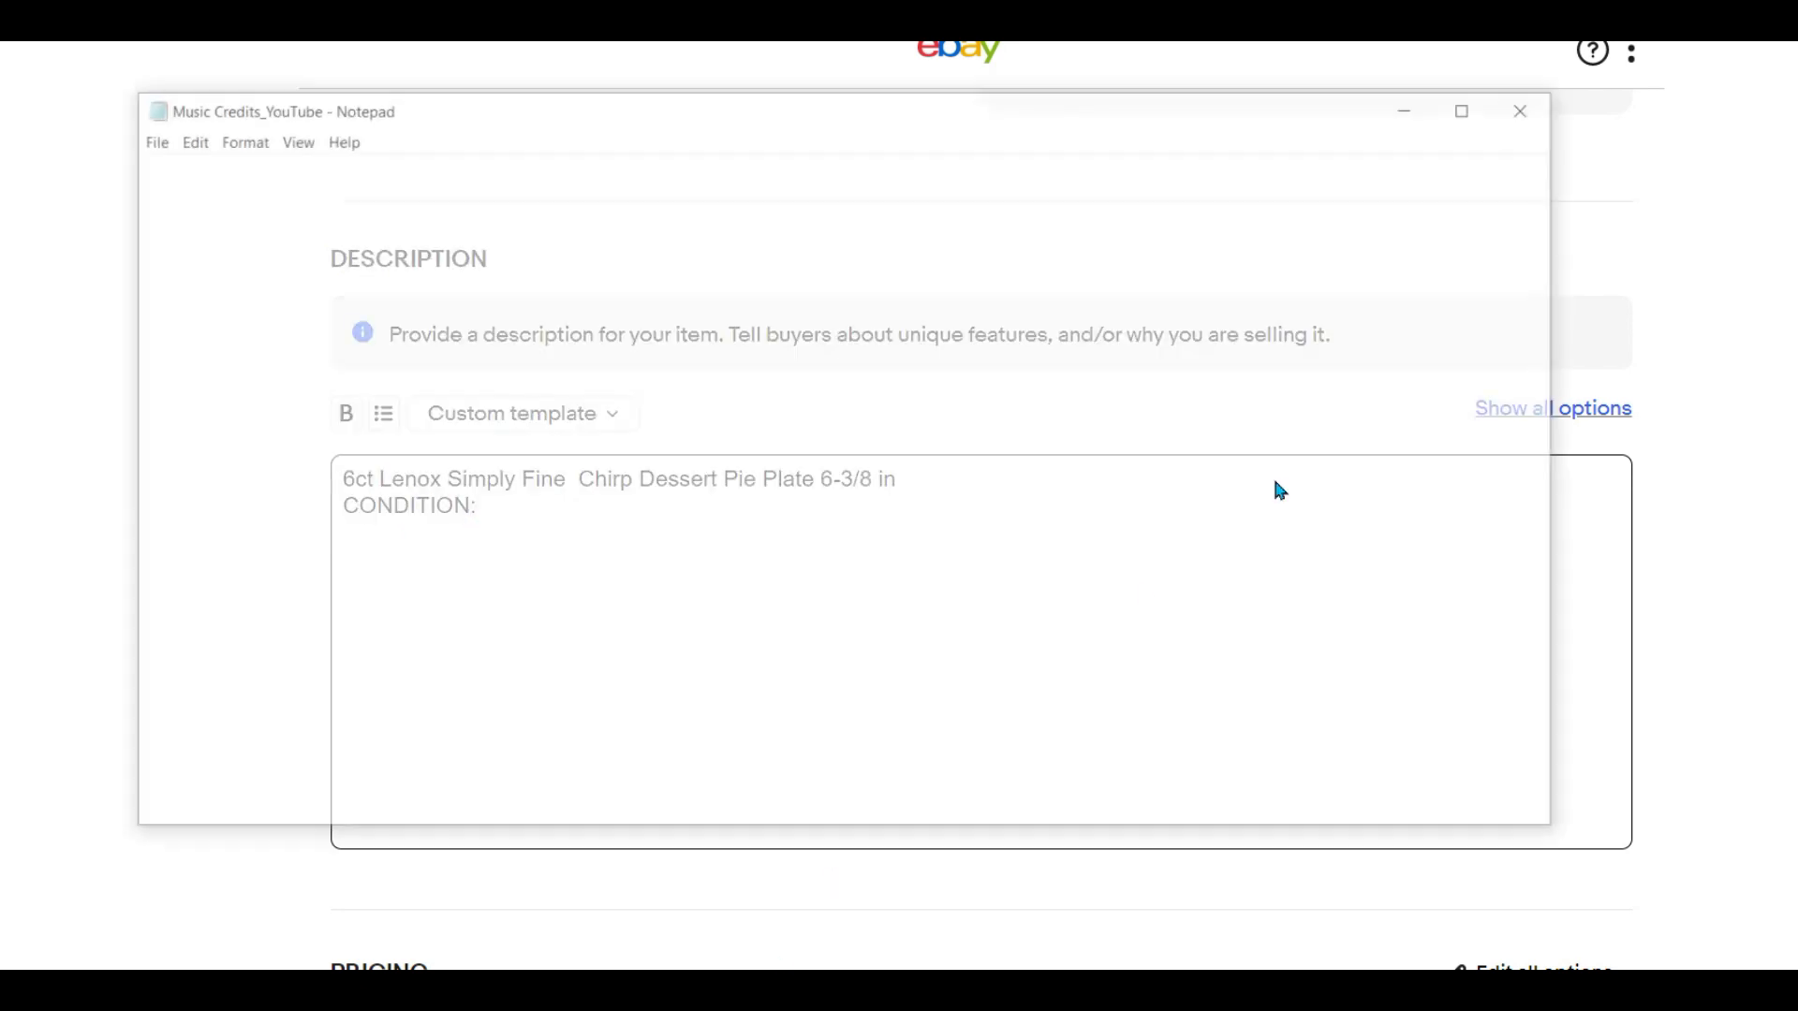
pyautogui.moveTo(86, 113); pyautogui.dragTo(258, 156)
pyautogui.rightClick(197, 141)
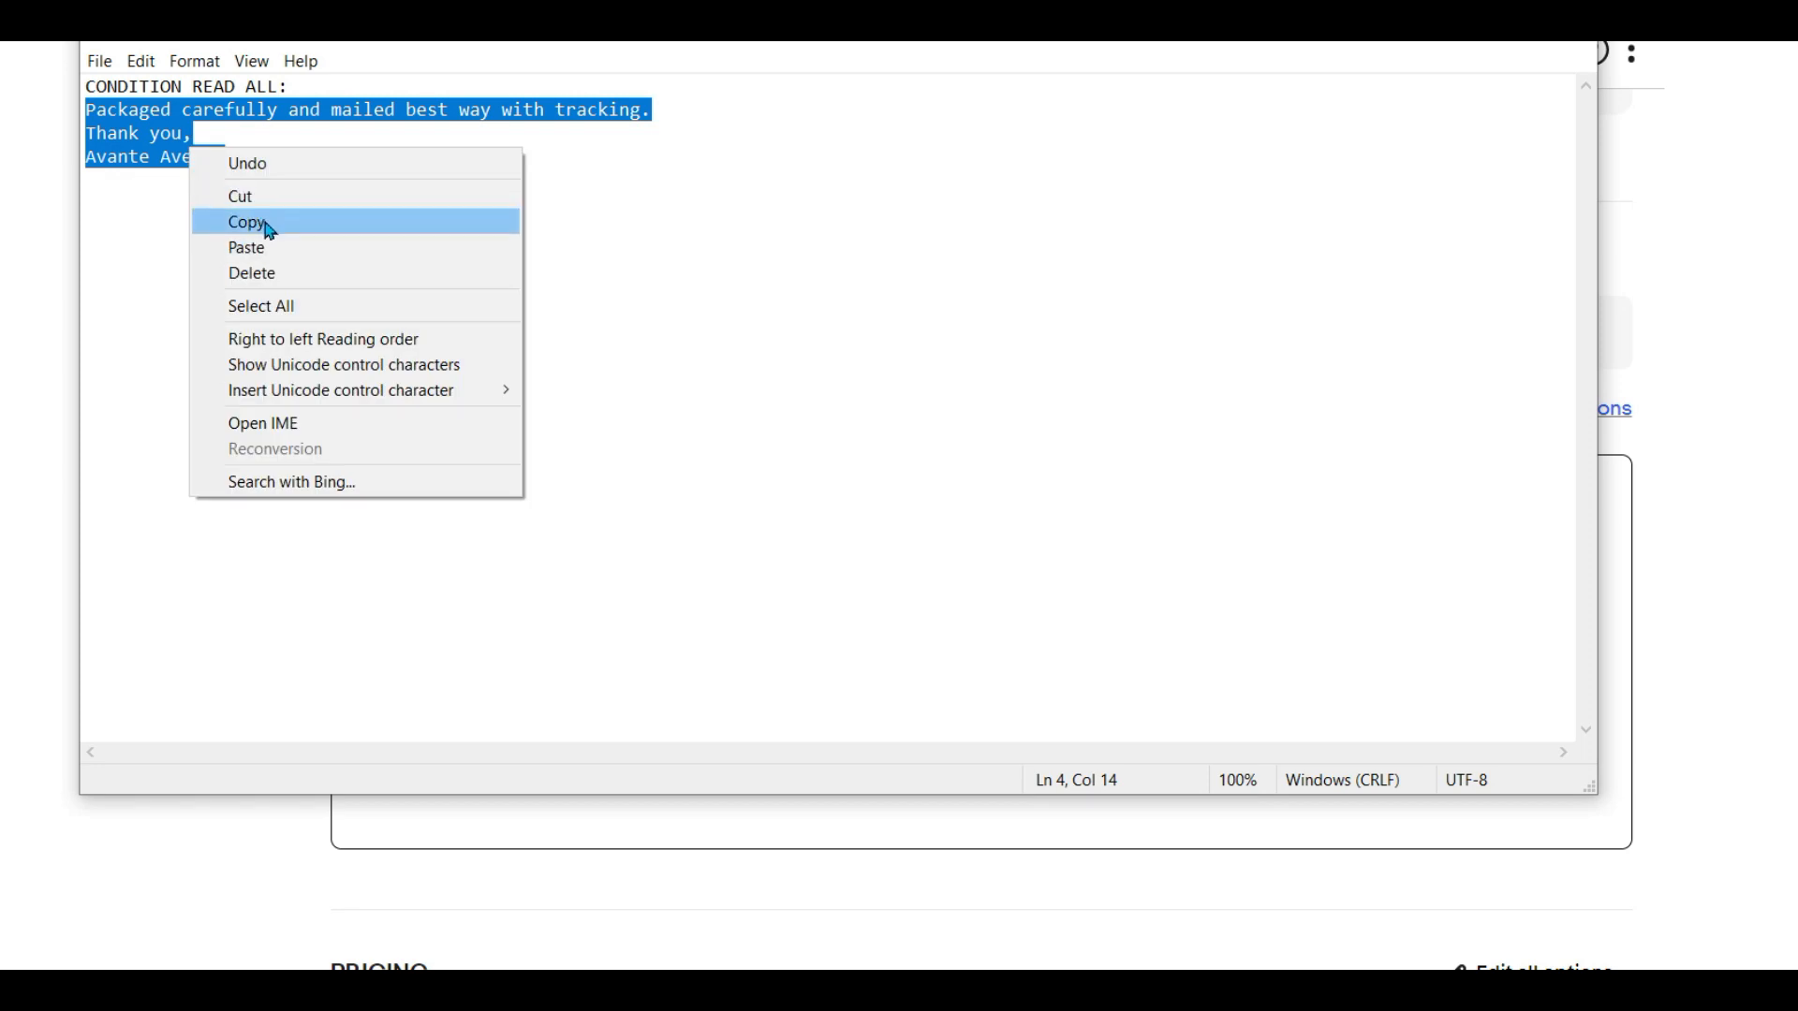
pyautogui.click(265, 224)
pyautogui.click(1494, 51)
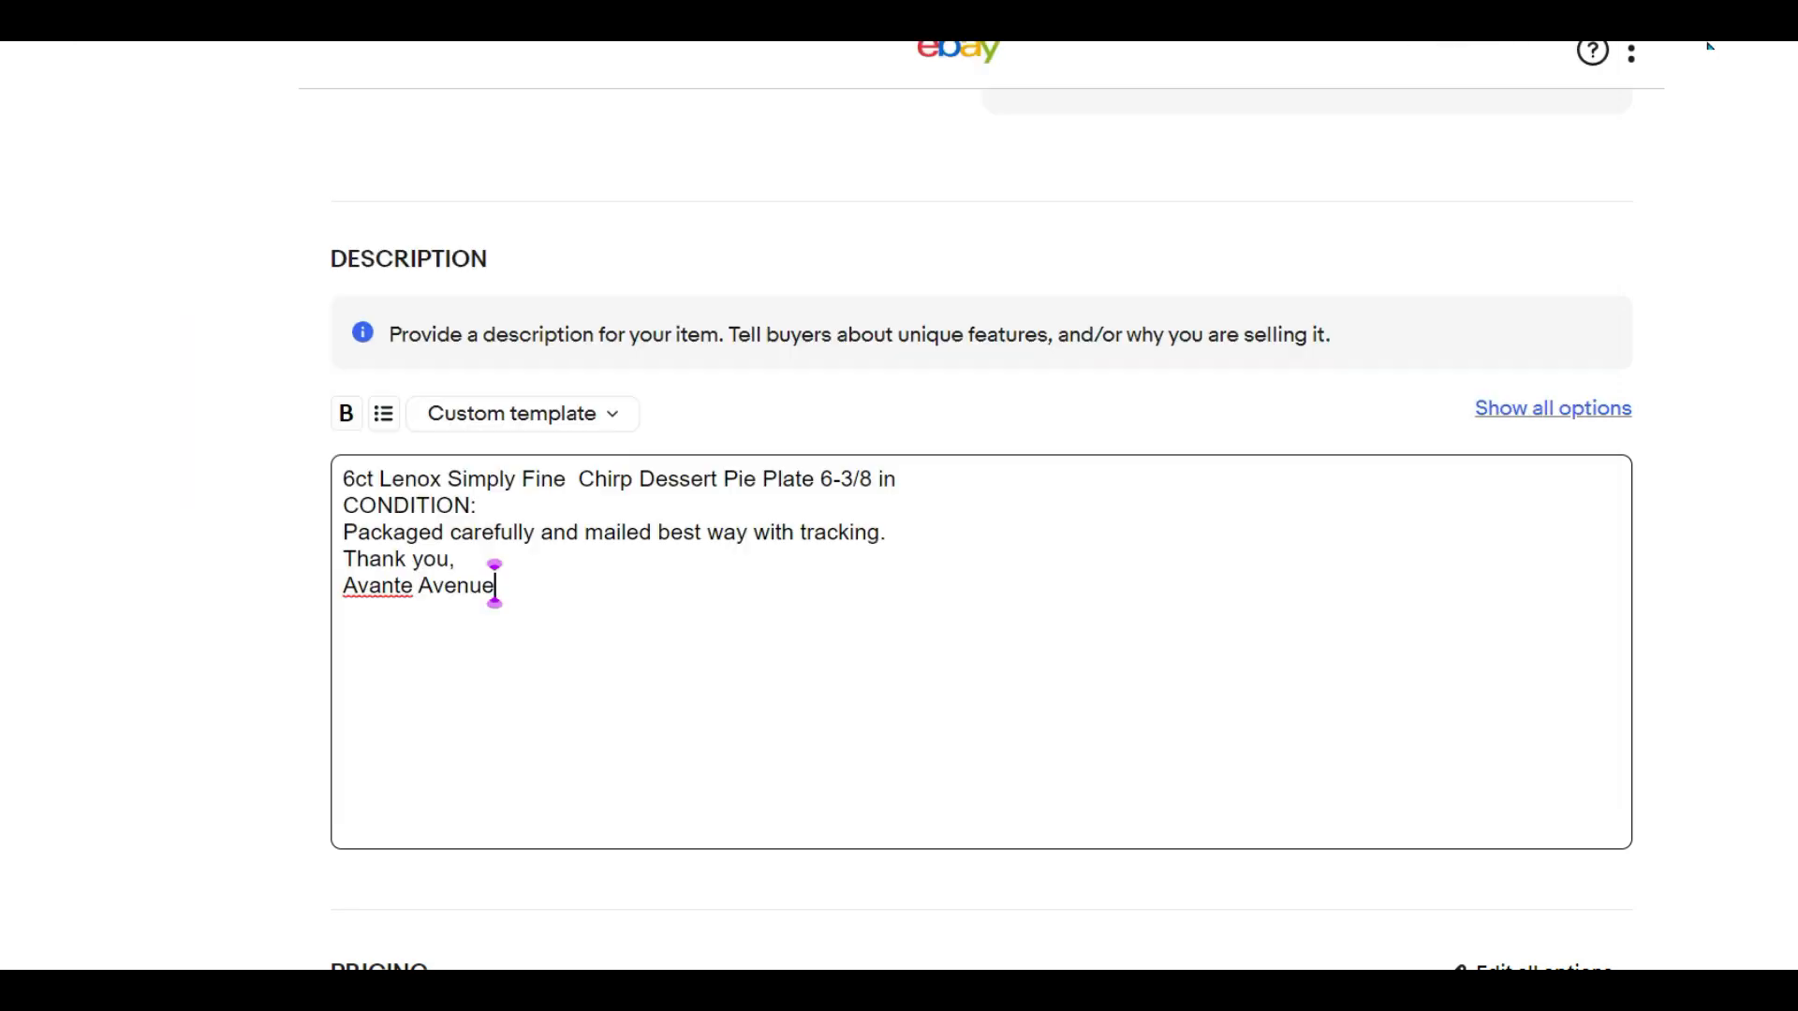
pyautogui.scroll(10, 494, 585)
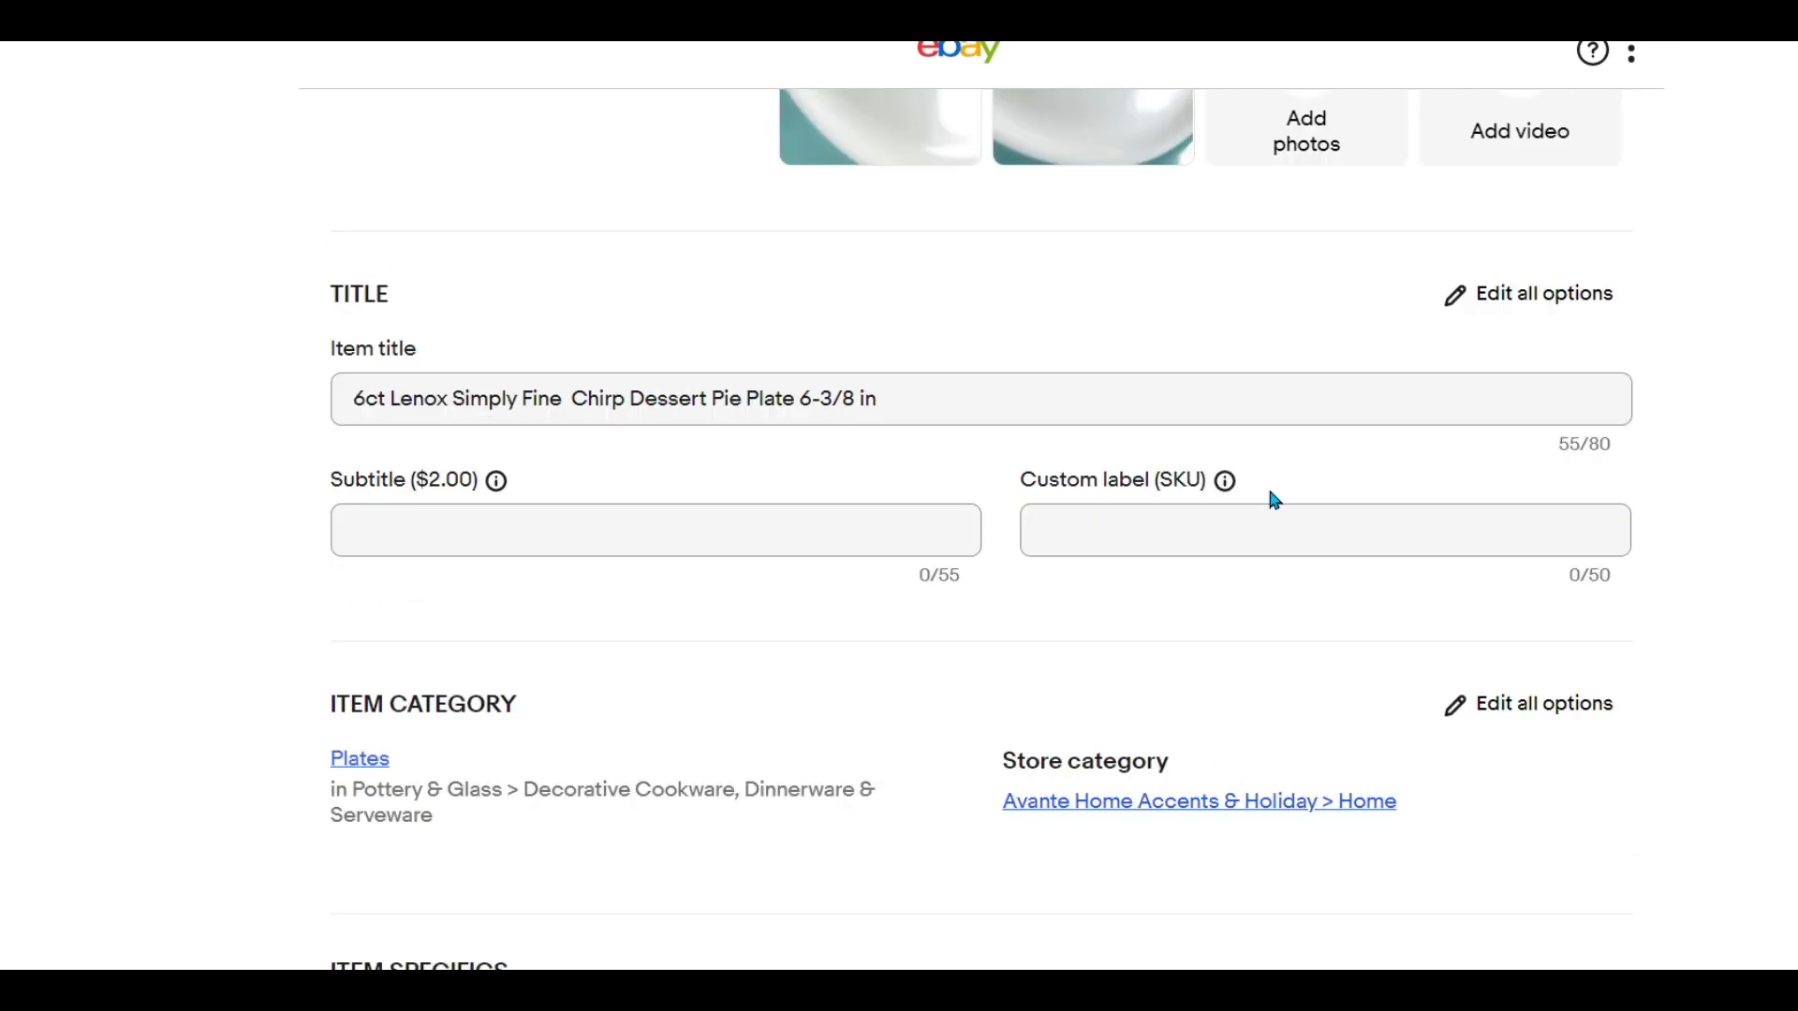
pyautogui.click(1196, 539)
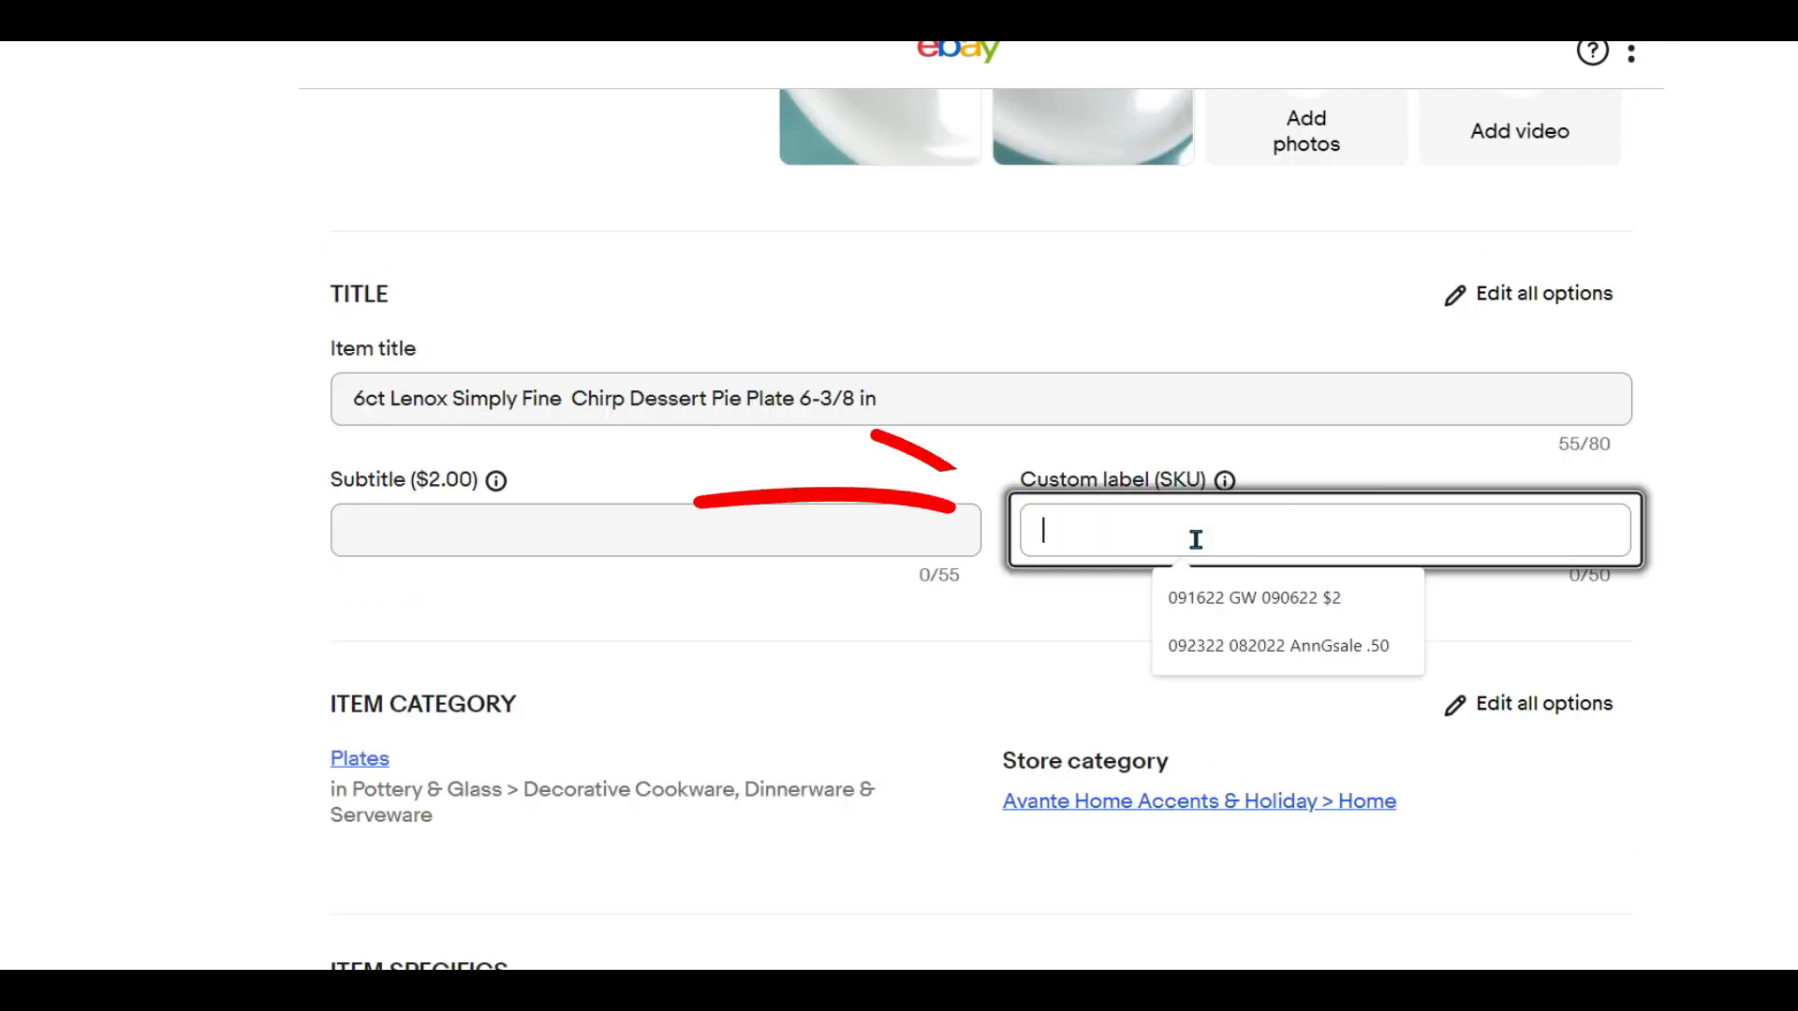
pyautogui.write('092922')
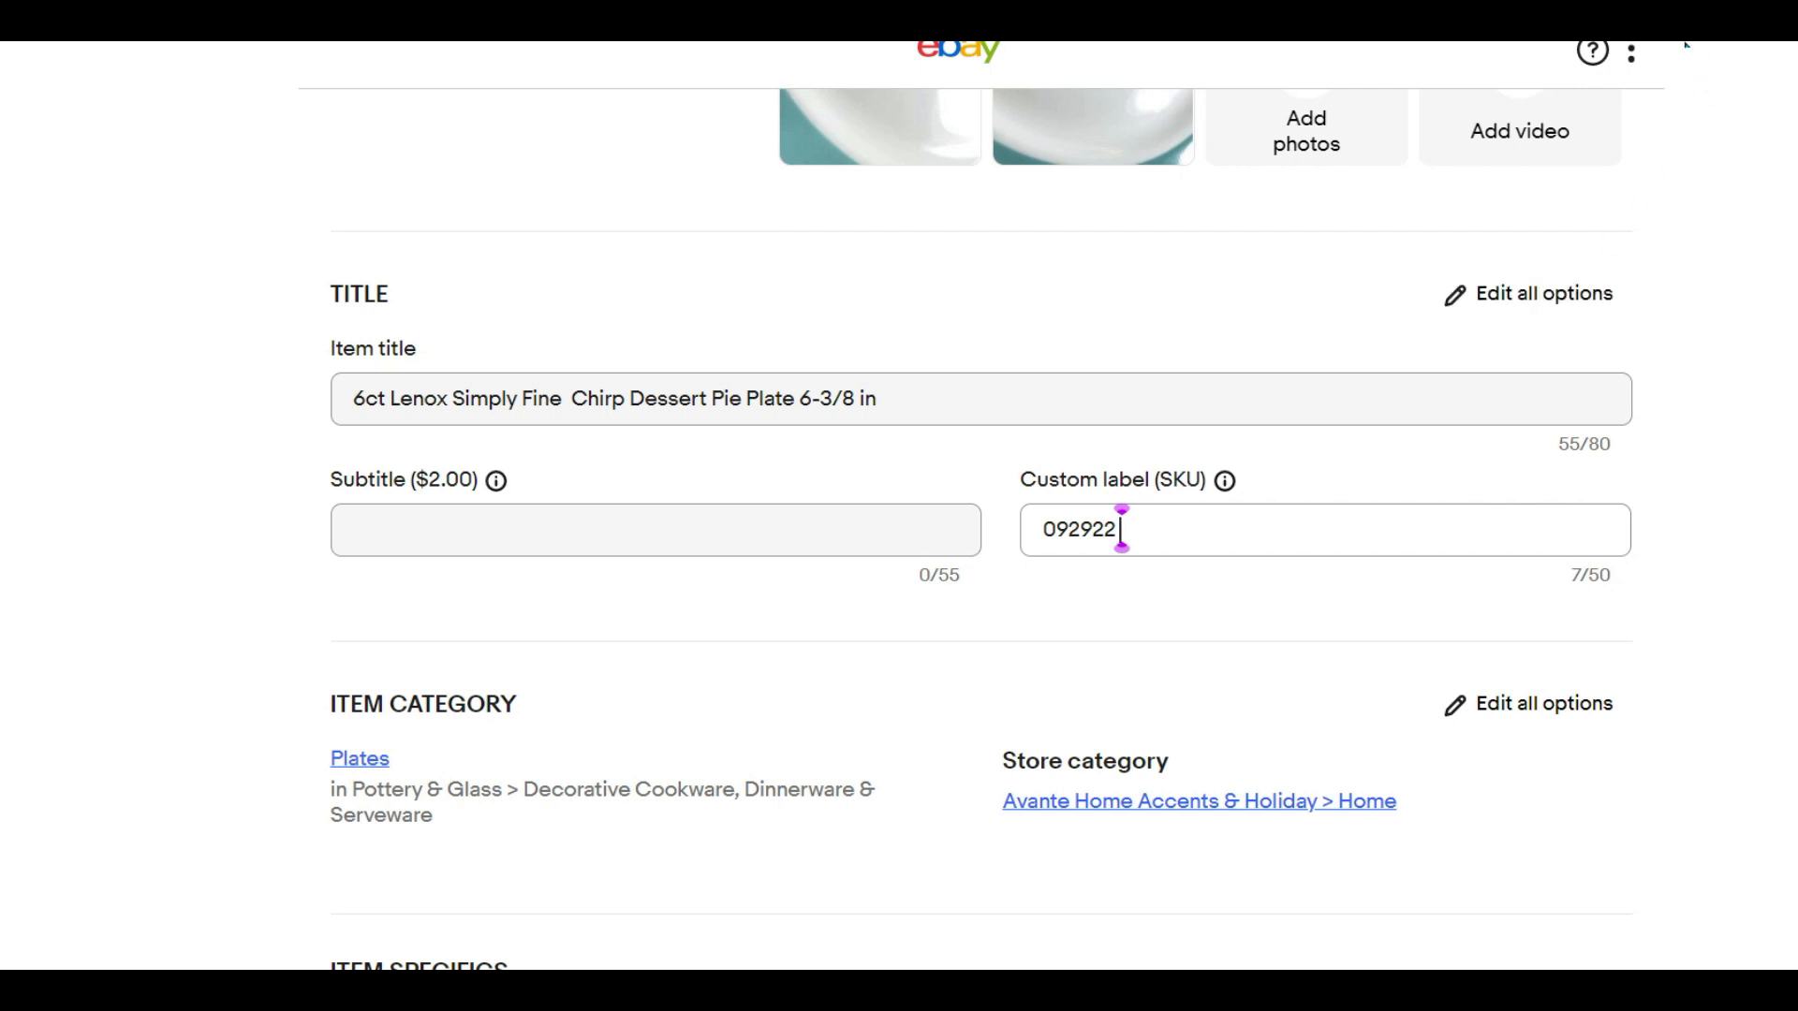
pyautogui.write(' 081922')
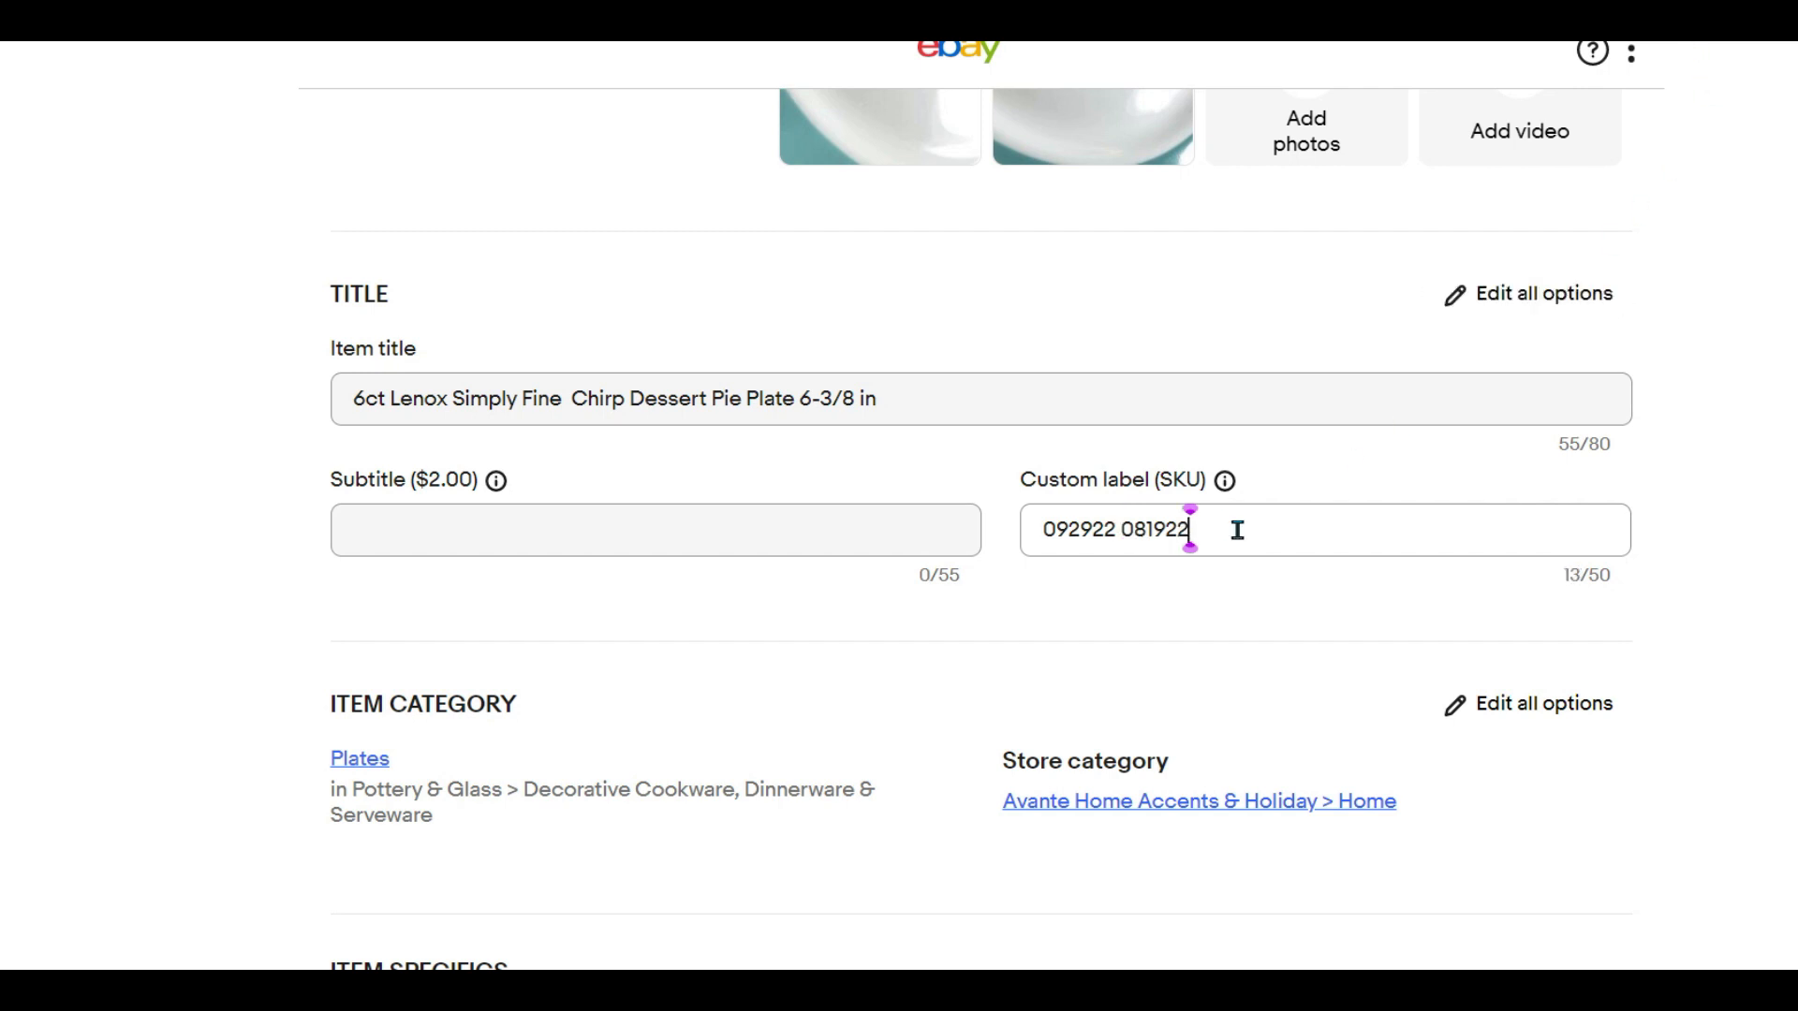
pyautogui.write(' GWTAshville $R')
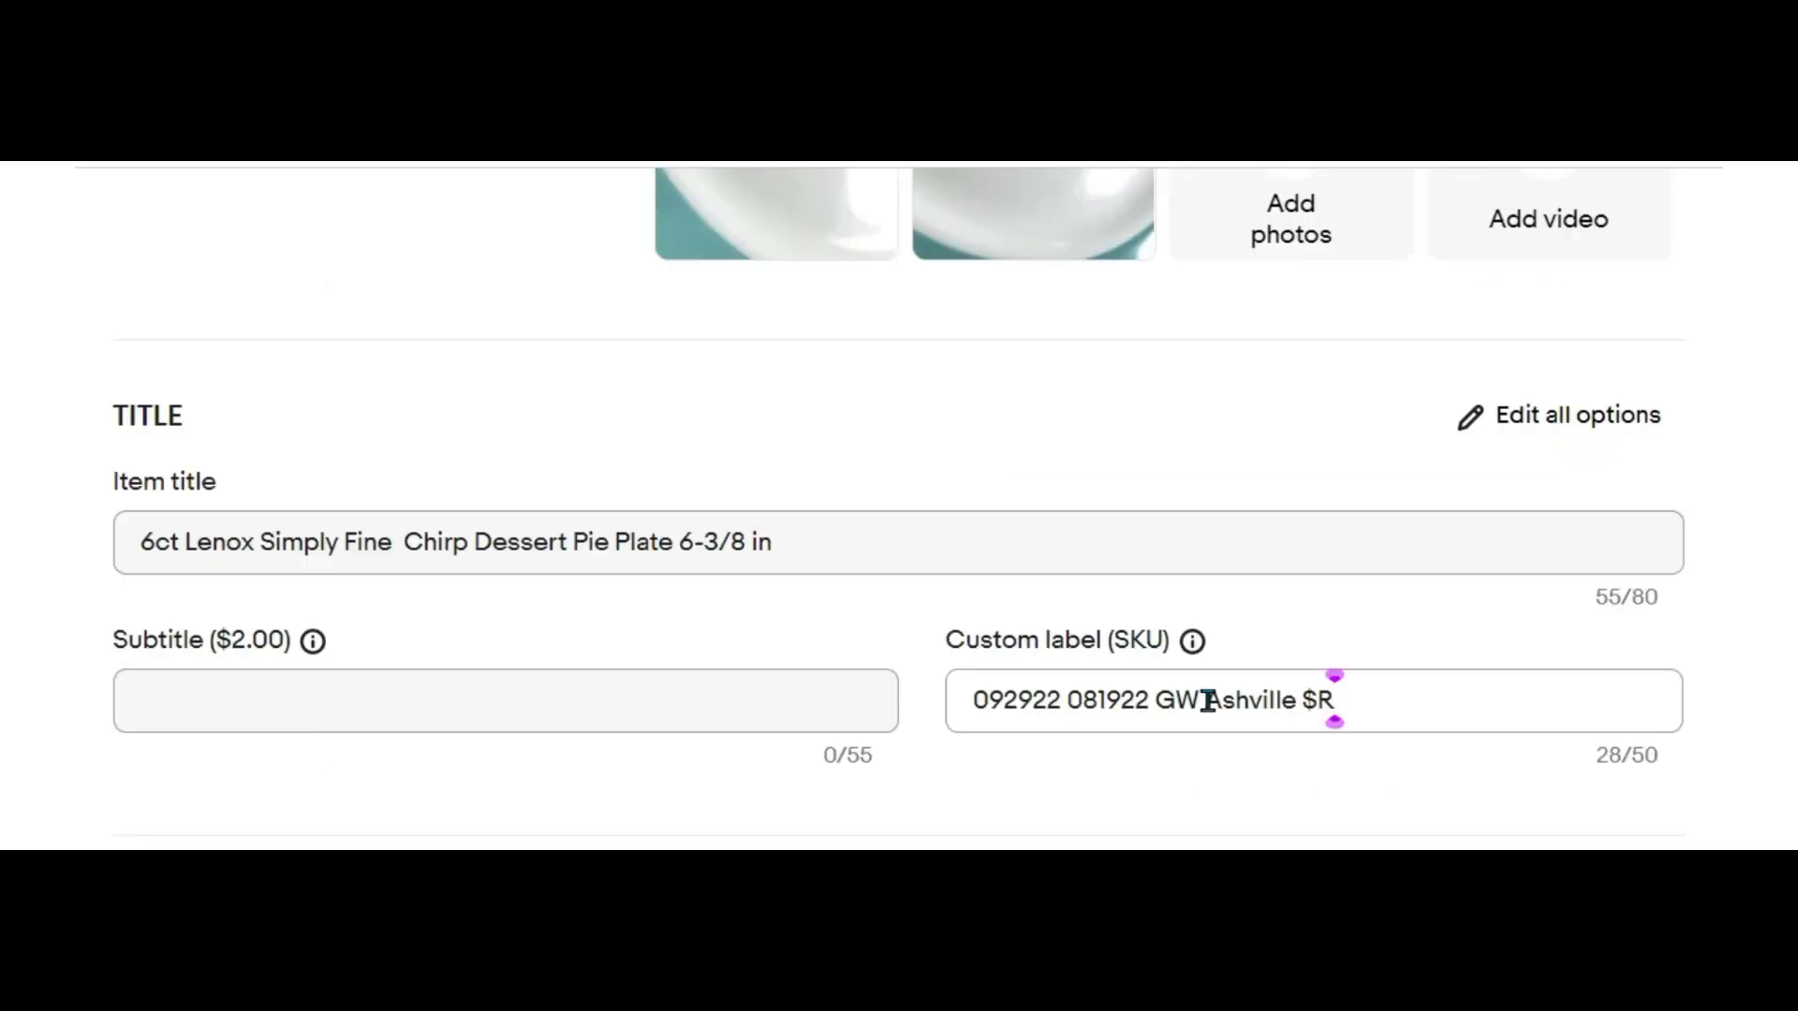
pyautogui.press('BackSpace')
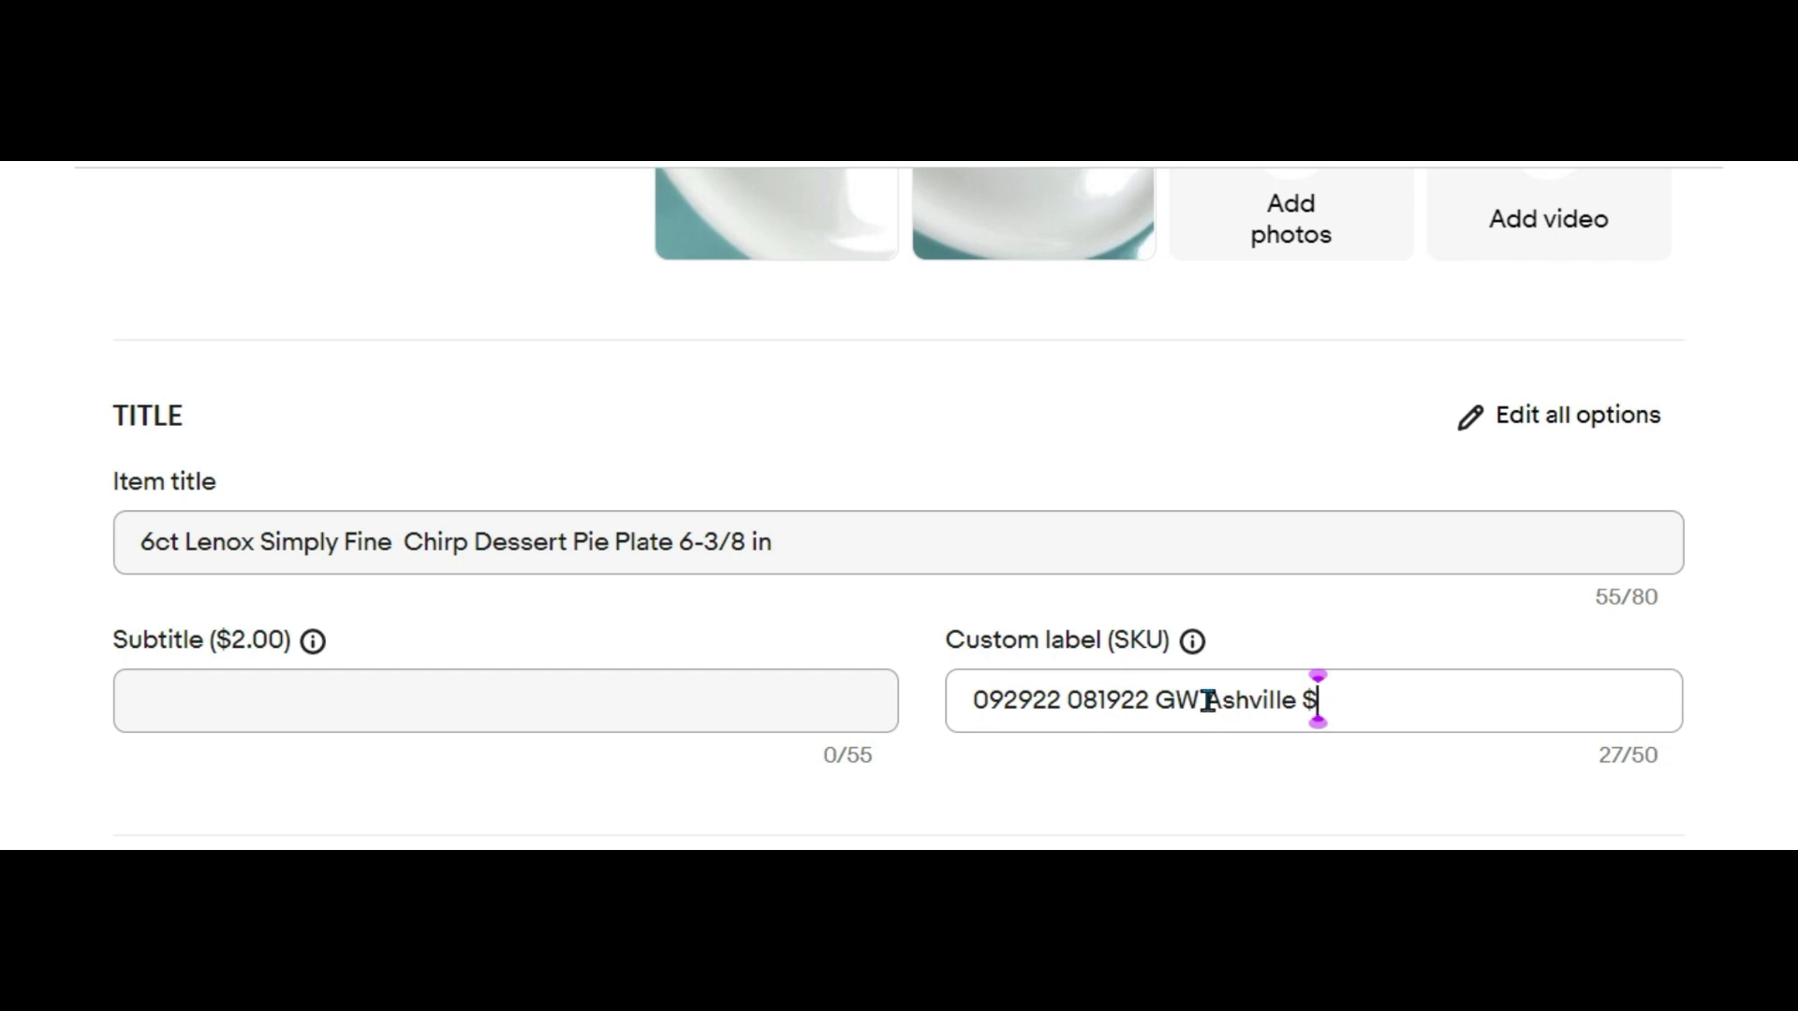
pyautogui.write('3 (all)')
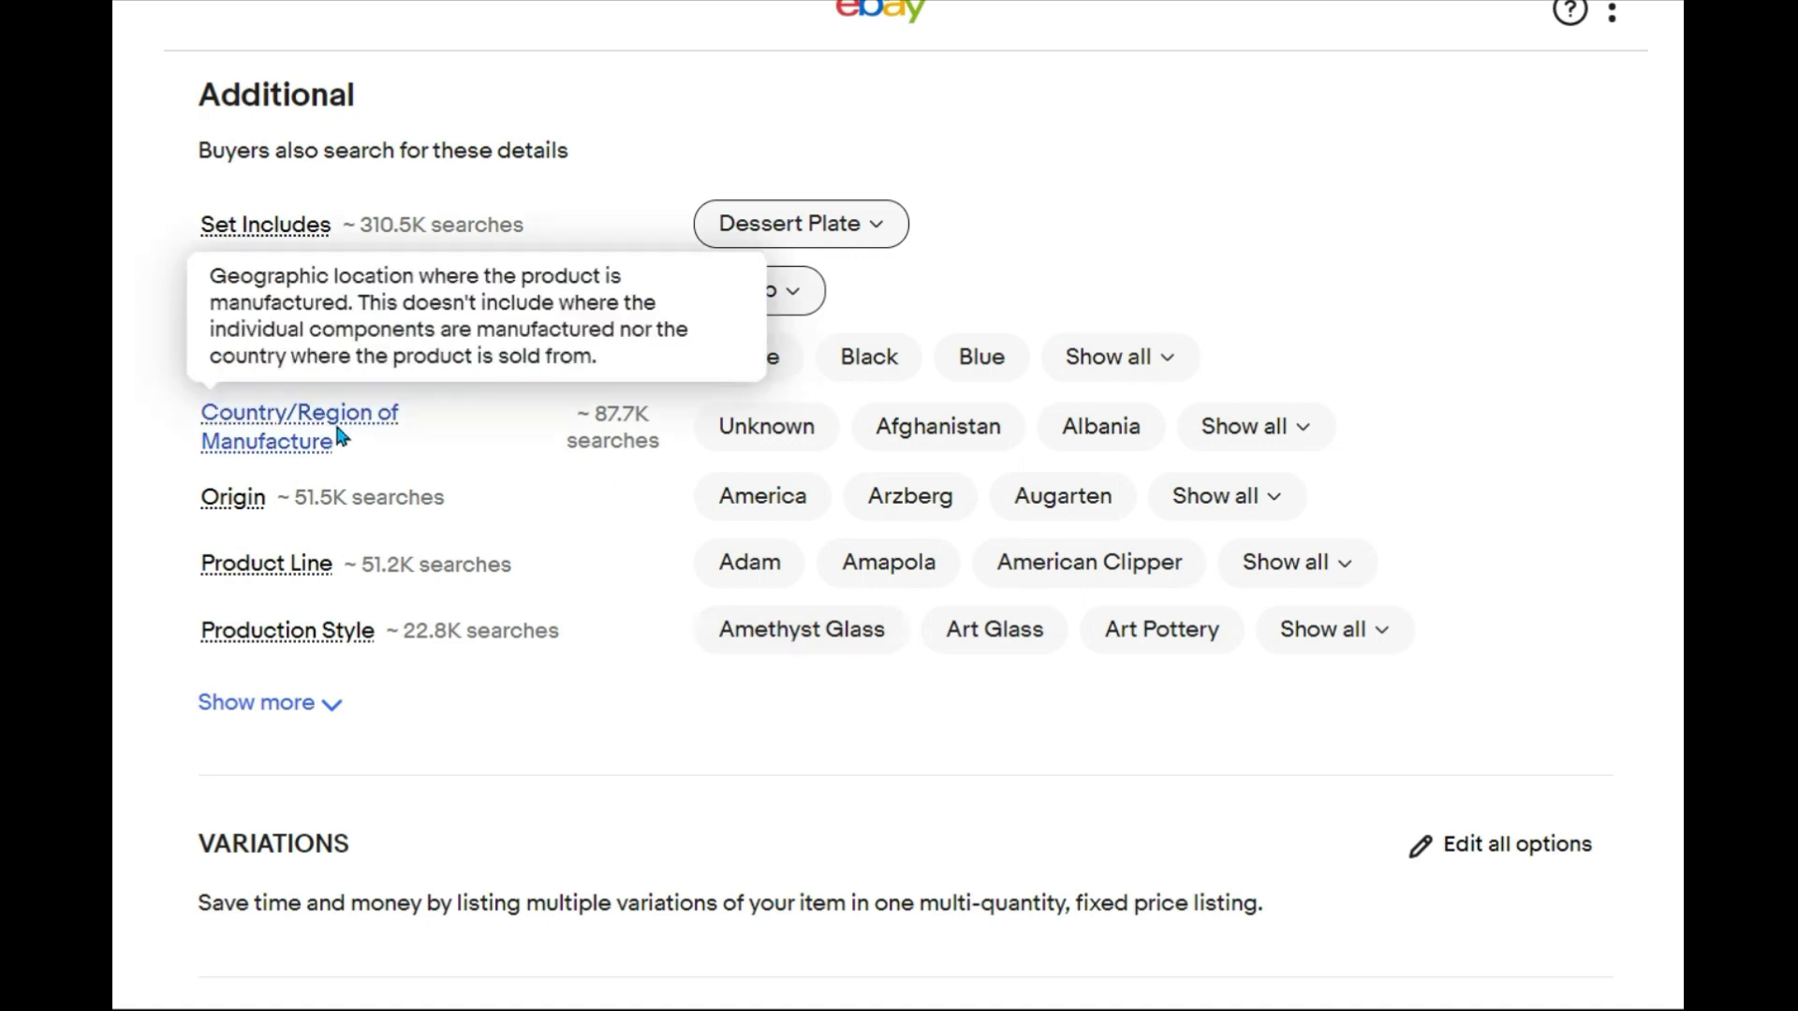
# - Set the country of manufacture to United States and the item condition to Used
pyautogui.click(1311, 421)
pyautogui.click(1337, 170)
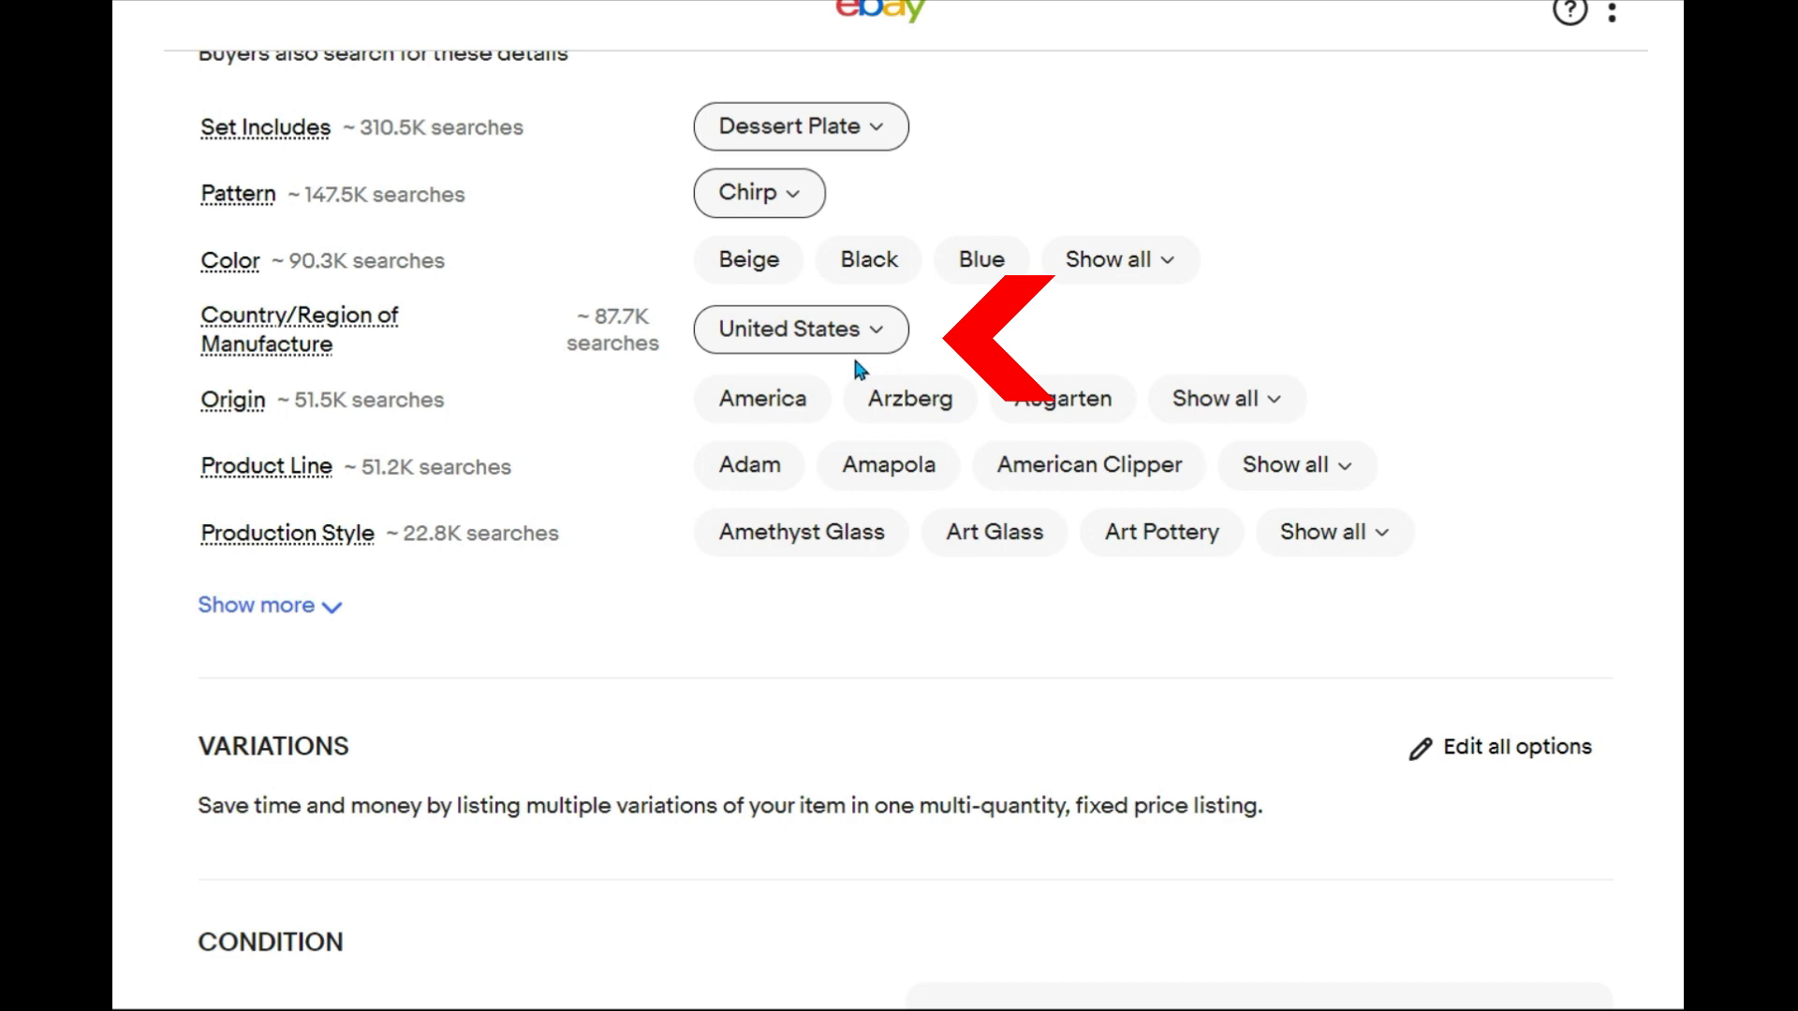
pyautogui.scroll(-8, 905, 531)
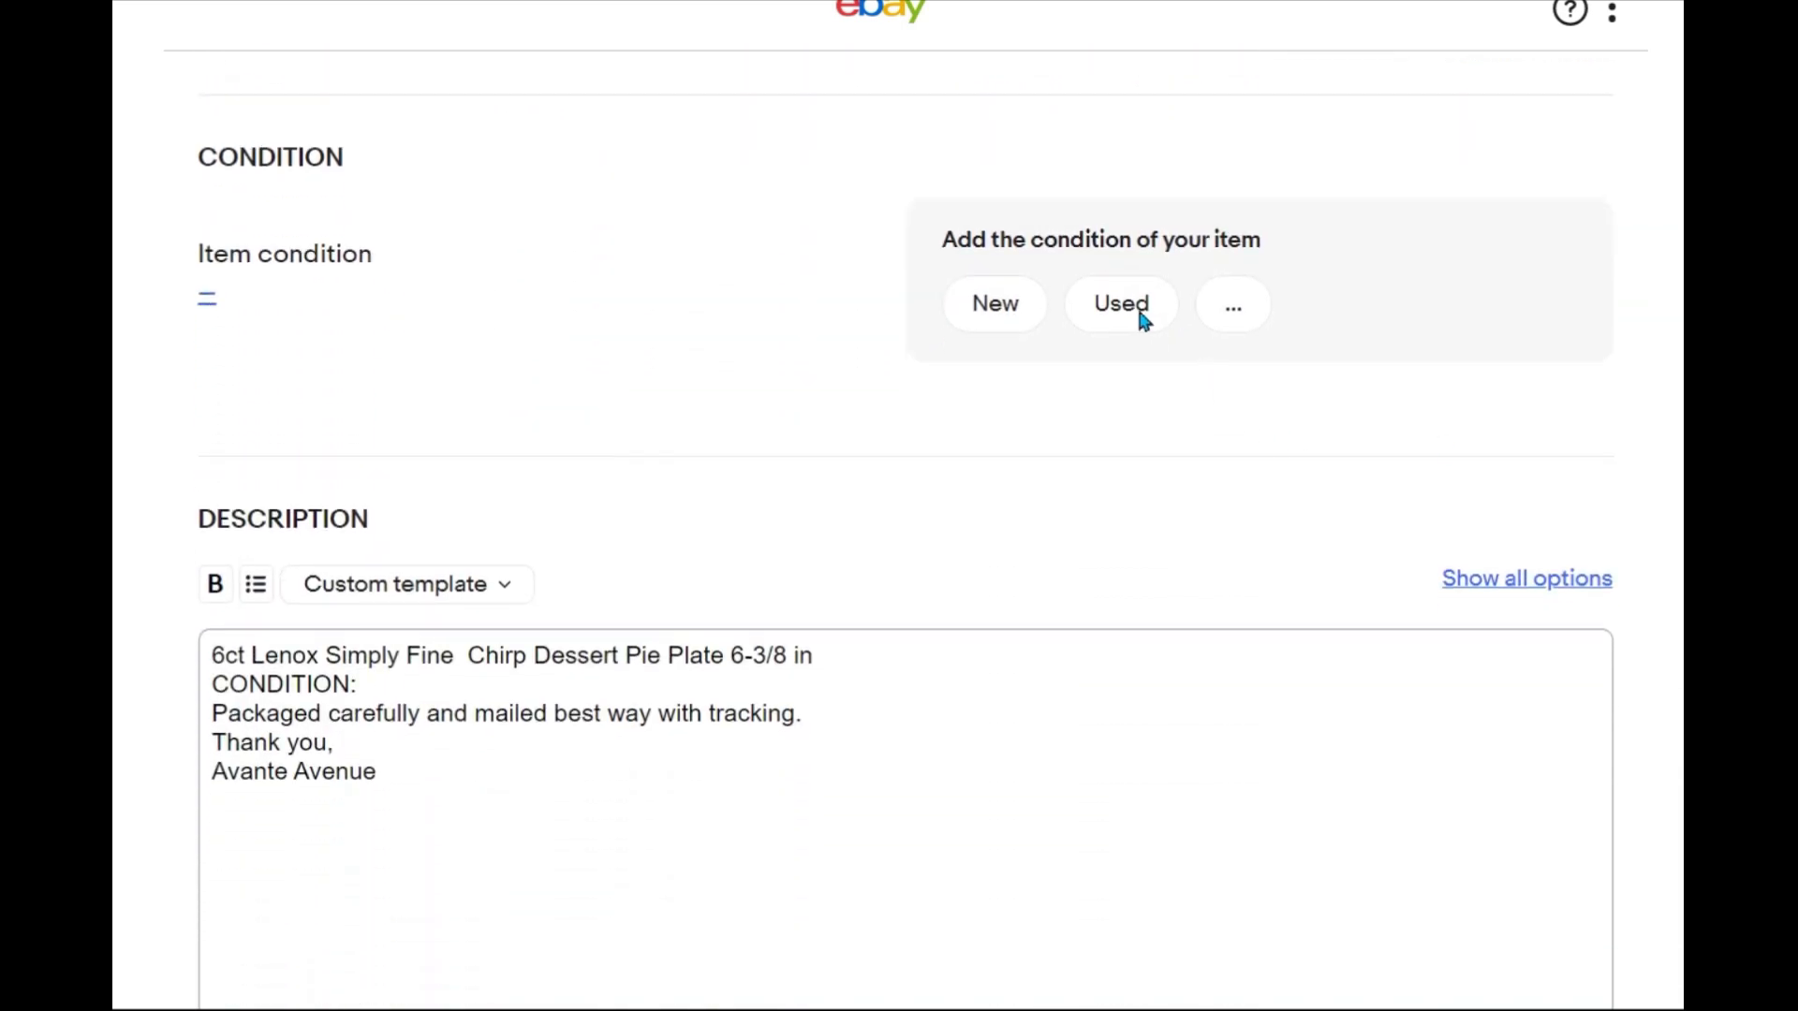
pyautogui.click(1157, 318)
# - Enter the condition description "READ ALL: pre-owned, good condition, some utensil scratches. See ALL photos."
pyautogui.click(1142, 377)
pyautogui.write('READ ALL: pre')
pyautogui.write('-owned, good condition, some utensil scrto')
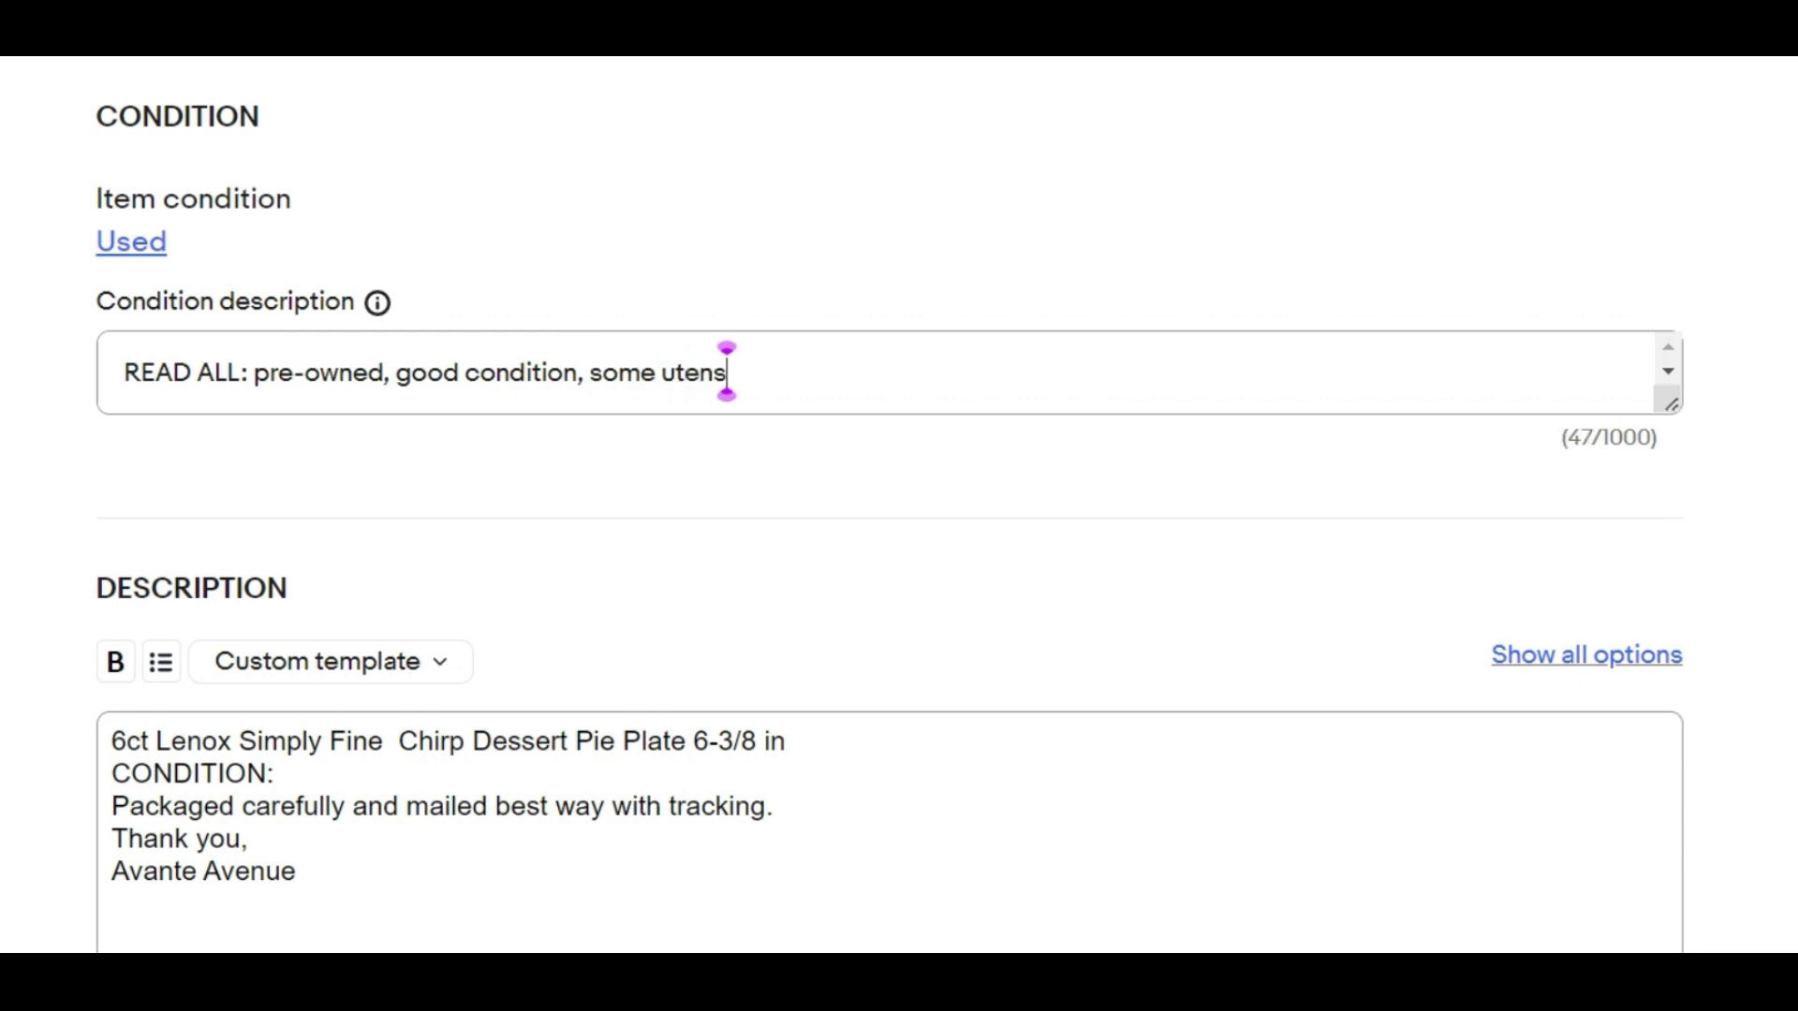
pyautogui.press('BackSpace')
pyautogui.press('BackSpace')
pyautogui.write('atches. See ALL photos.')
# - Copy the whole condition description into the listing description after "CONDITION" and remove the colon following that word
pyautogui.moveTo(124, 372); pyautogui.dragTo(1068, 370)
pyautogui.rightClick(1047, 372)
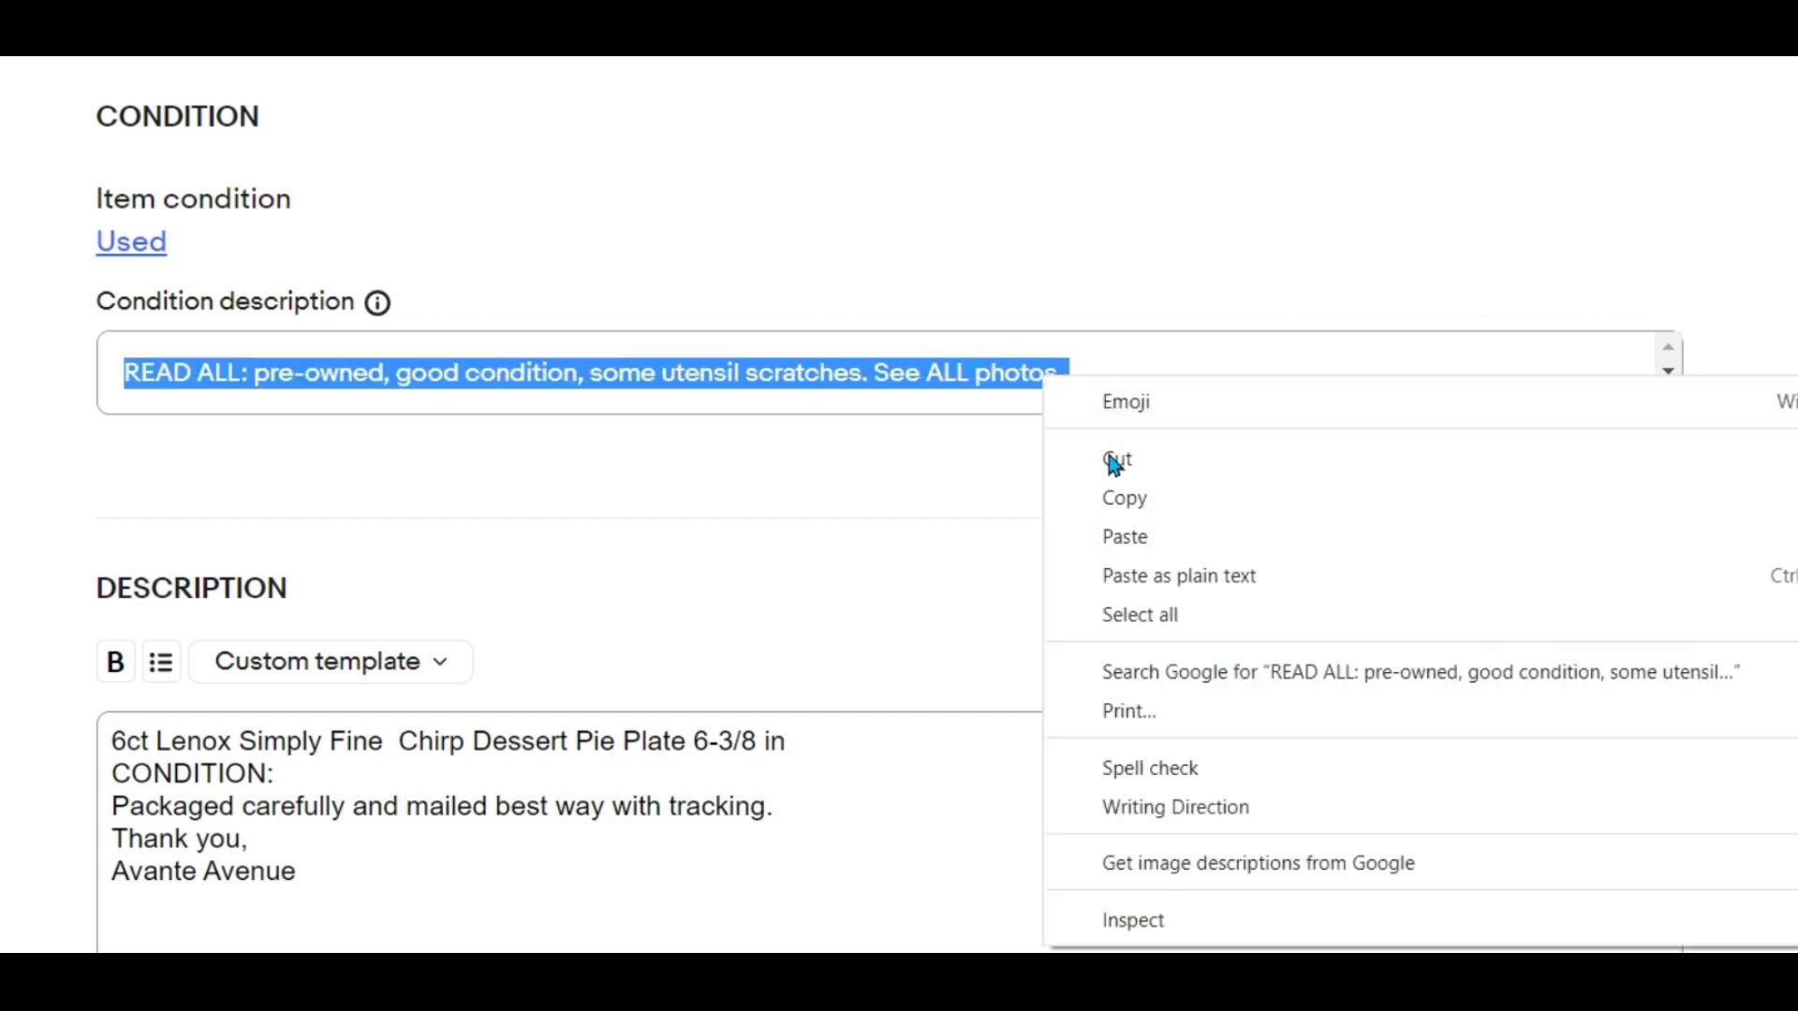
pyautogui.click(1124, 499)
pyautogui.click(302, 532)
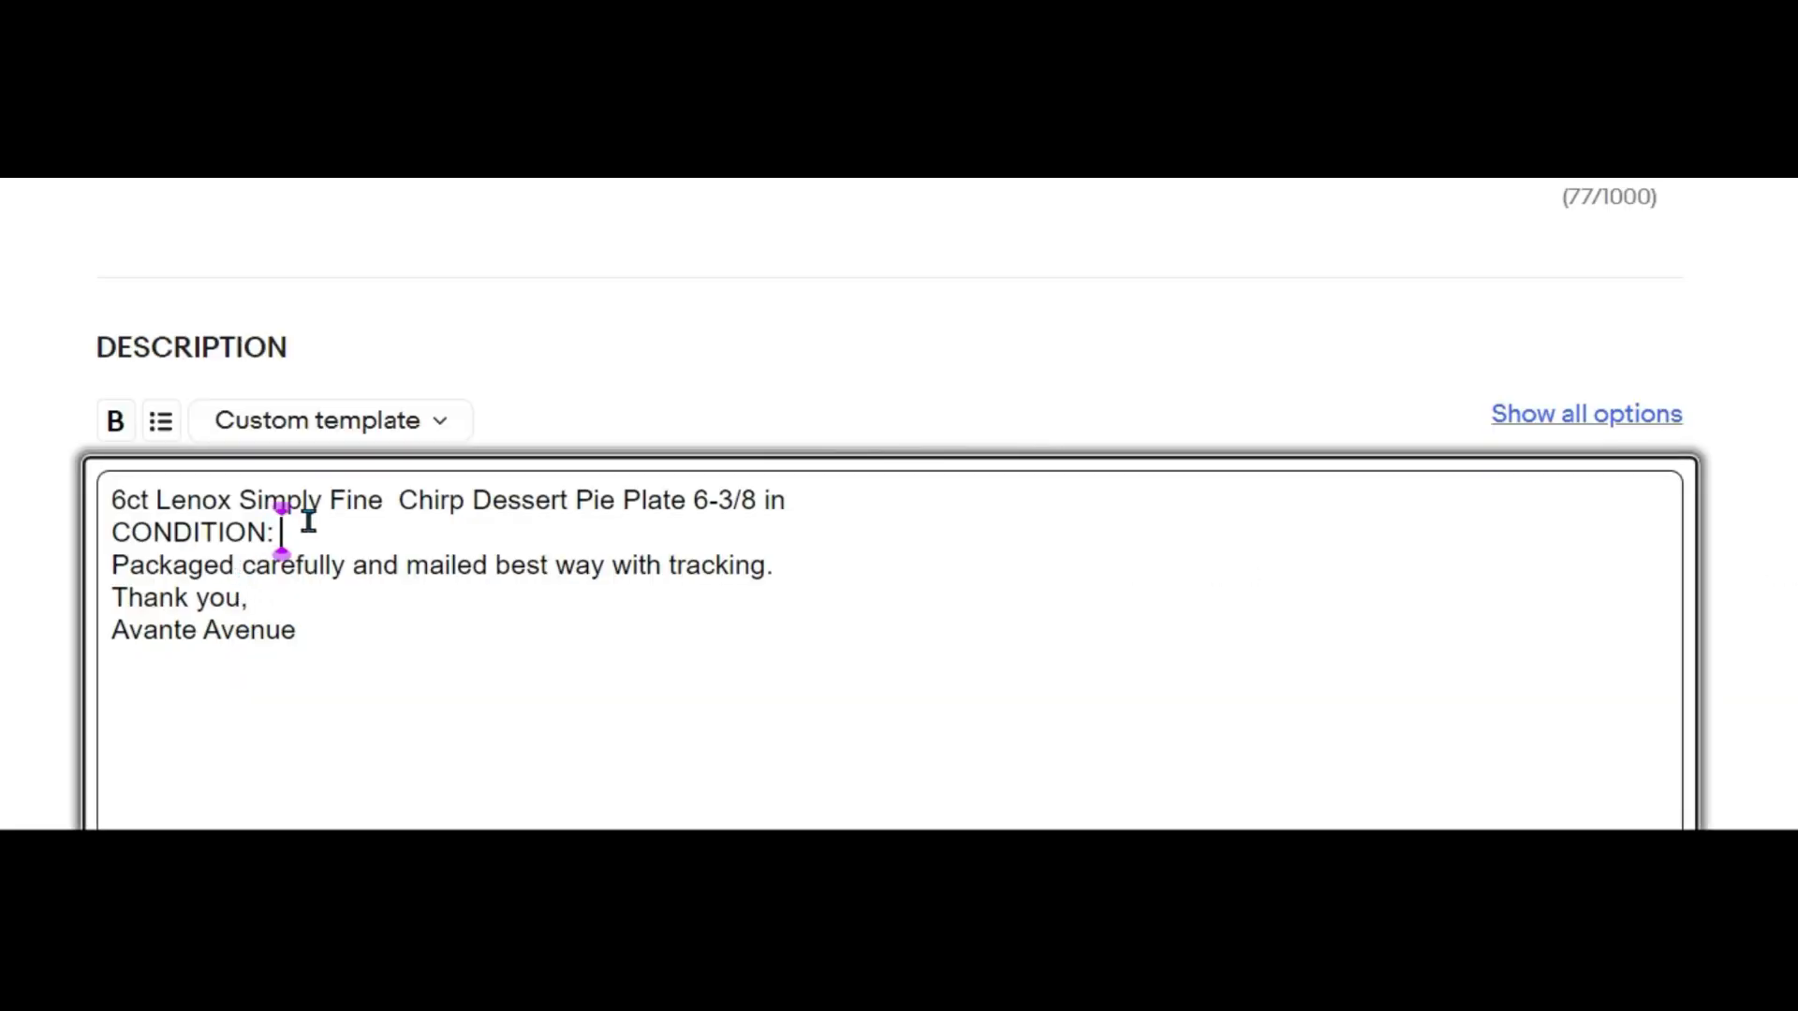
pyautogui.rightClick(308, 522)
pyautogui.click(395, 210)
pyautogui.click(281, 531)
pyautogui.press('BackSpace')
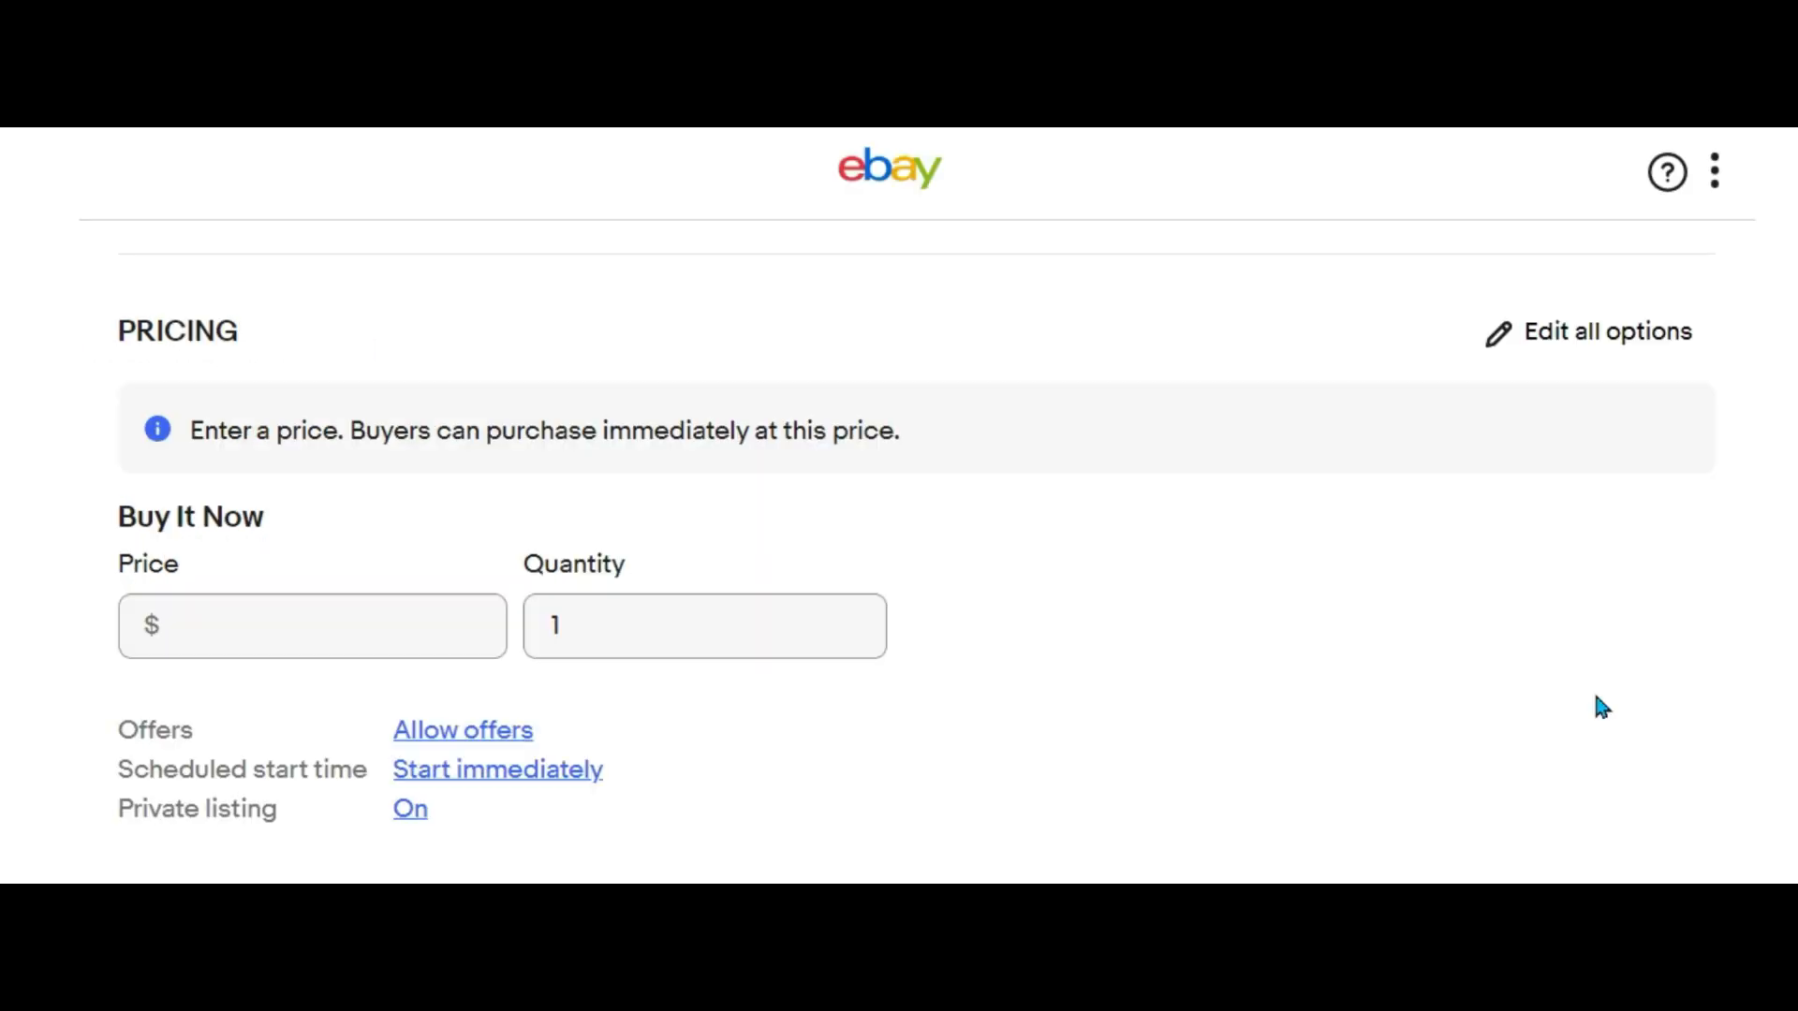
# - Copy the title line from the description, search the sold listings for it, and review the prices of comparable Lenox Chirp items
pyautogui.scroll(10, 1388, 623)
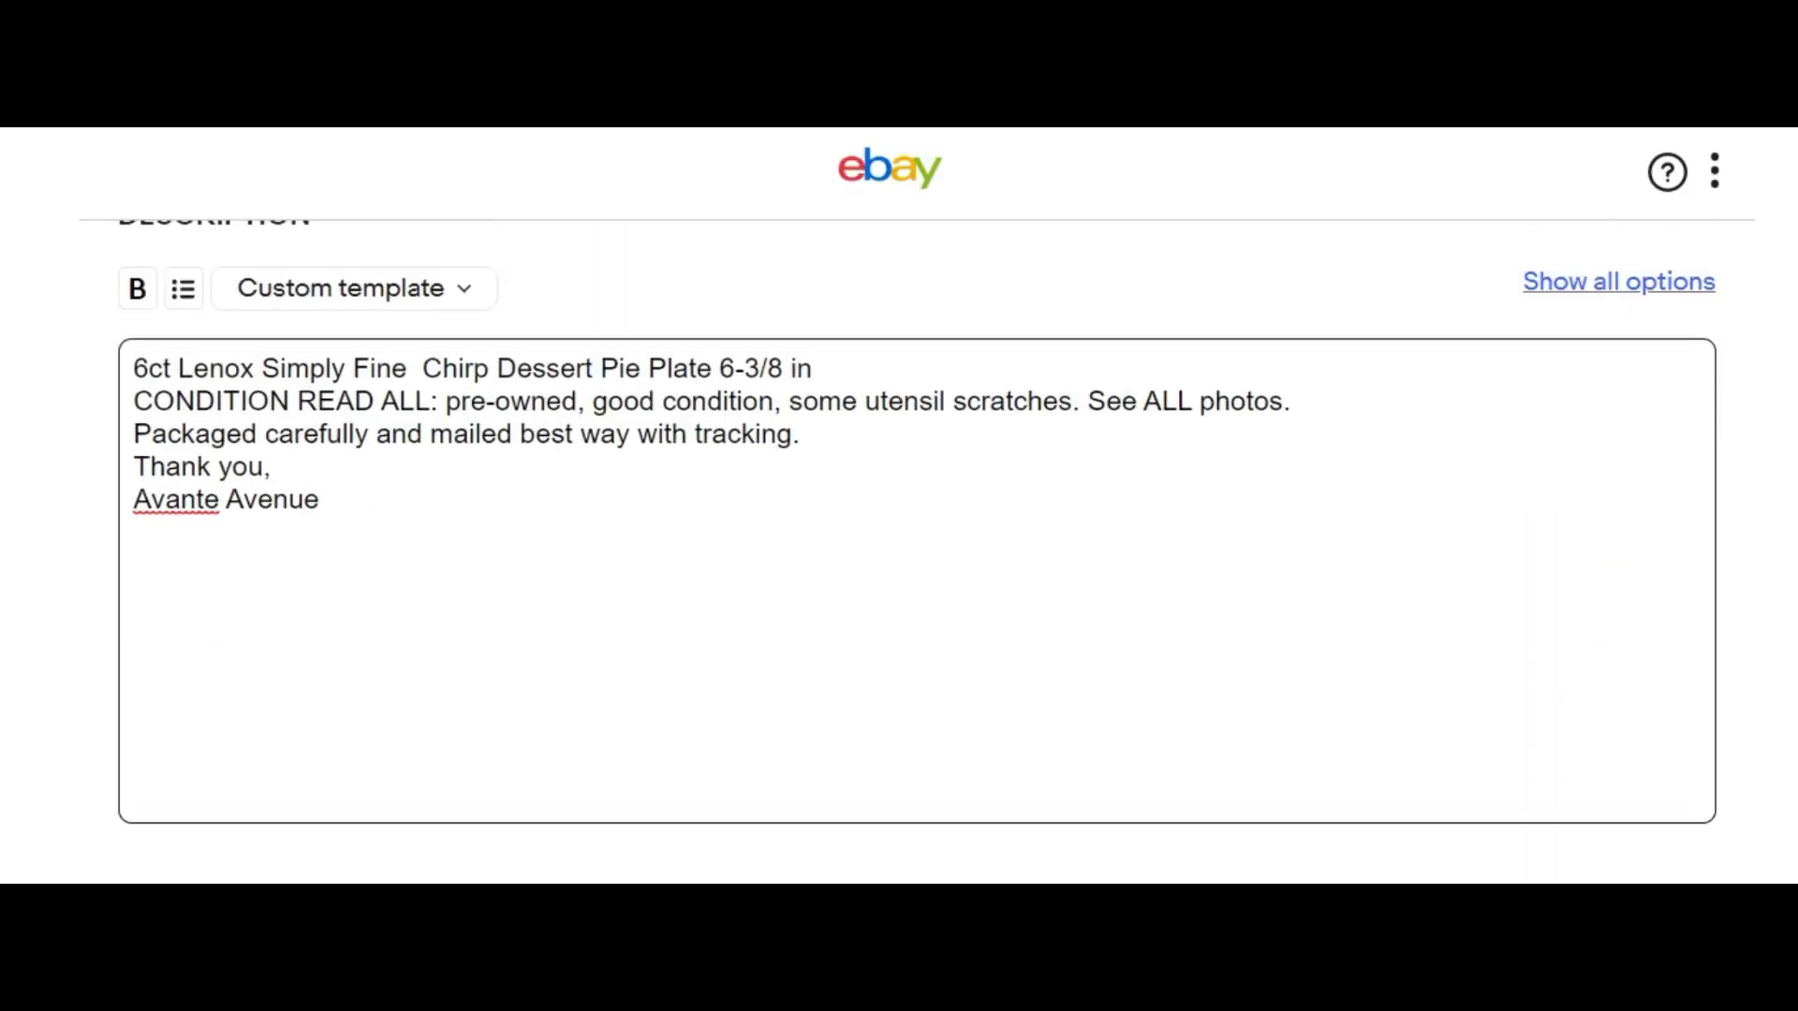
pyautogui.moveTo(135, 445); pyautogui.dragTo(835, 446)
pyautogui.rightClick(837, 447)
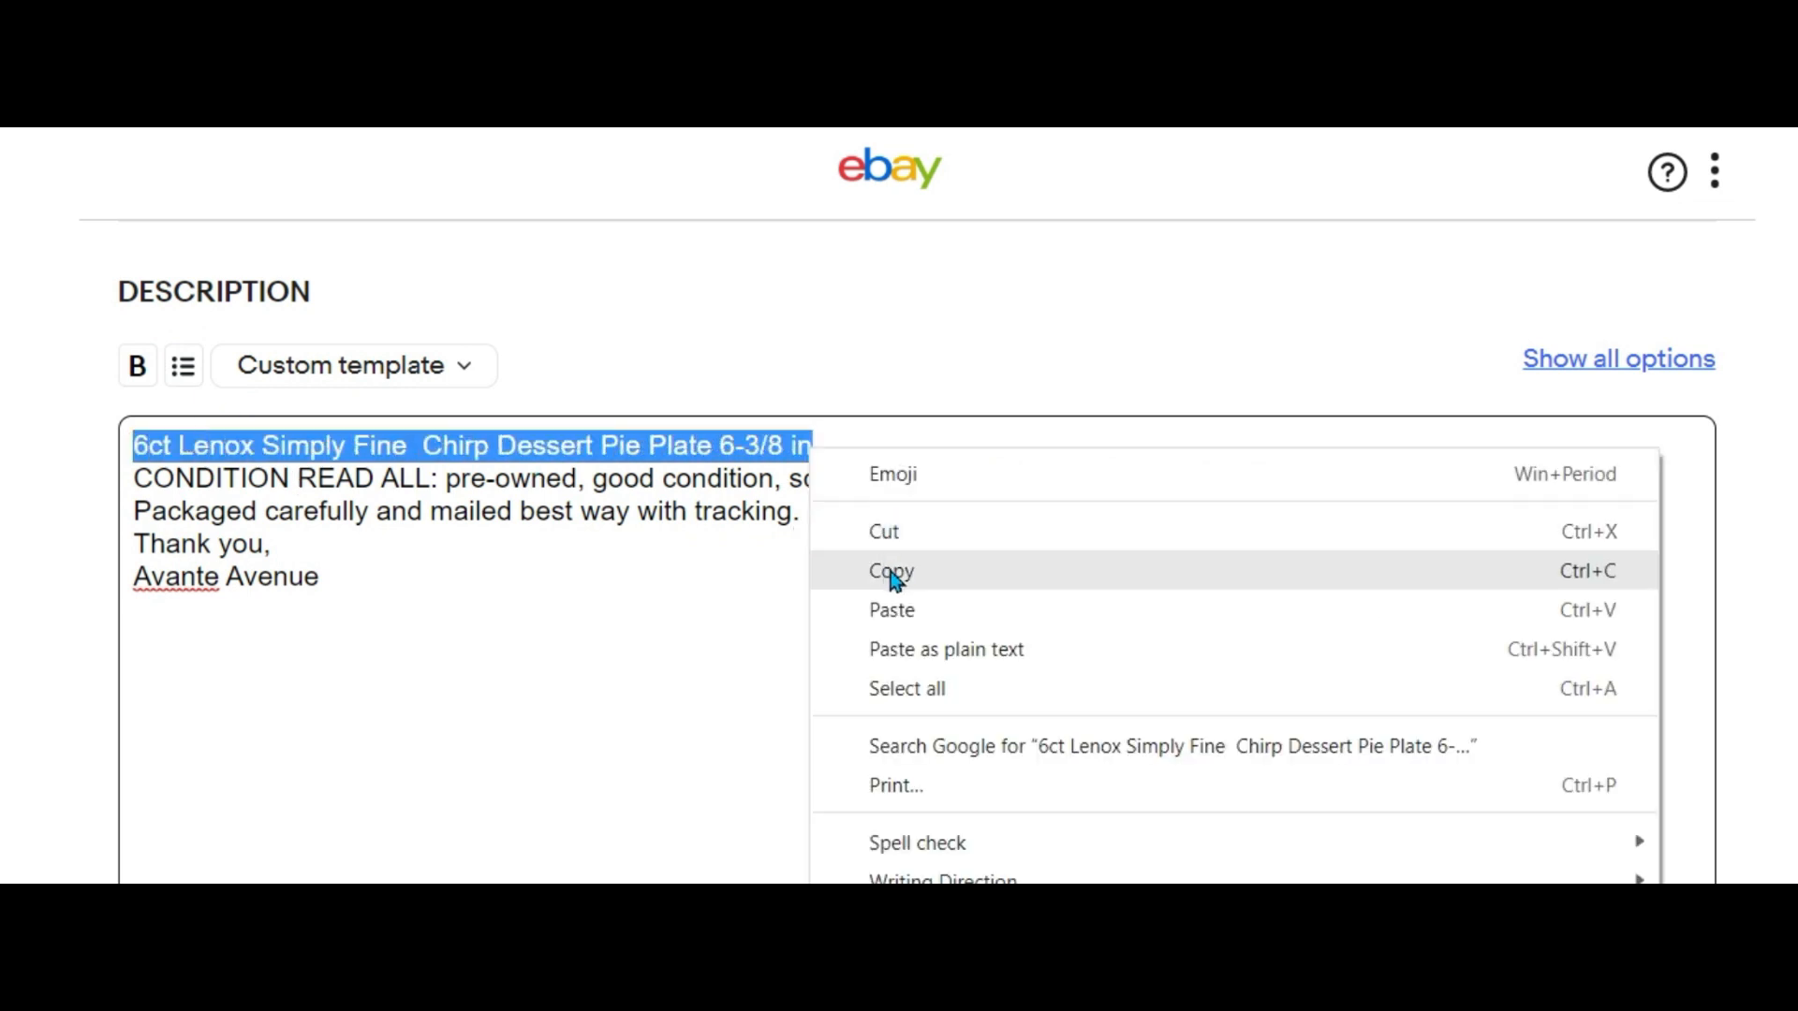
pyautogui.click(891, 570)
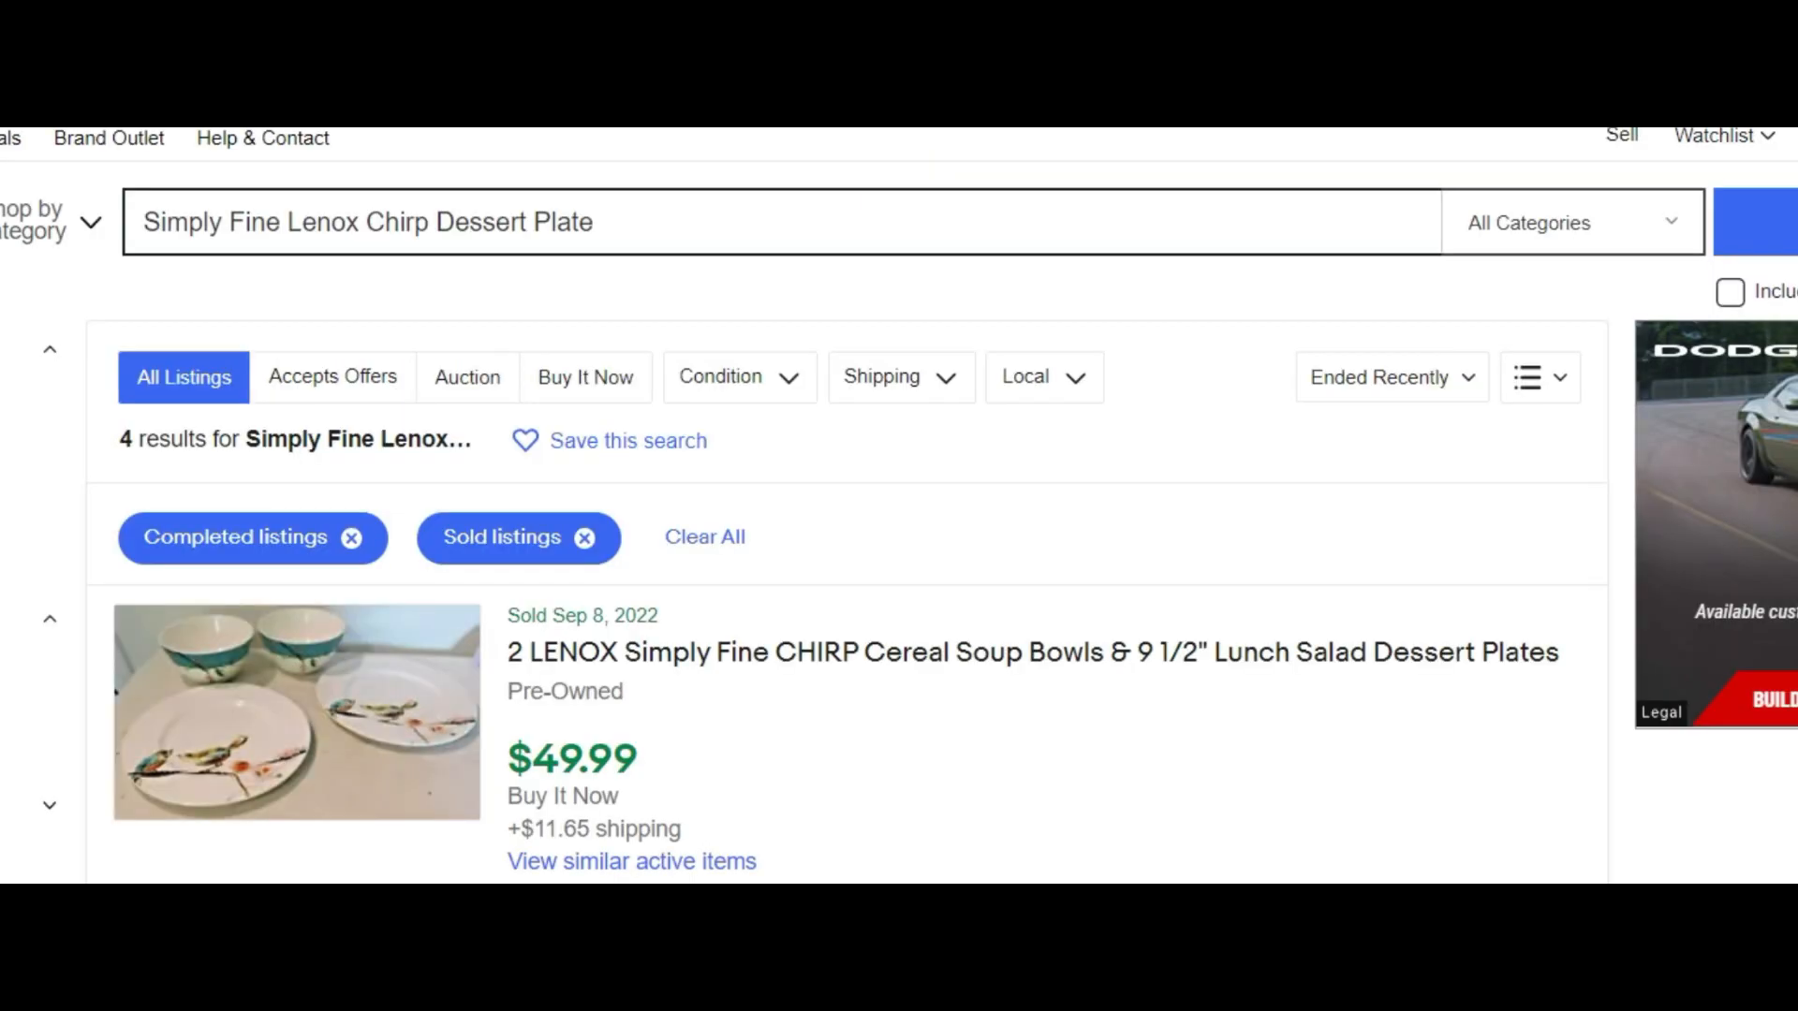
pyautogui.rightClick(481, 47)
pyautogui.click(535, 254)
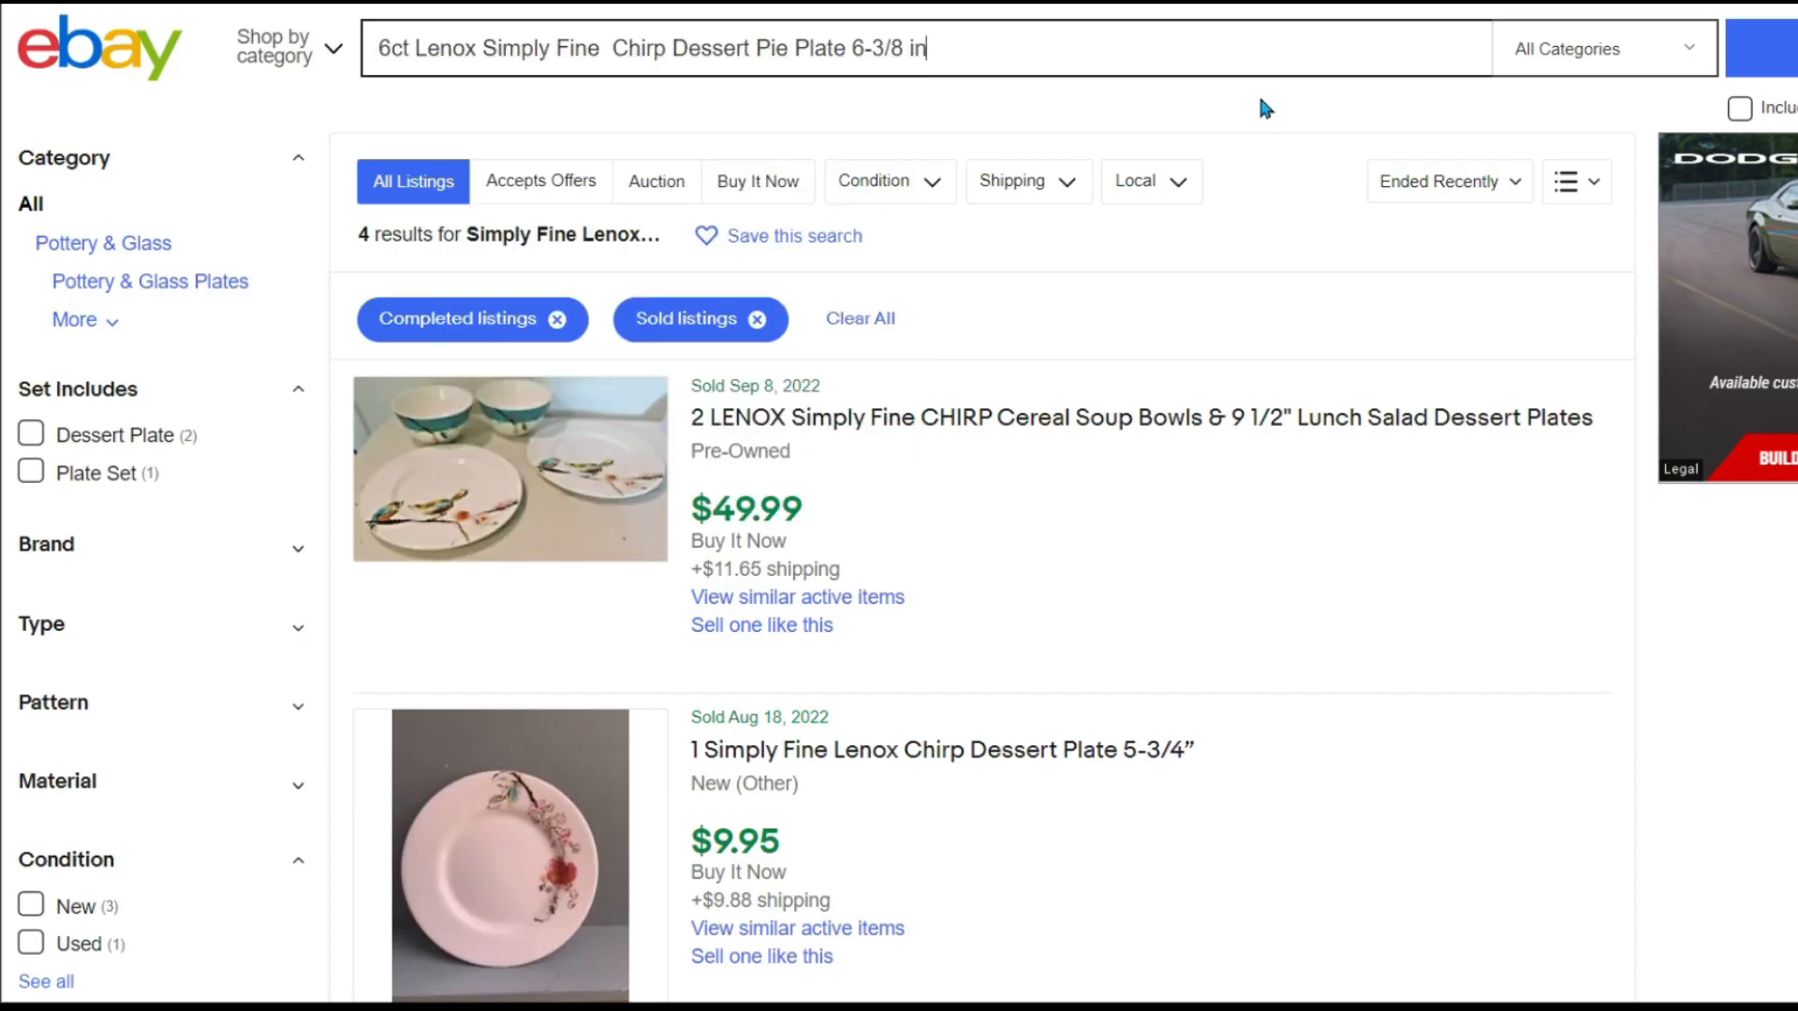
pyautogui.click(1759, 48)
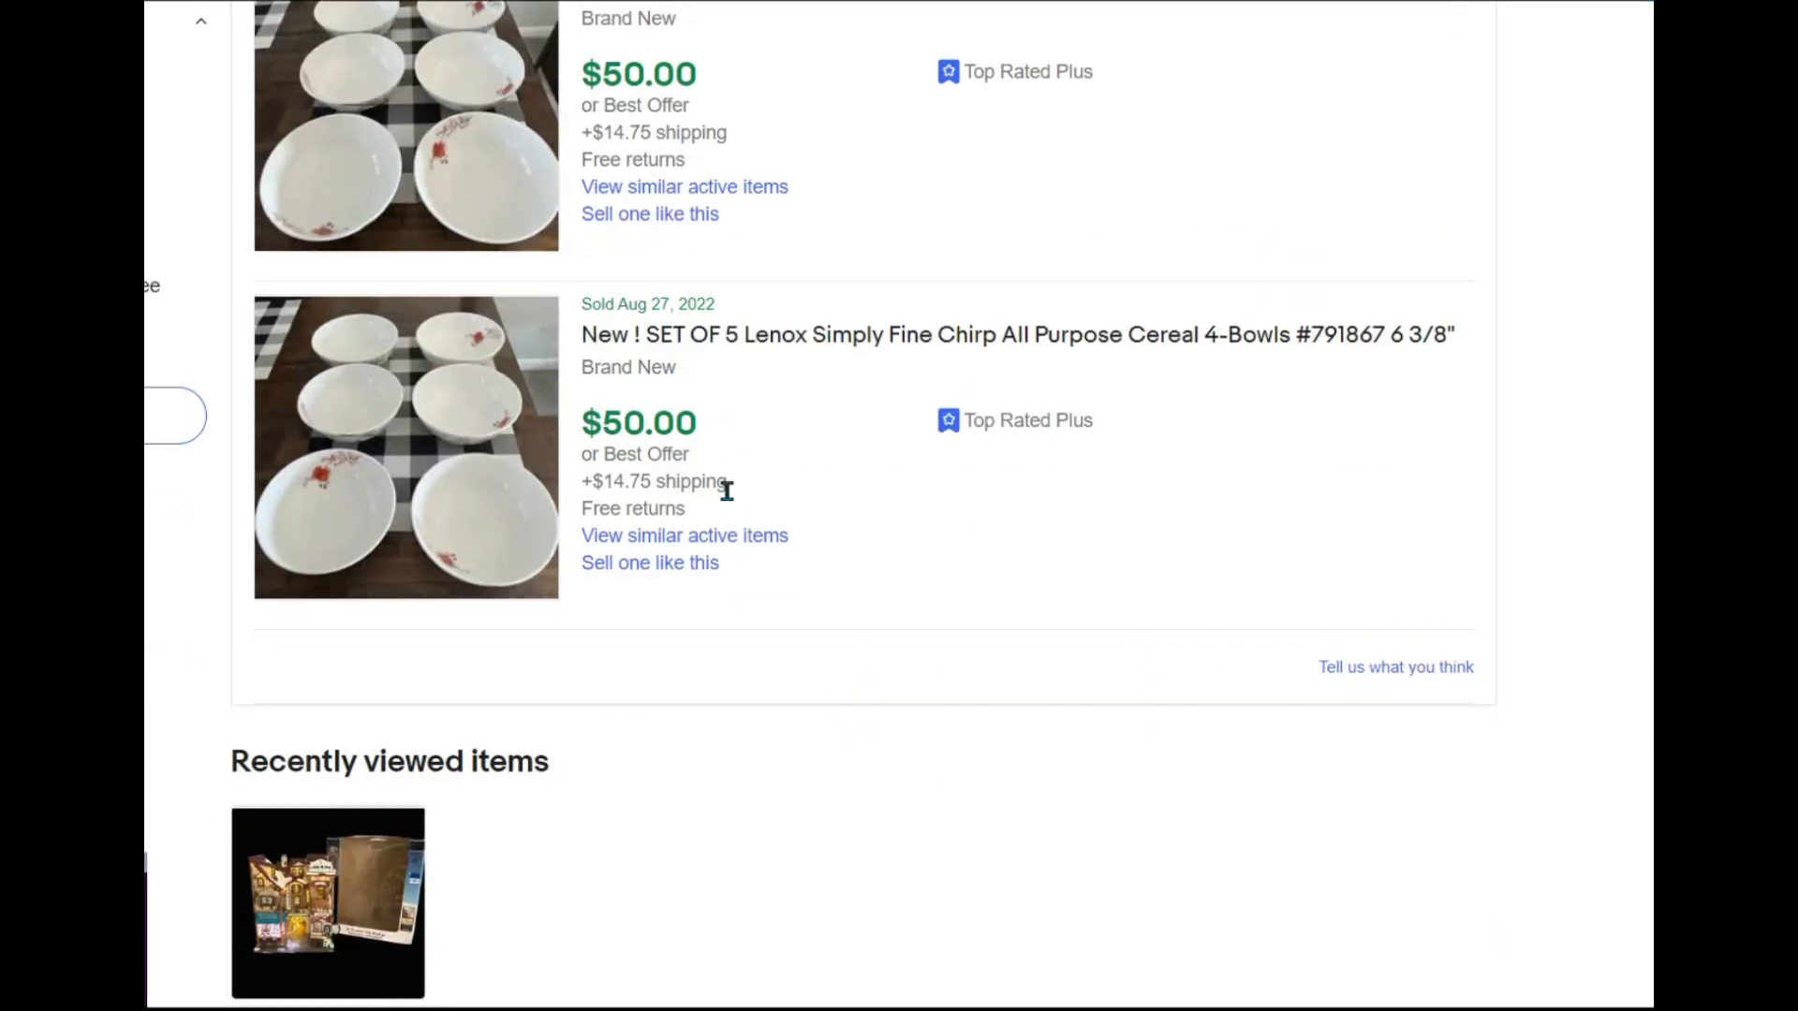
pyautogui.scroll(-6, 726, 490)
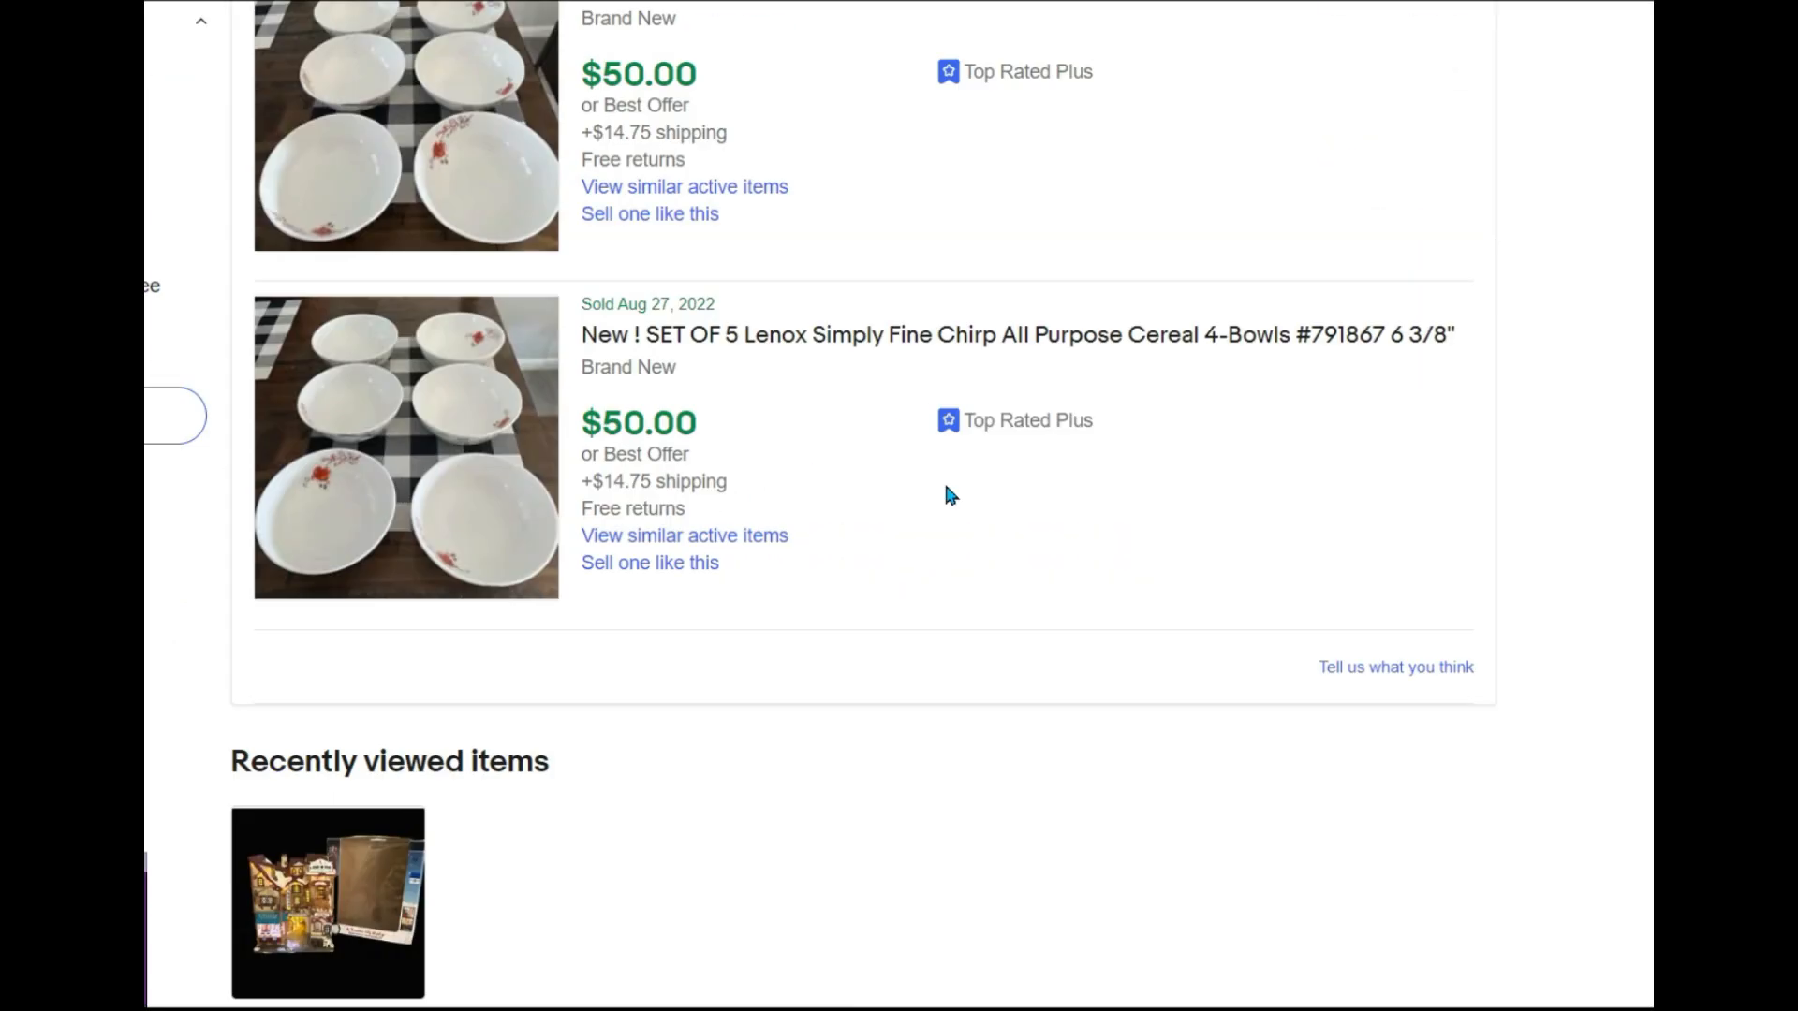
pyautogui.scroll(8, 946, 487)
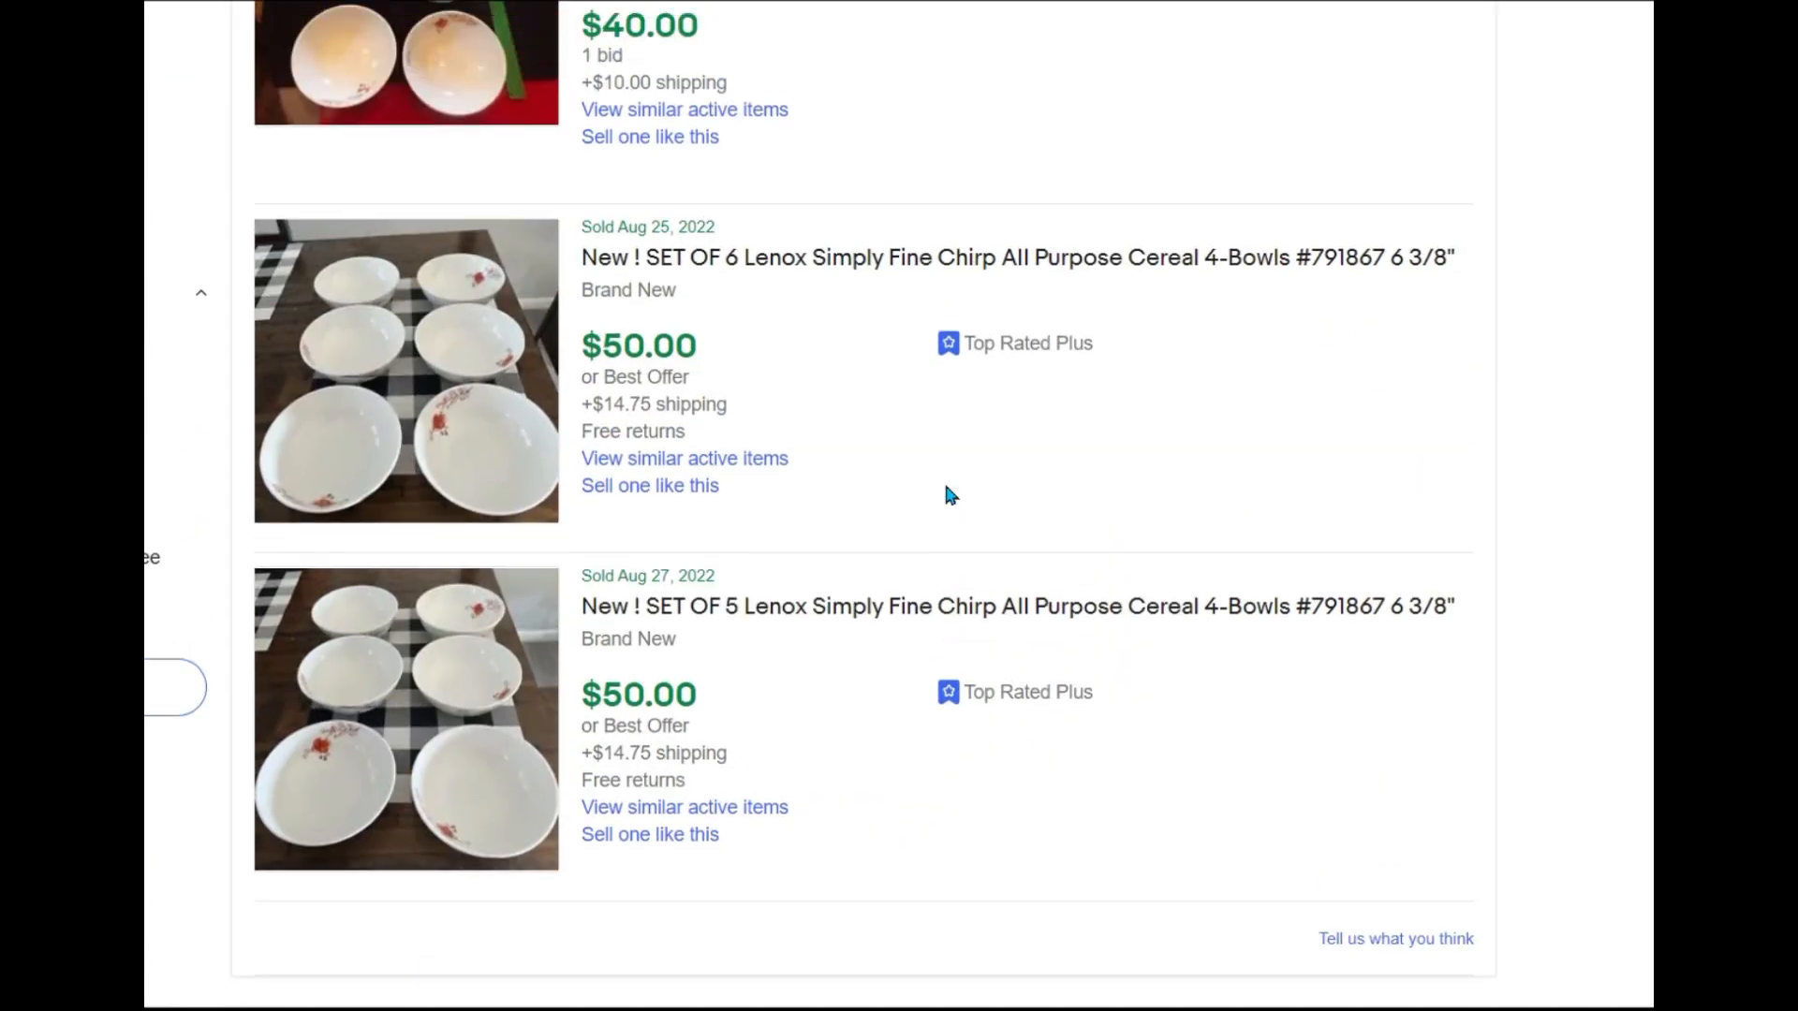
pyautogui.scroll(1, 1045, 476)
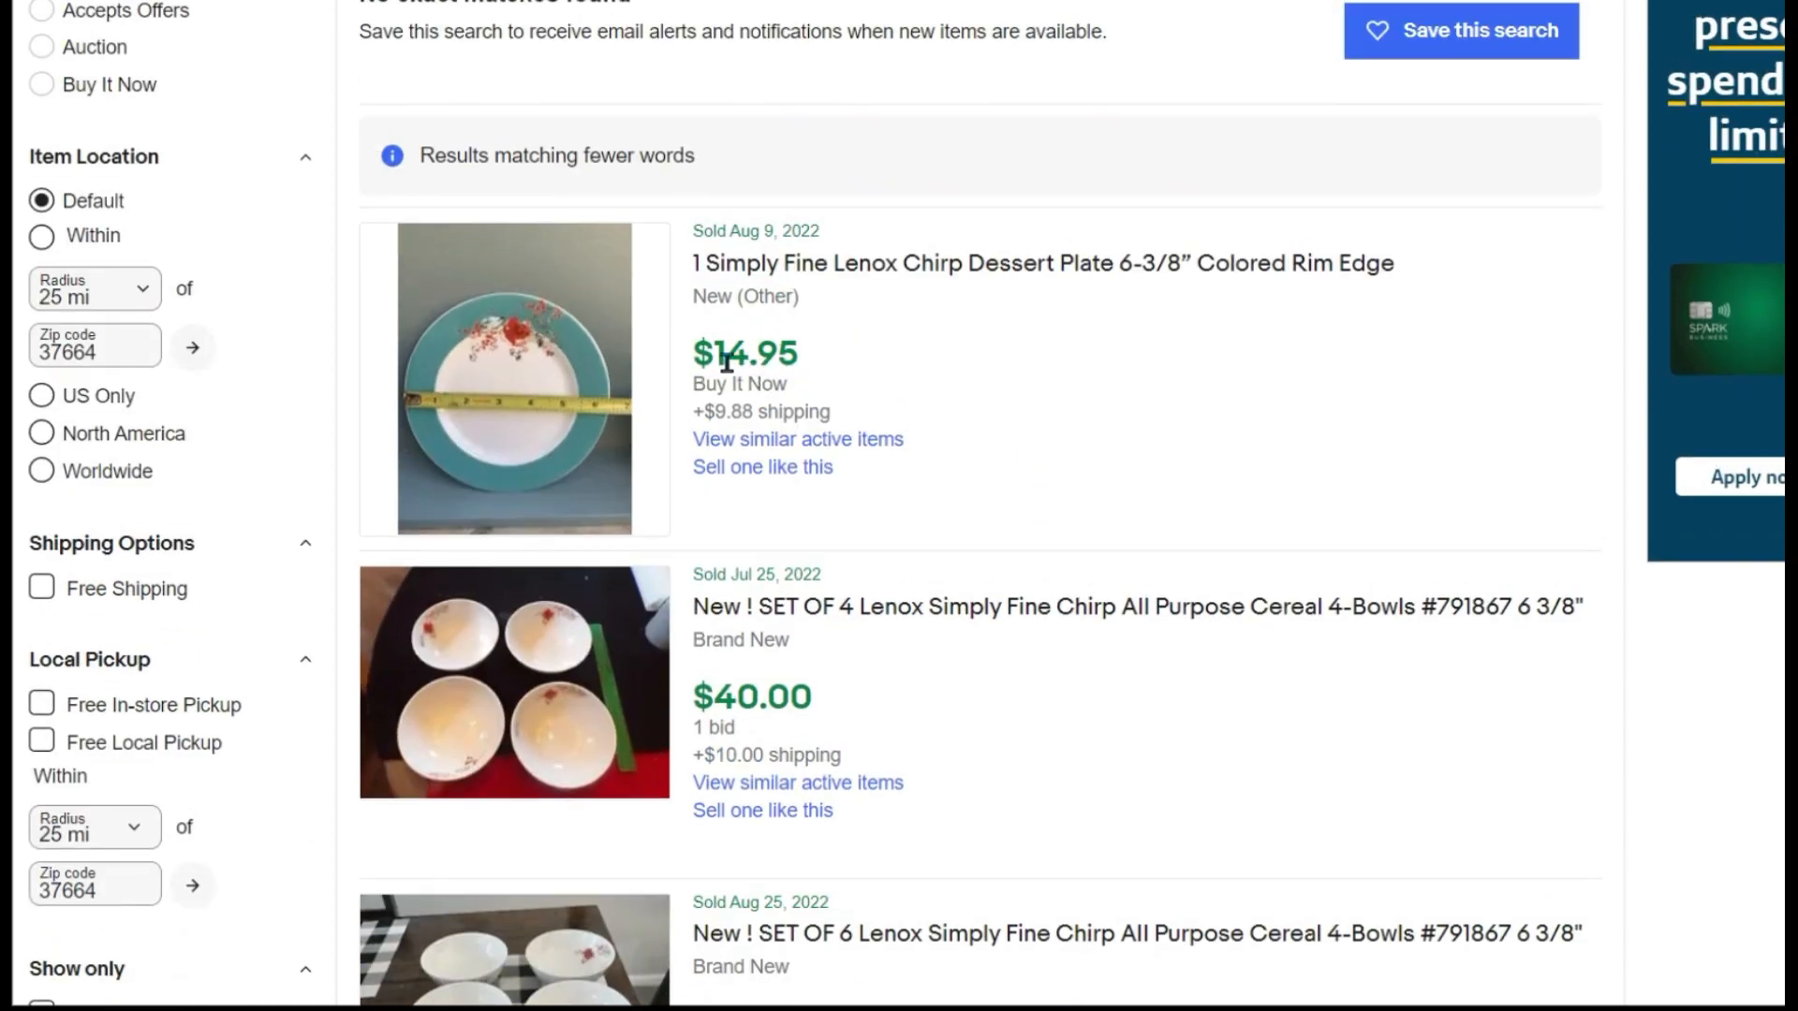
# - Clear the Sold Items filter and examine the resulting listings for price comparison
pyautogui.scroll(-7, 730, 364)
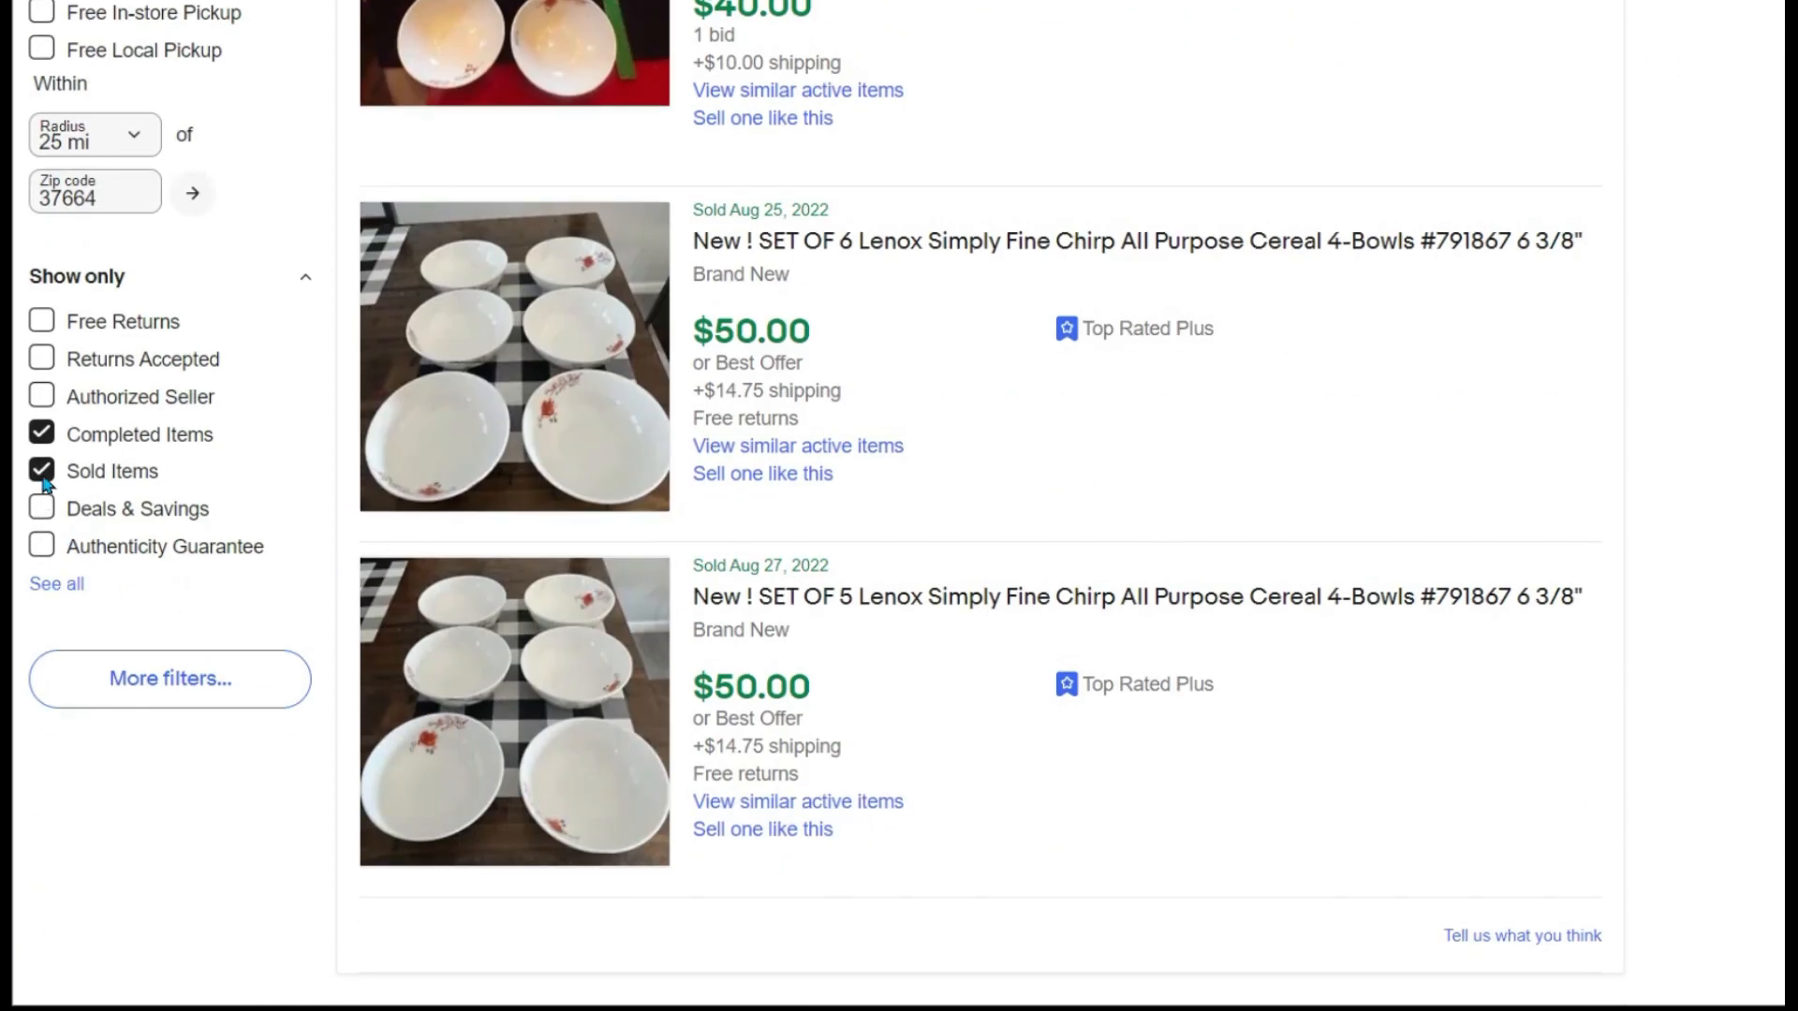
pyautogui.click(42, 473)
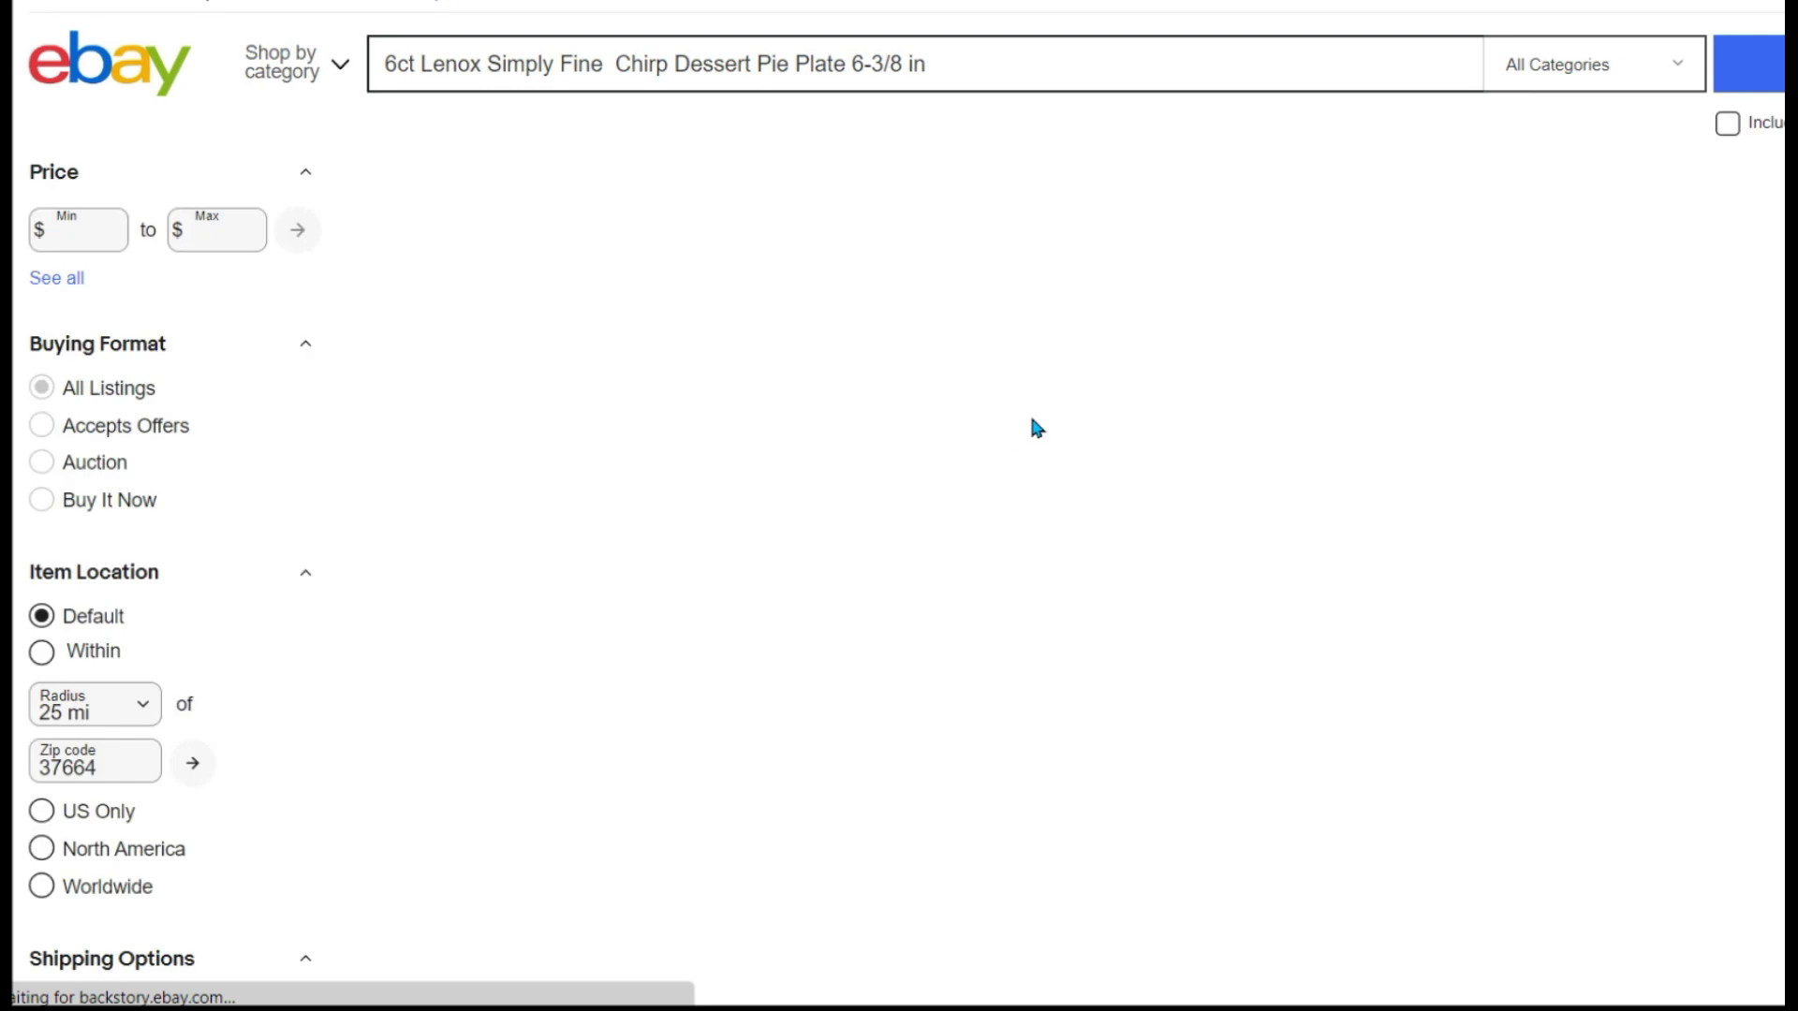
pyautogui.scroll(-20, 1032, 421)
pyautogui.scroll(-20, 1033, 422)
pyautogui.scroll(-20, 1036, 426)
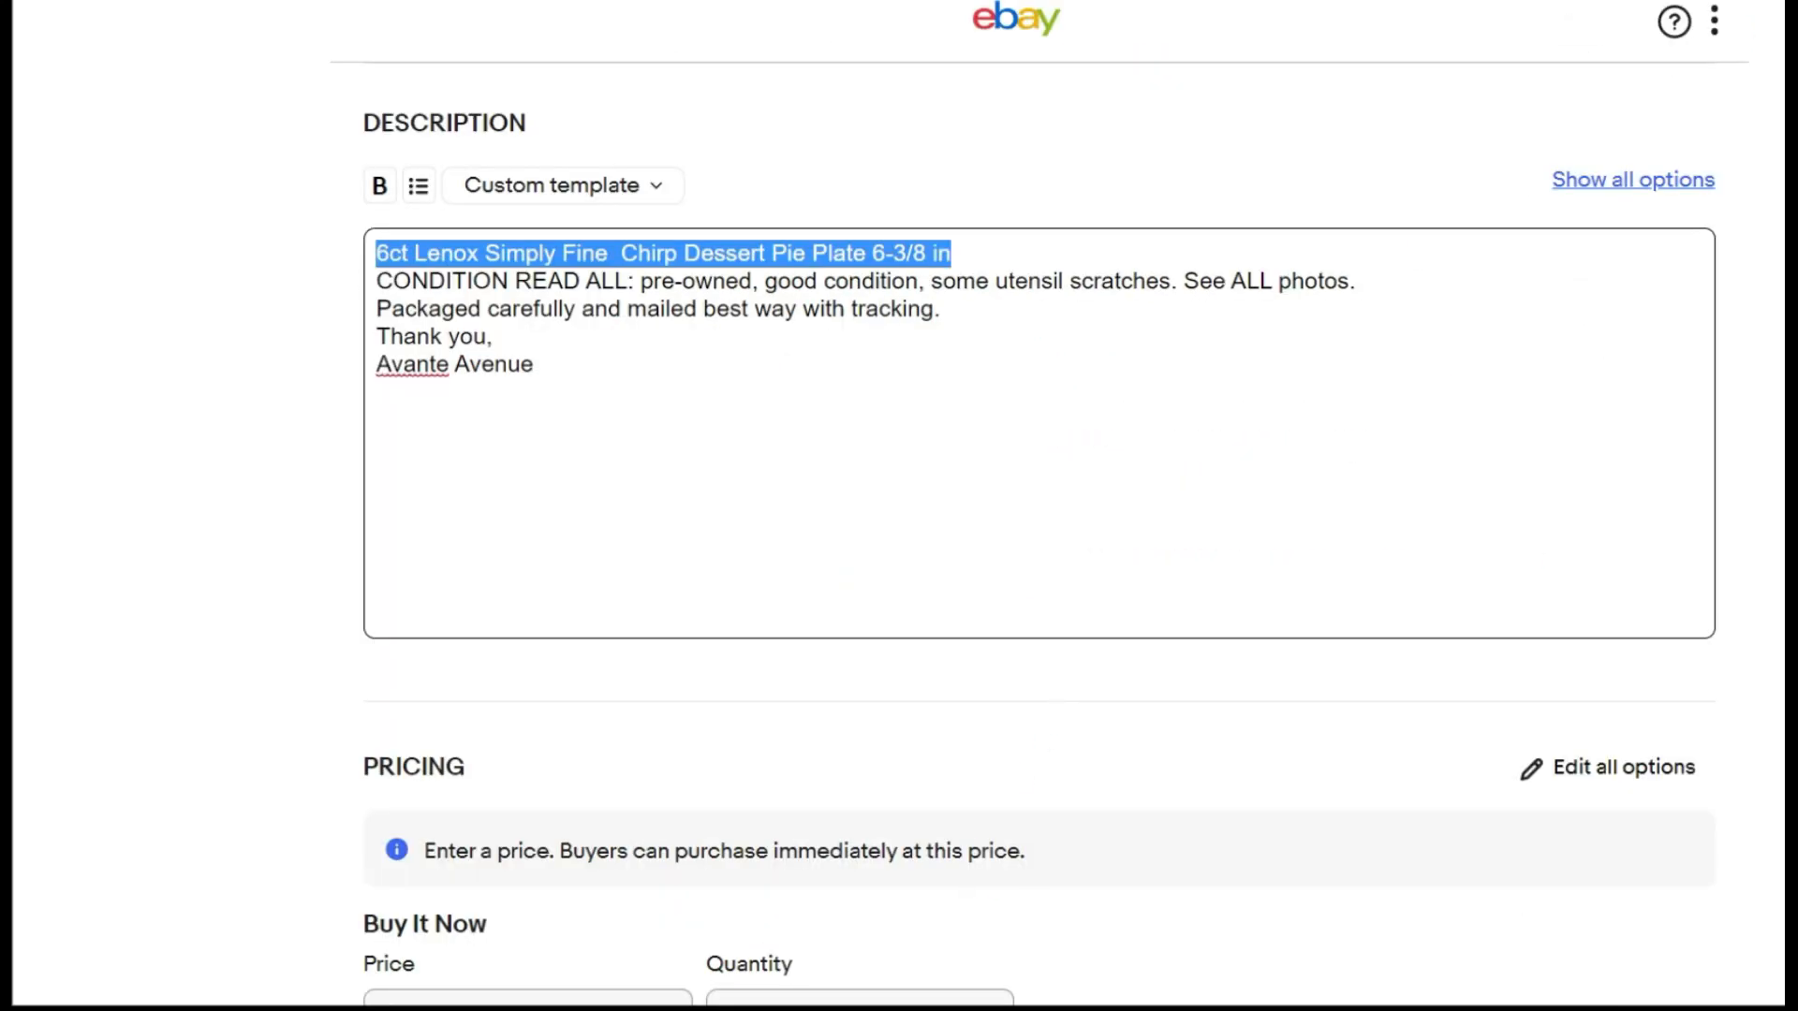
# - Set the listing's Buy It Now price to $89.95
pyautogui.scroll(-5, 1021, 380)
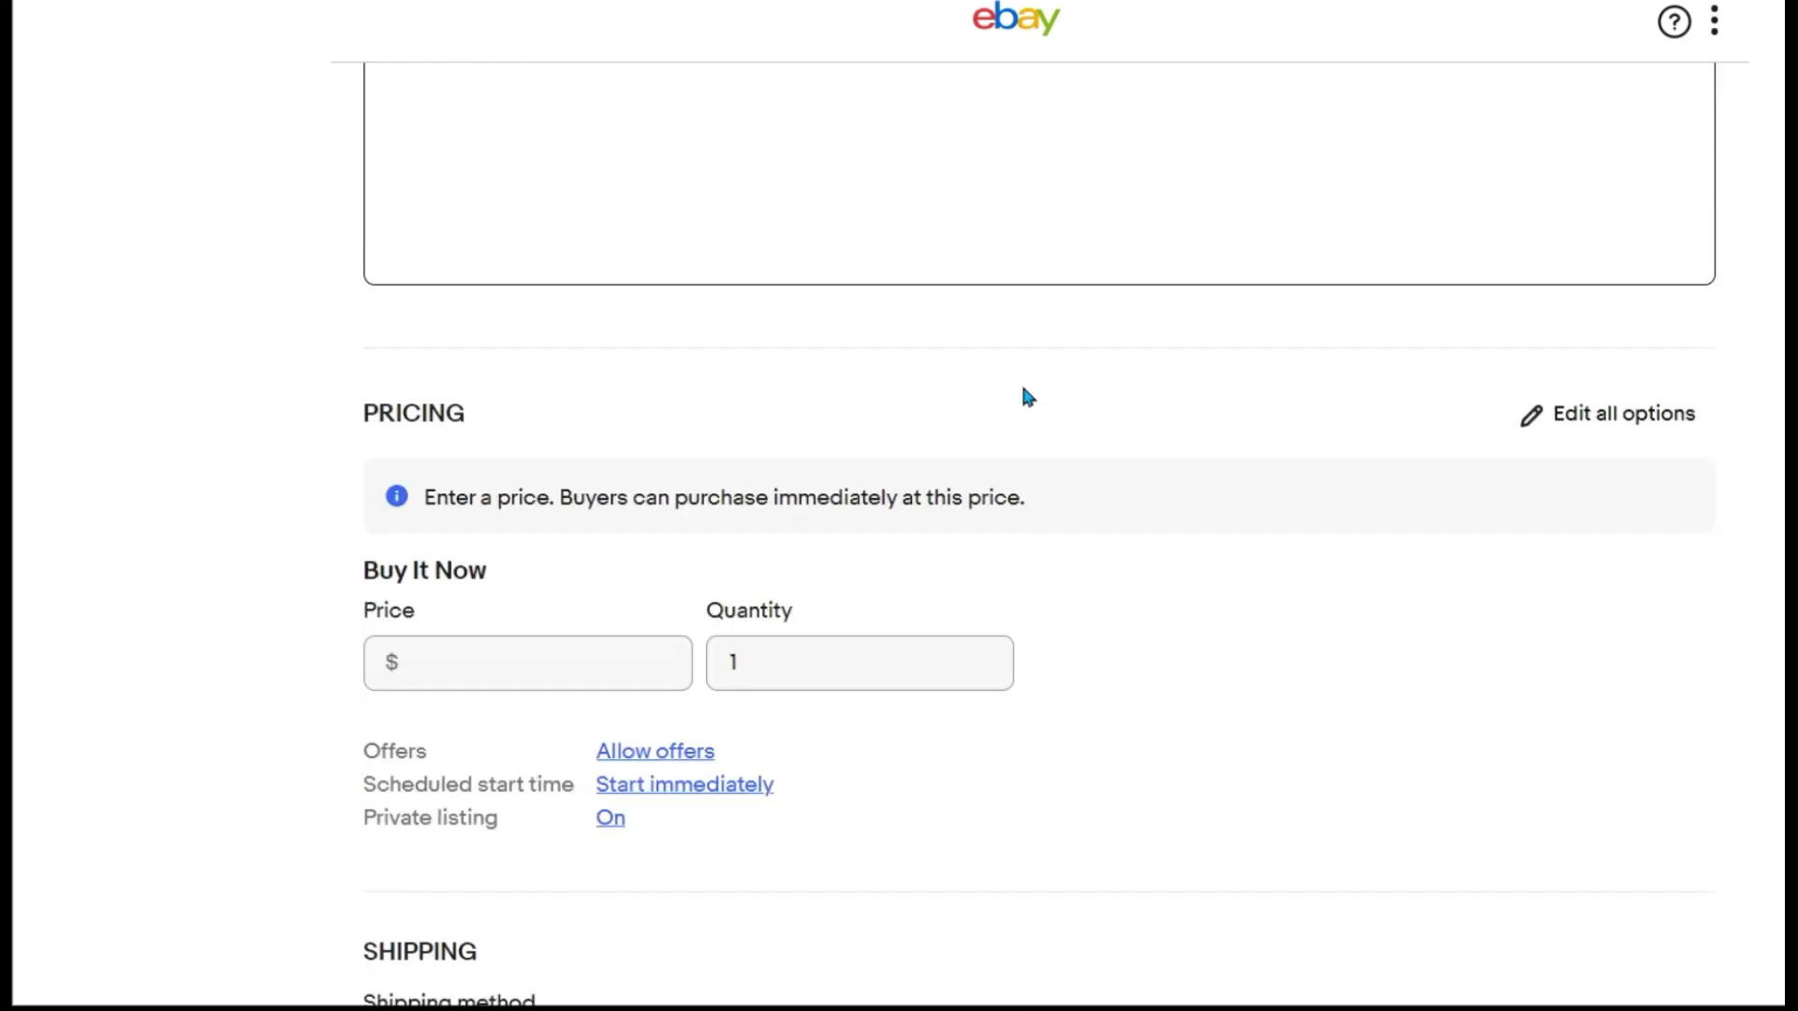
pyautogui.click(472, 473)
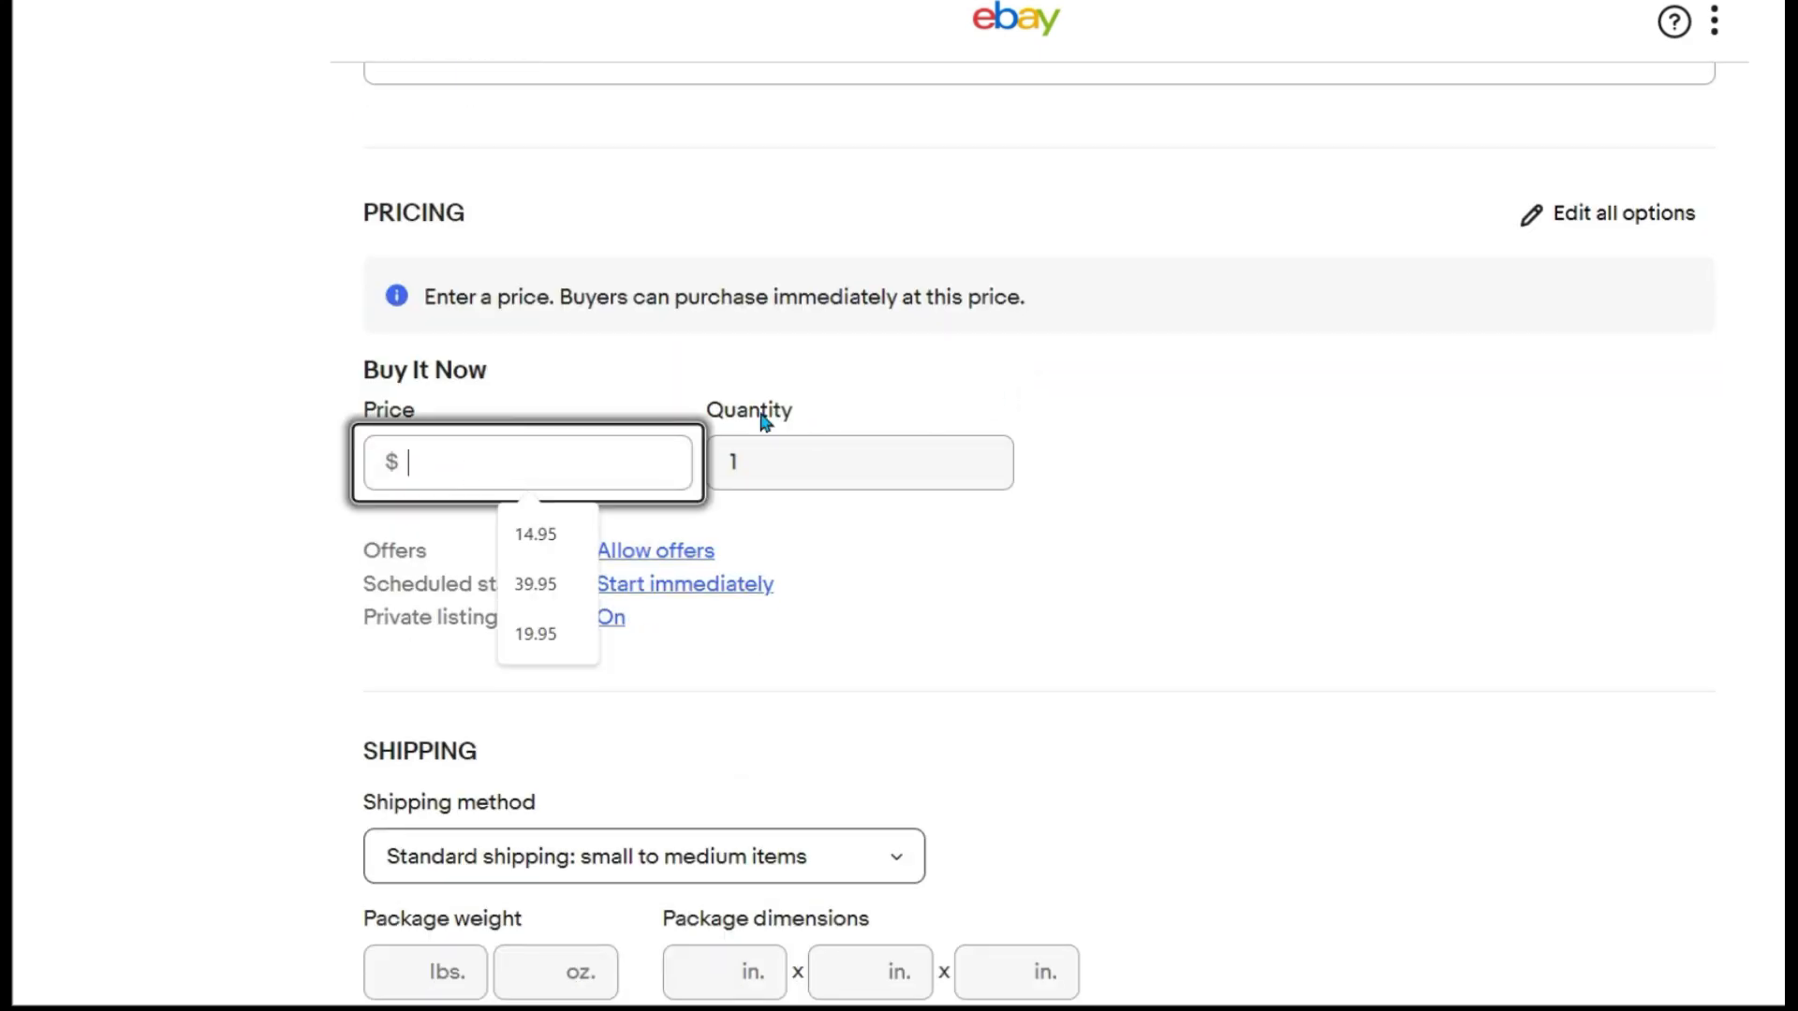
pyautogui.write('89.95')
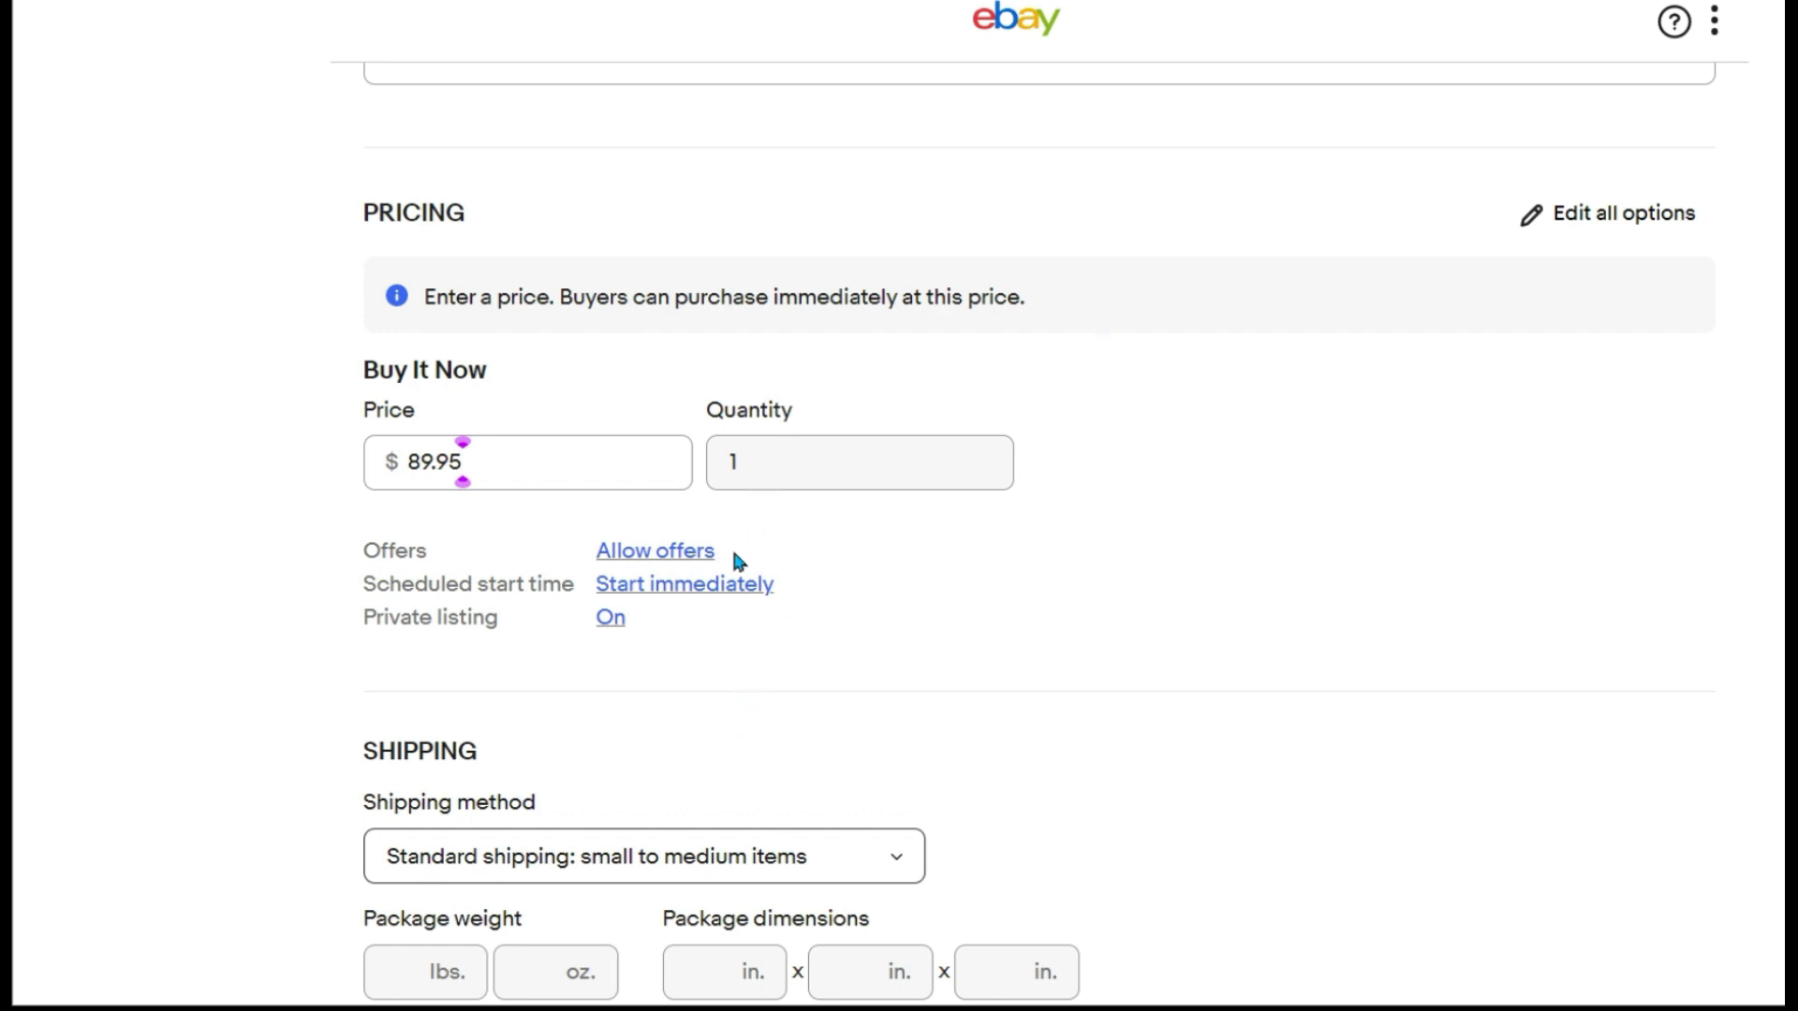
# - Open all pricing options and review the offers, quantity, scheduled start time and private listing settings
pyautogui.scroll(-1, 731, 573)
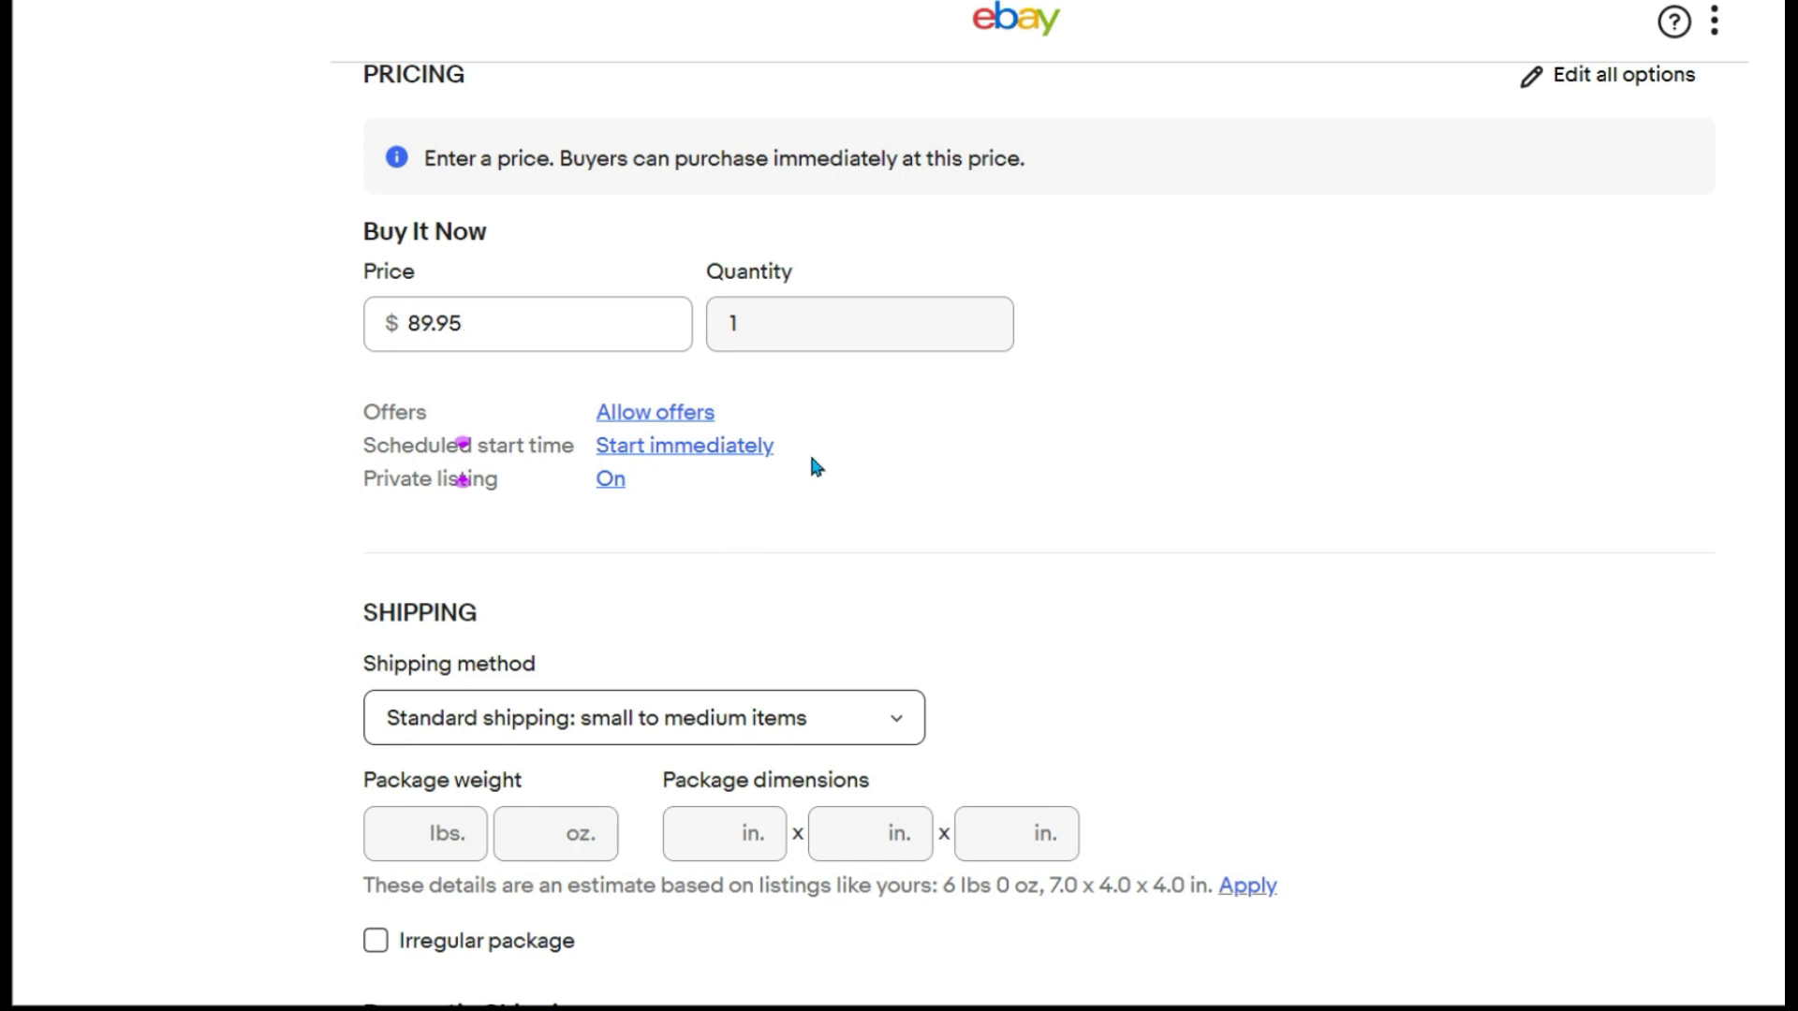
pyautogui.click(1555, 83)
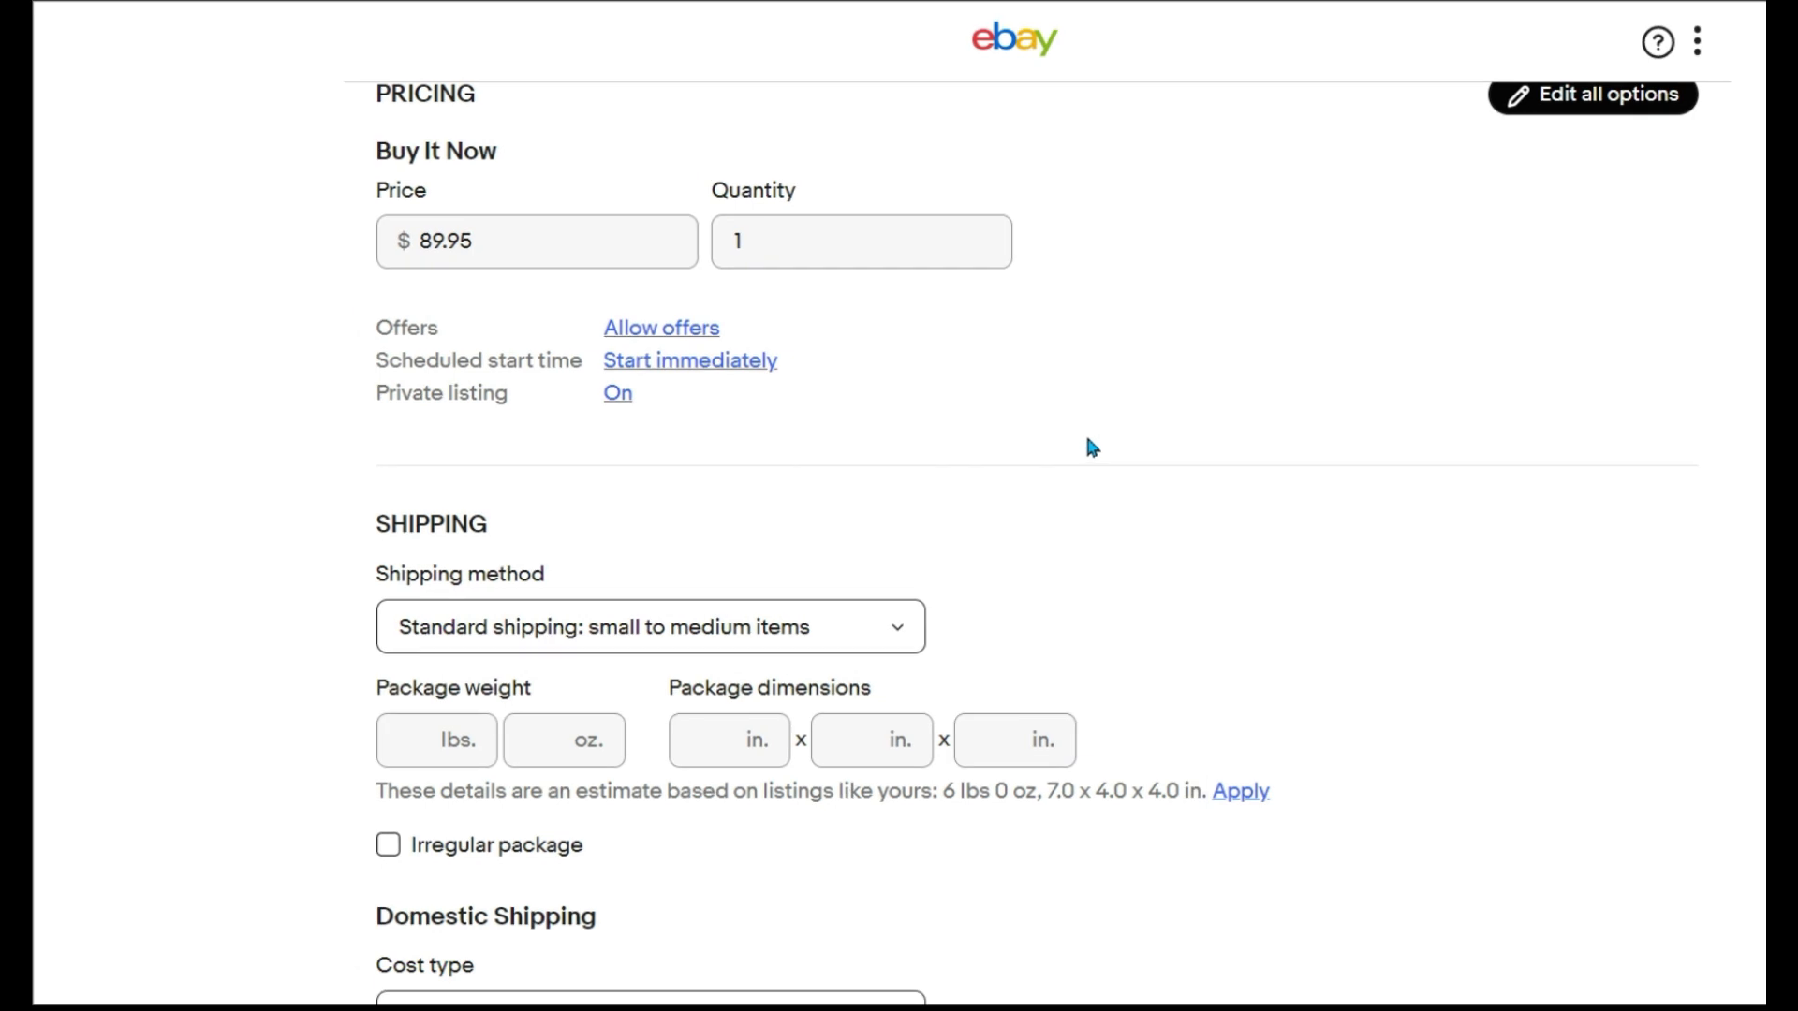
pyautogui.scroll(2, 1605, 233)
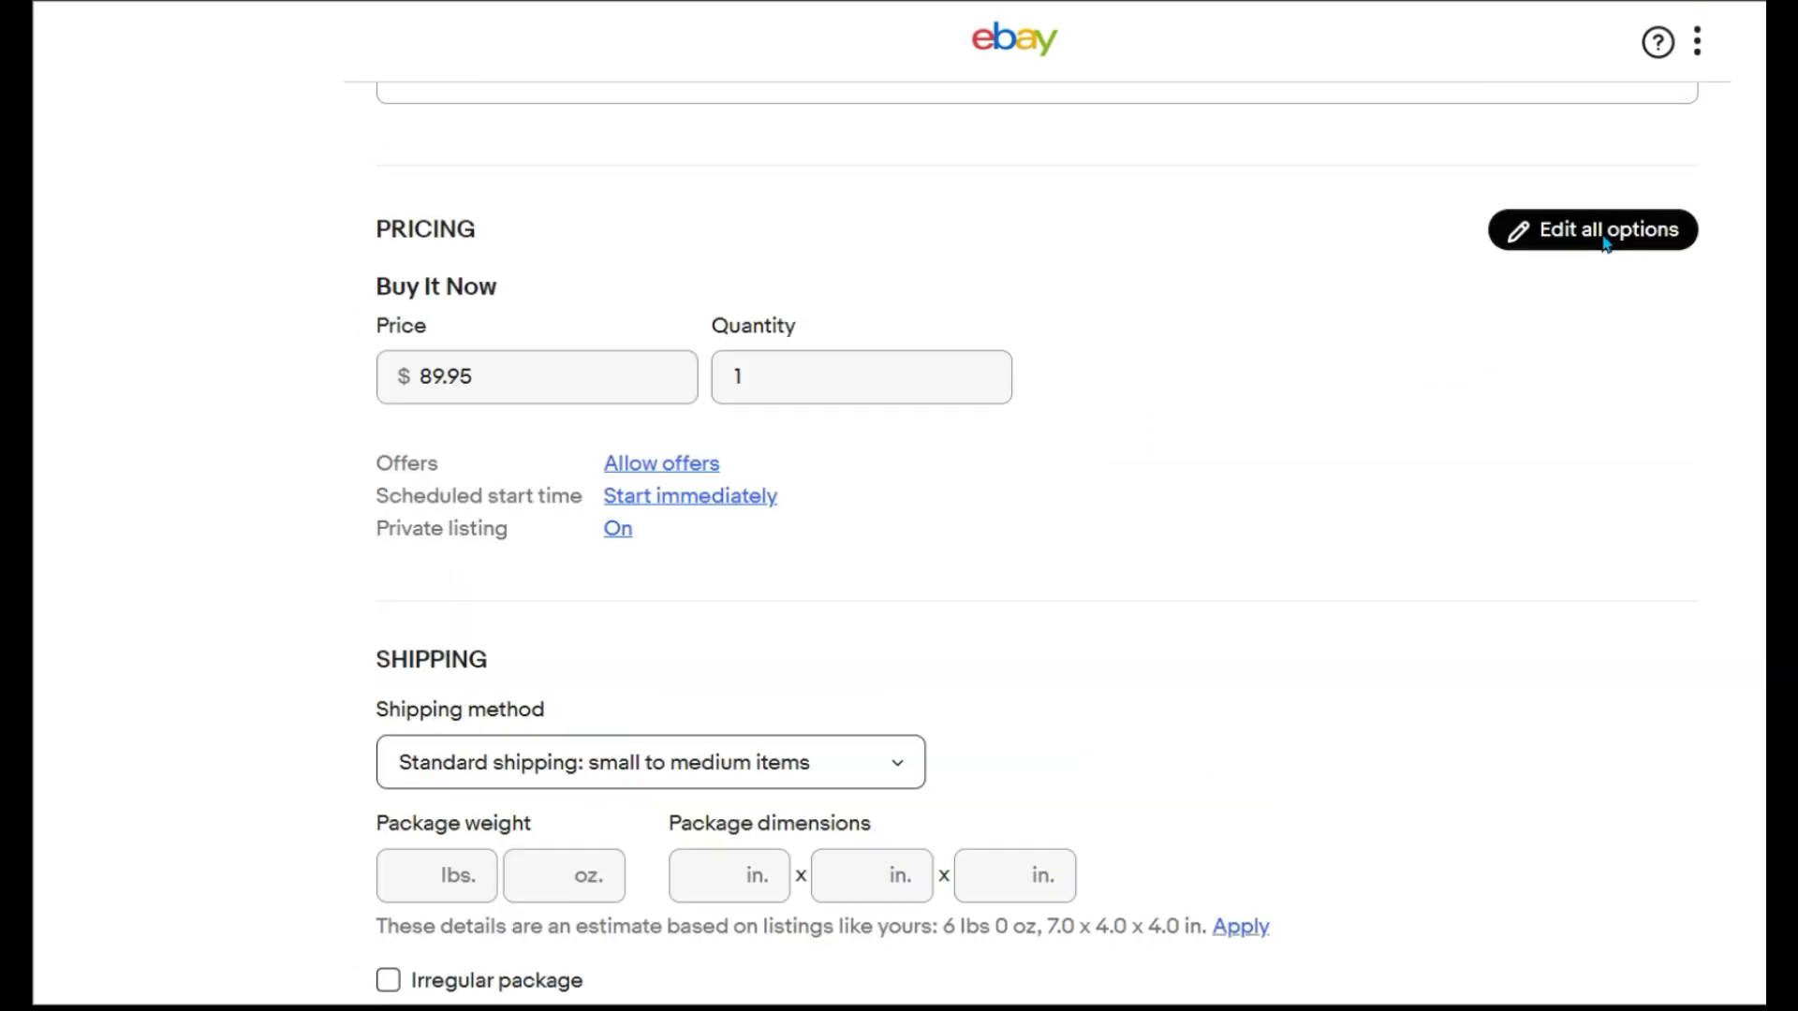
pyautogui.click(1605, 233)
pyautogui.scroll(-1, 1112, 625)
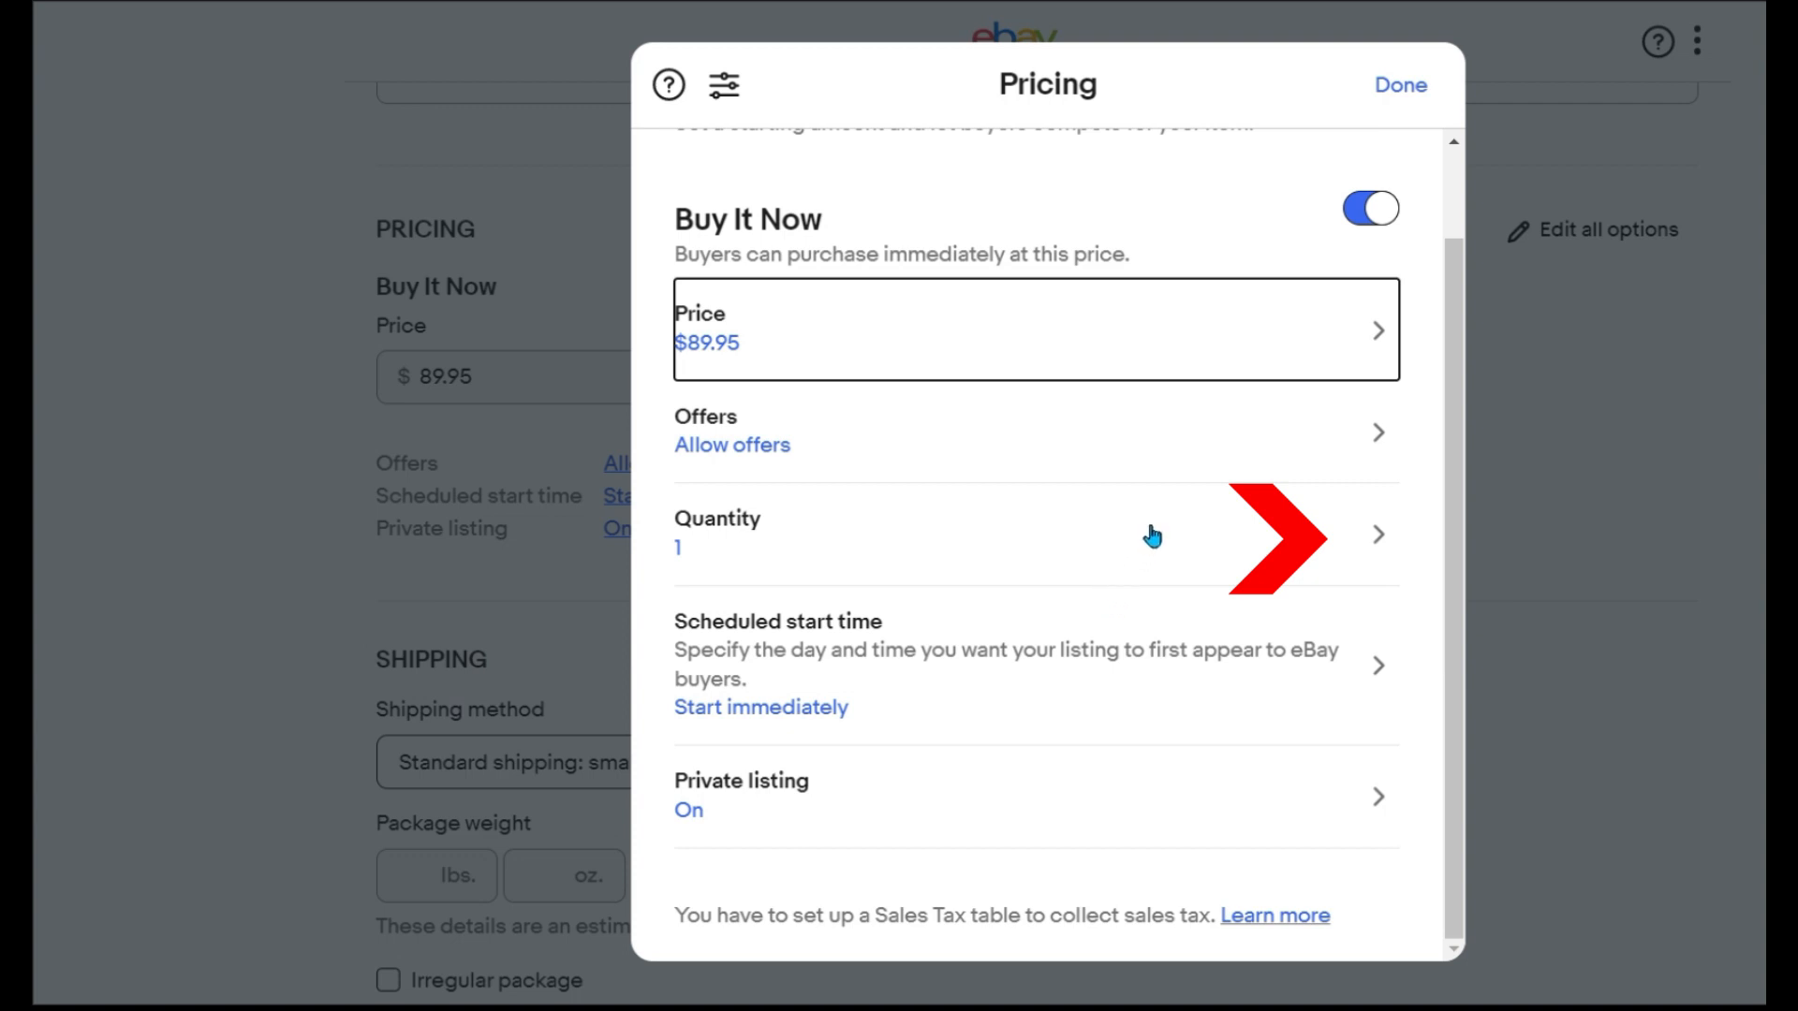
pyautogui.scroll(1, 1151, 536)
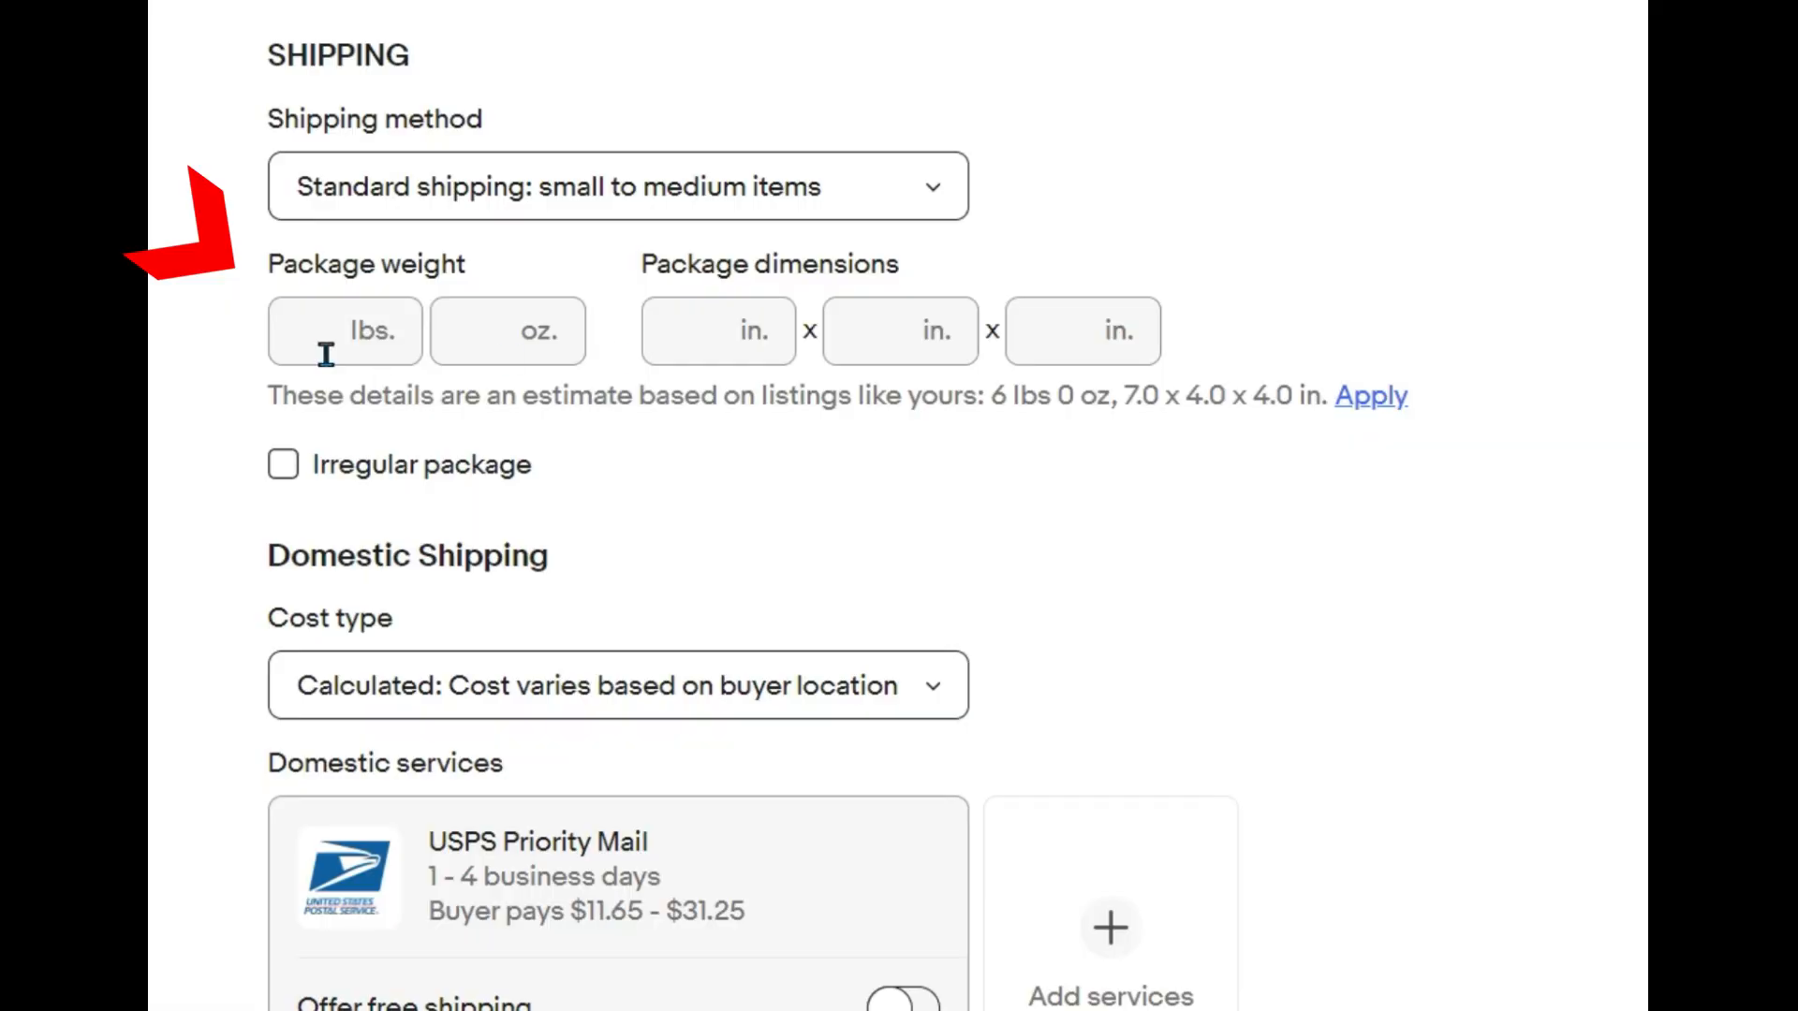
# - Set the package weight to 5 lbs and review the domestic shipping service and remaining listing sections
pyautogui.click(326, 354)
pyautogui.write('5')
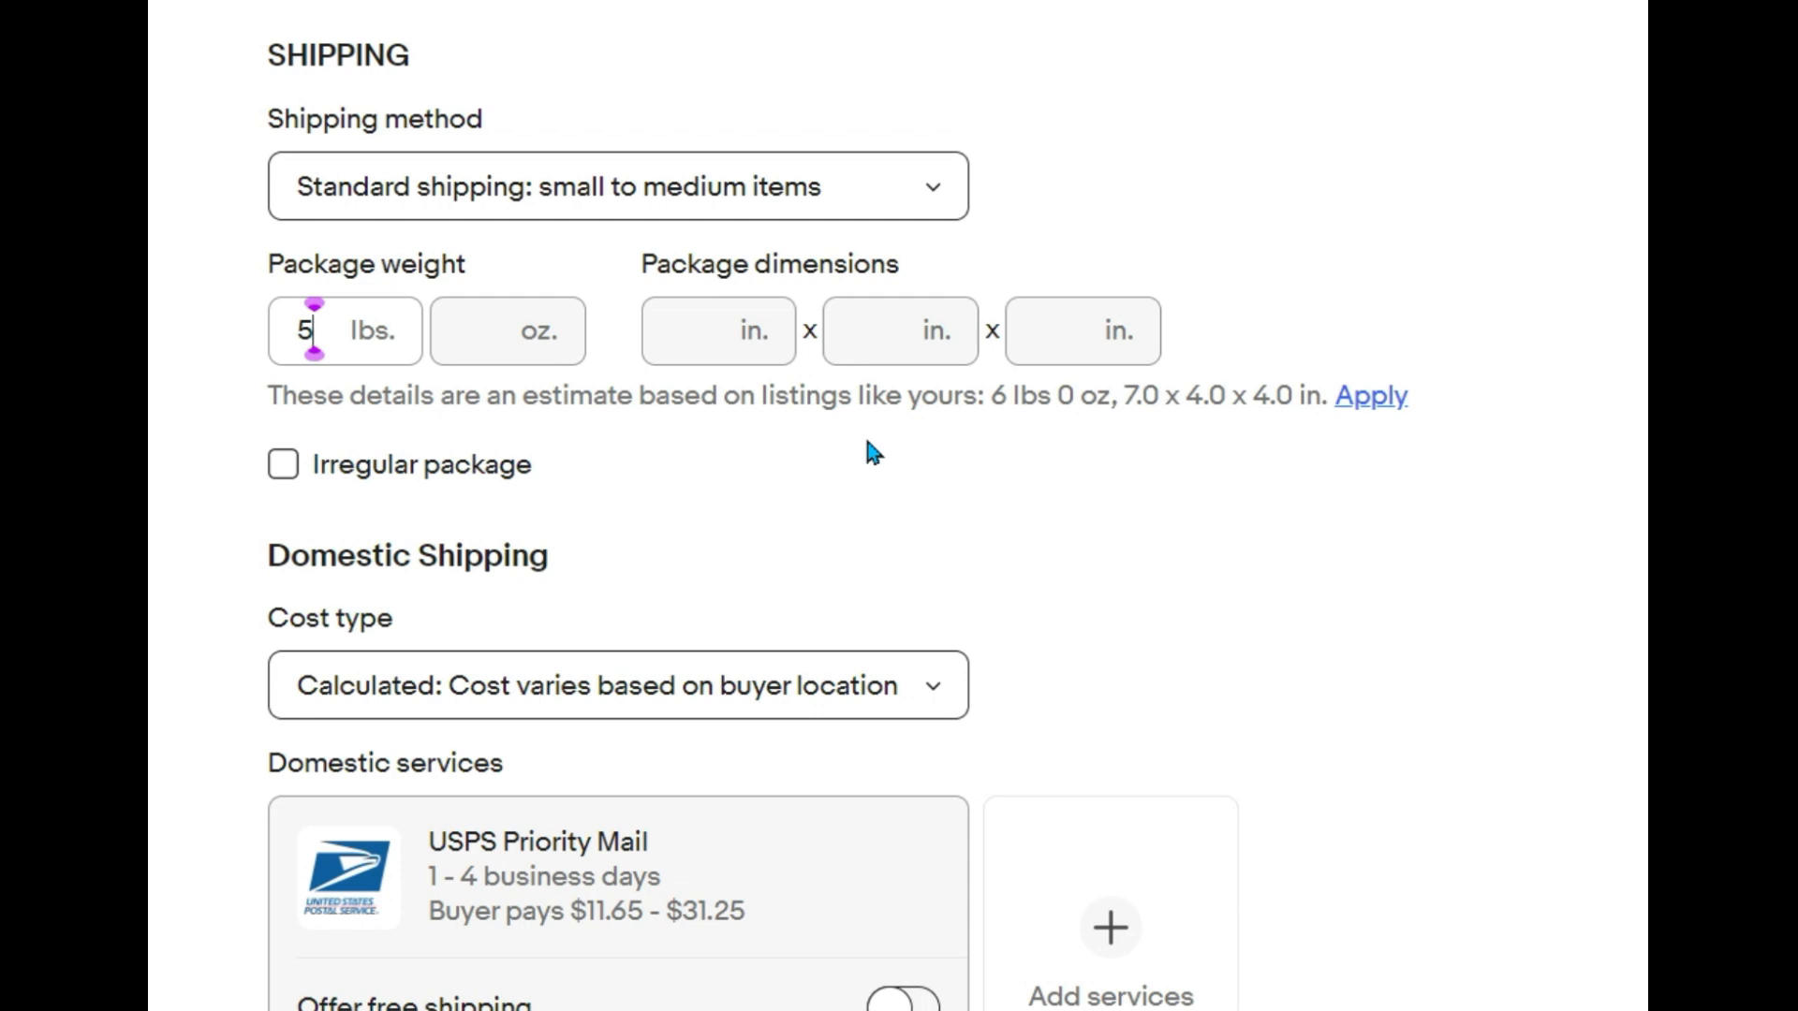
pyautogui.scroll(-4, 859, 459)
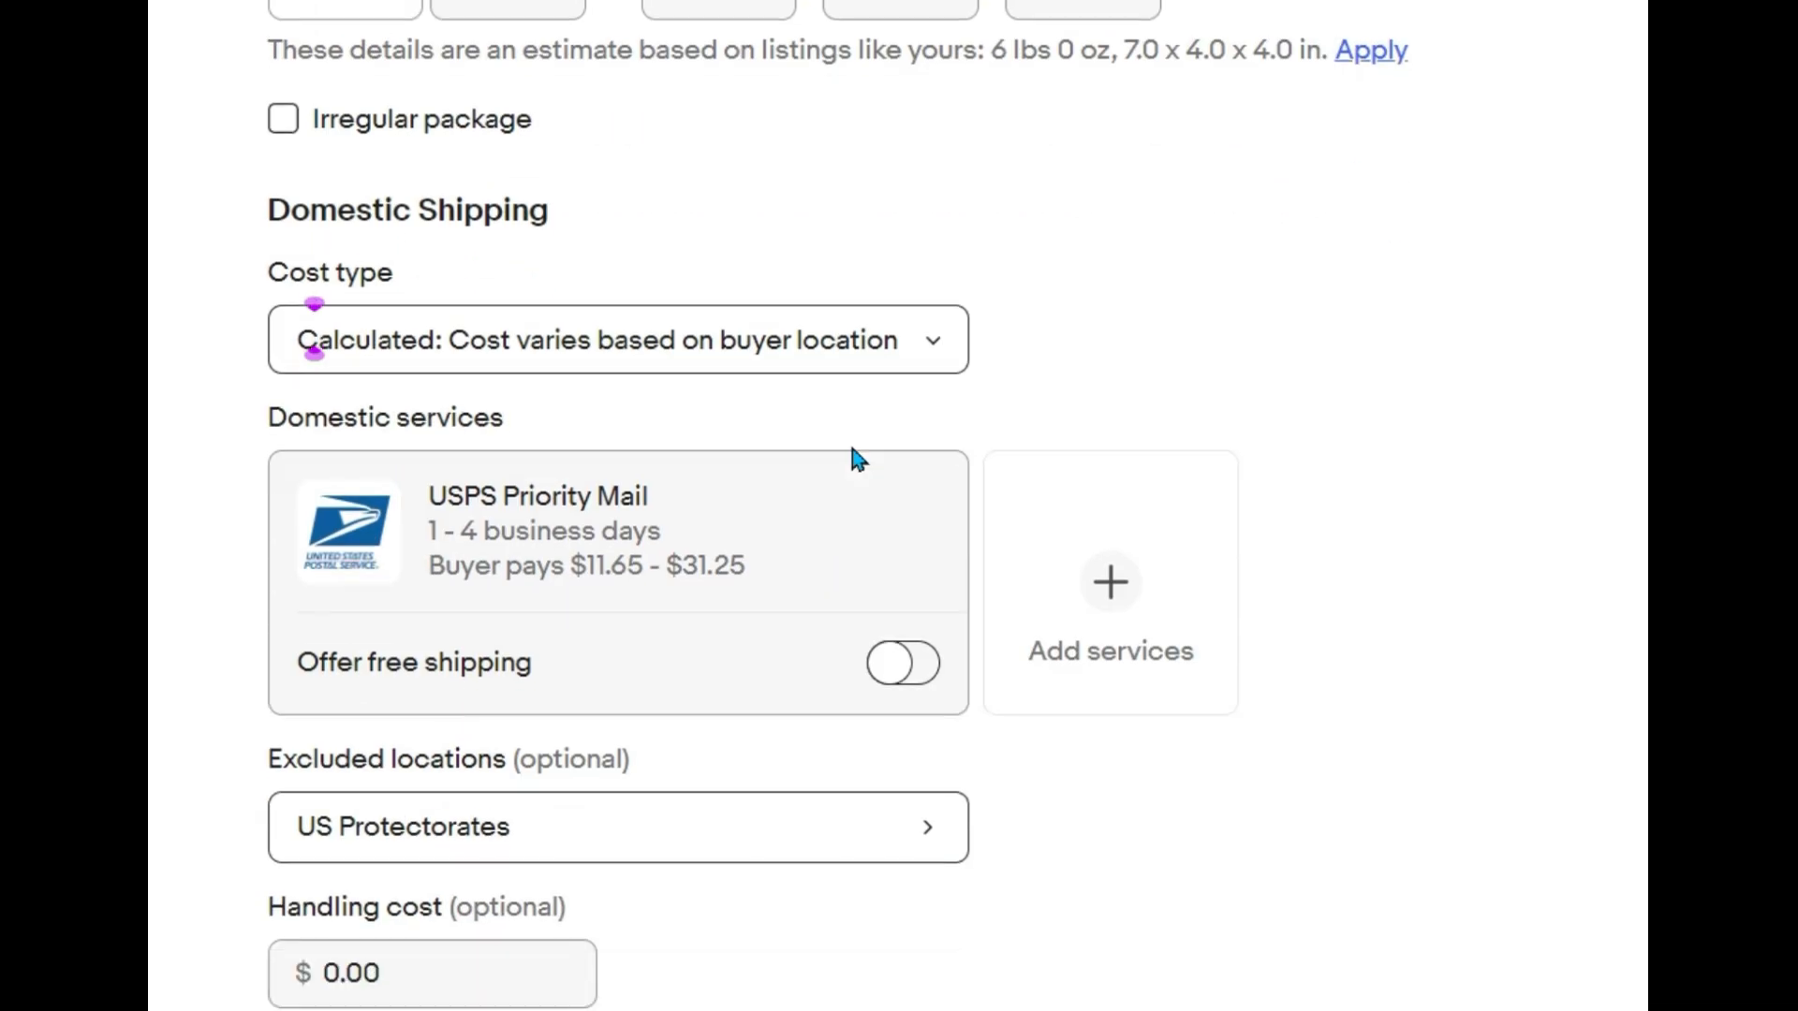
pyautogui.moveTo(541, 548)
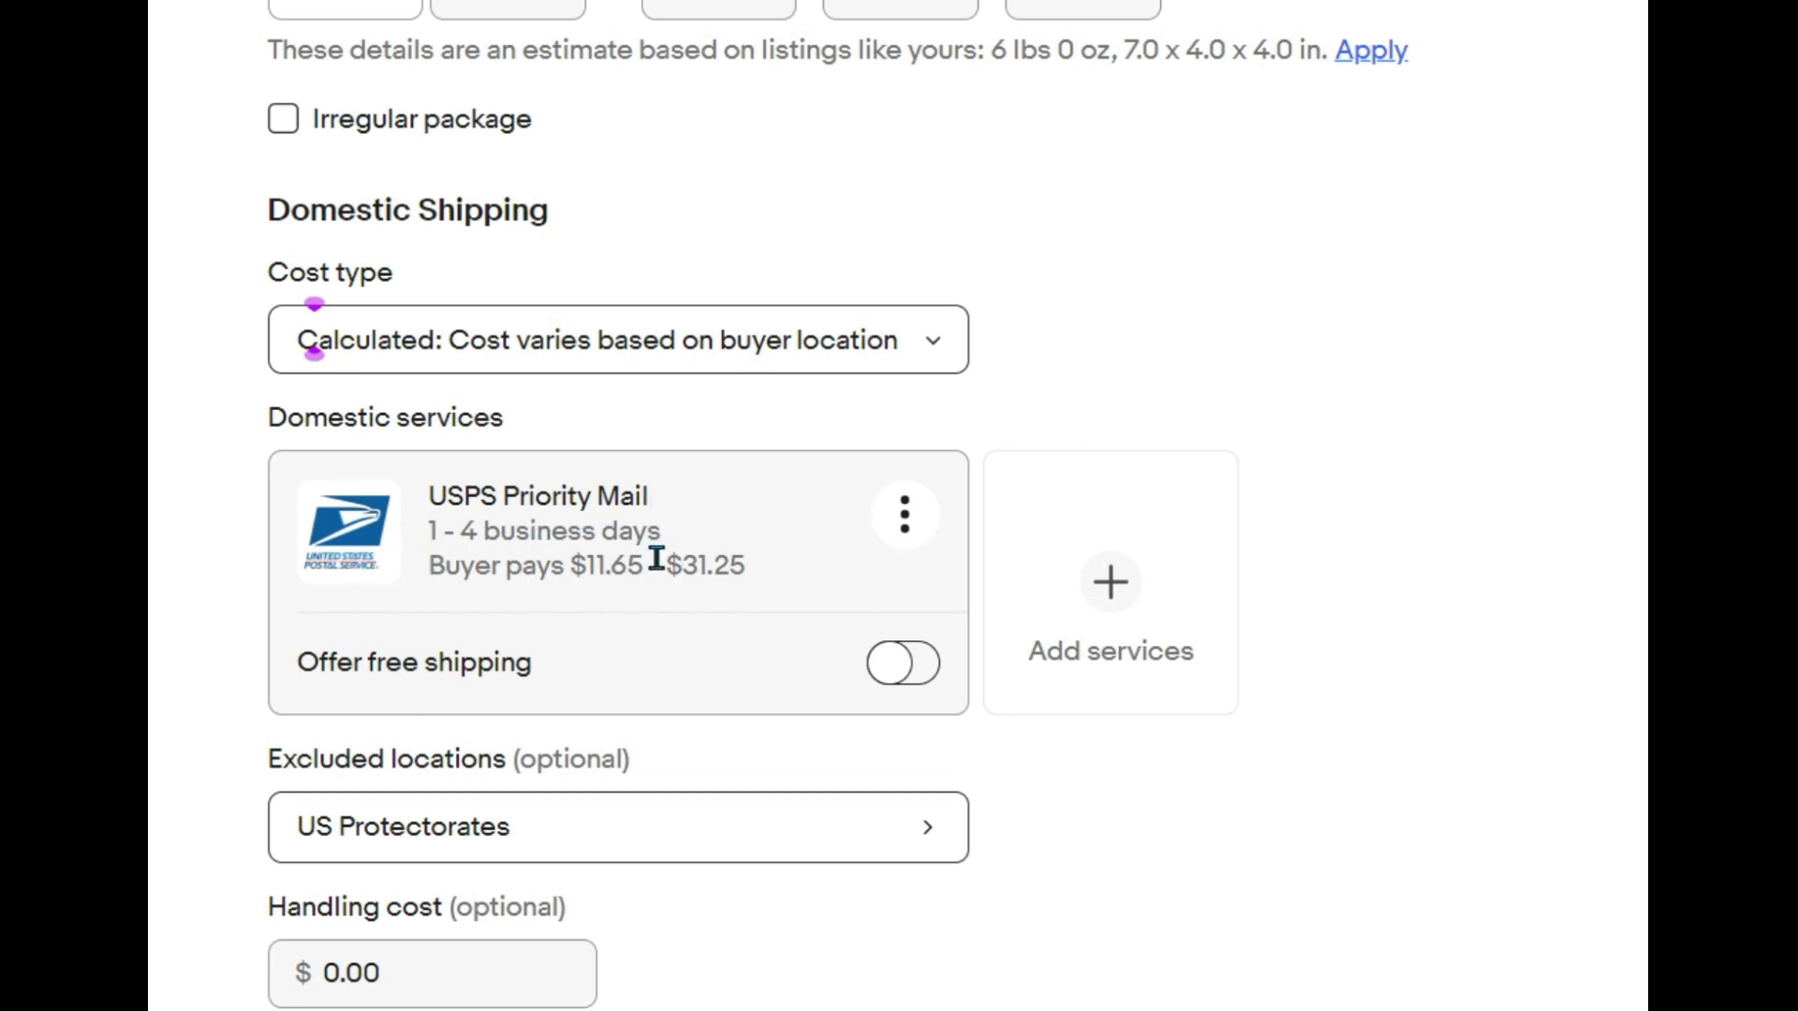
pyautogui.scroll(-10, 1493, 401)
pyautogui.scroll(-8, 1496, 400)
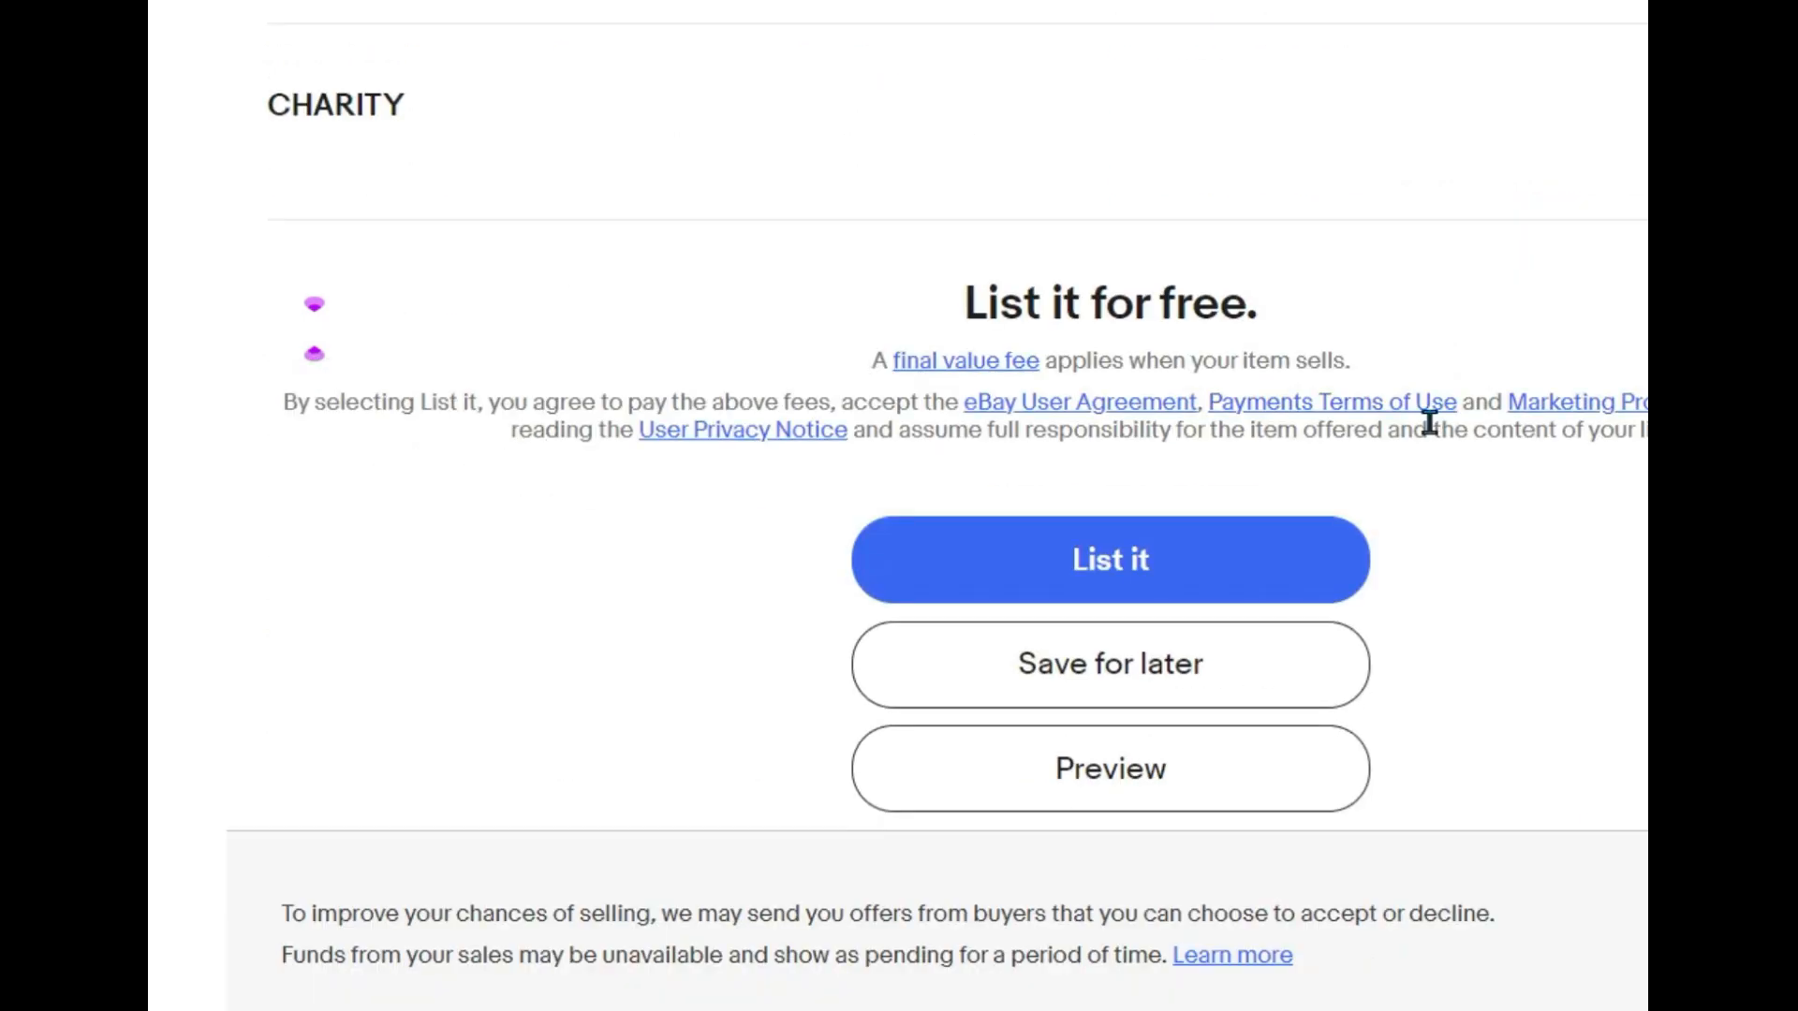
# - Publish the dessert plate listing and review its backstamp photo, price, item specifics and description on the live page
pyautogui.click(1102, 562)
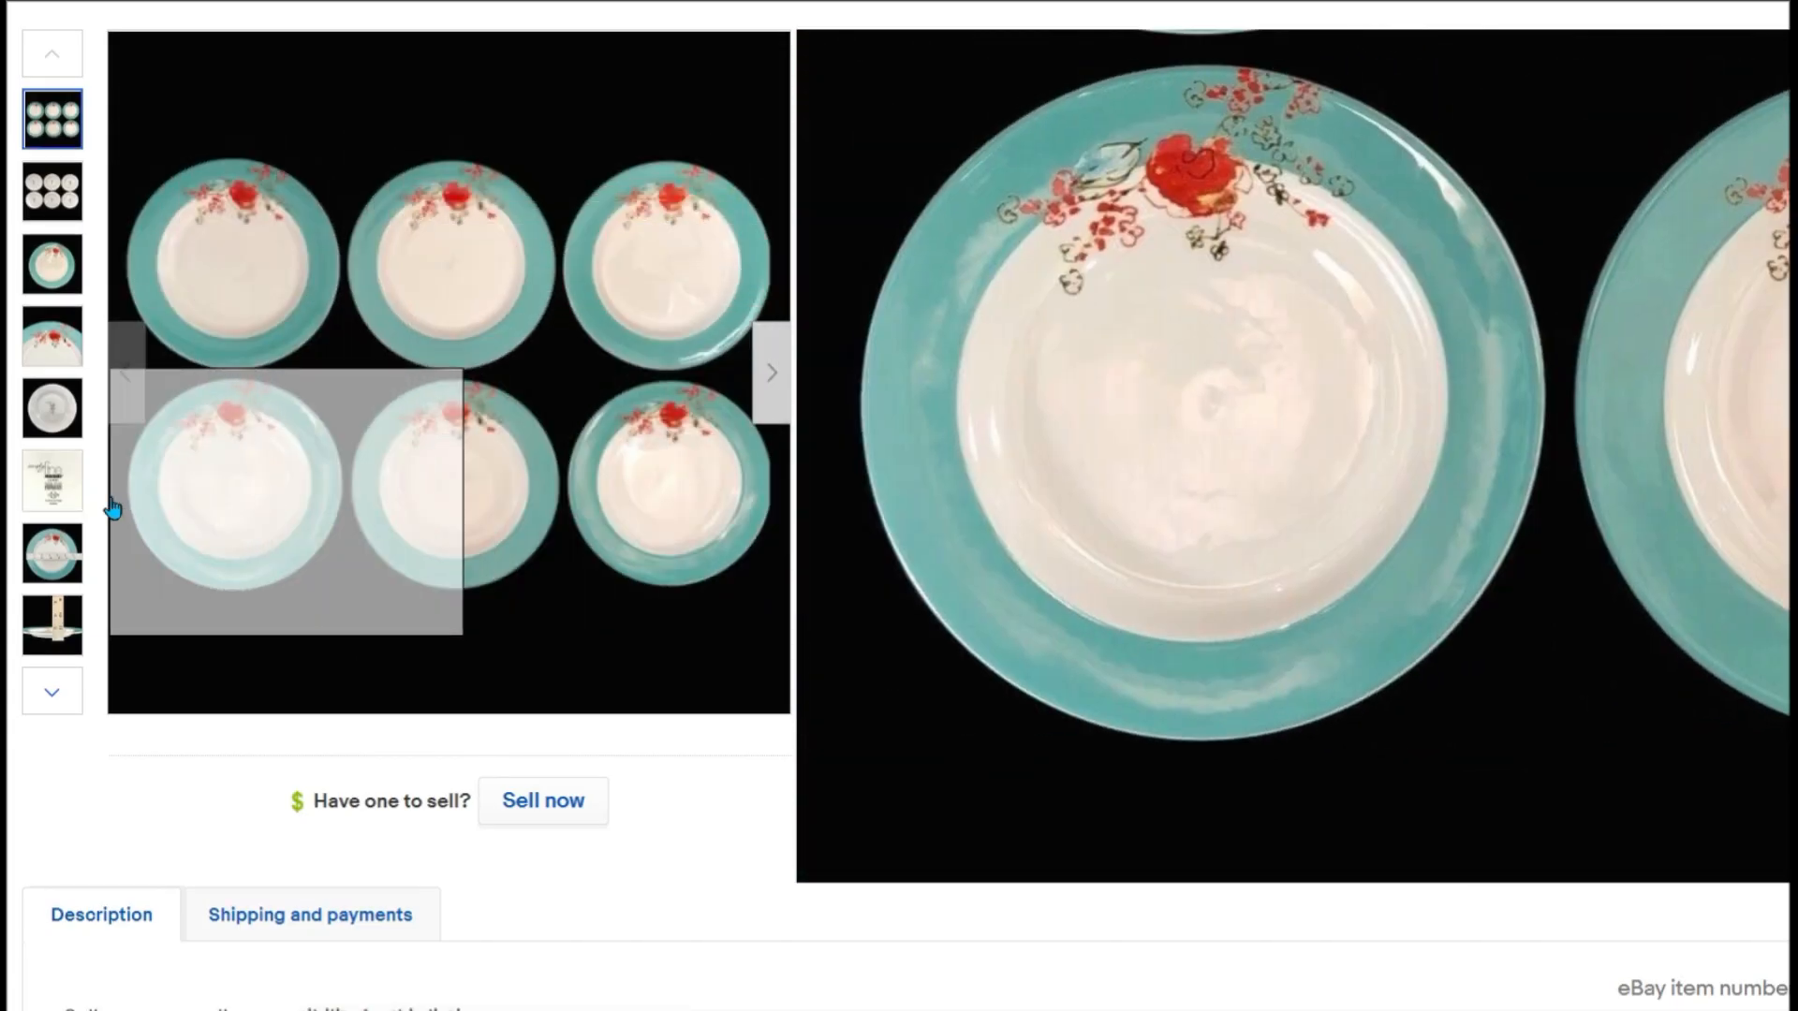
pyautogui.click(53, 481)
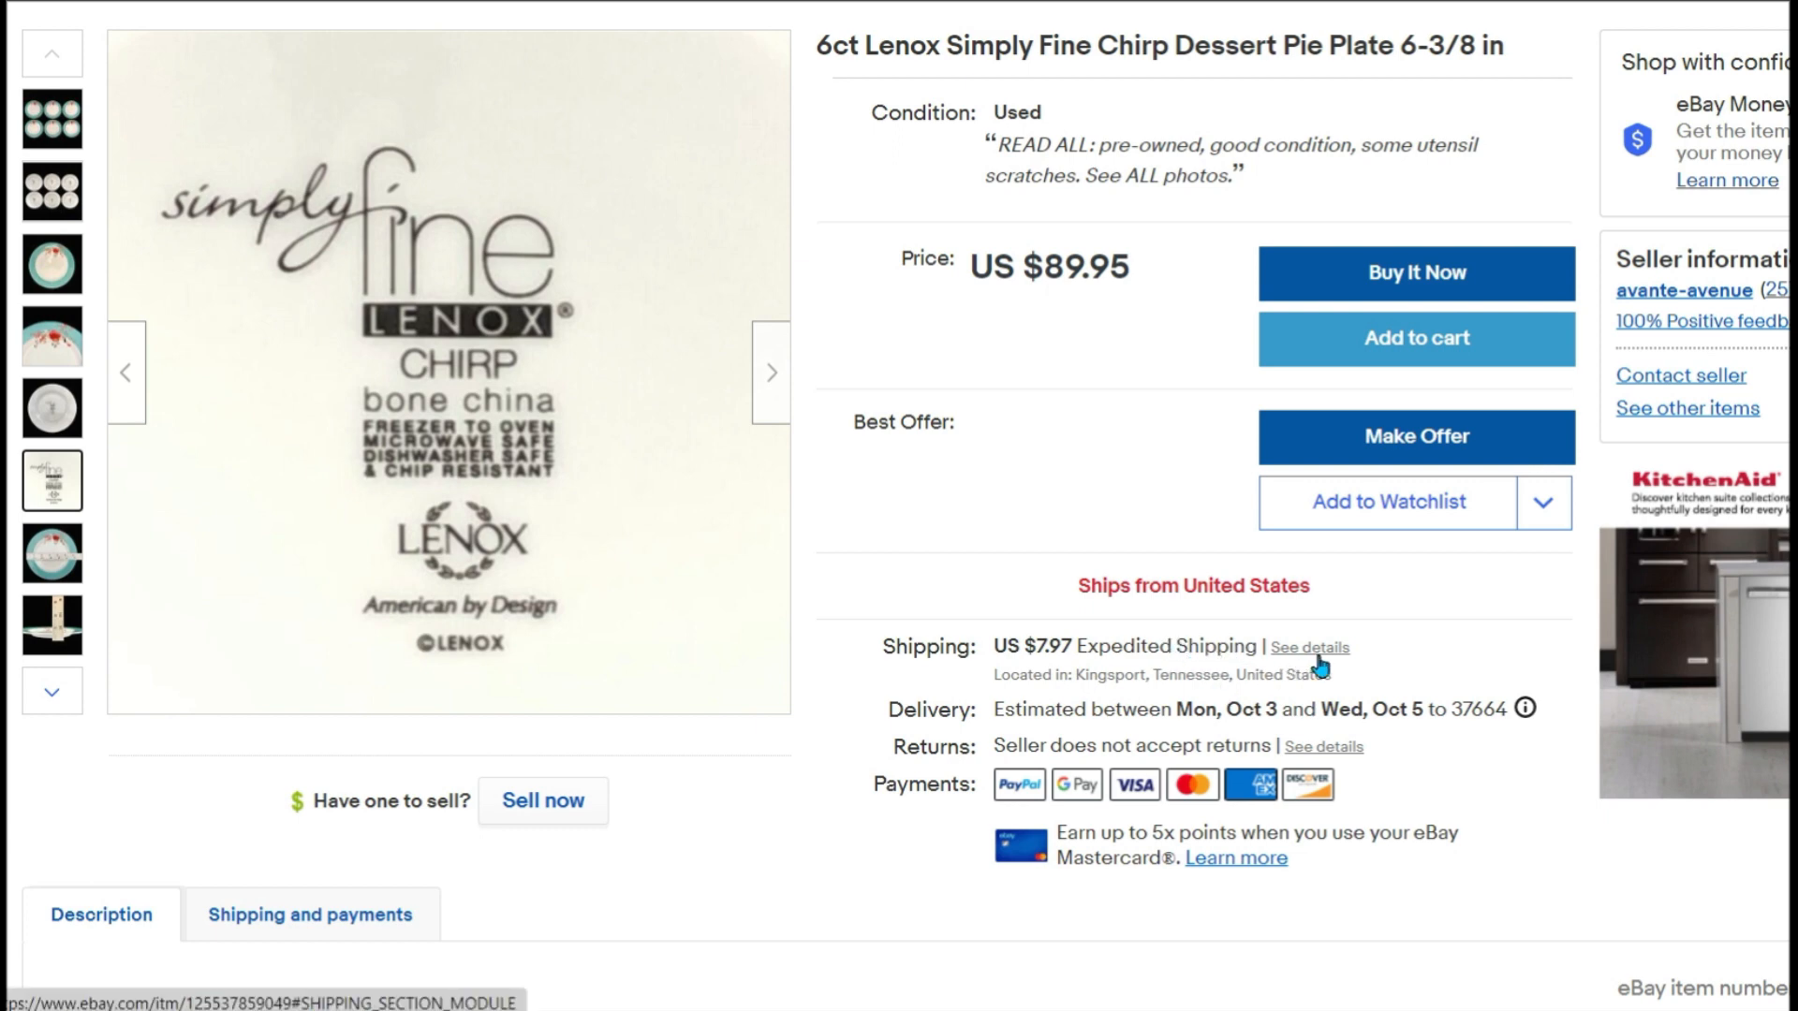
pyautogui.scroll(-8, 221, 455)
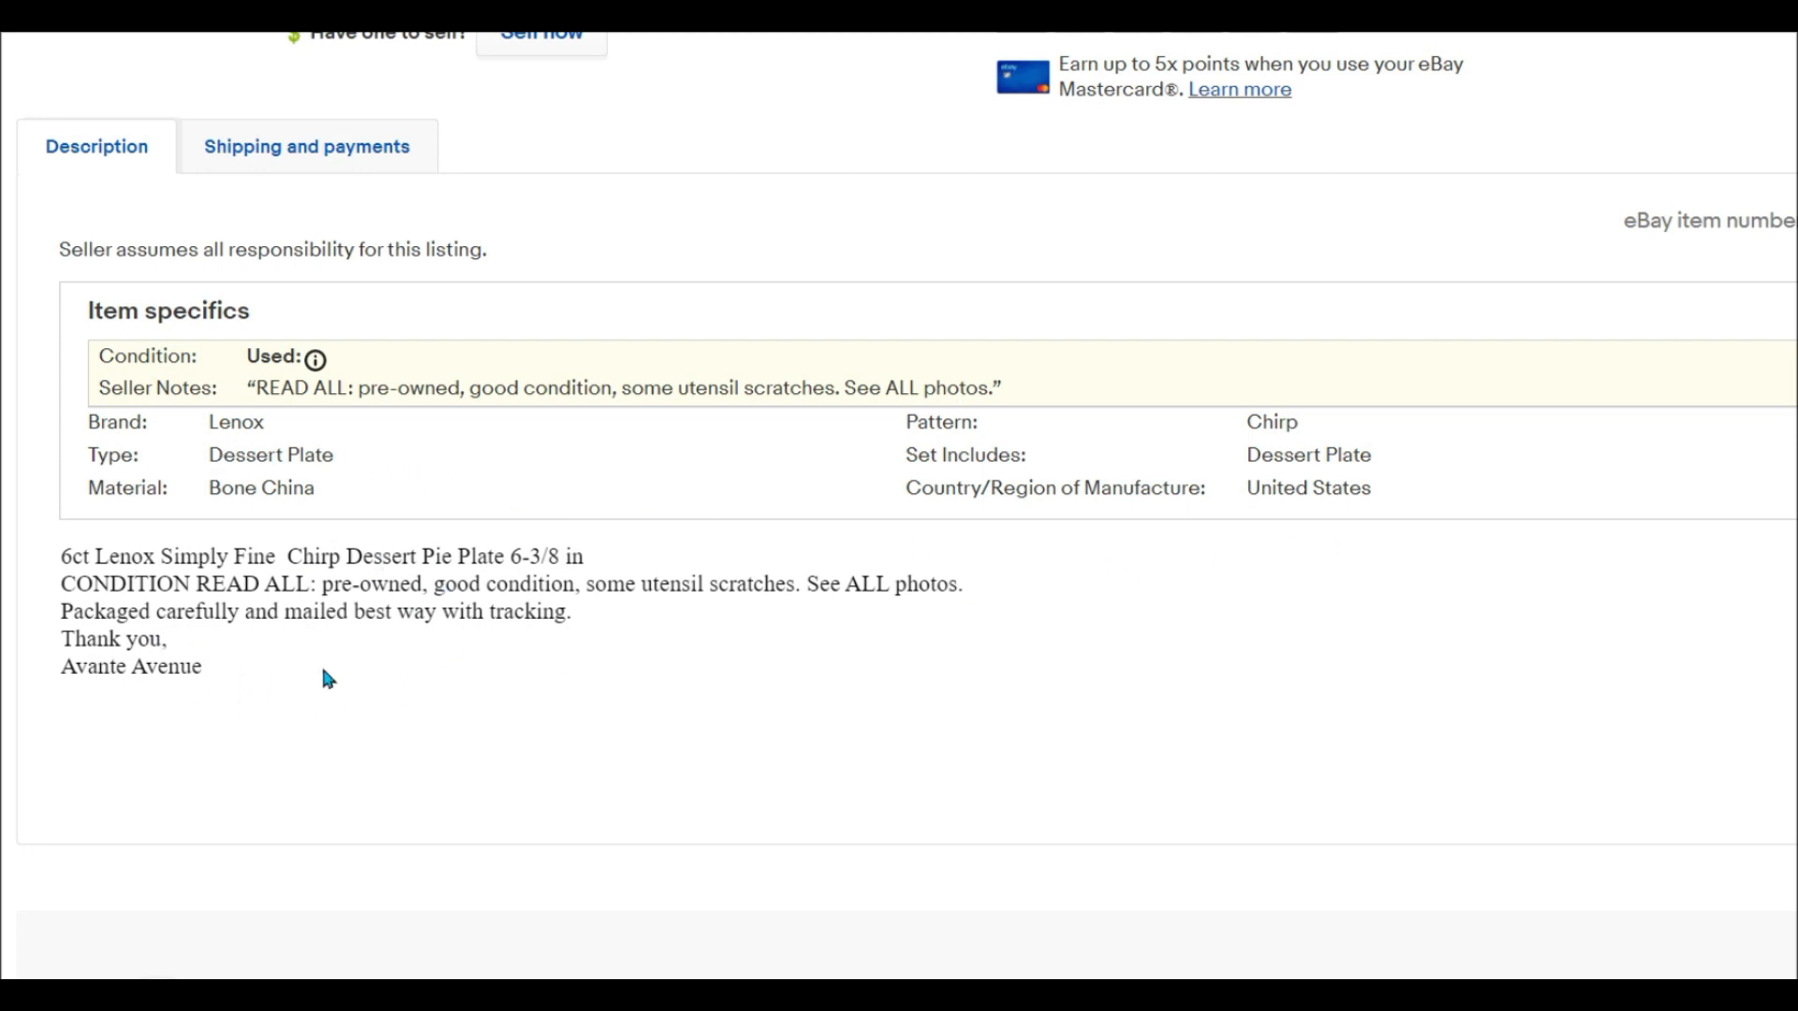
pyautogui.scroll(9, 899, 506)
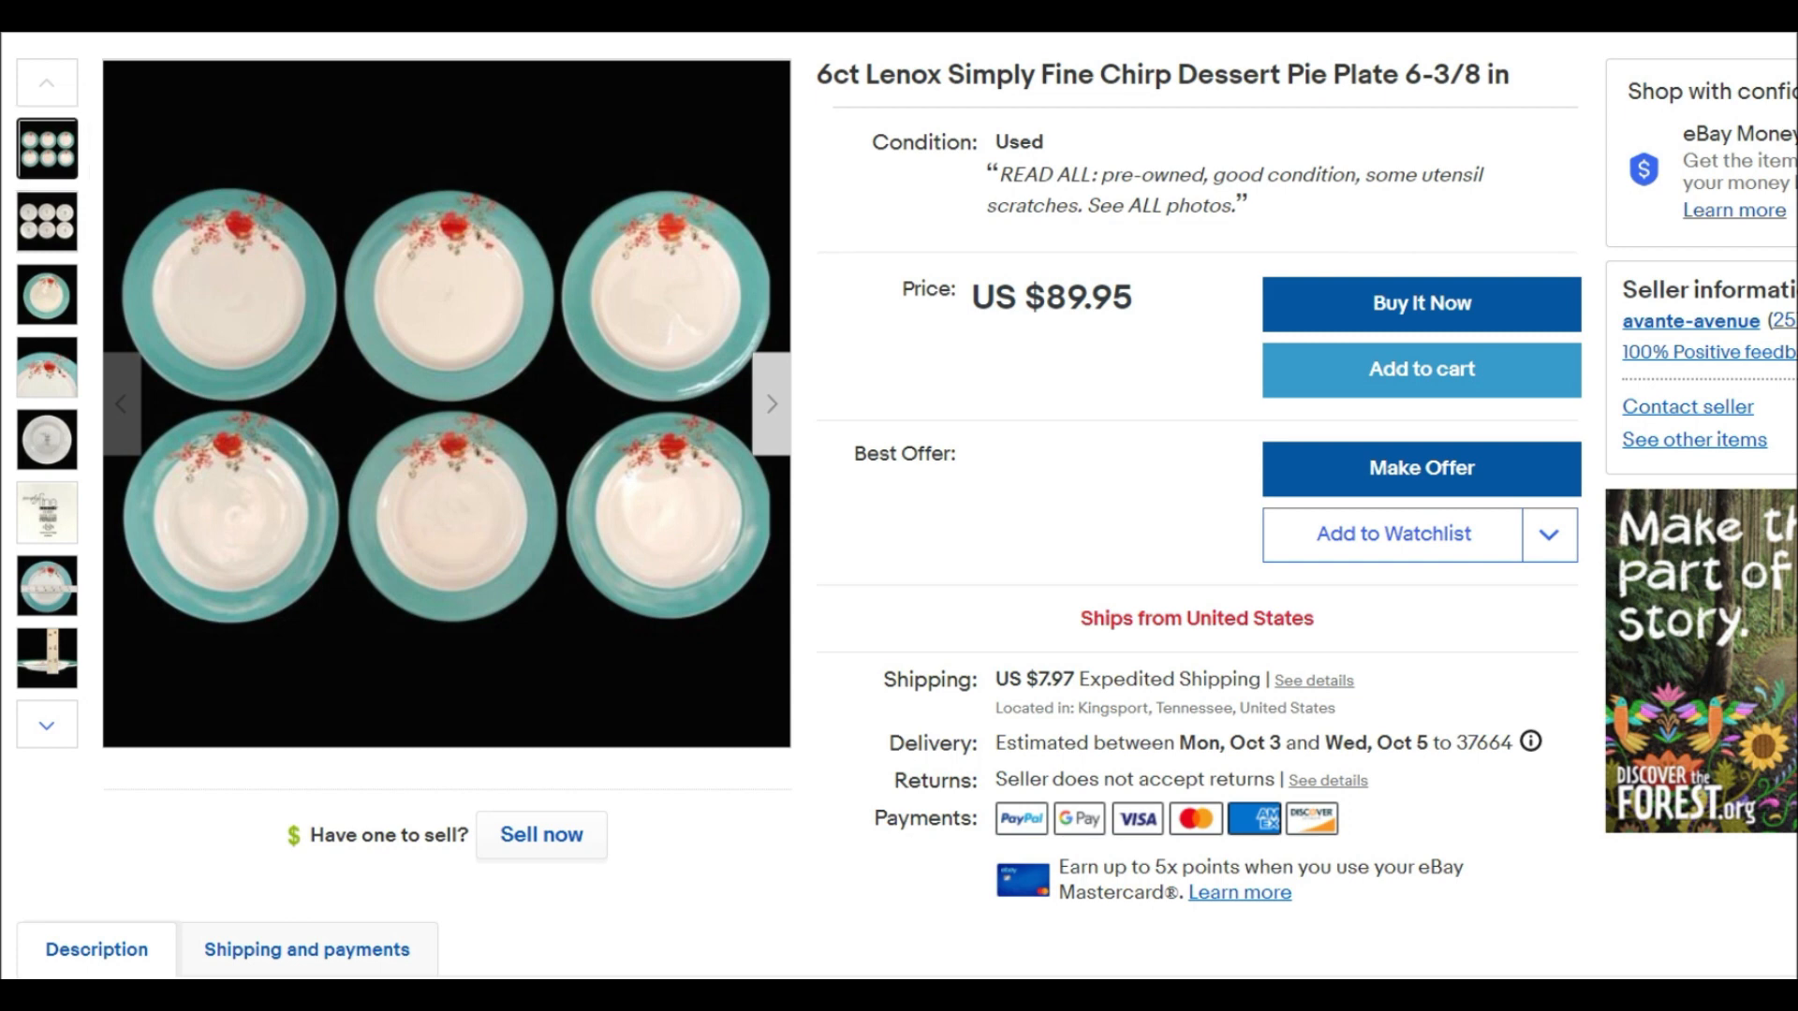
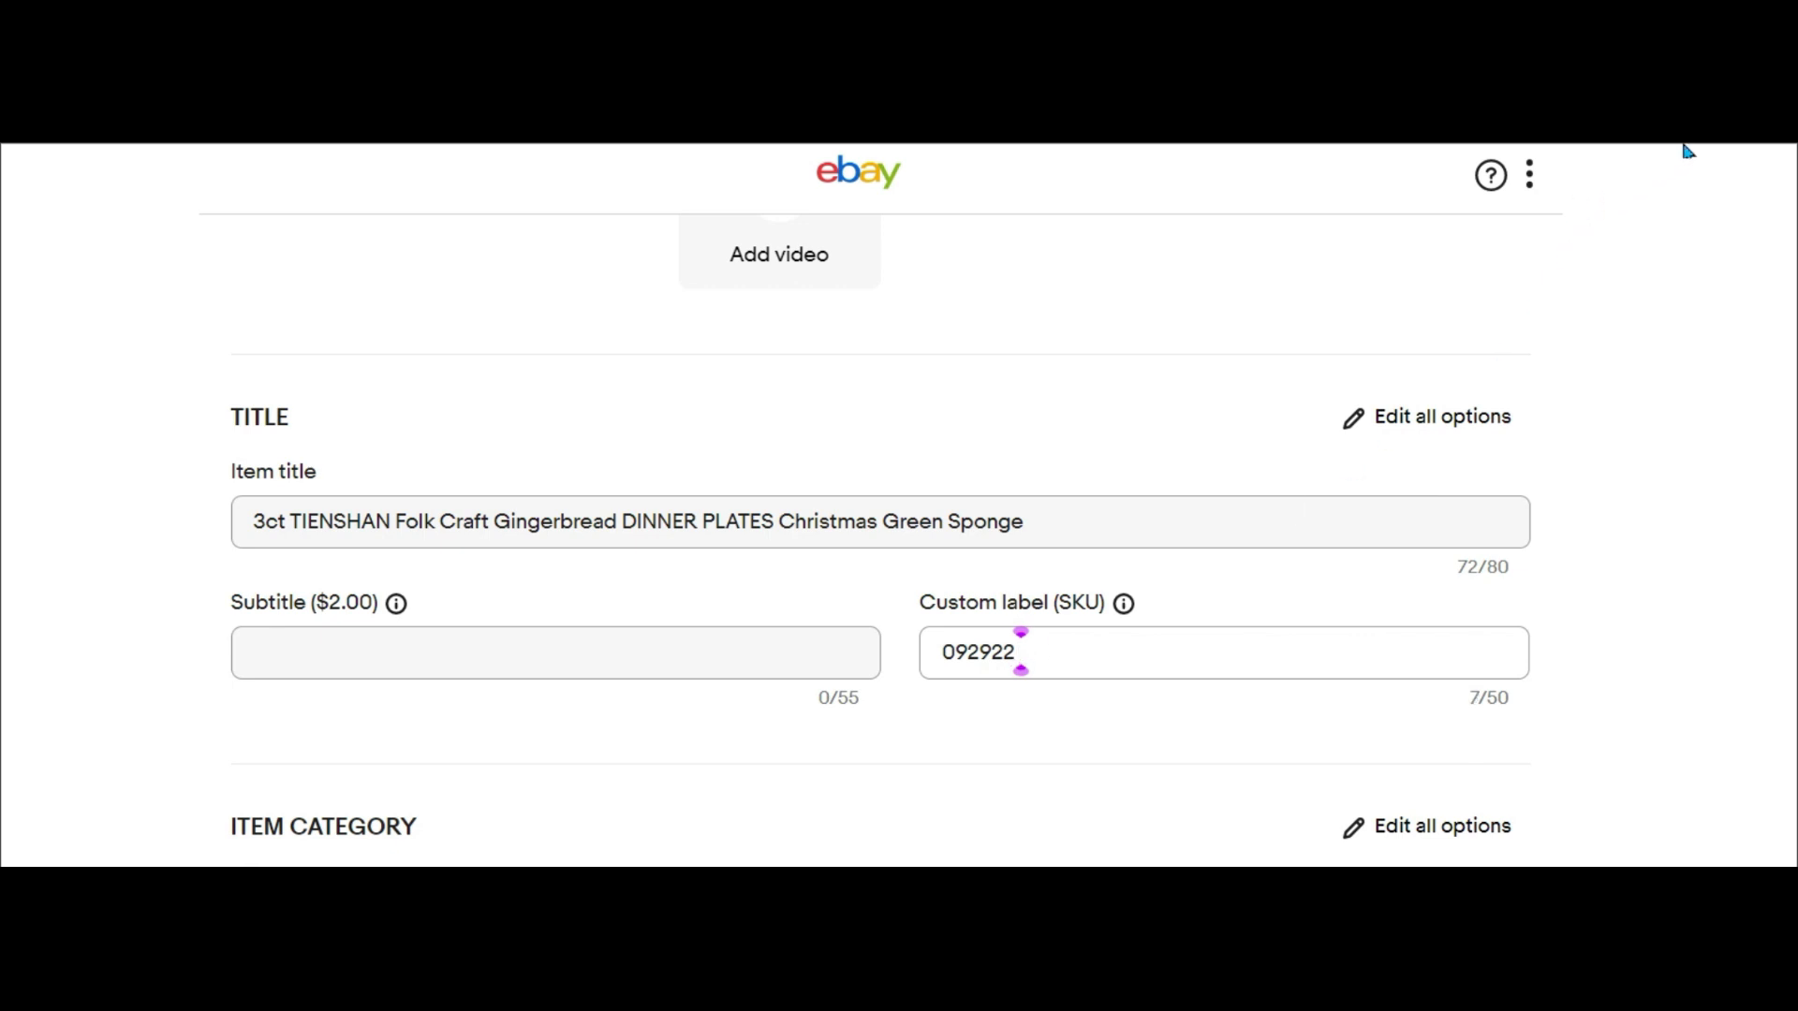
pyautogui.write('081922')
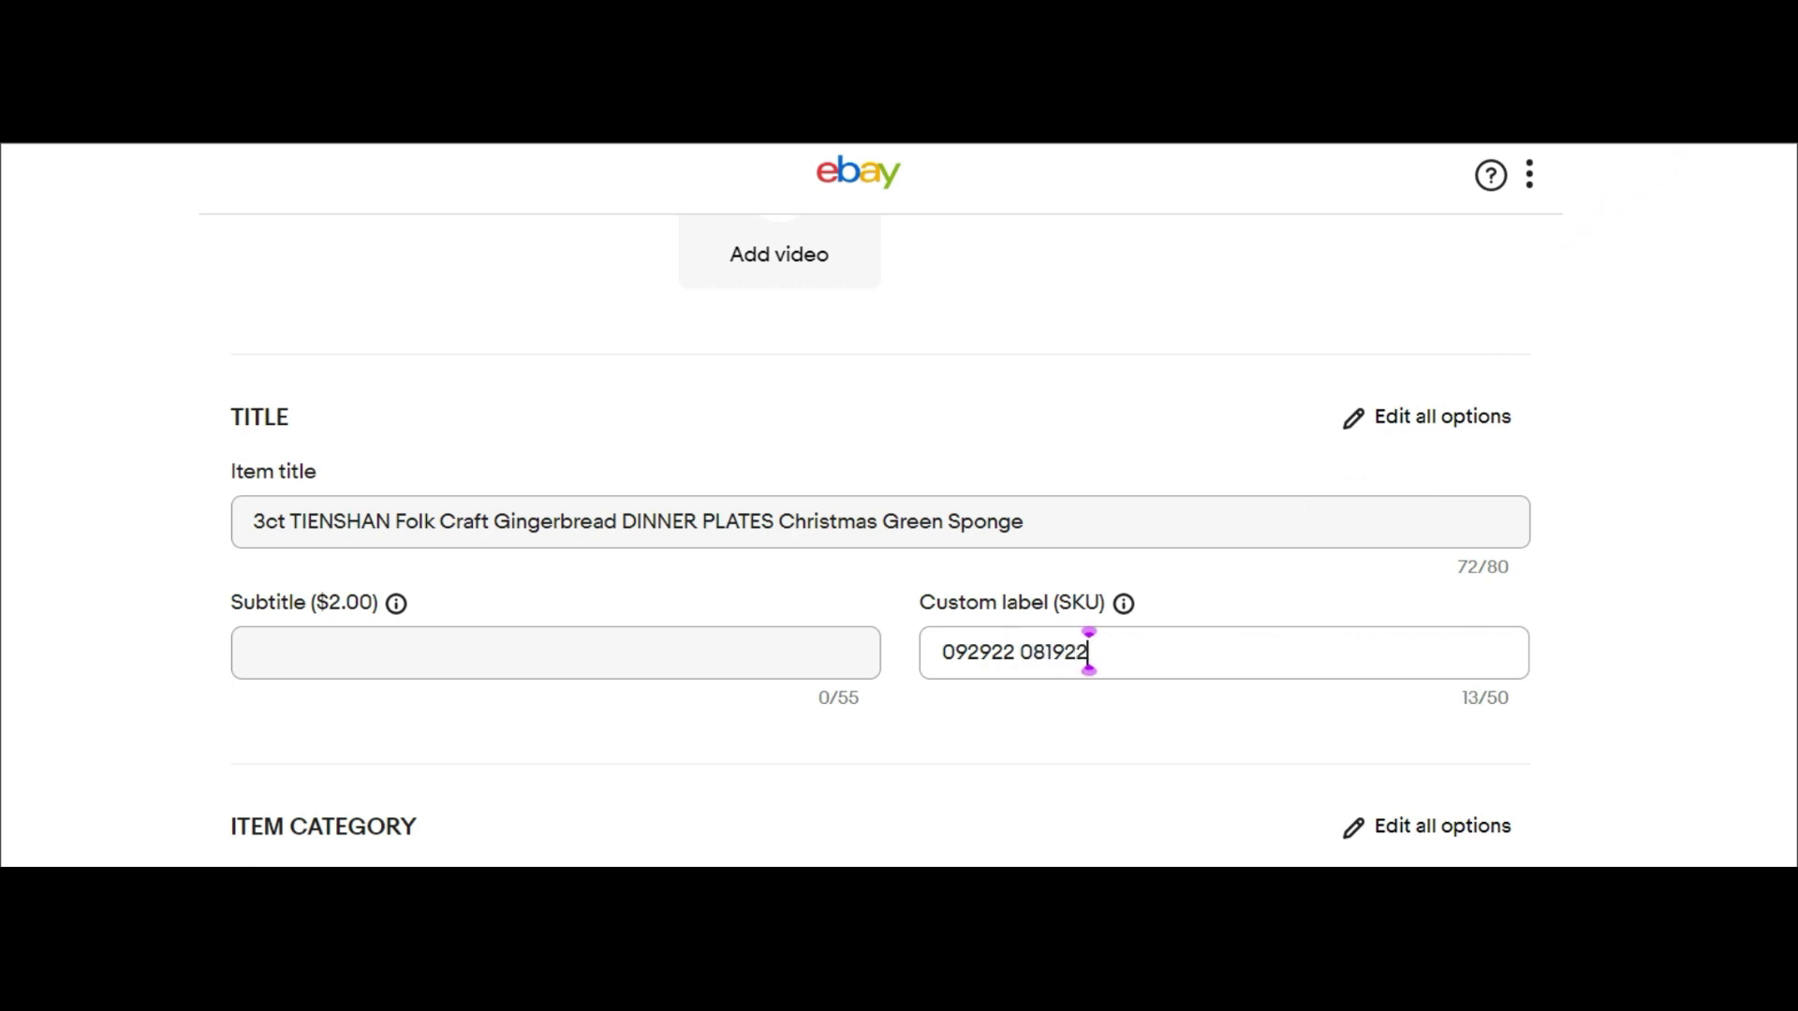
pyautogui.write(' Ashvill')
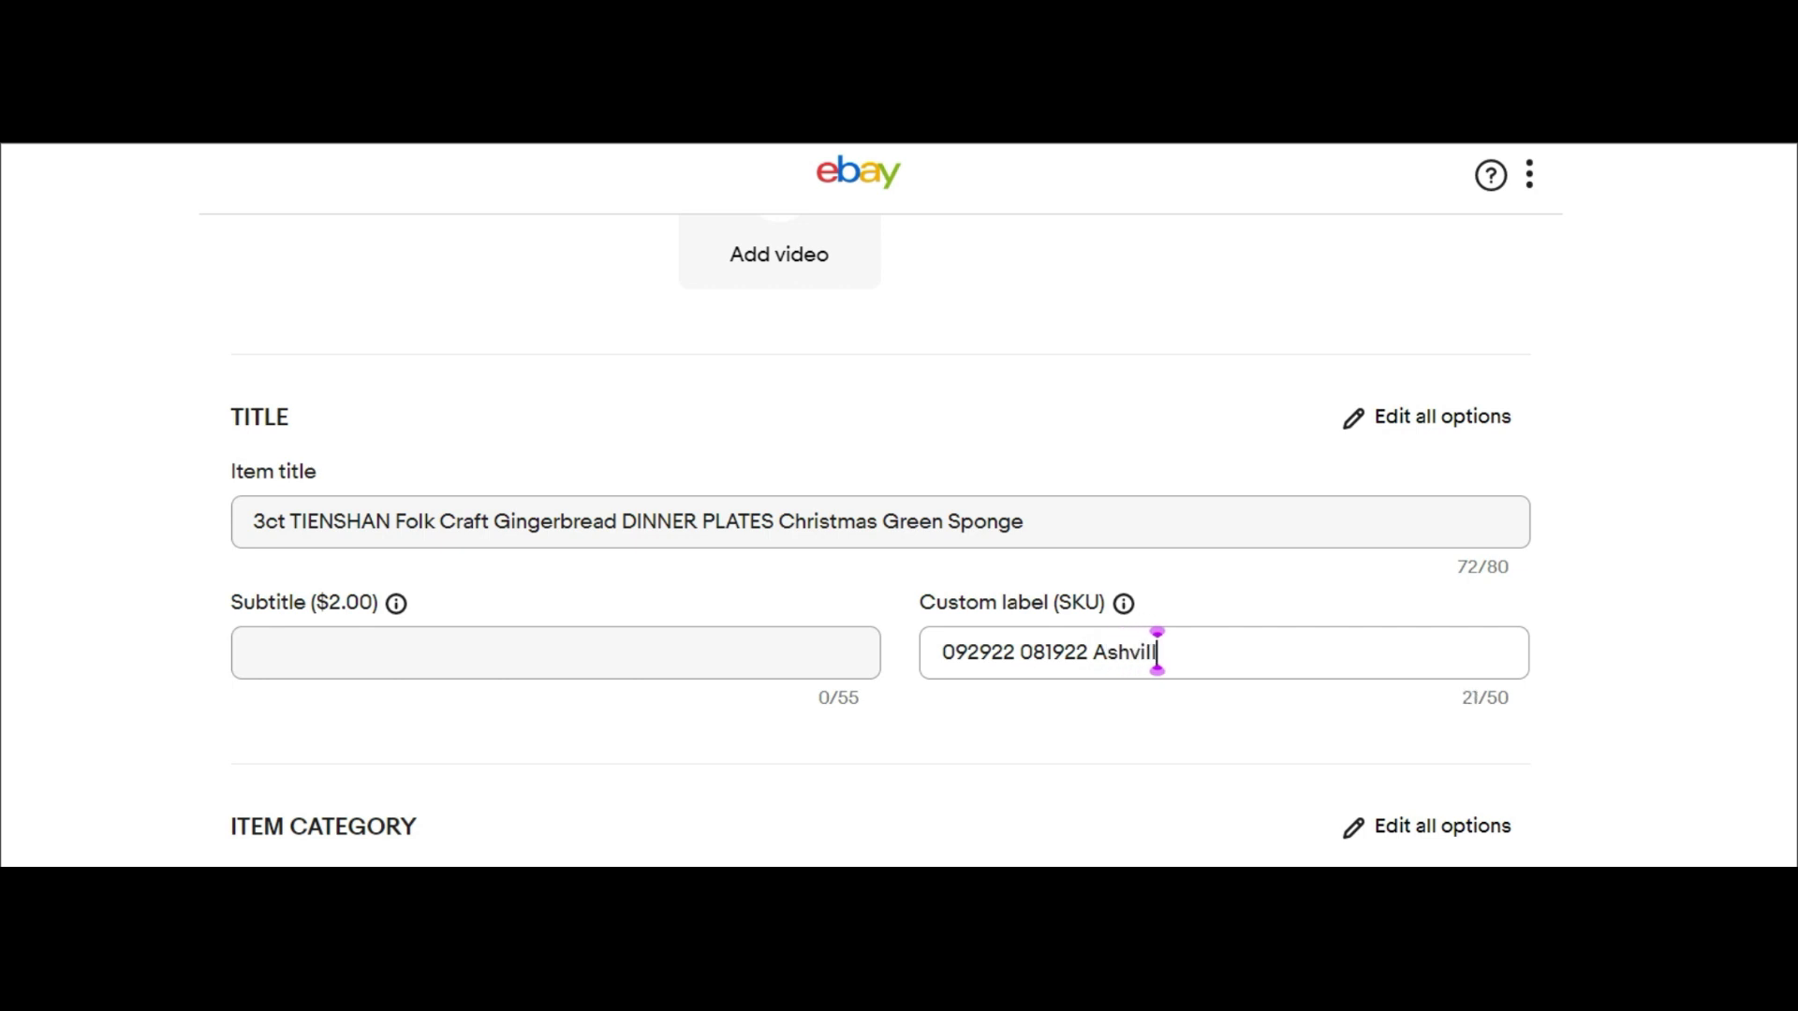
pyautogui.write('e $1.50')
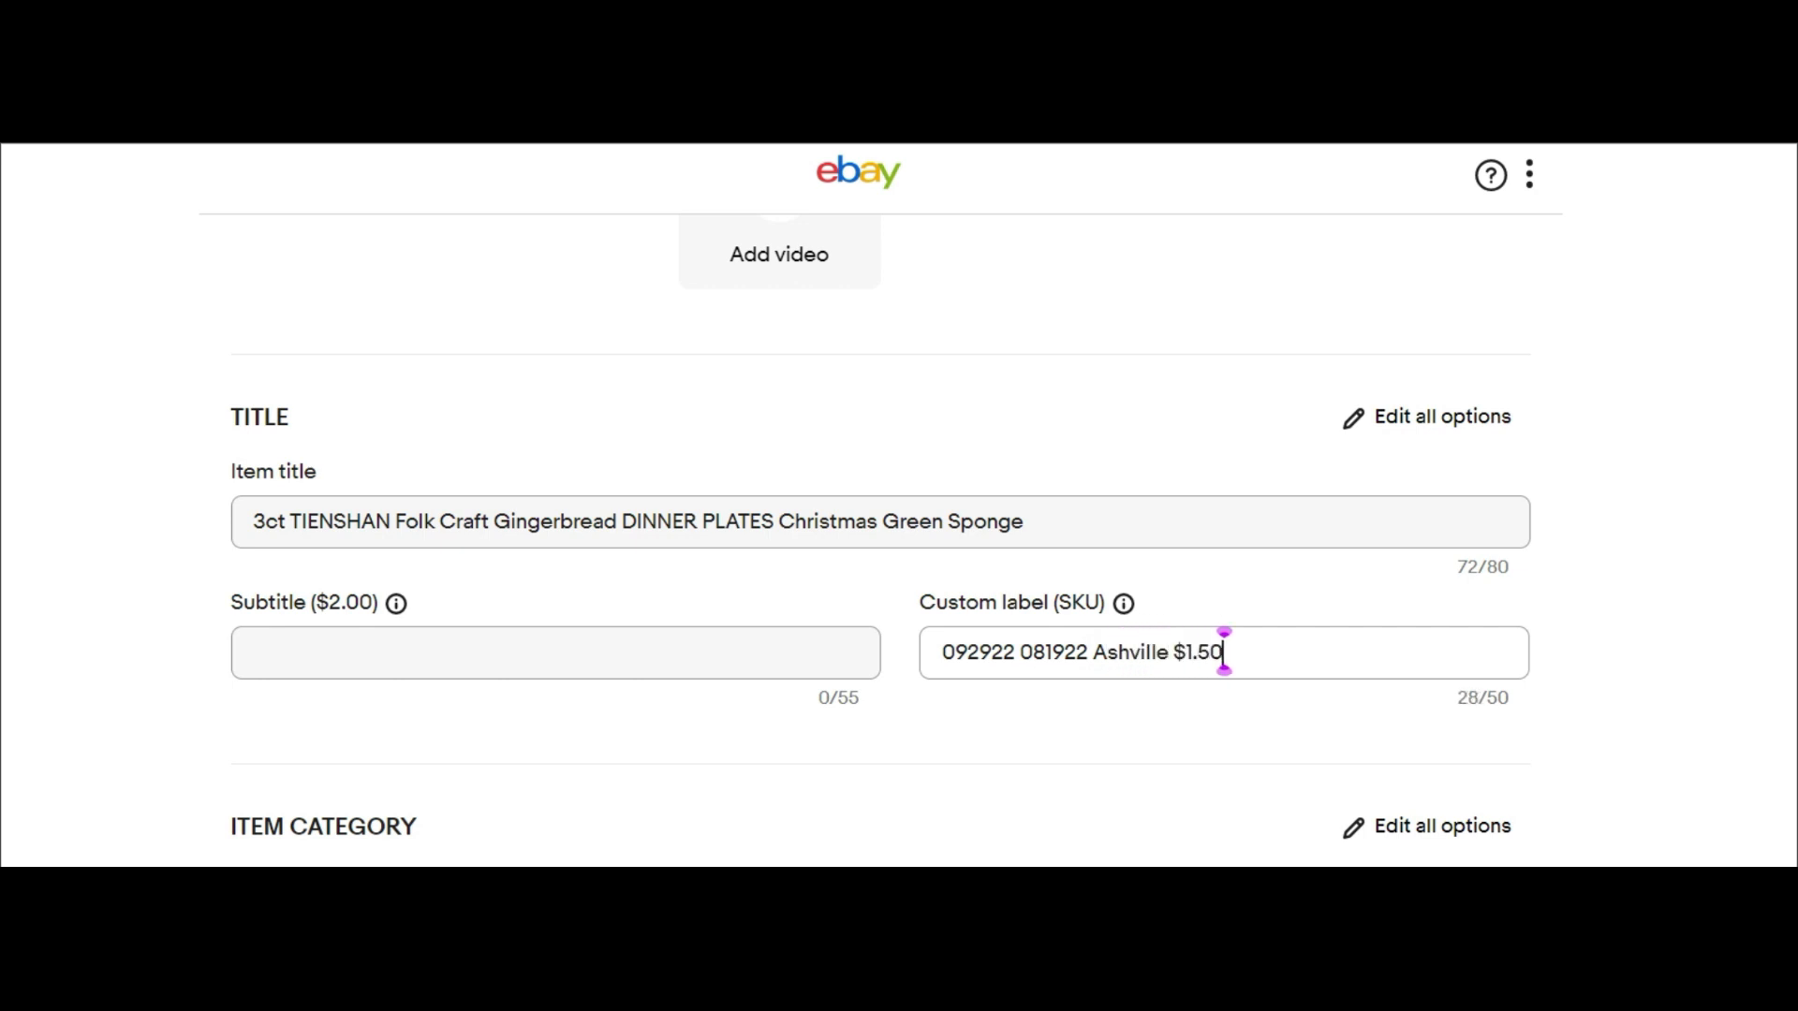
pyautogui.write(' (3)')
pyautogui.scroll(-5, 340, 402)
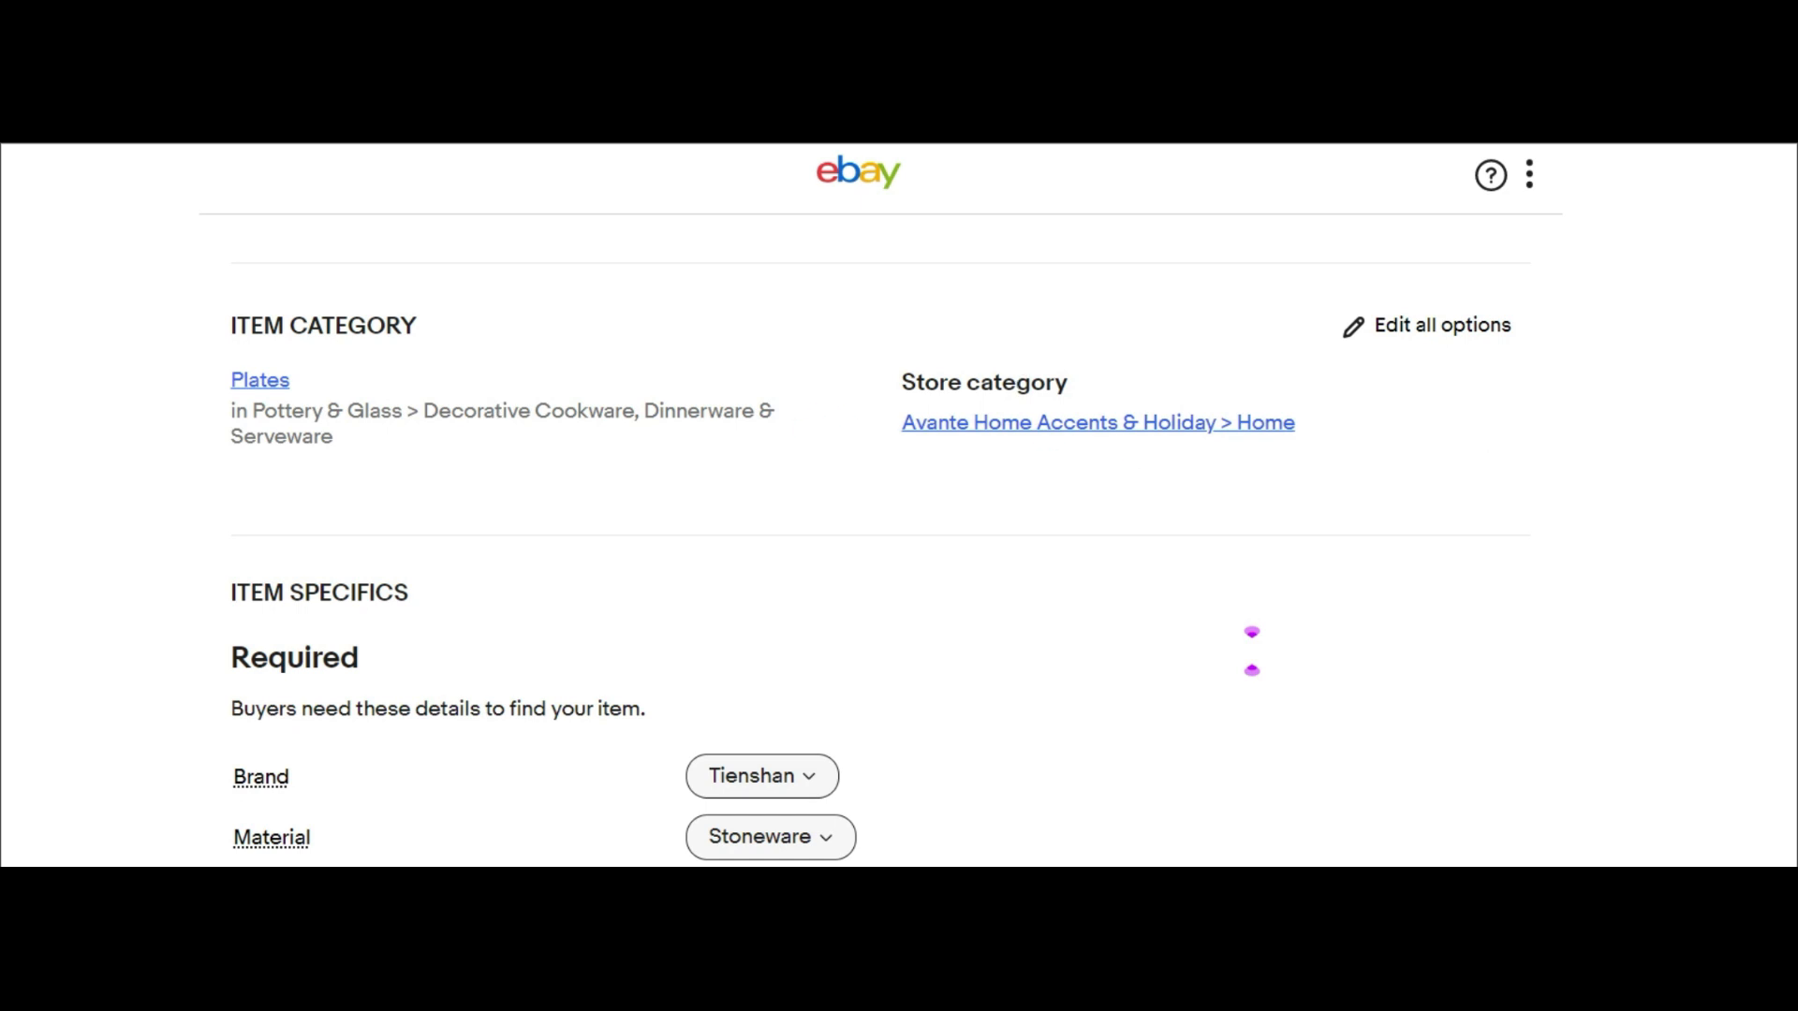
pyautogui.scroll(-4, 855, 478)
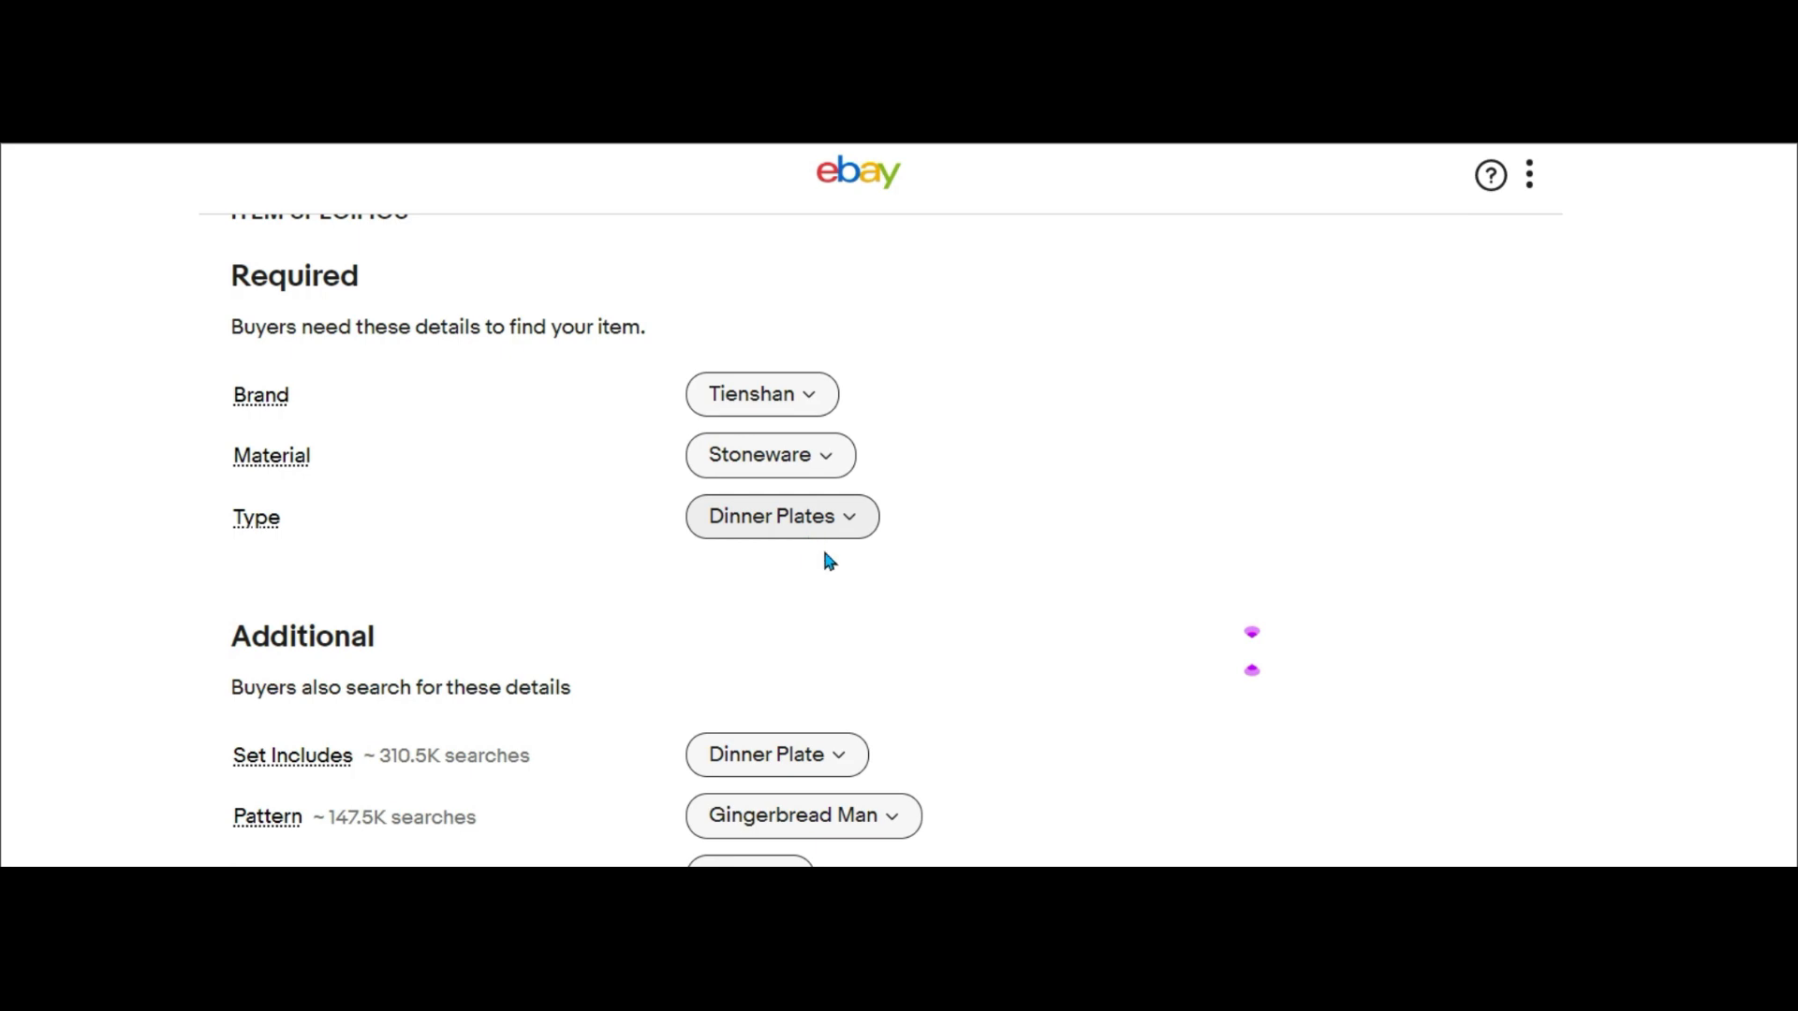
pyautogui.scroll(-4, 871, 450)
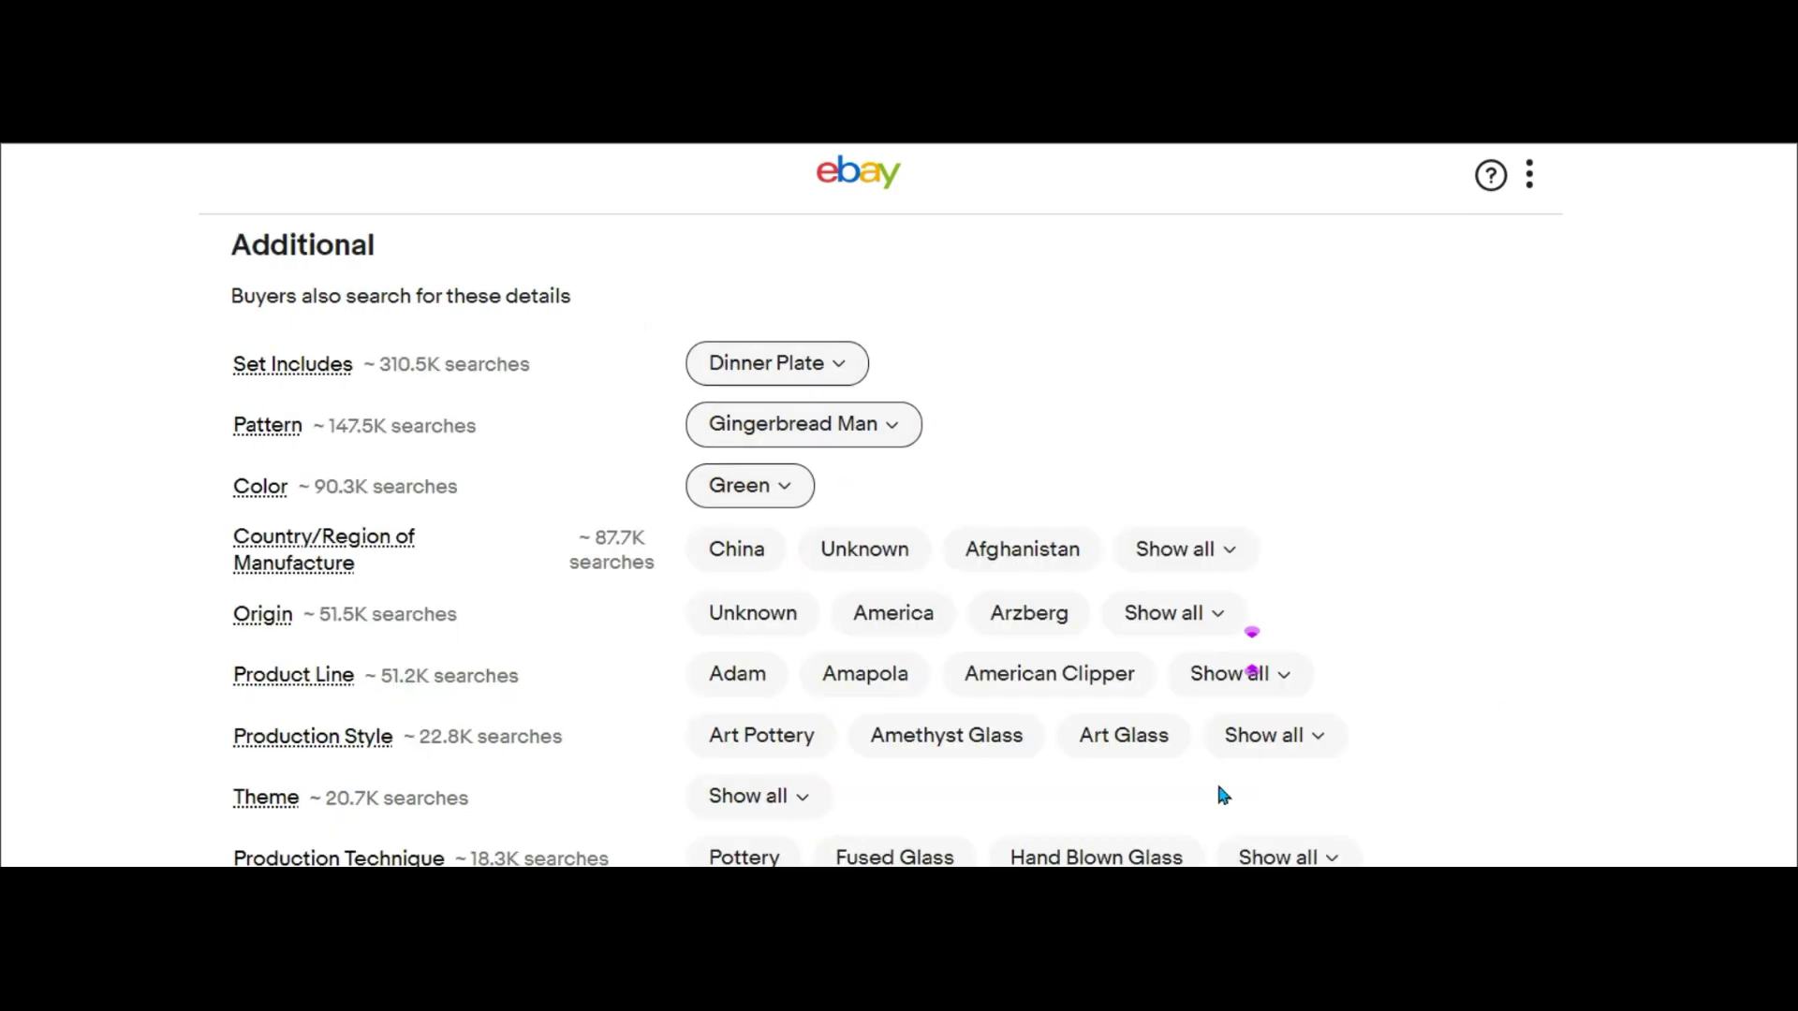
pyautogui.scroll(-5, 775, 634)
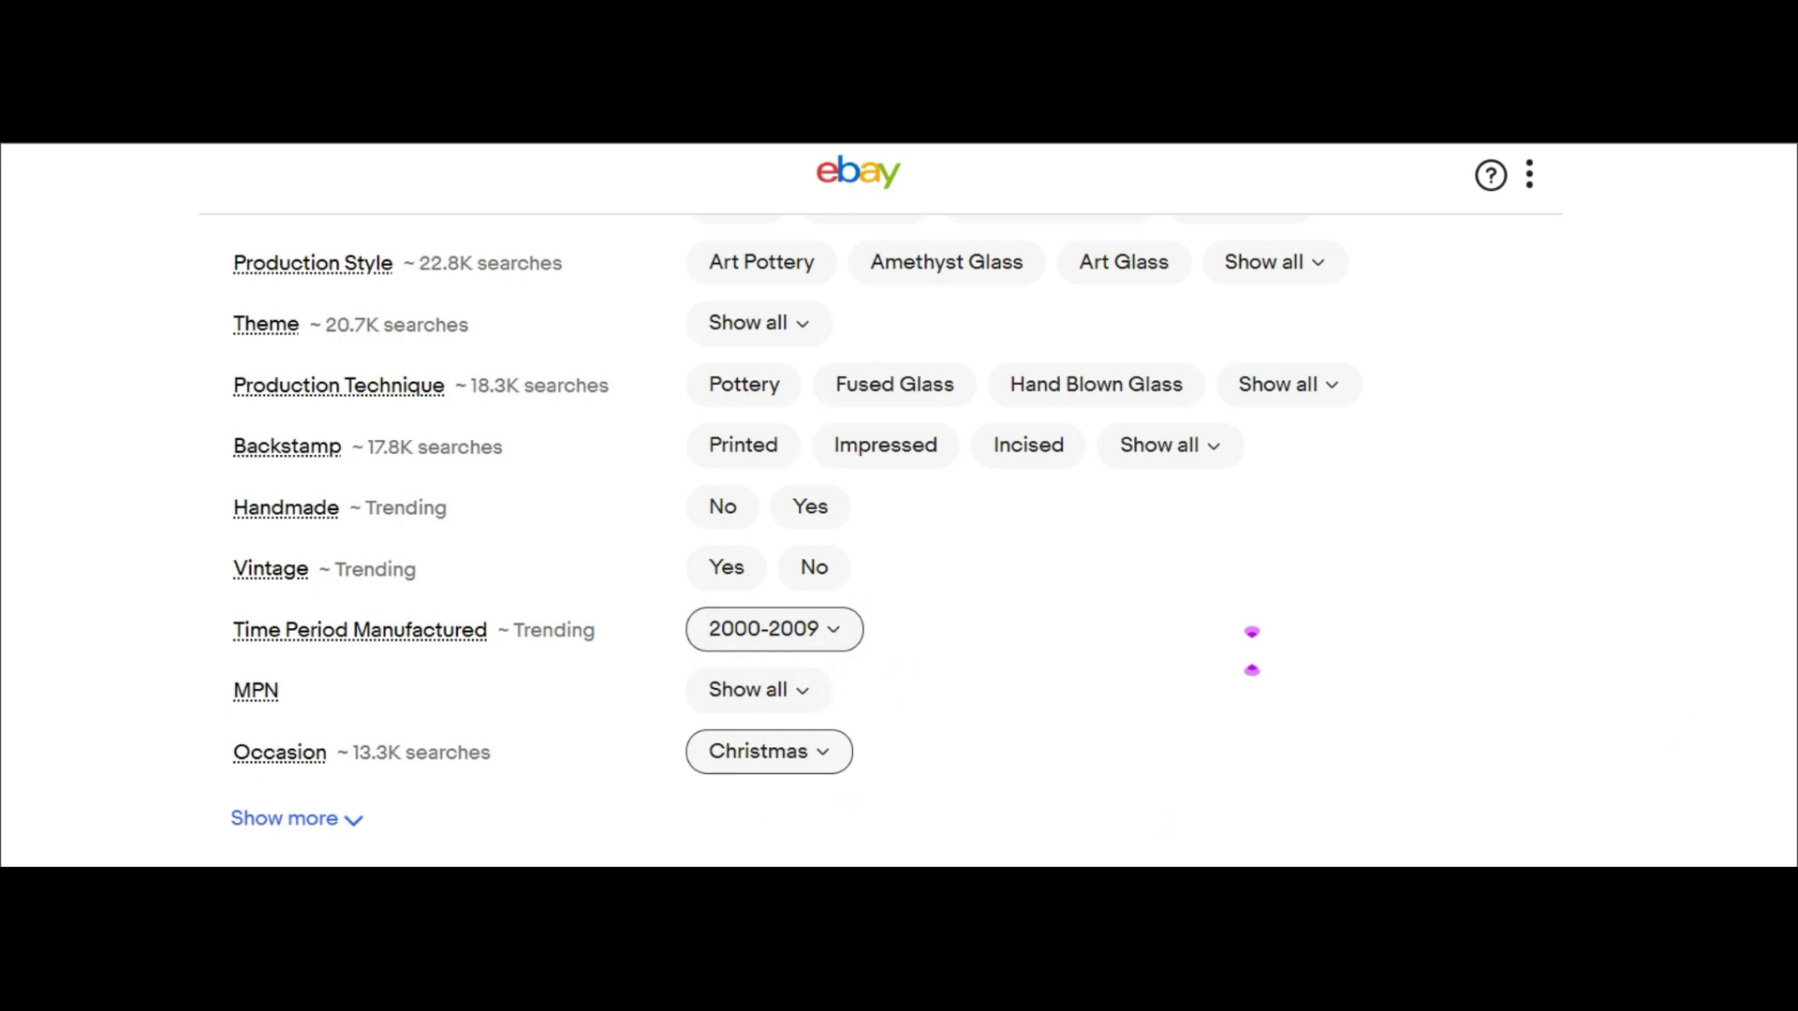
pyautogui.scroll(-8, 1252, 651)
pyautogui.click(1094, 468)
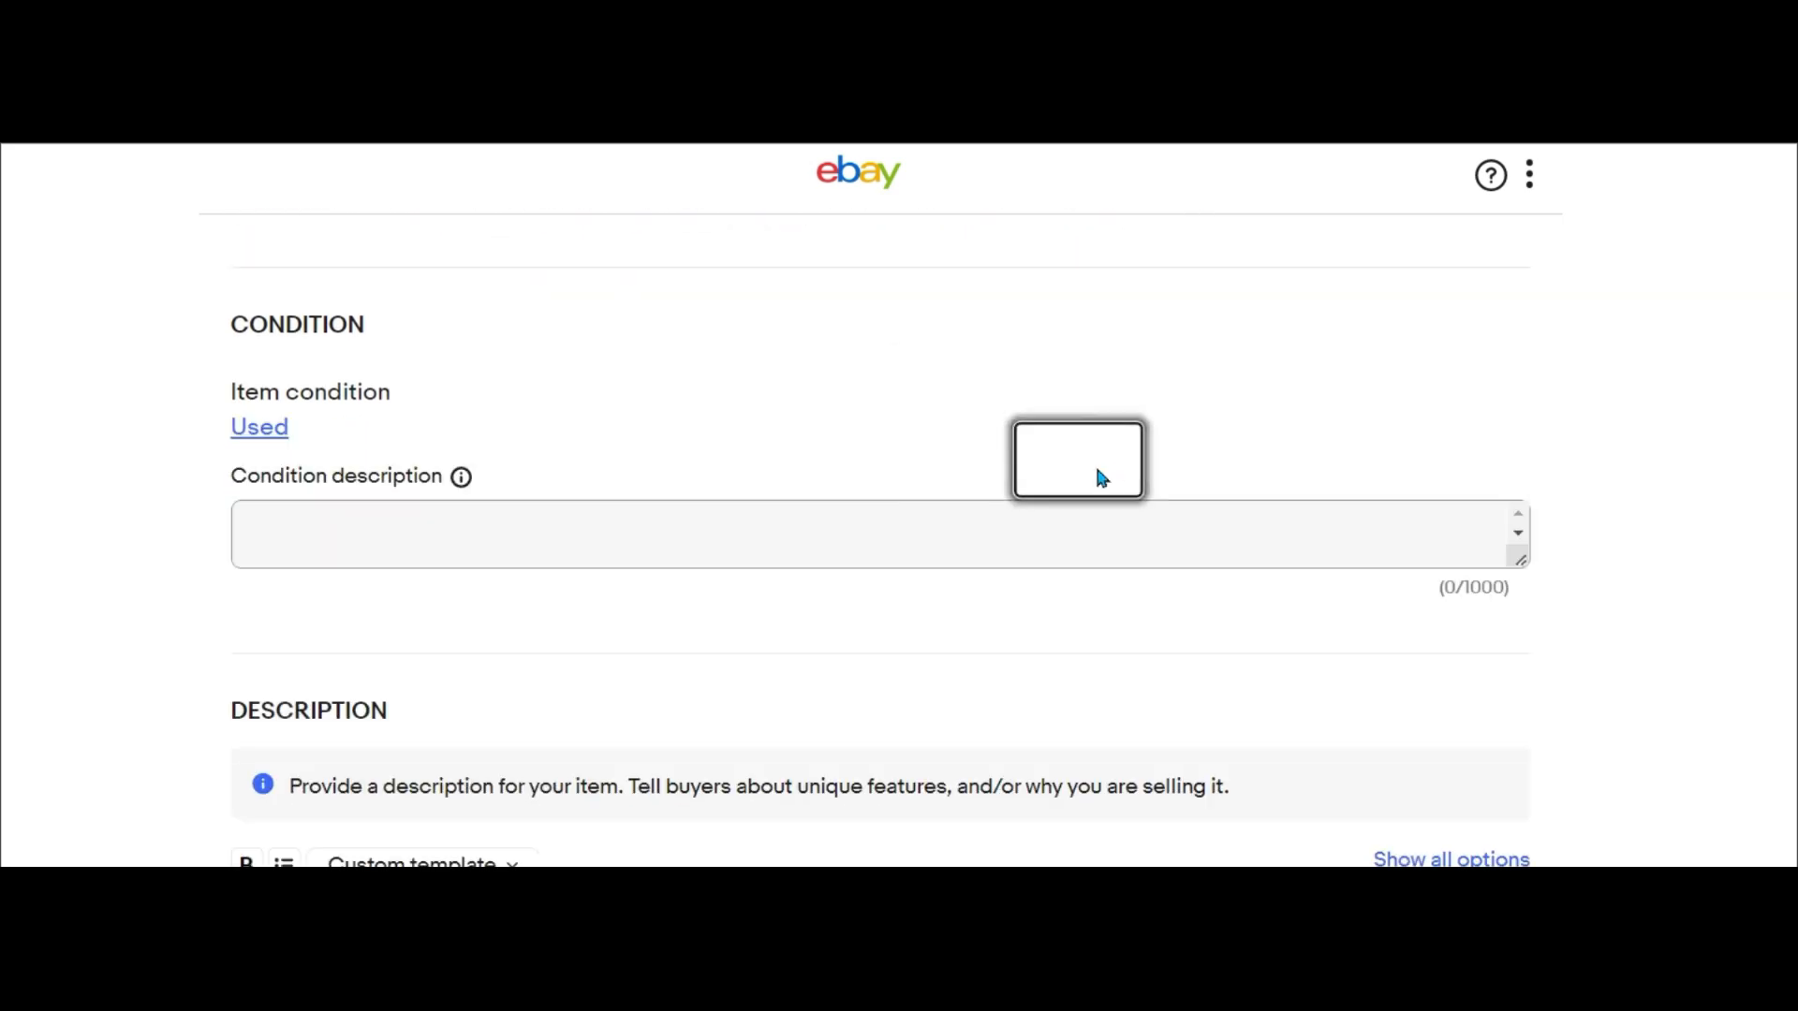
# - Copy the item title "3ct TIENSHAN Folk Craft Gingerbread DINNER PLATES Christmas Green Sponge" into the description
pyautogui.scroll(15, 273, 524)
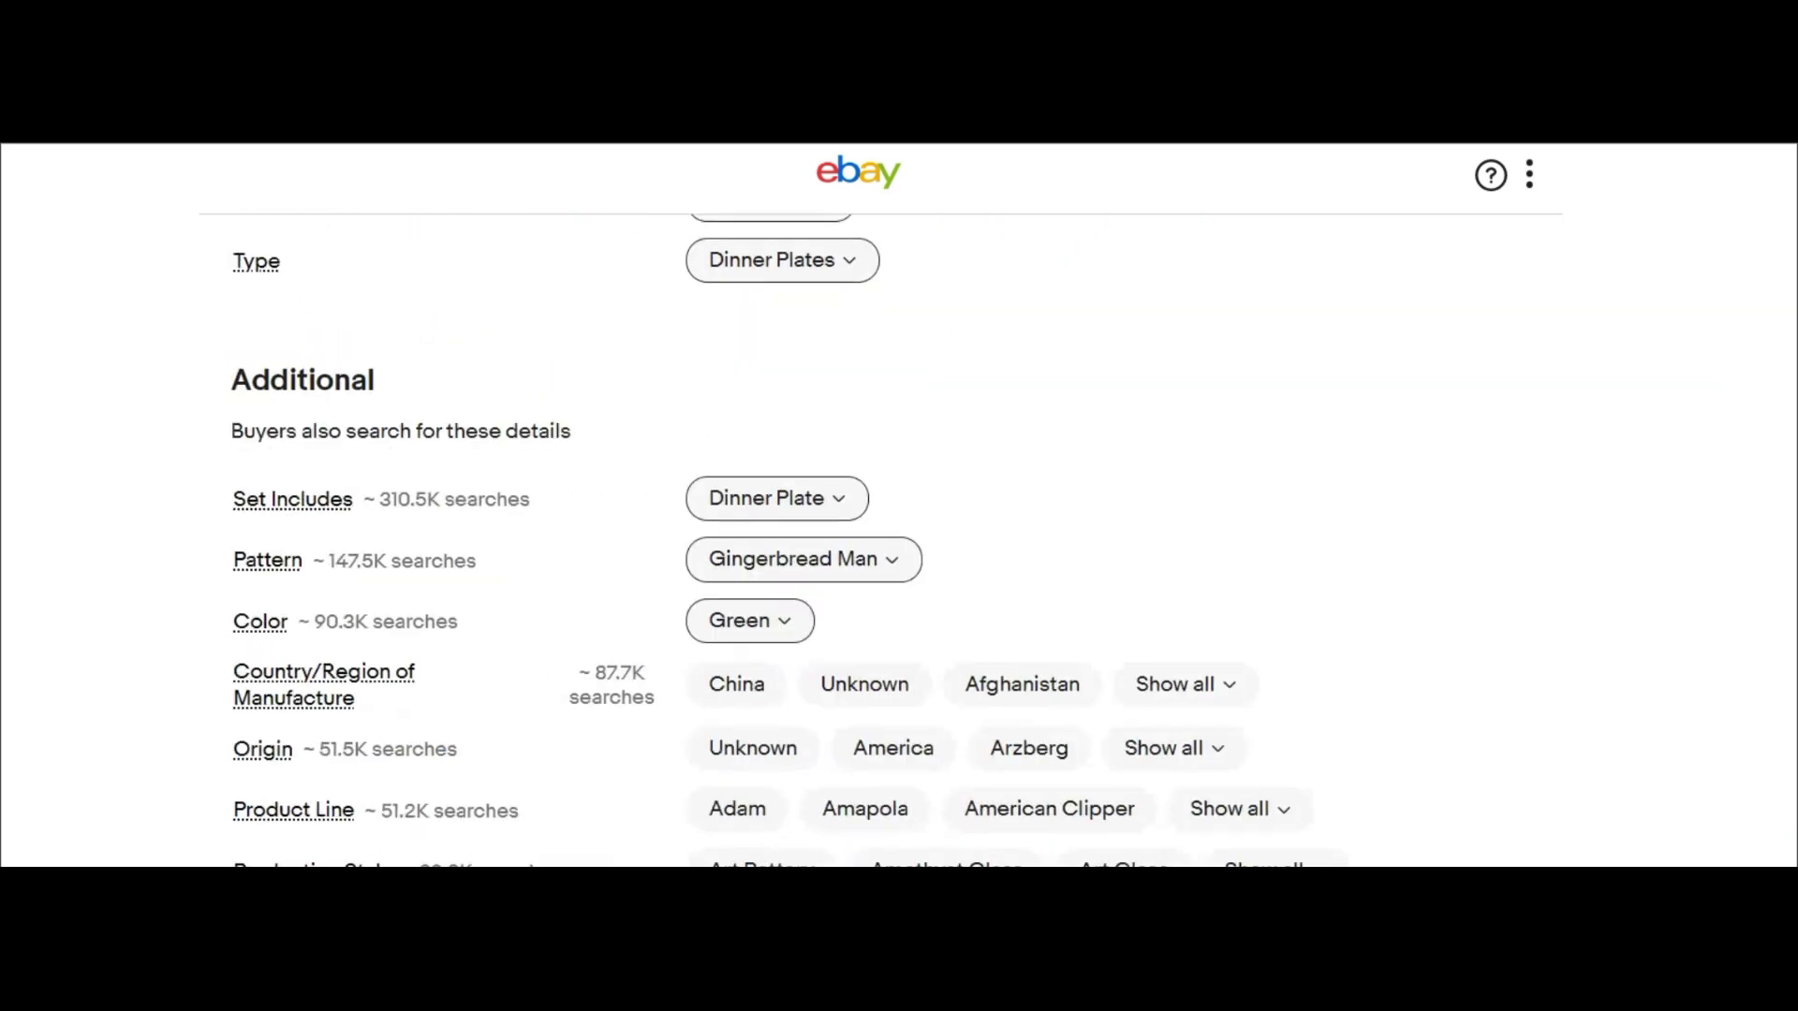
pyautogui.moveTo(249, 514); pyautogui.dragTo(1027, 517)
pyautogui.hotkey('ctrl', 'c')
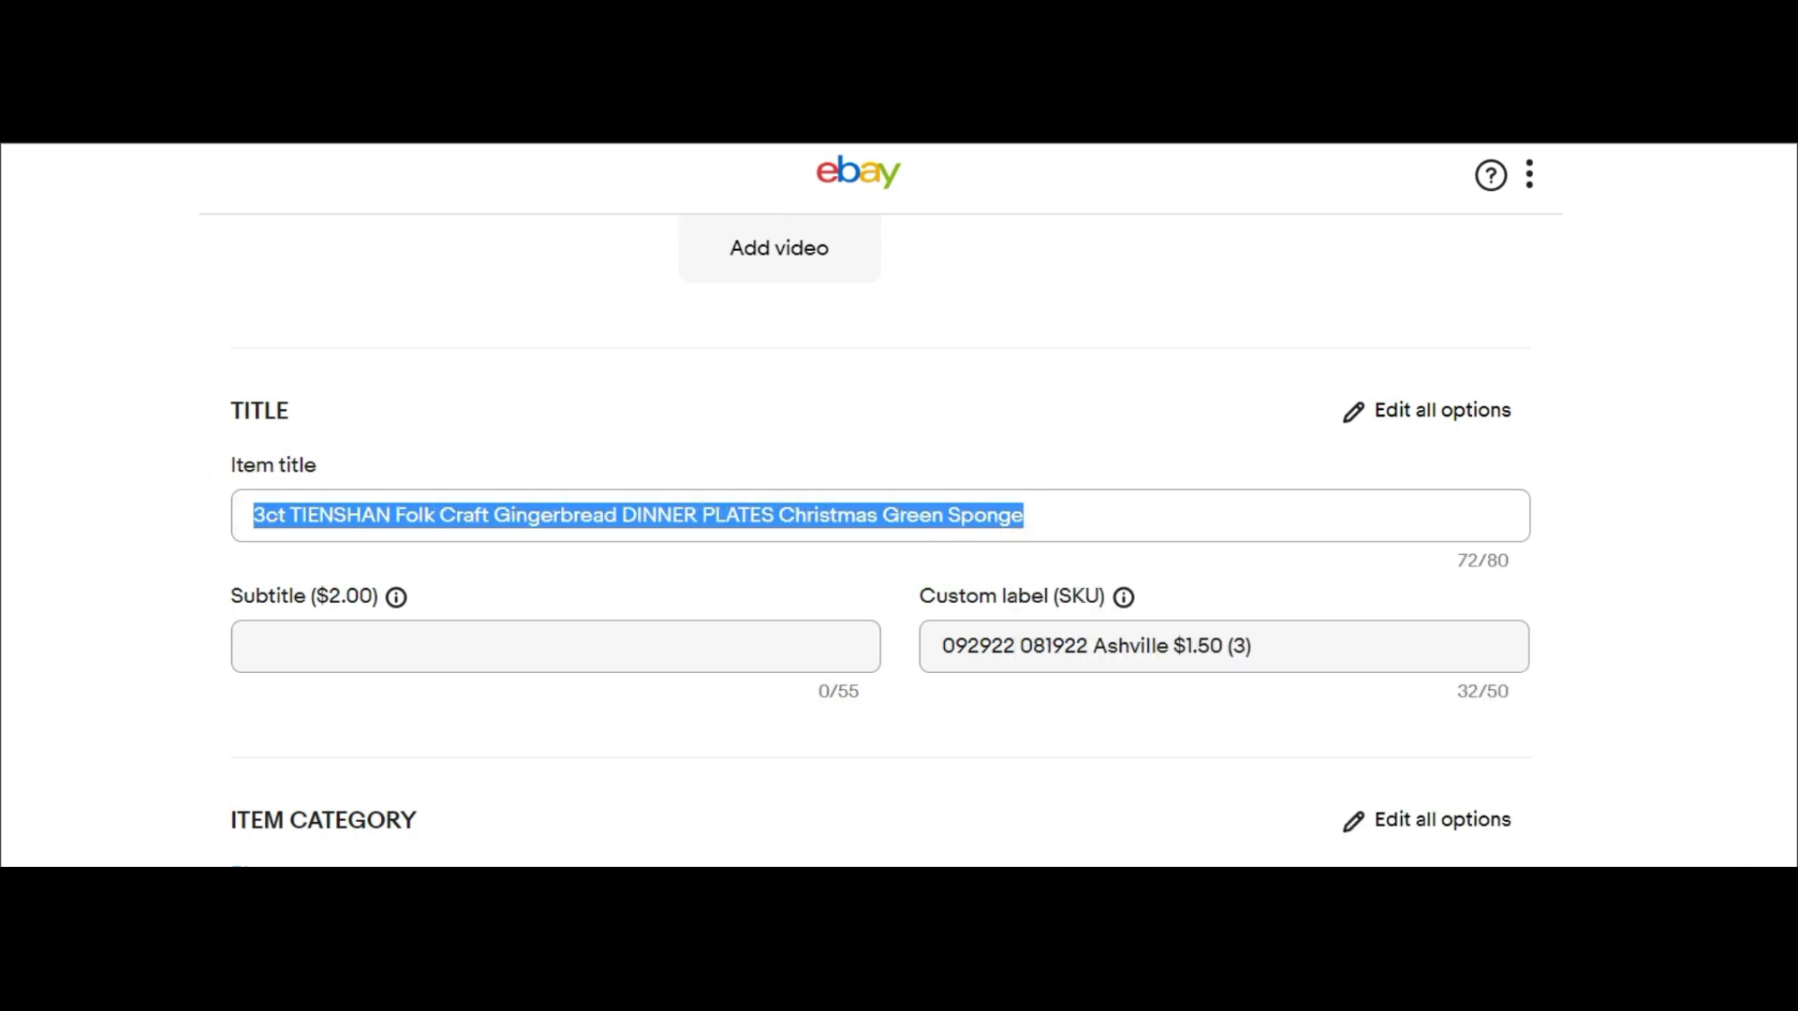
pyautogui.scroll(-15, 881, 562)
pyautogui.rightClick(552, 841)
pyautogui.click(625, 589)
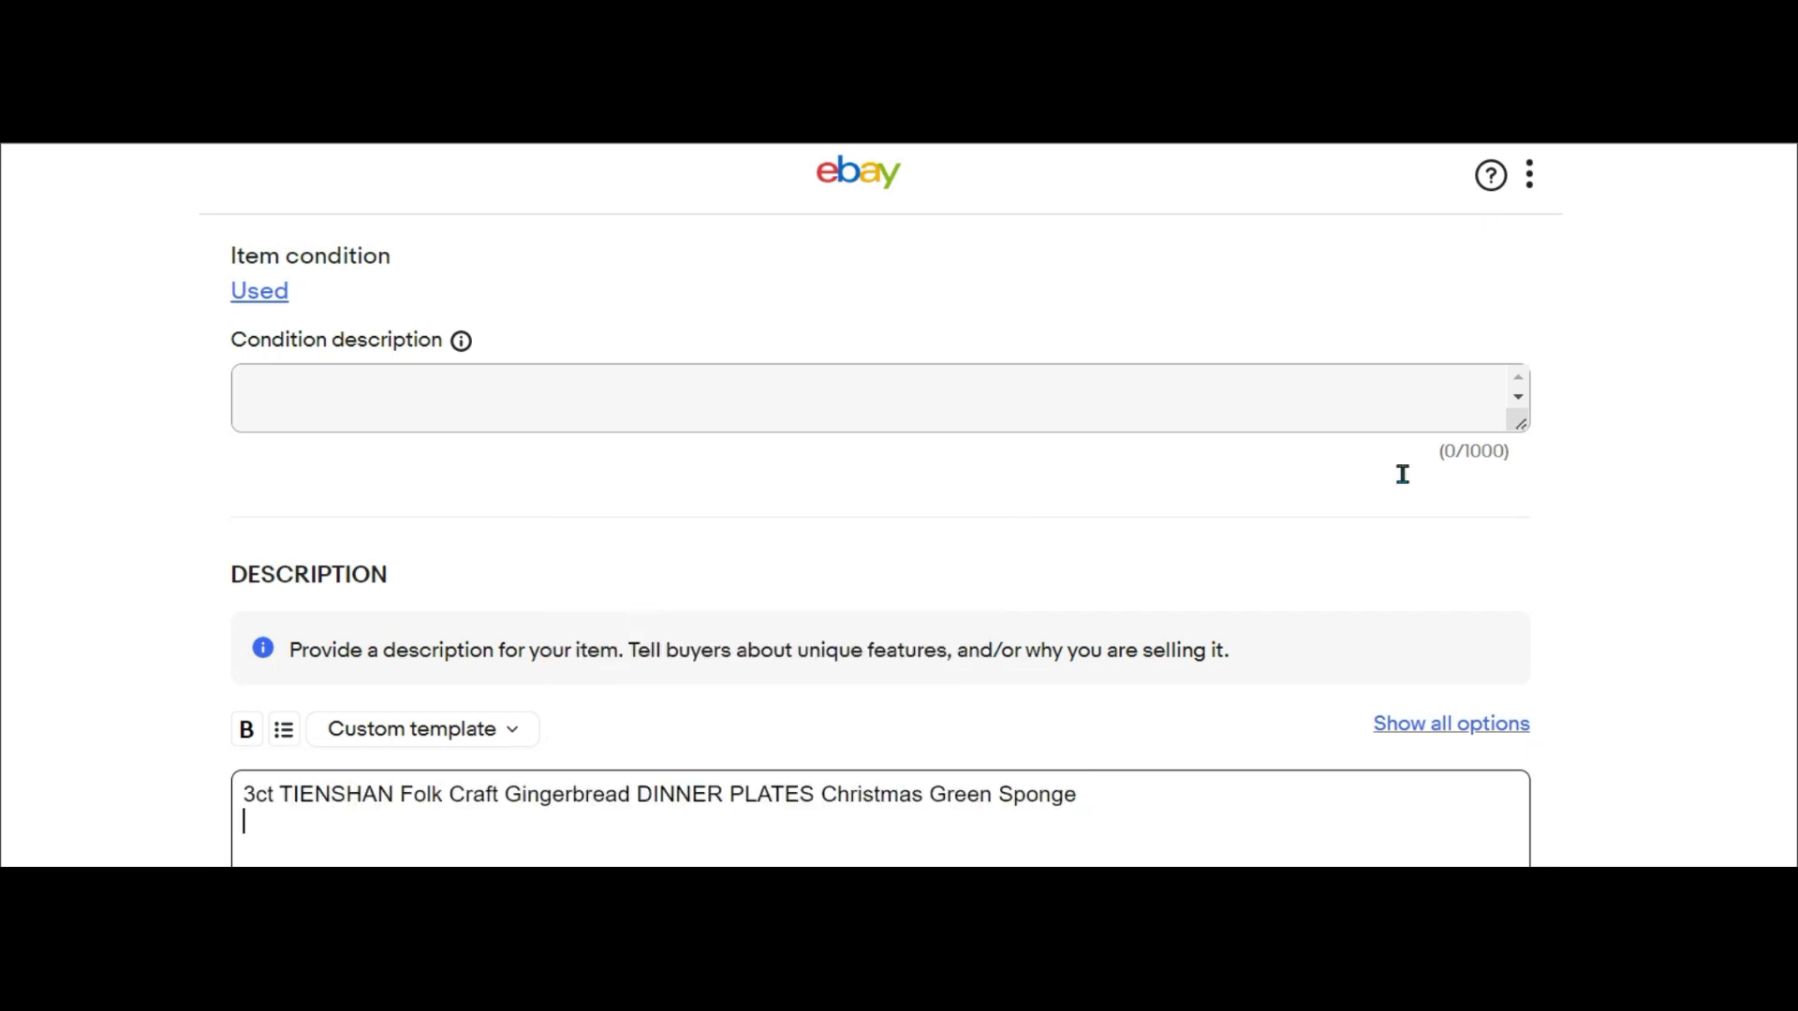
# - Copy the standard condition, packaging and thank-you text from the ebay listing notes in Notepad into the description below the title
pyautogui.hotkey('alt', 'Tab')
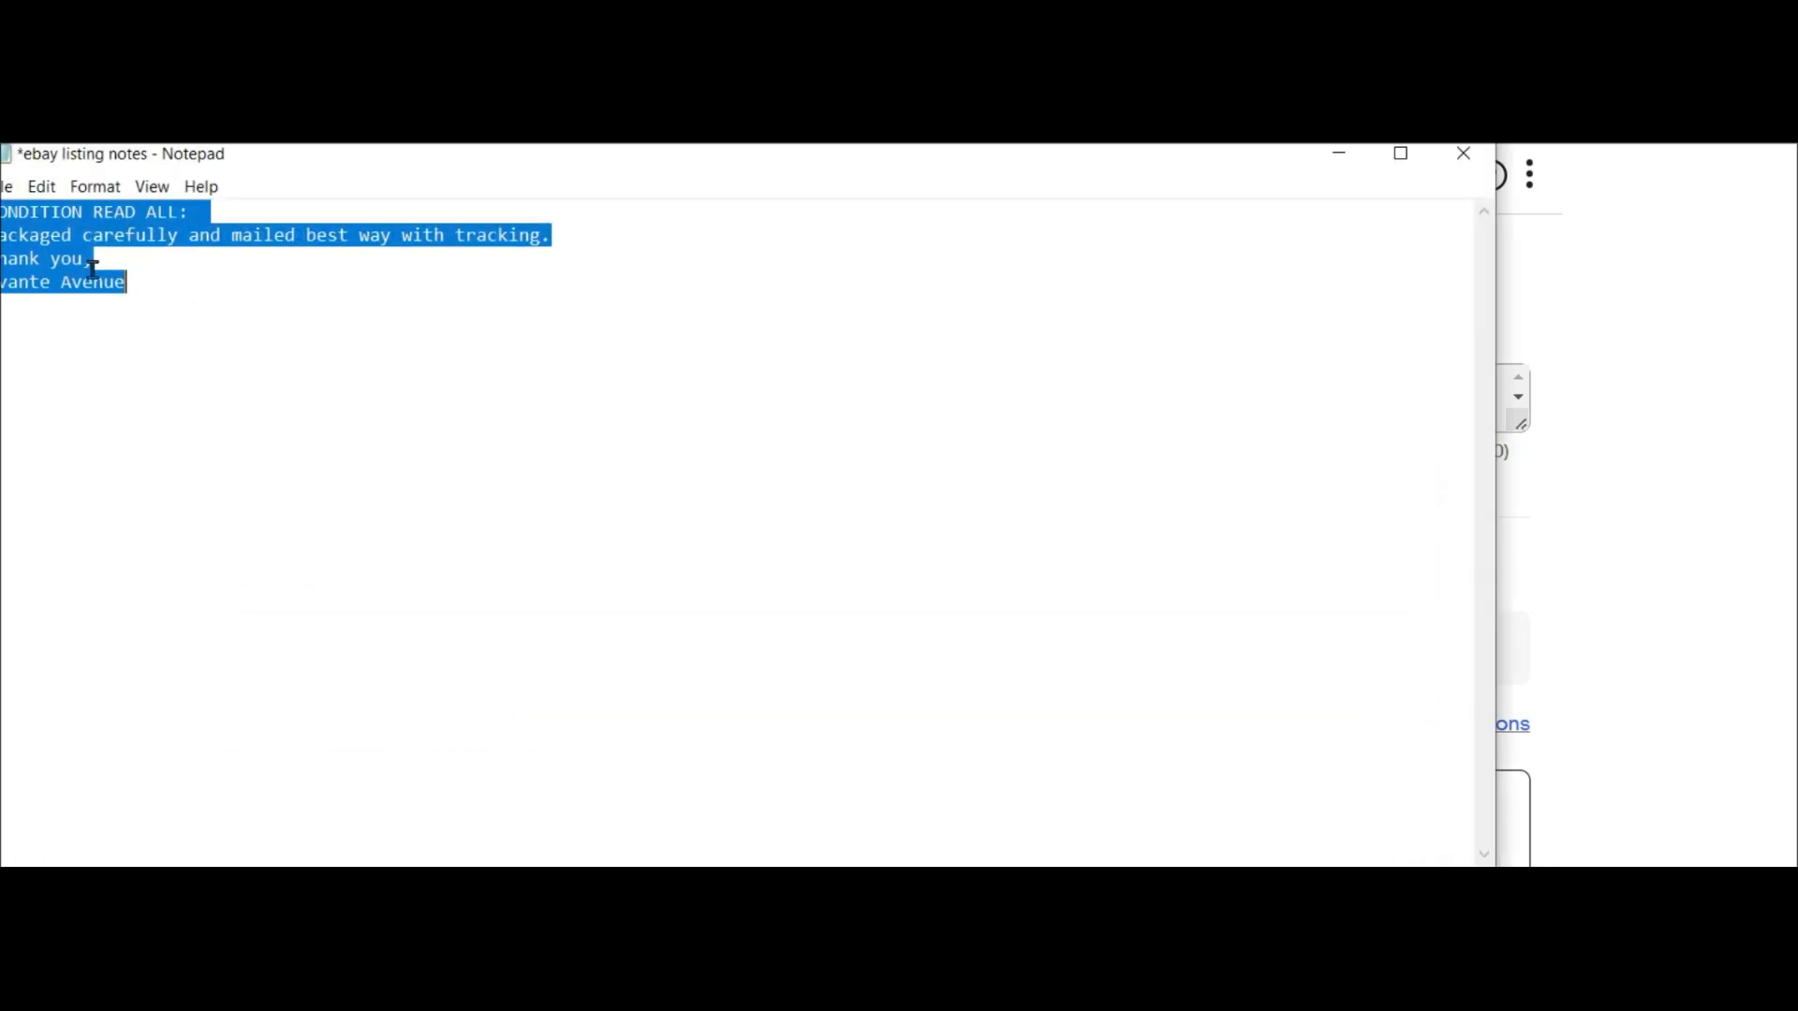
pyautogui.rightClick(88, 262)
pyautogui.click(166, 347)
pyautogui.hotkey('alt', 'Tab')
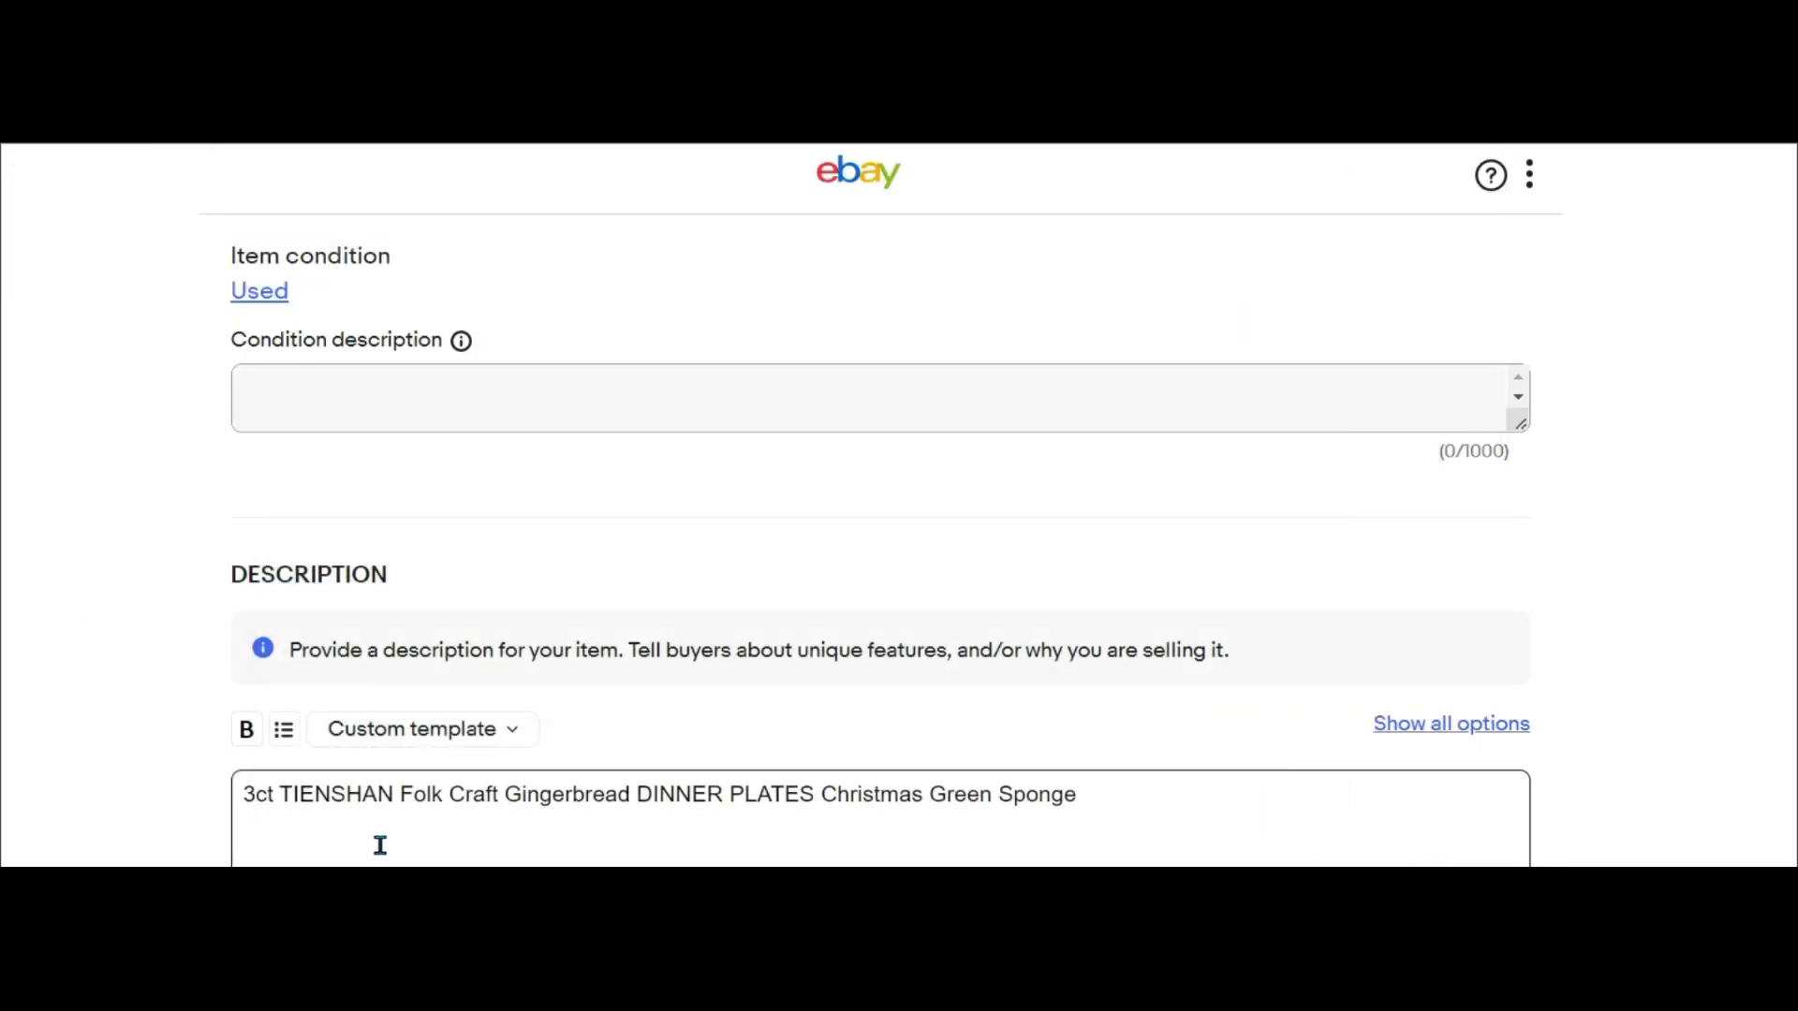
pyautogui.rightClick(380, 840)
pyautogui.click(494, 579)
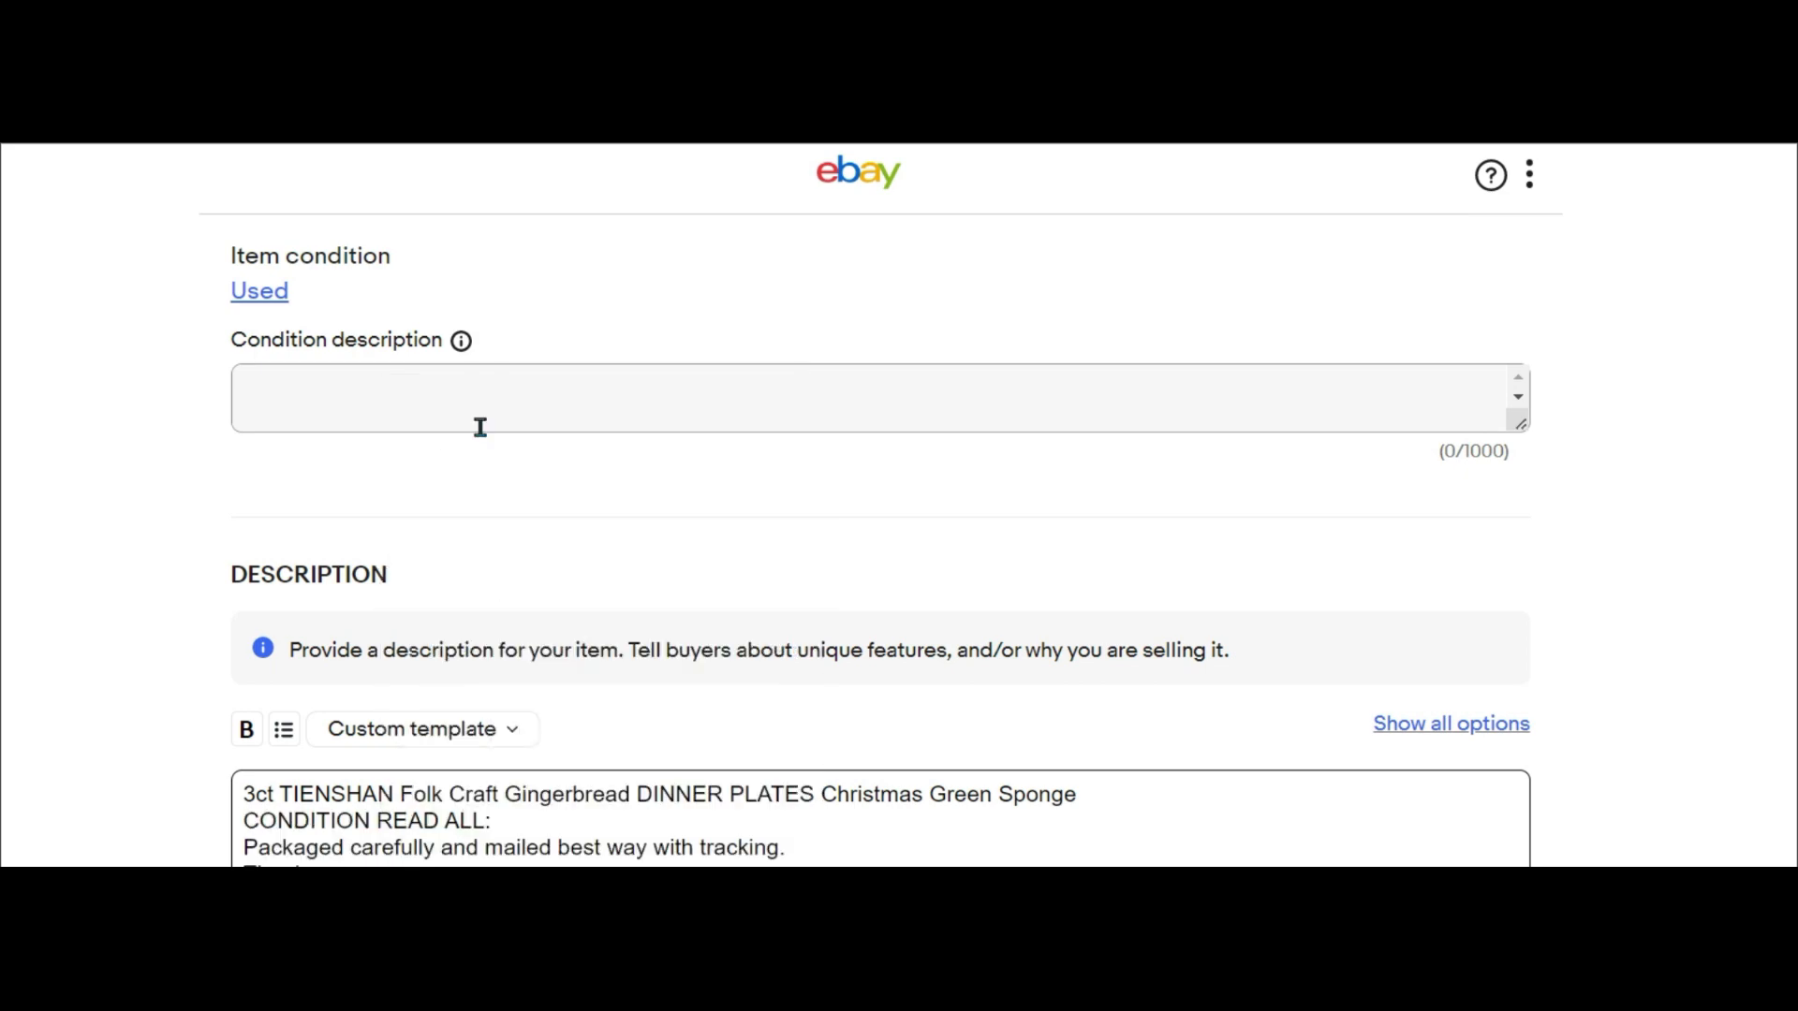
# - Enter the condition description "READ ALL: pre-owned, vintage used, some utensil scratches, no chips, no cracks. See ALL photos. Approx. 10 3/8 in diameter. See ALL photos."
pyautogui.click(473, 386)
pyautogui.write('READ ALL:')
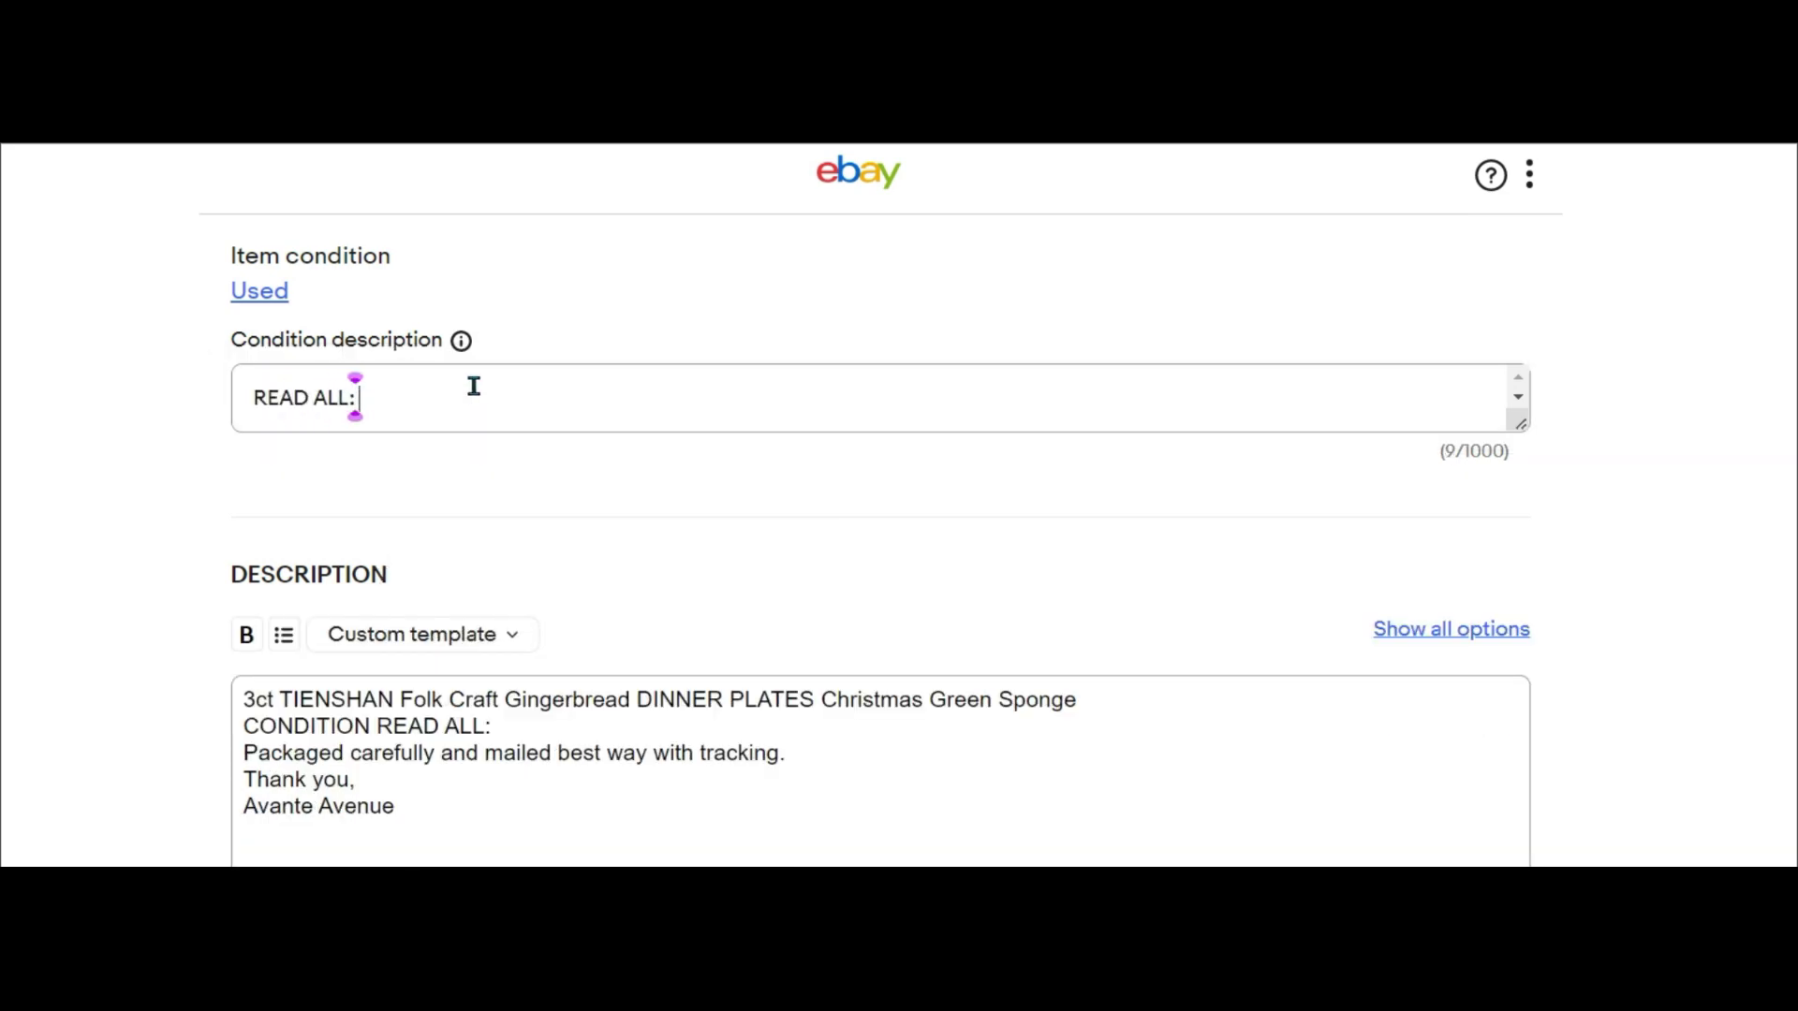
pyautogui.write(' pre-owned, vintage ')
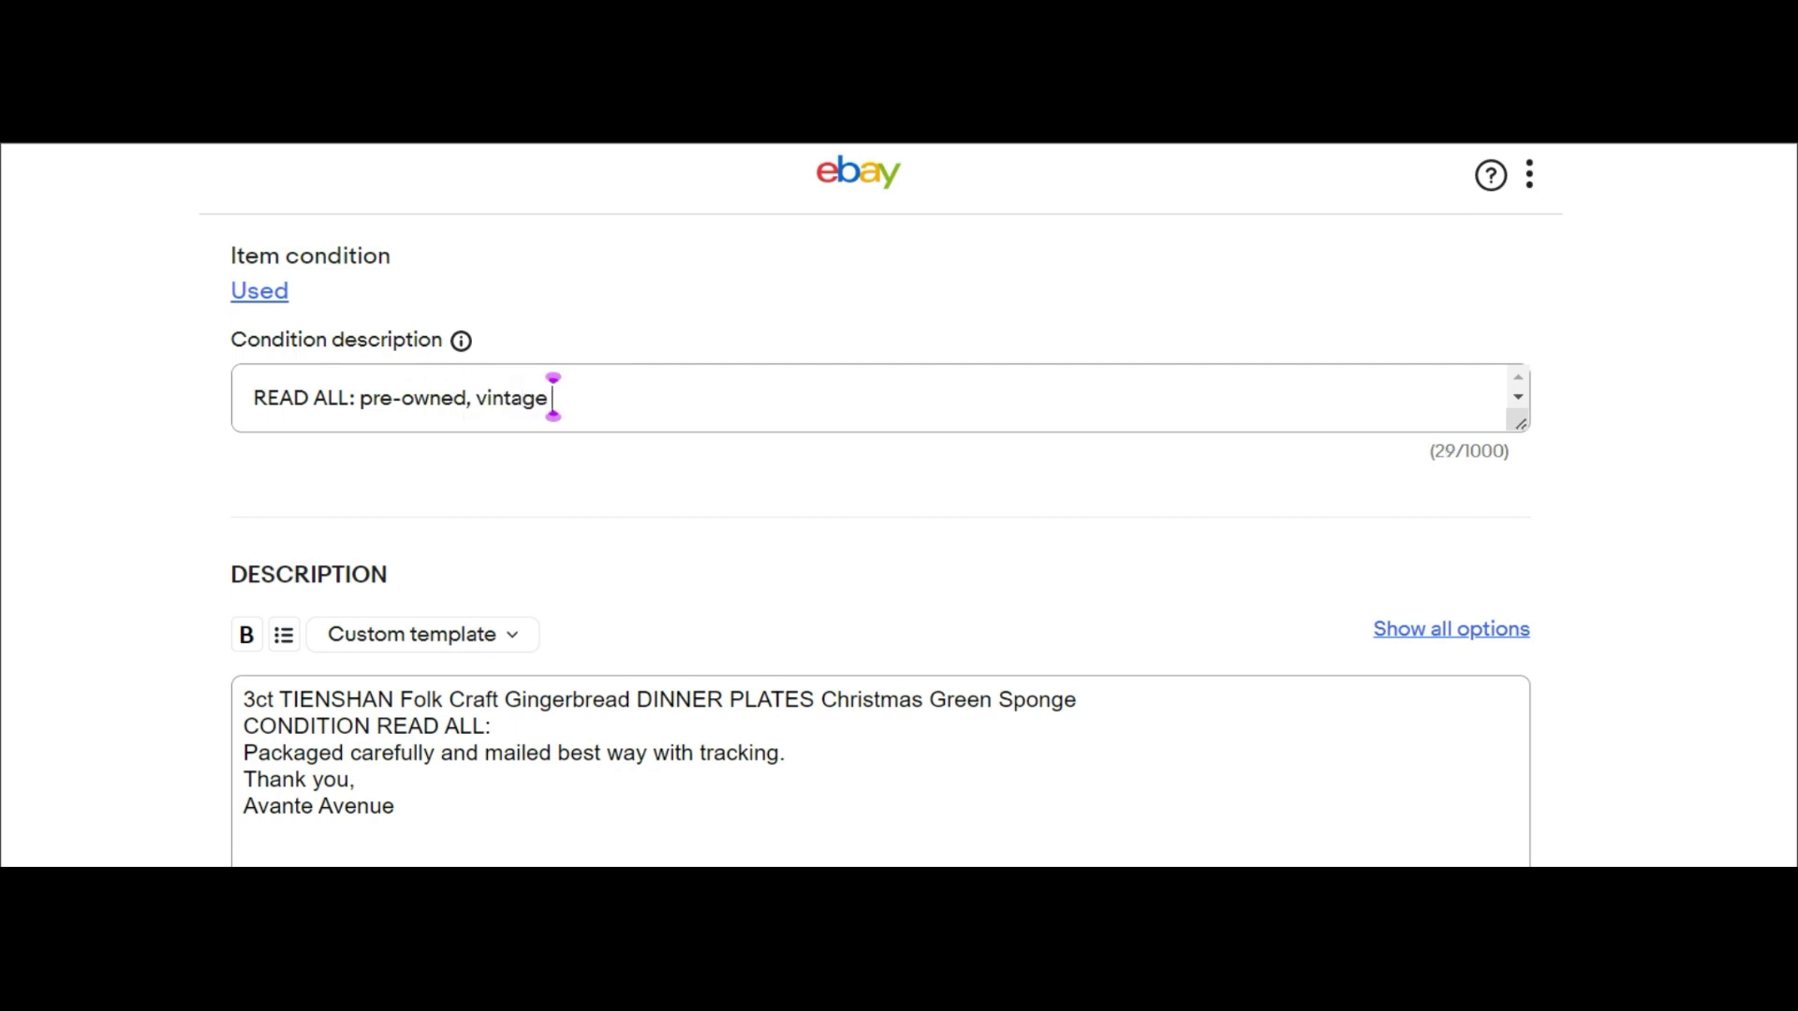
pyautogui.write('used, some uten')
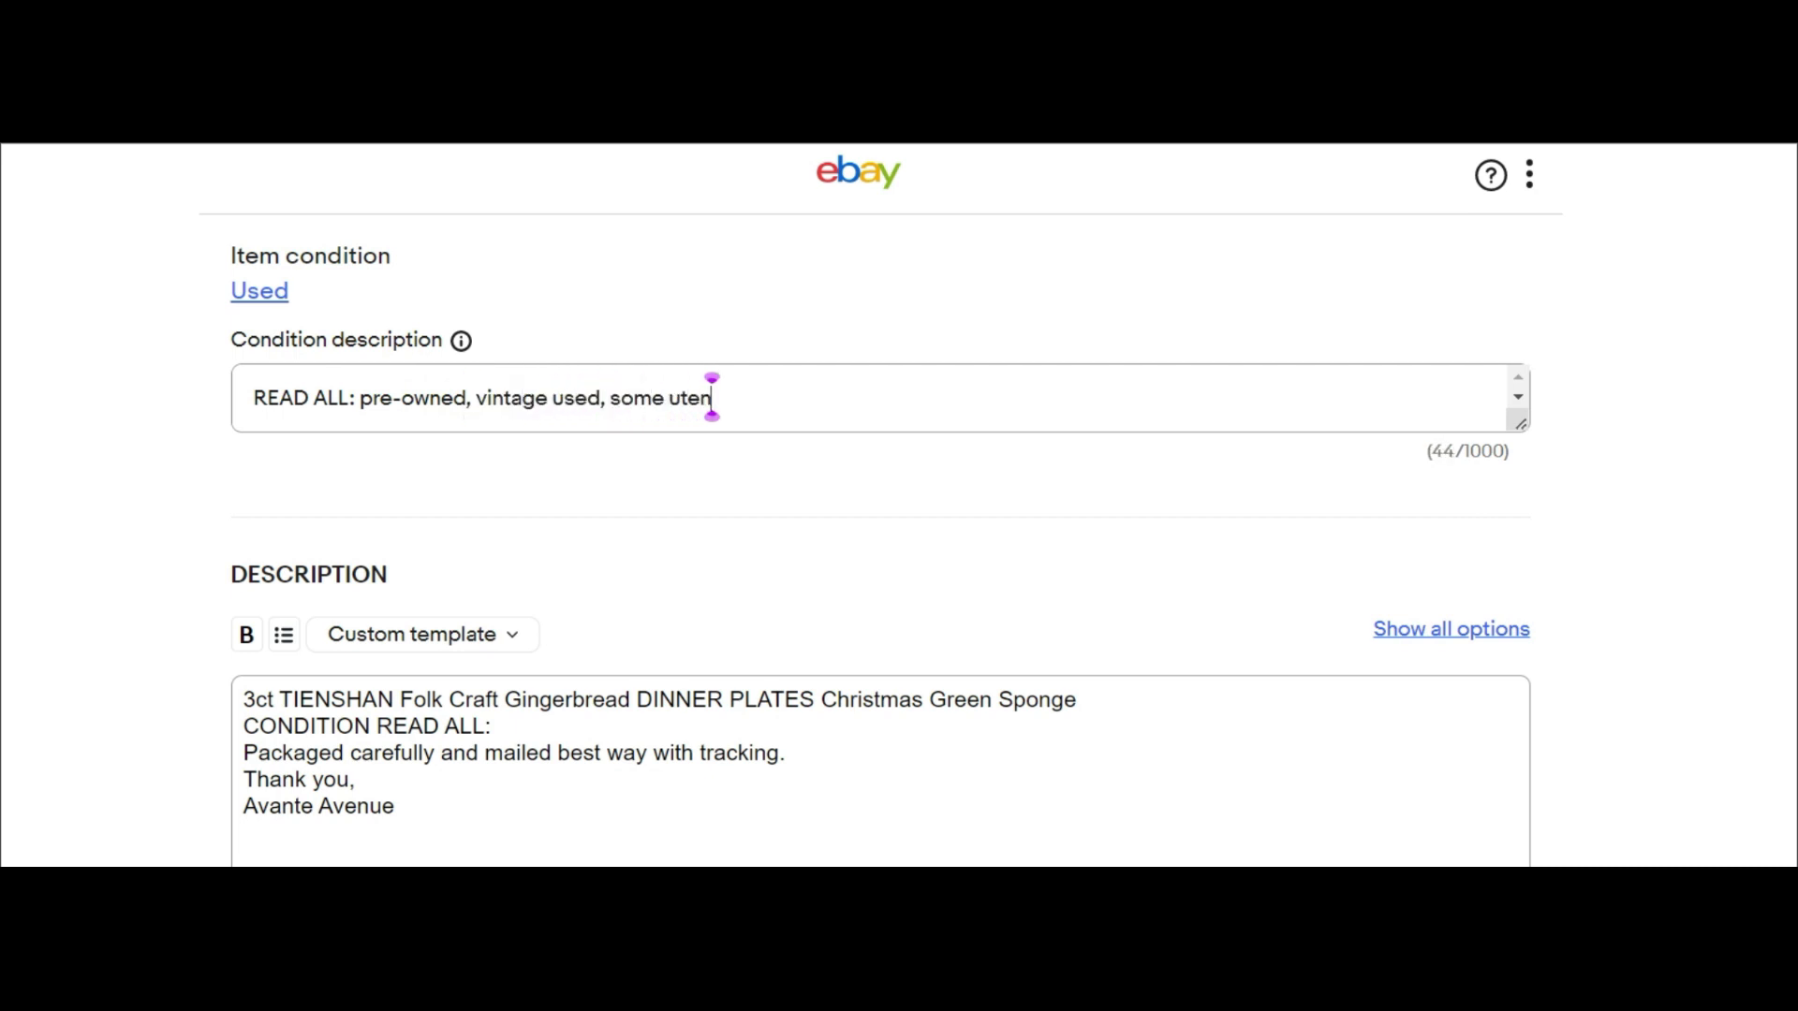
pyautogui.write('sil scratches, no chips, no')
pyautogui.press('BackSpace')
pyautogui.press('BackSpace')
pyautogui.write('no cracks. See')
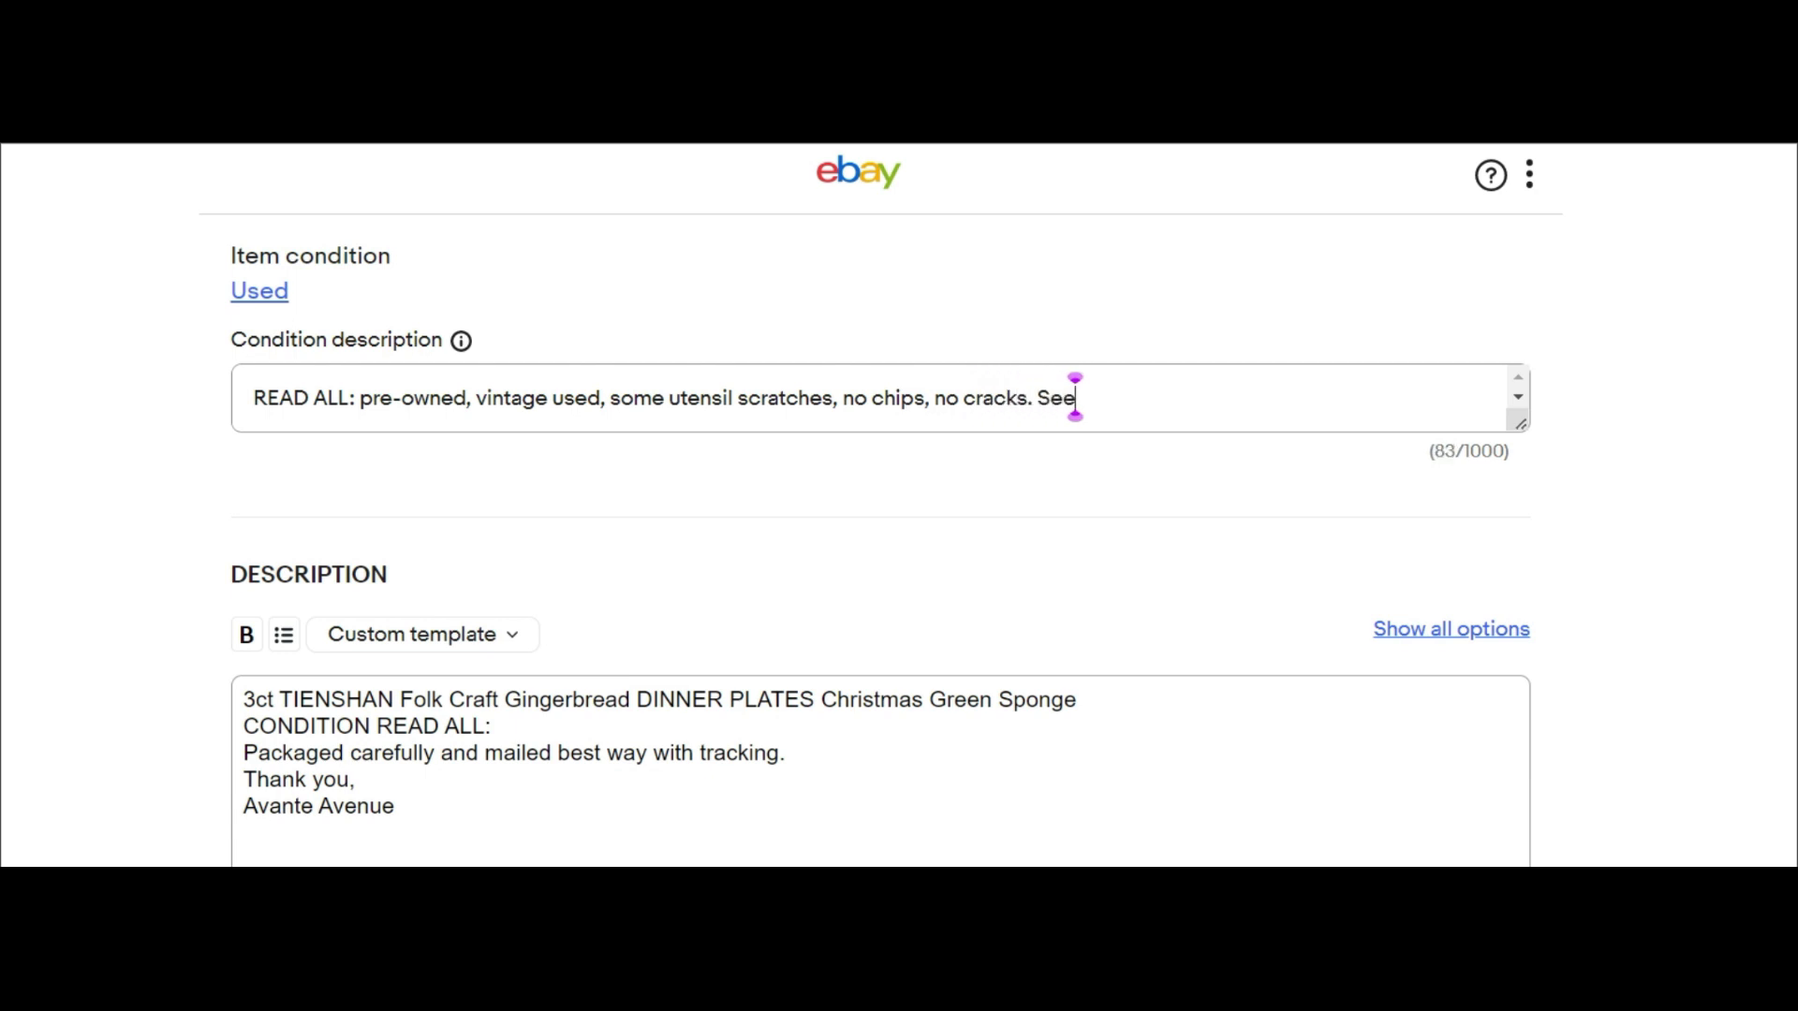
pyautogui.write(' ALL photos. Approx.')
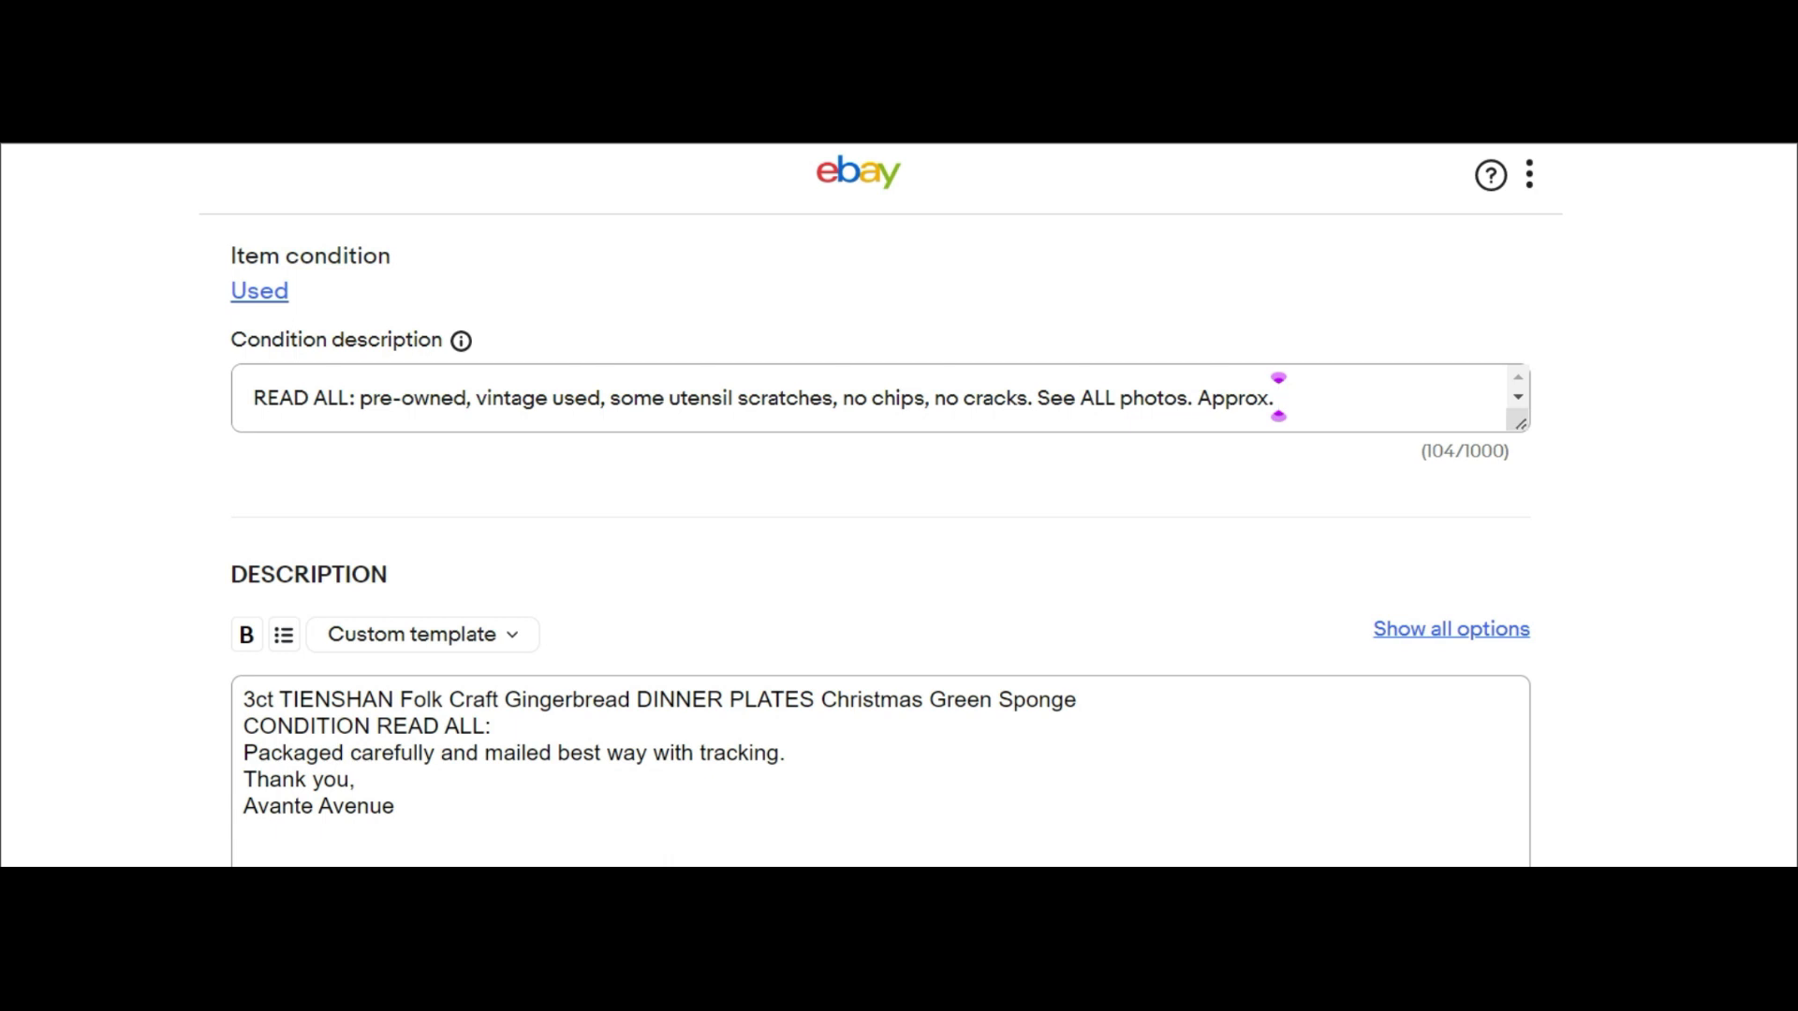
pyautogui.write('10 3/8 in diameter')
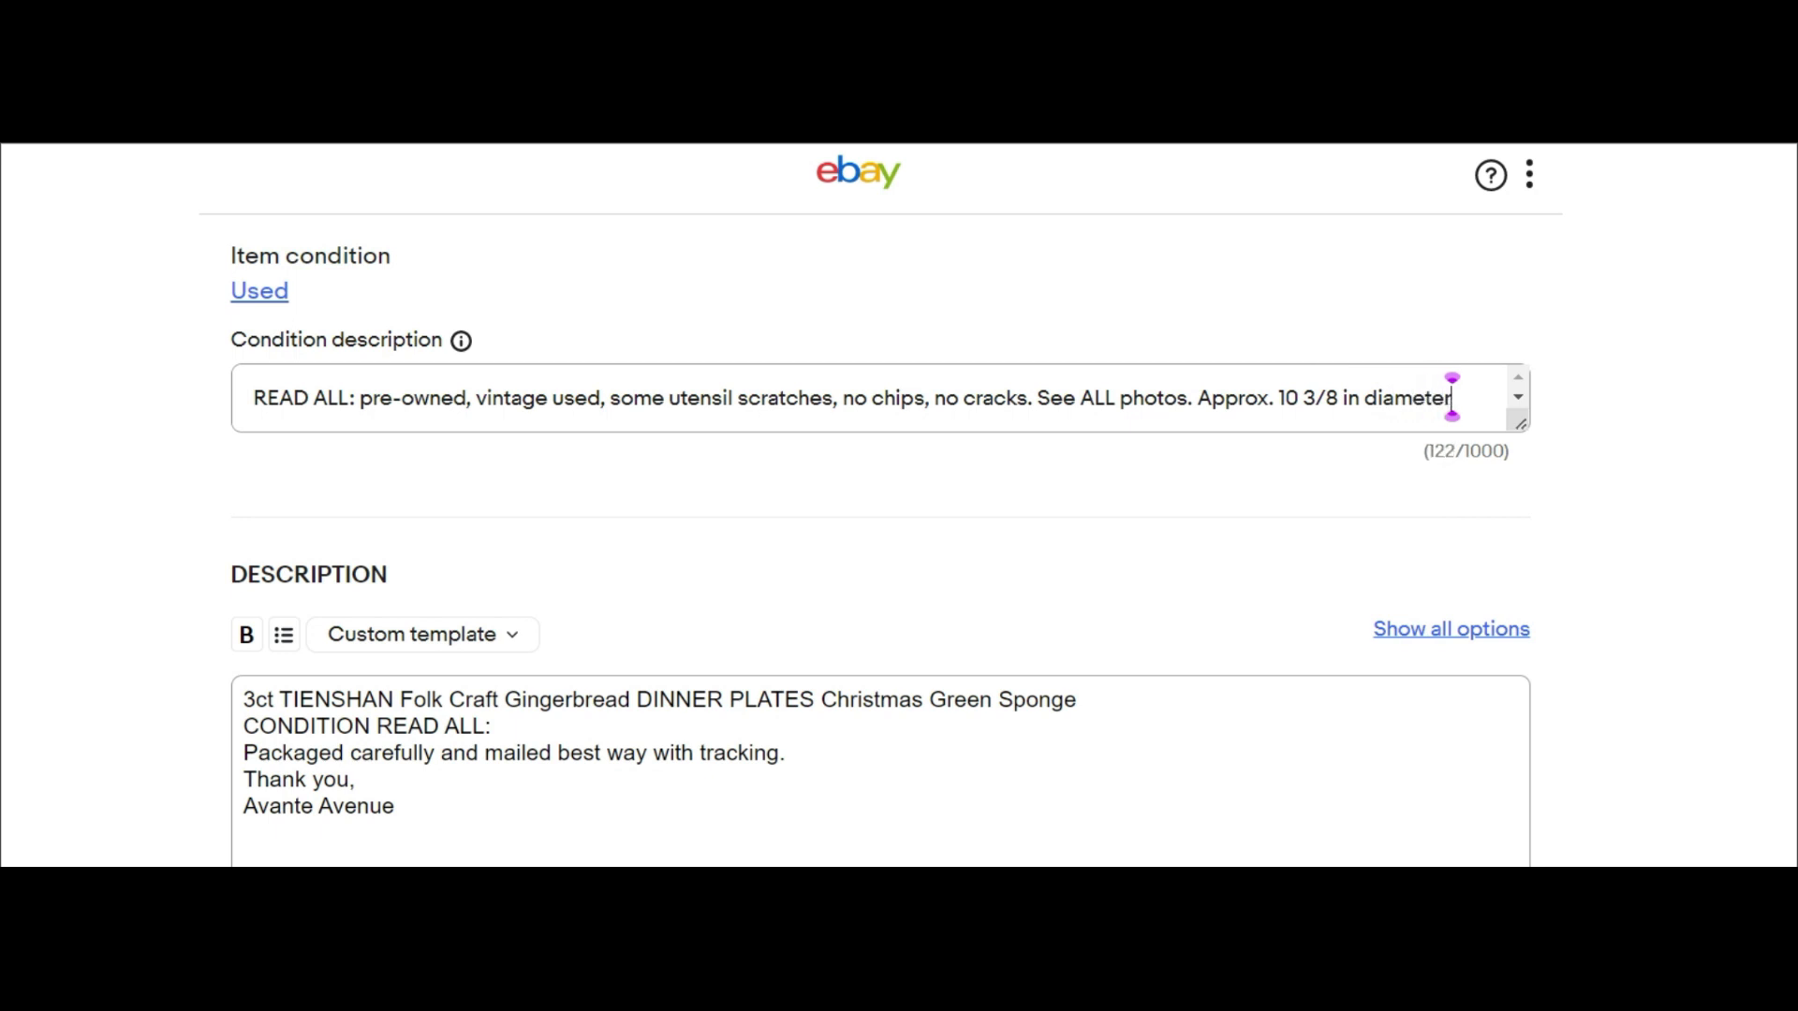
pyautogui.write('. See ALL photos.')
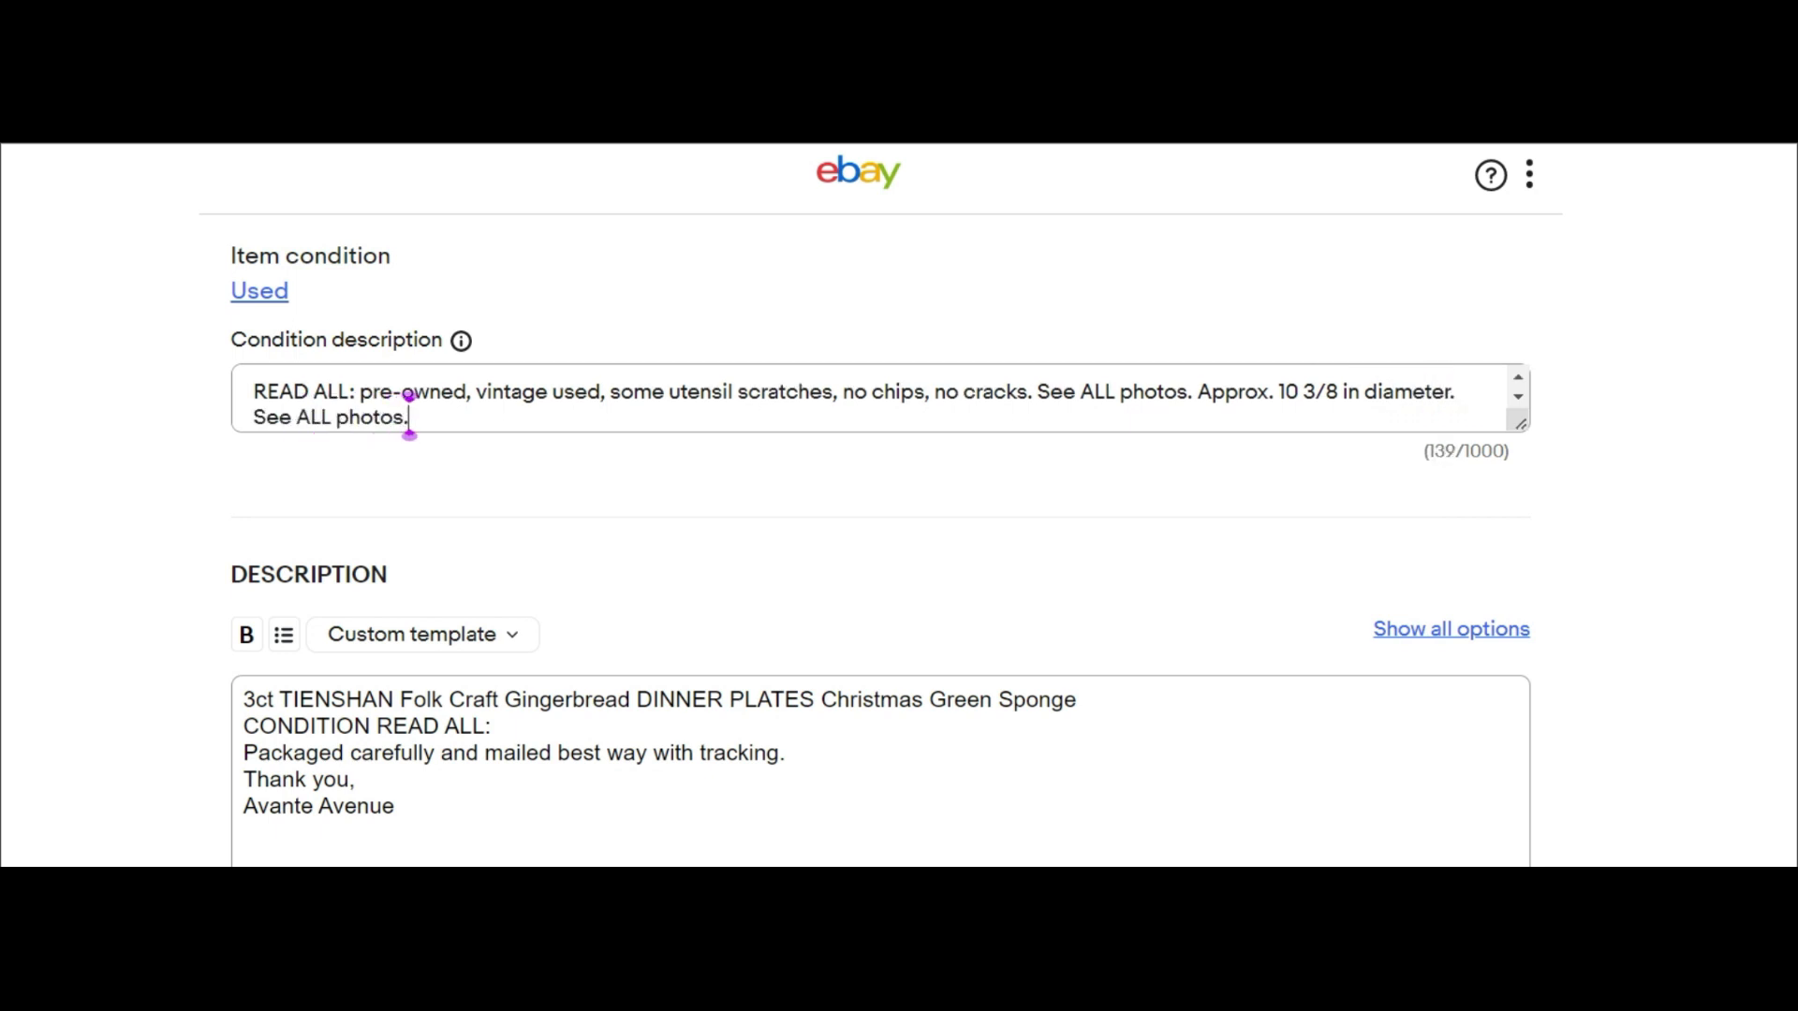
# - Copy the condition text from "pre-owned" onward into the description after "CONDITION READ ALL:"
pyautogui.moveTo(249, 394); pyautogui.dragTo(445, 405)
pyautogui.rightClick(446, 404)
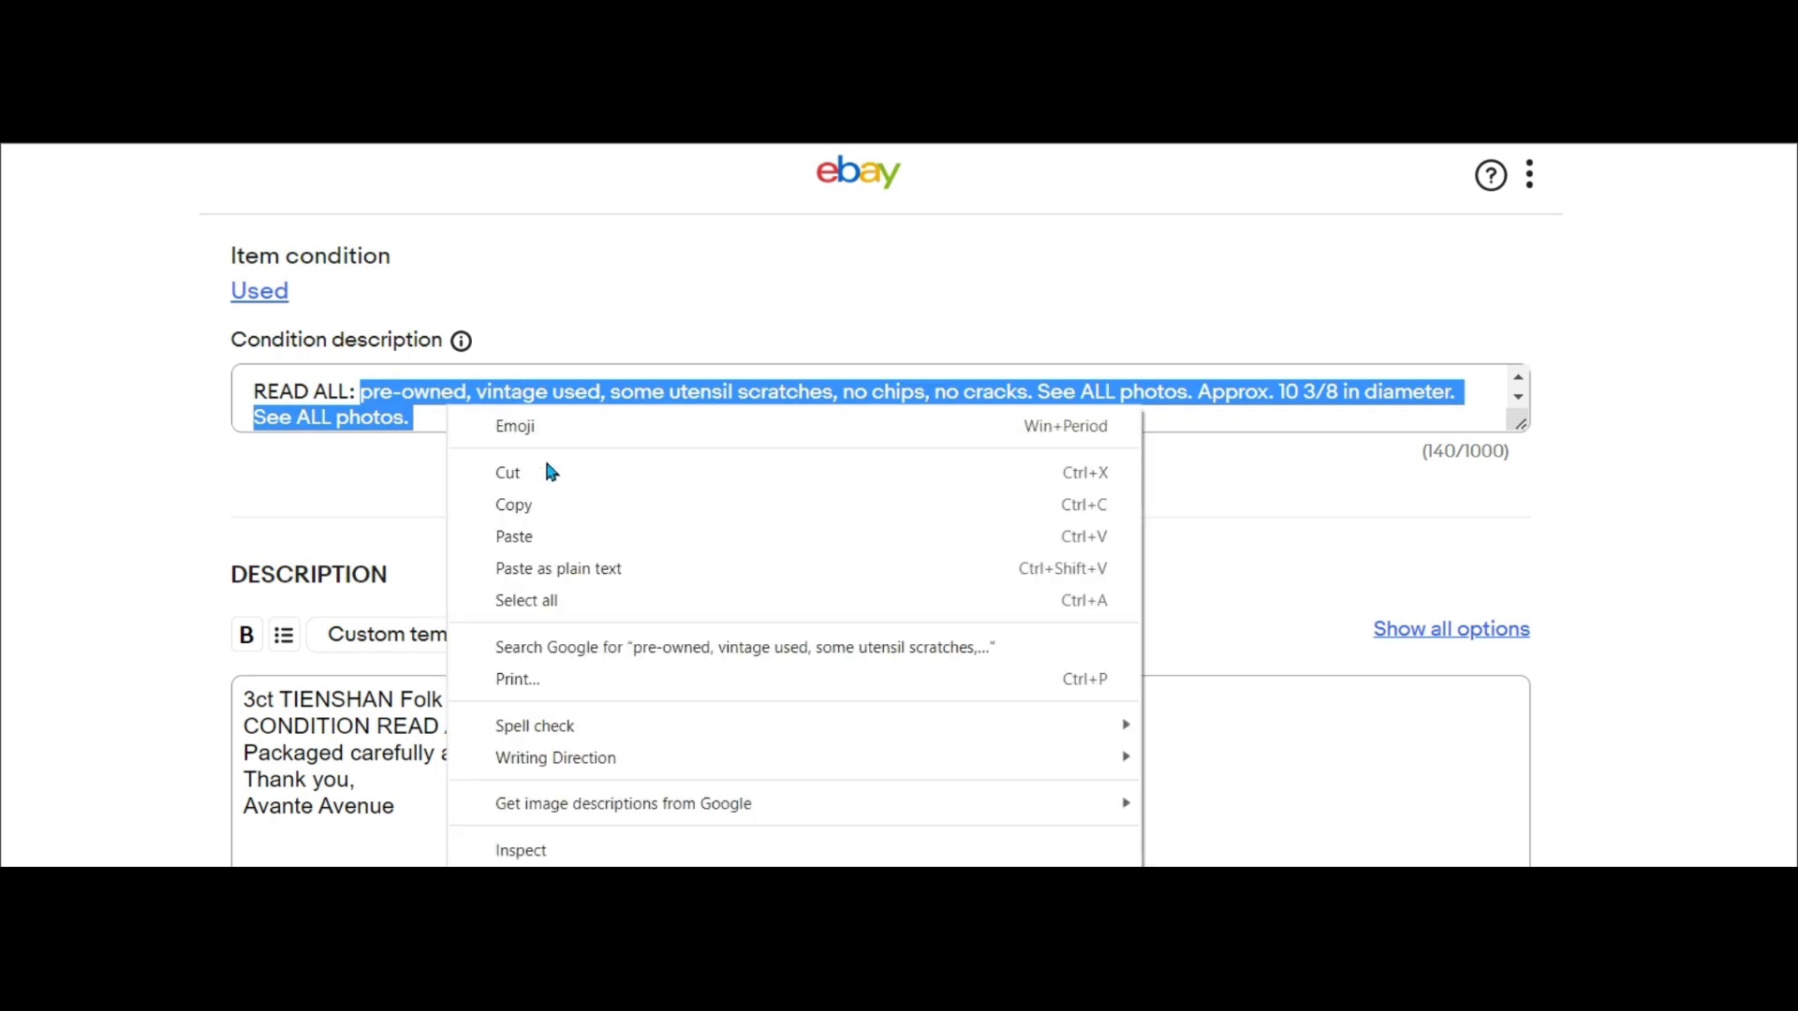
pyautogui.click(532, 506)
pyautogui.click(540, 718)
pyautogui.rightClick(540, 718)
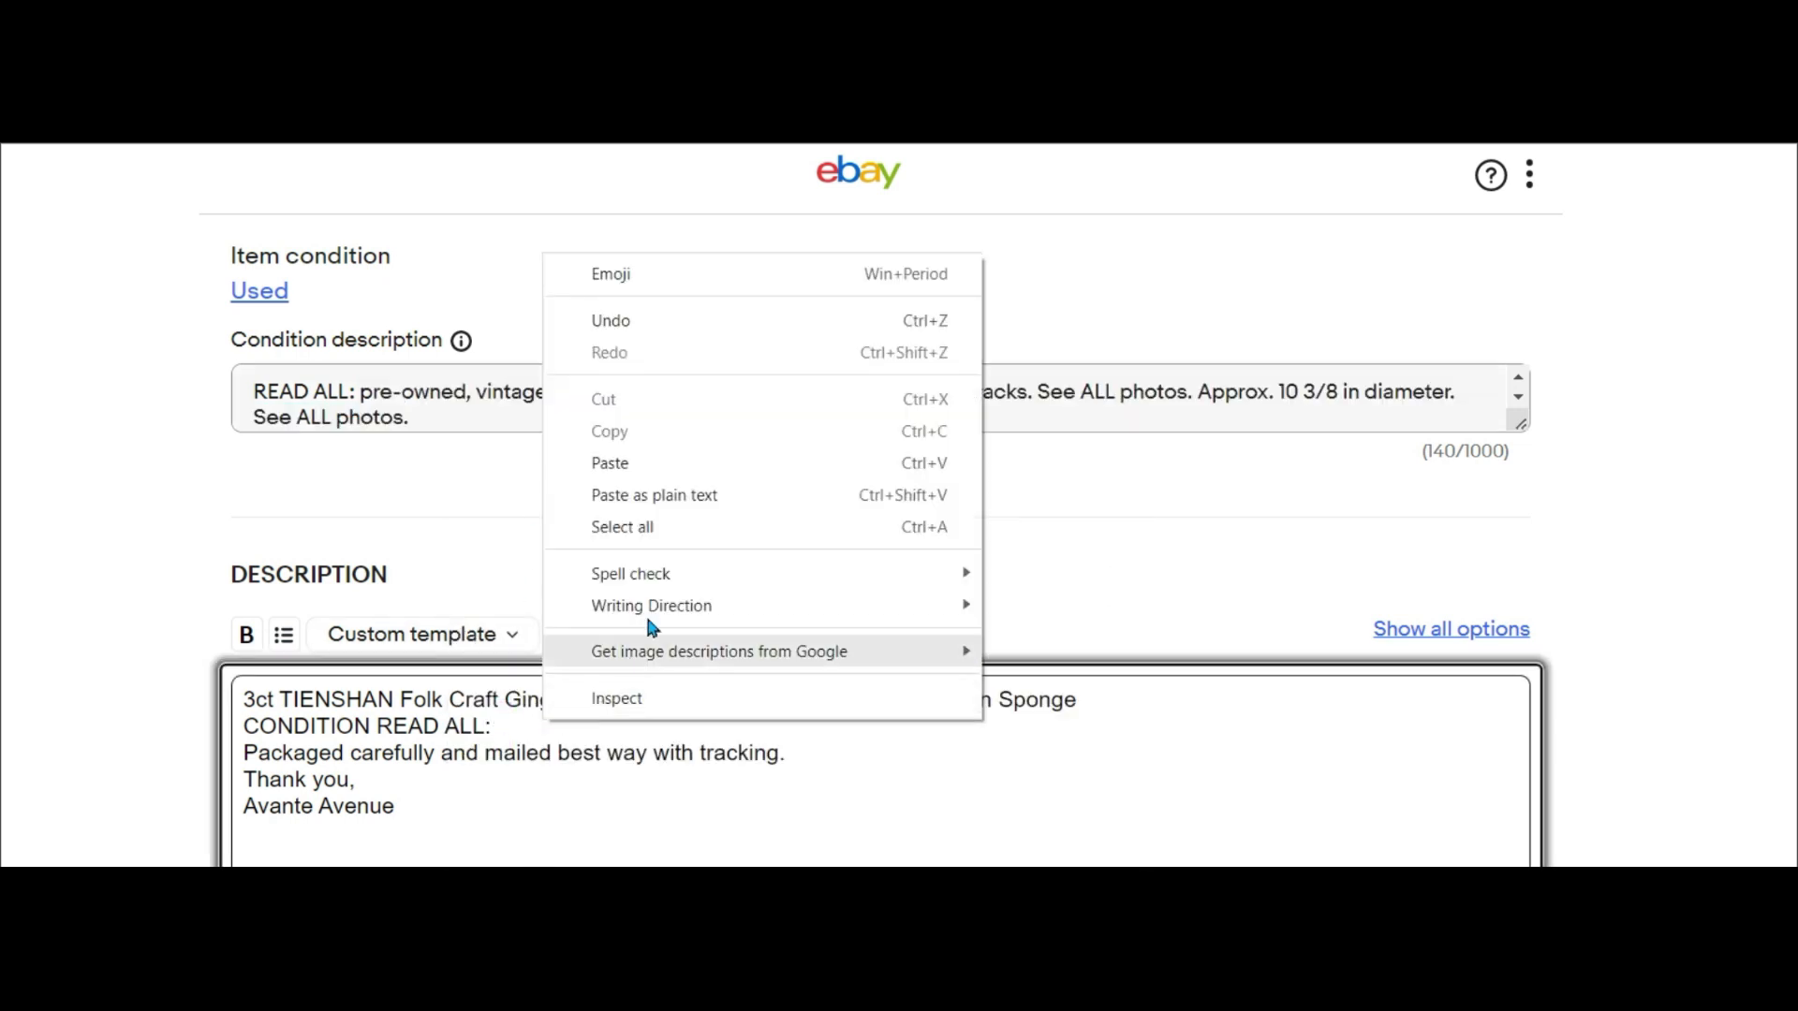
pyautogui.click(646, 463)
pyautogui.scroll(-9, 1107, 705)
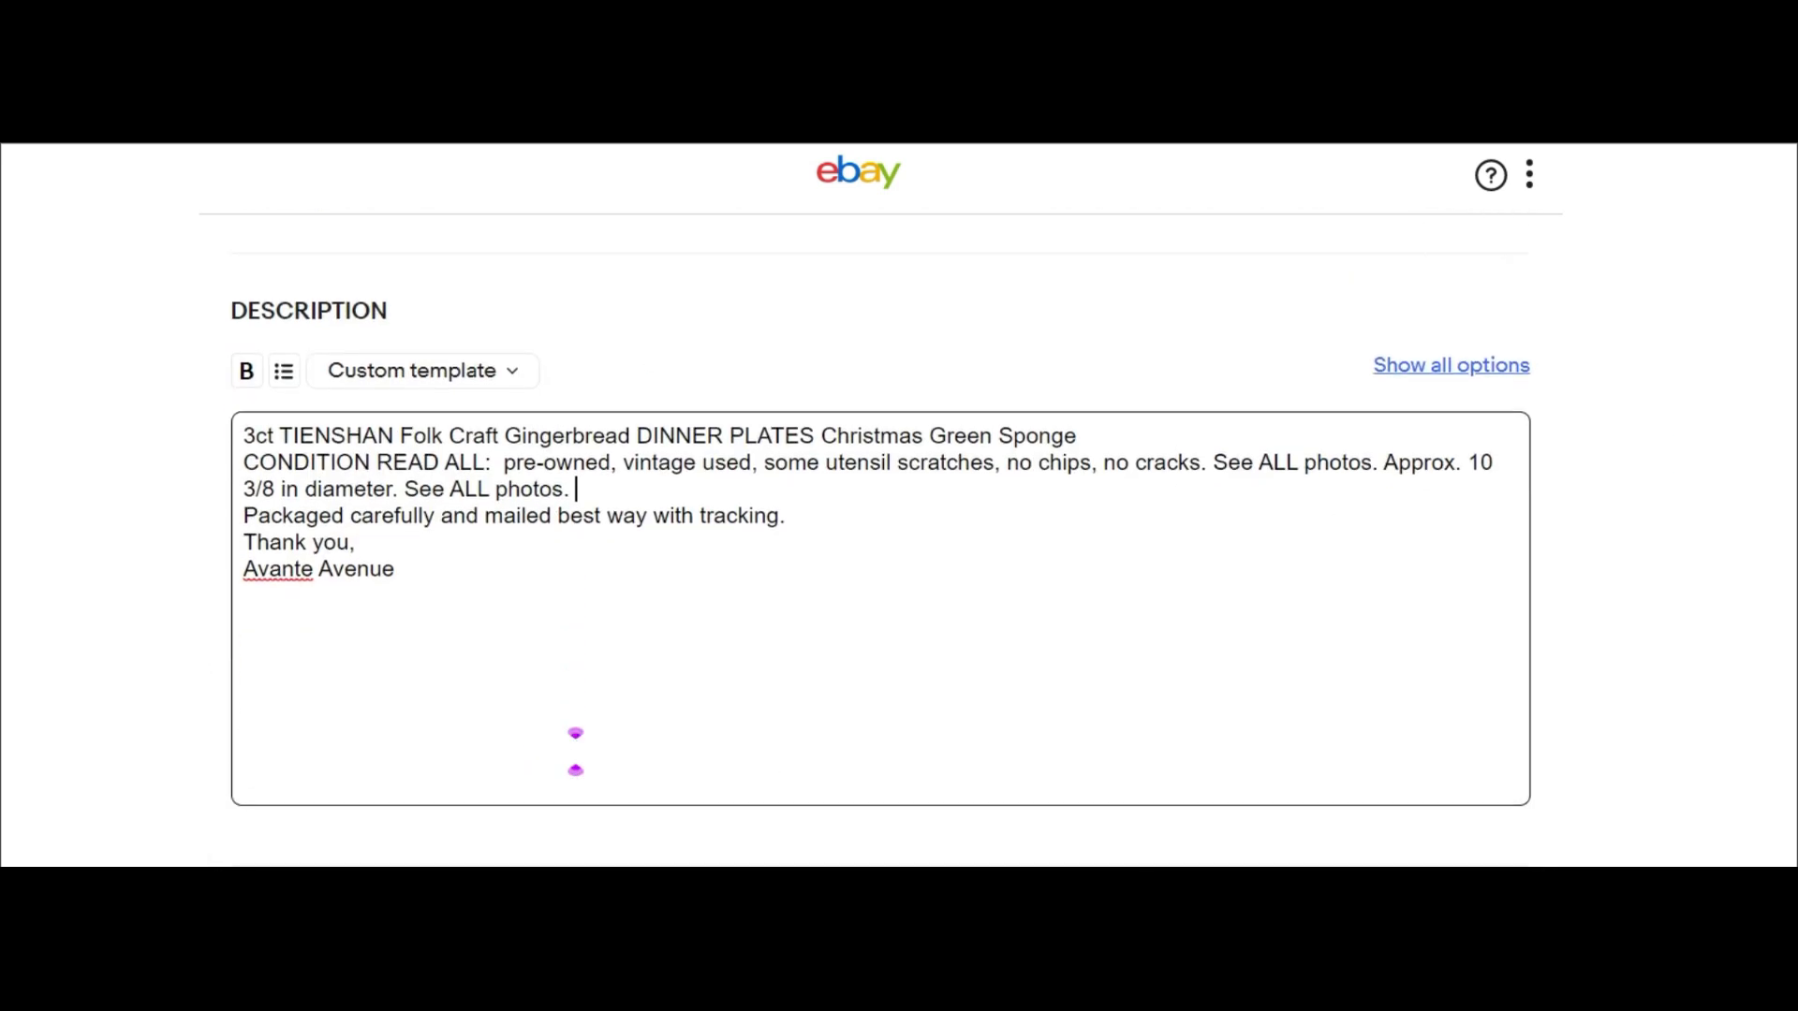
# - Set the Buy It Now price of the dinner plates to $29.95
pyautogui.scroll(-1, 575, 751)
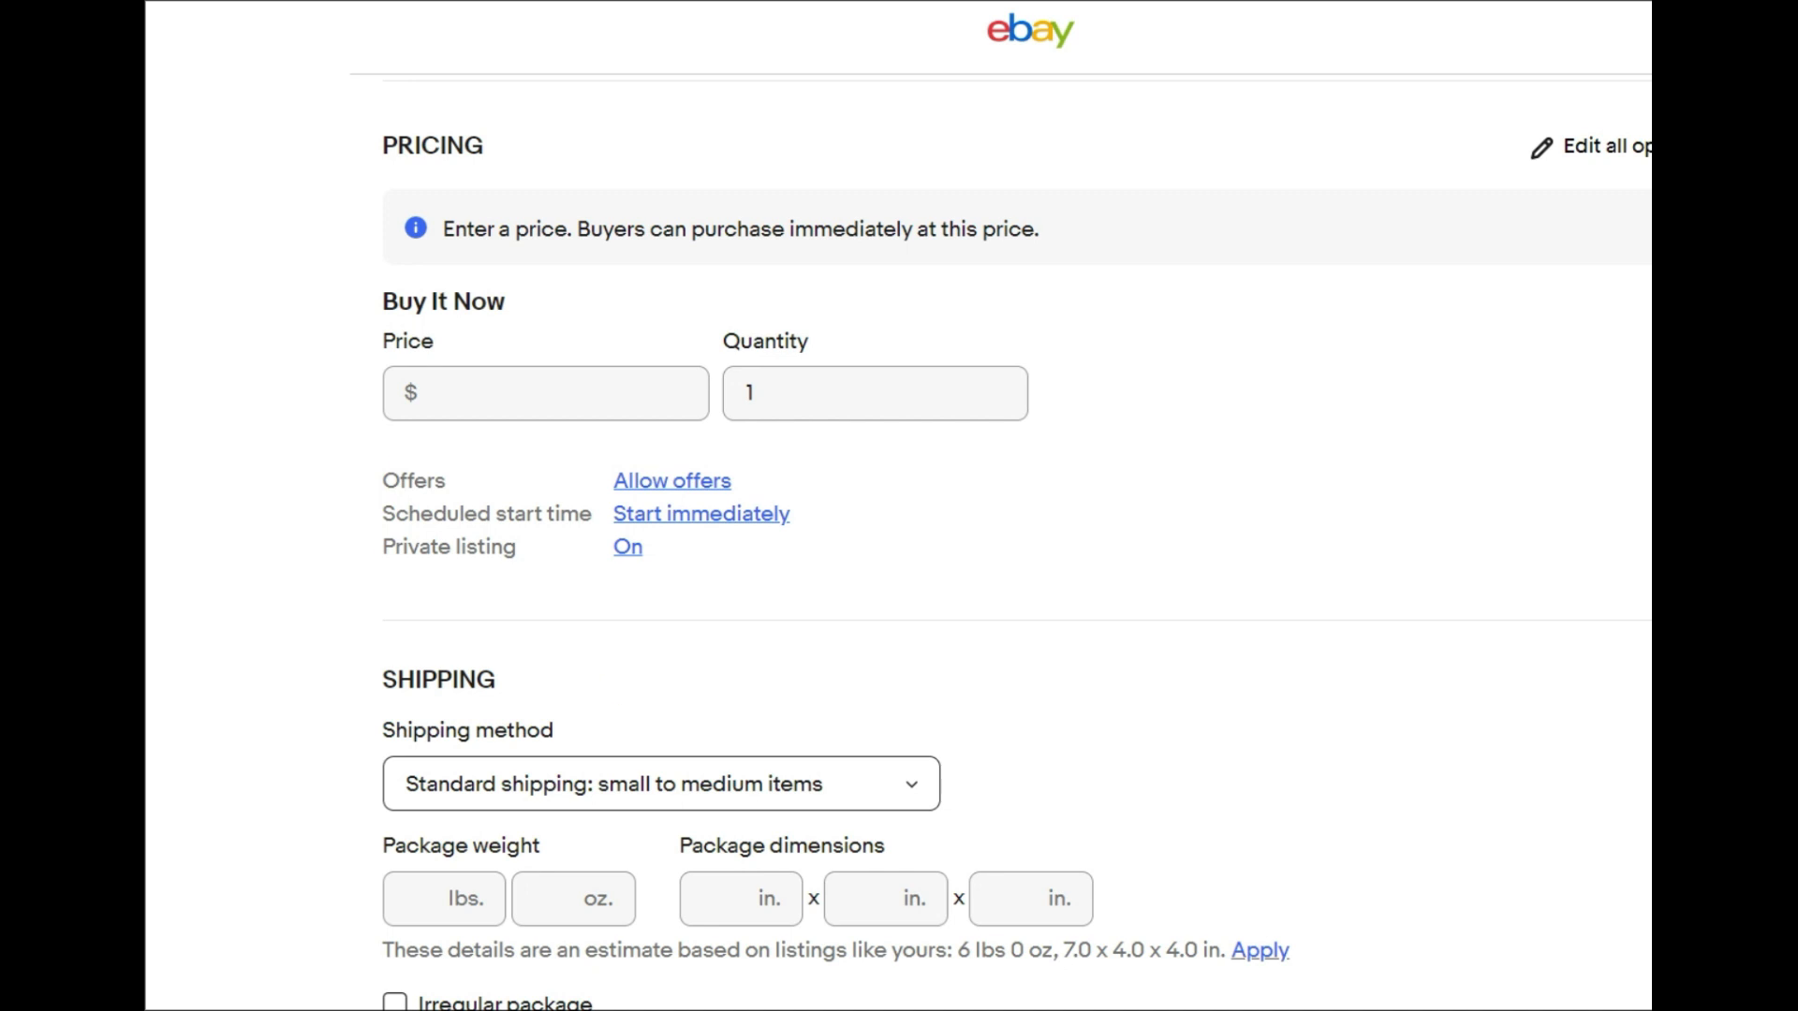
pyautogui.click(546, 394)
pyautogui.write('29.95')
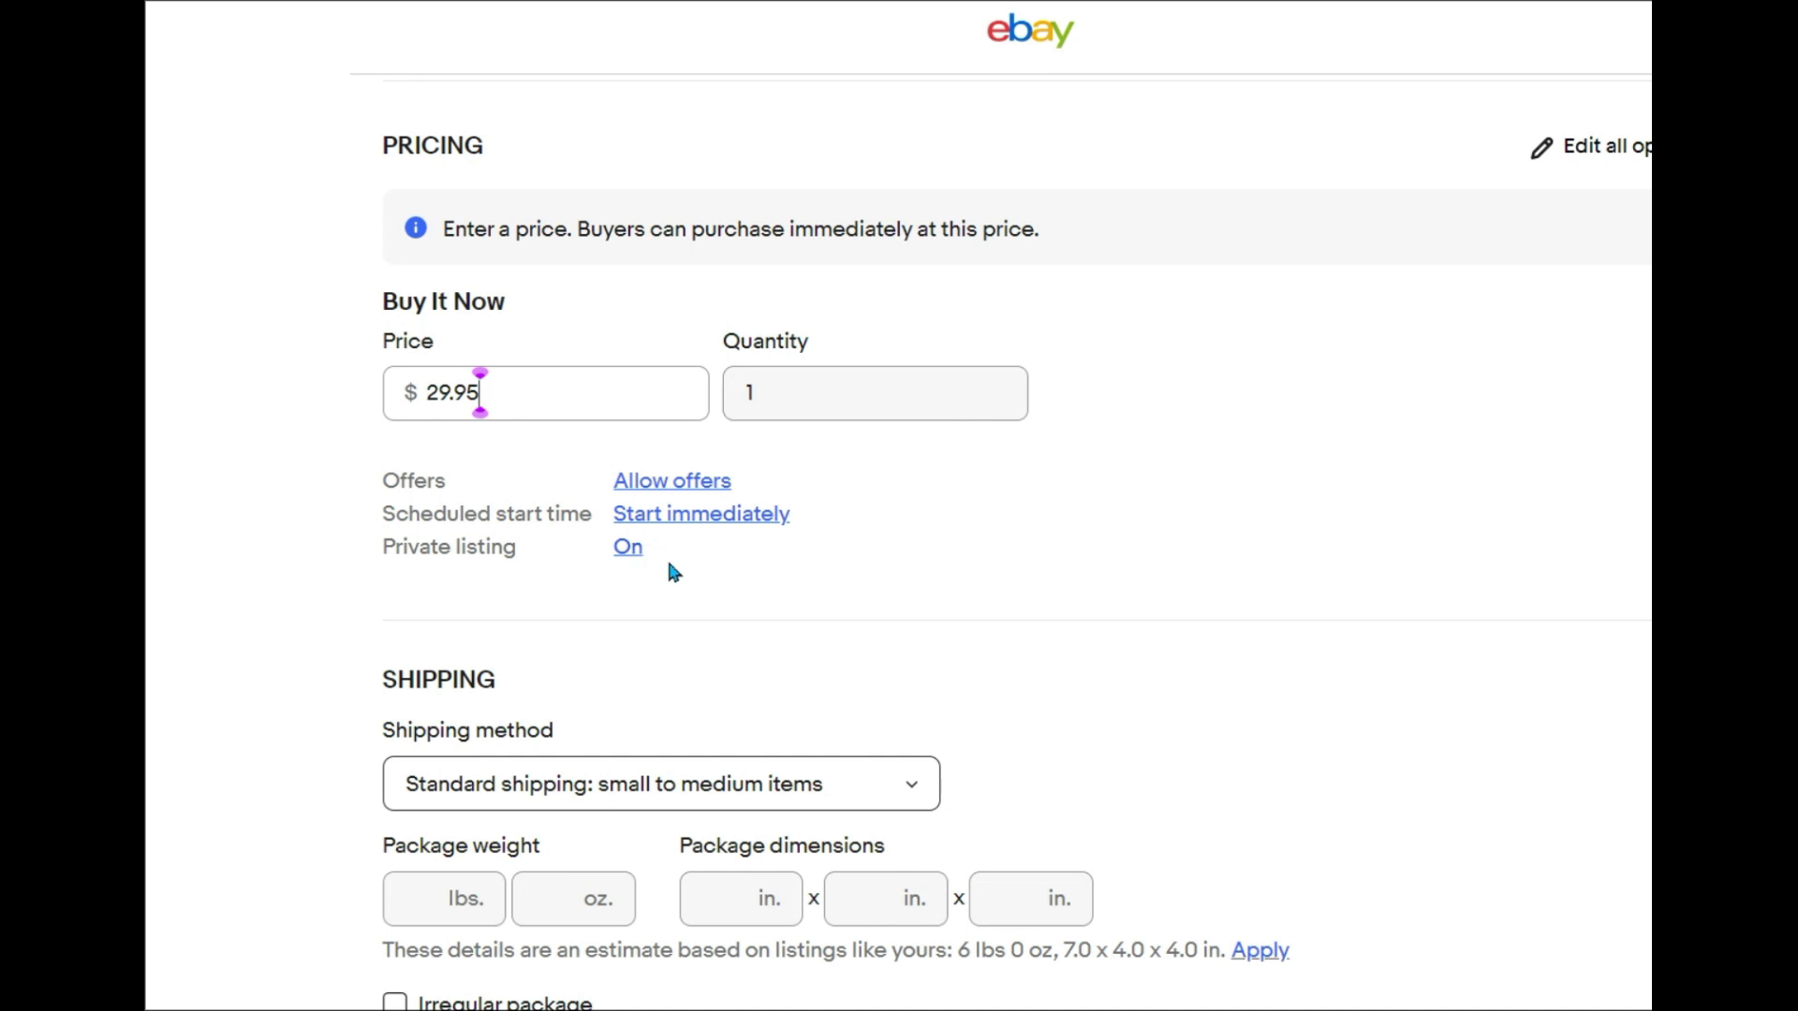
# - Set the package weight to 7 lbs and the package dimensions to 12 x 12 x 8 in
pyautogui.scroll(-4, 1622, 364)
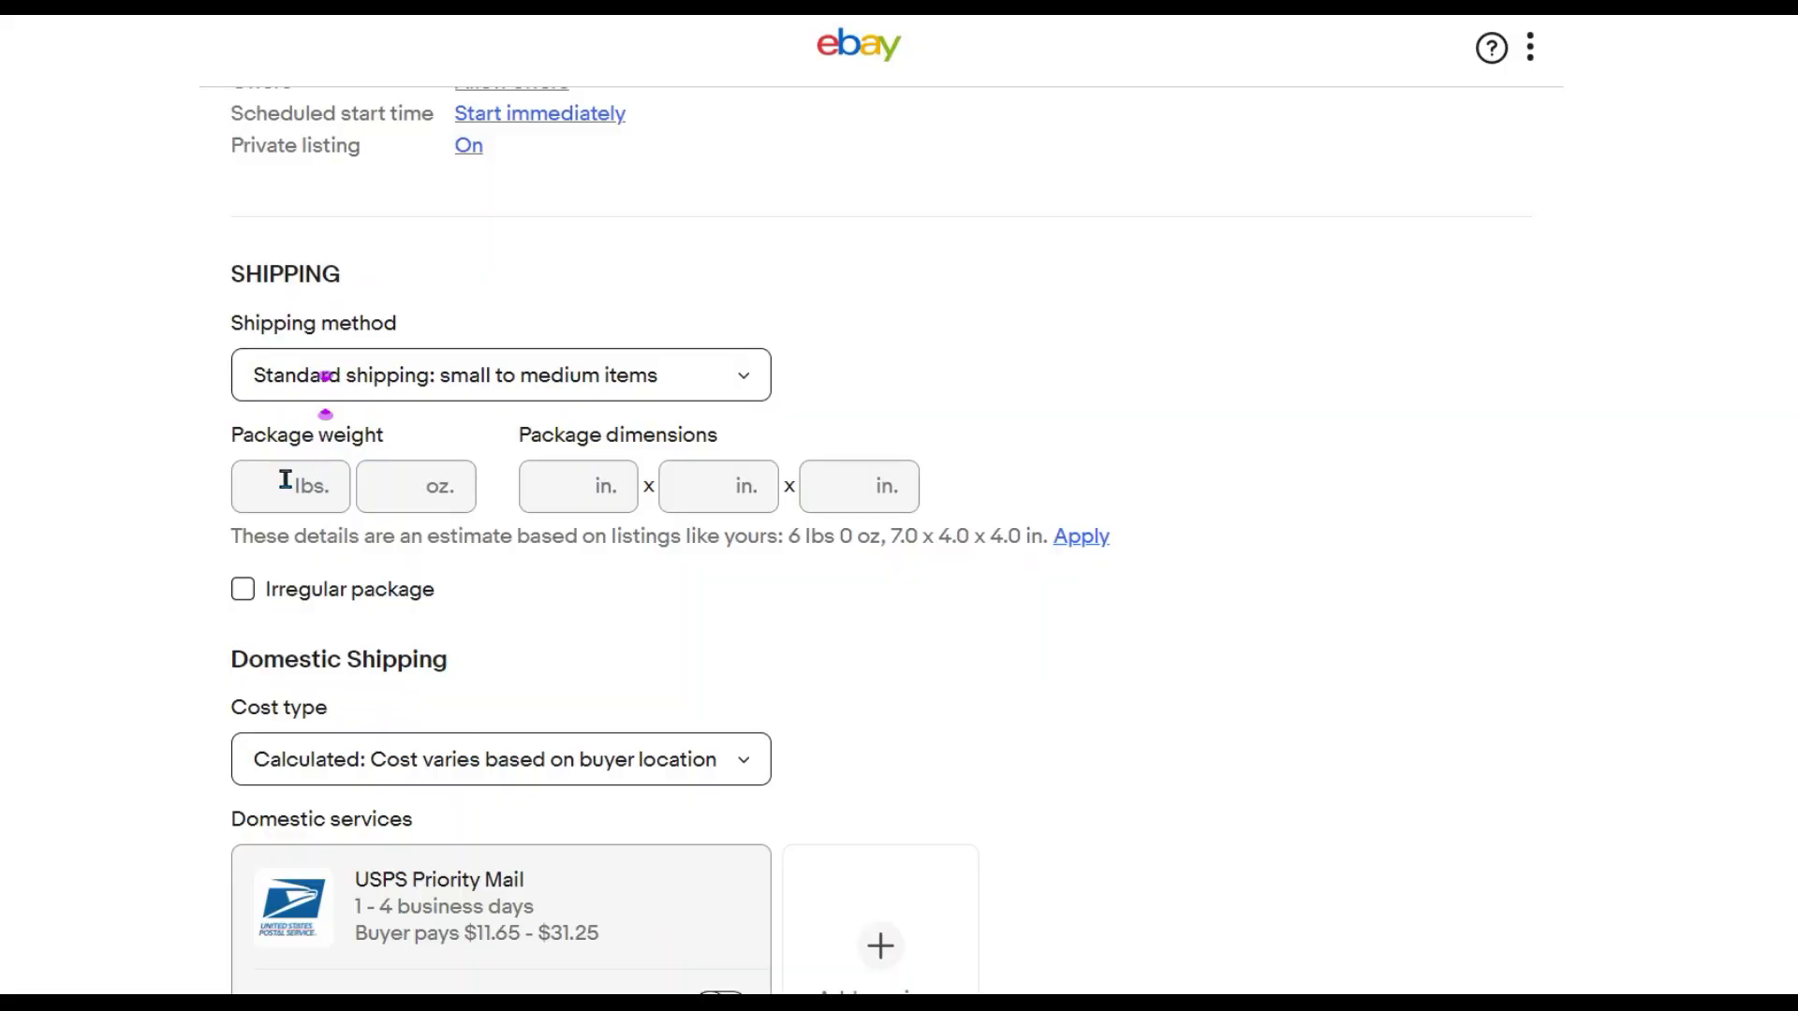
pyautogui.click(286, 479)
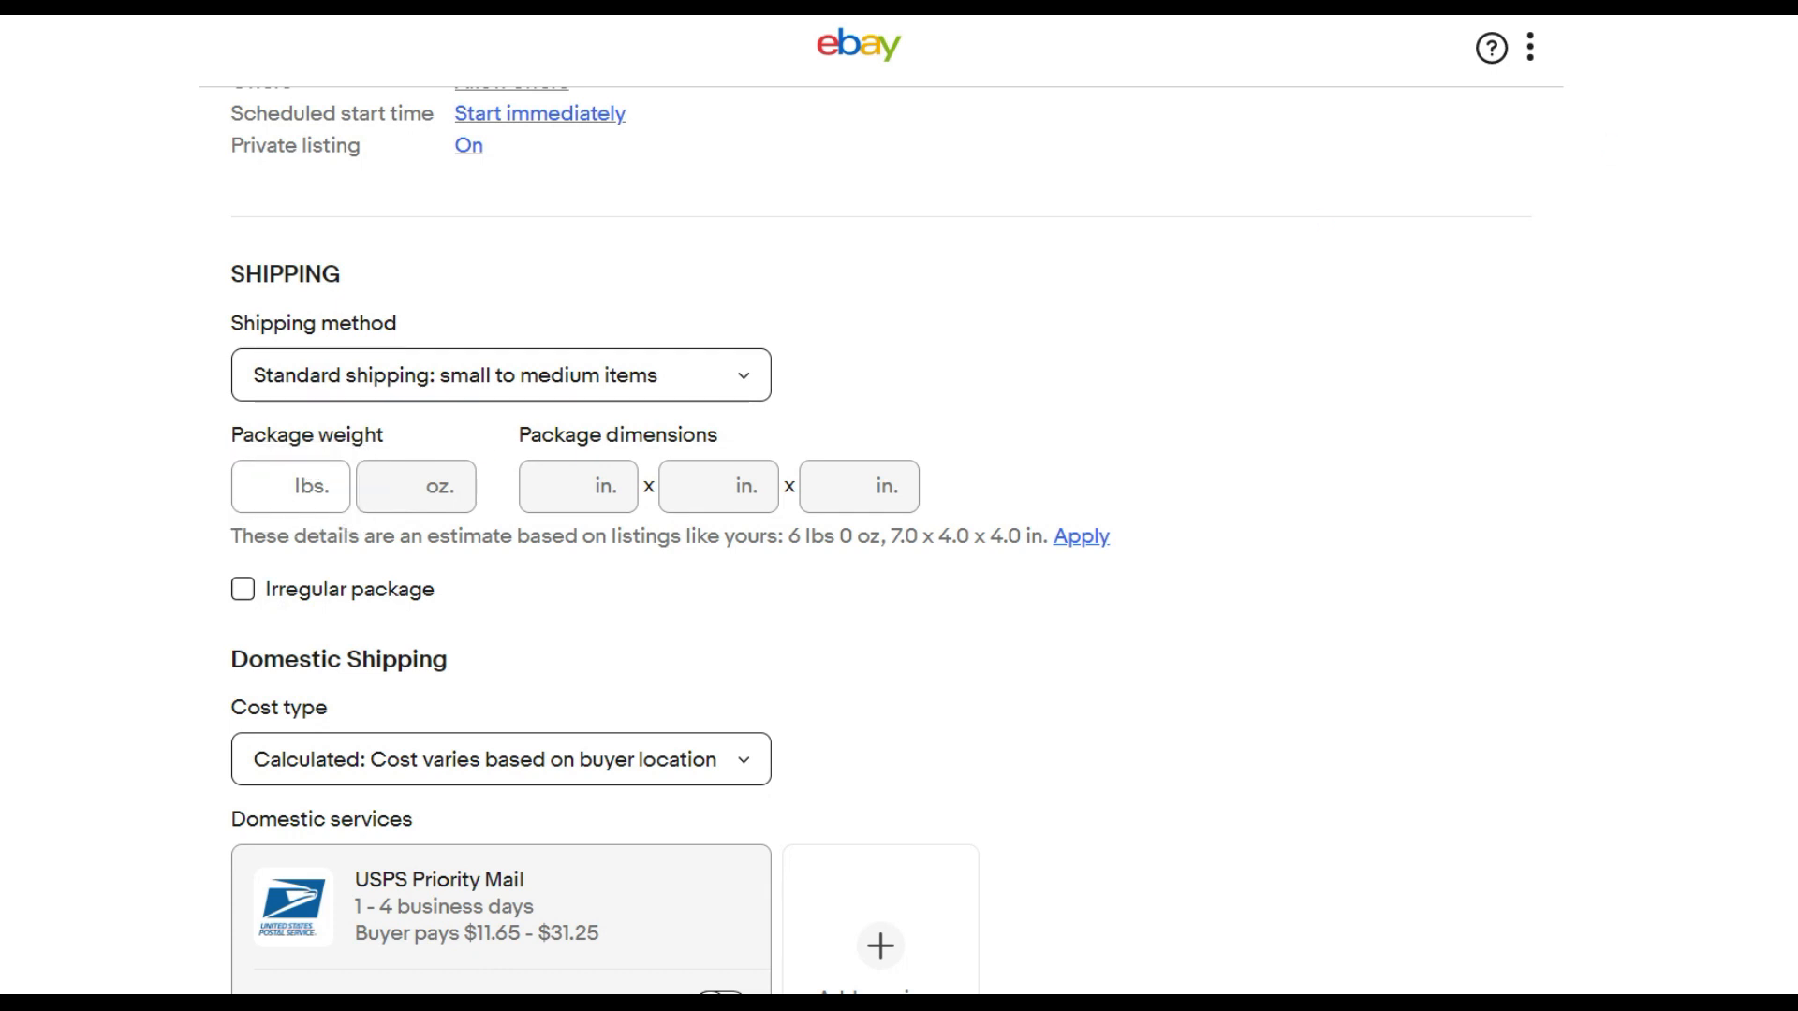
pyautogui.write('7')
pyautogui.scroll(-2, 266, 484)
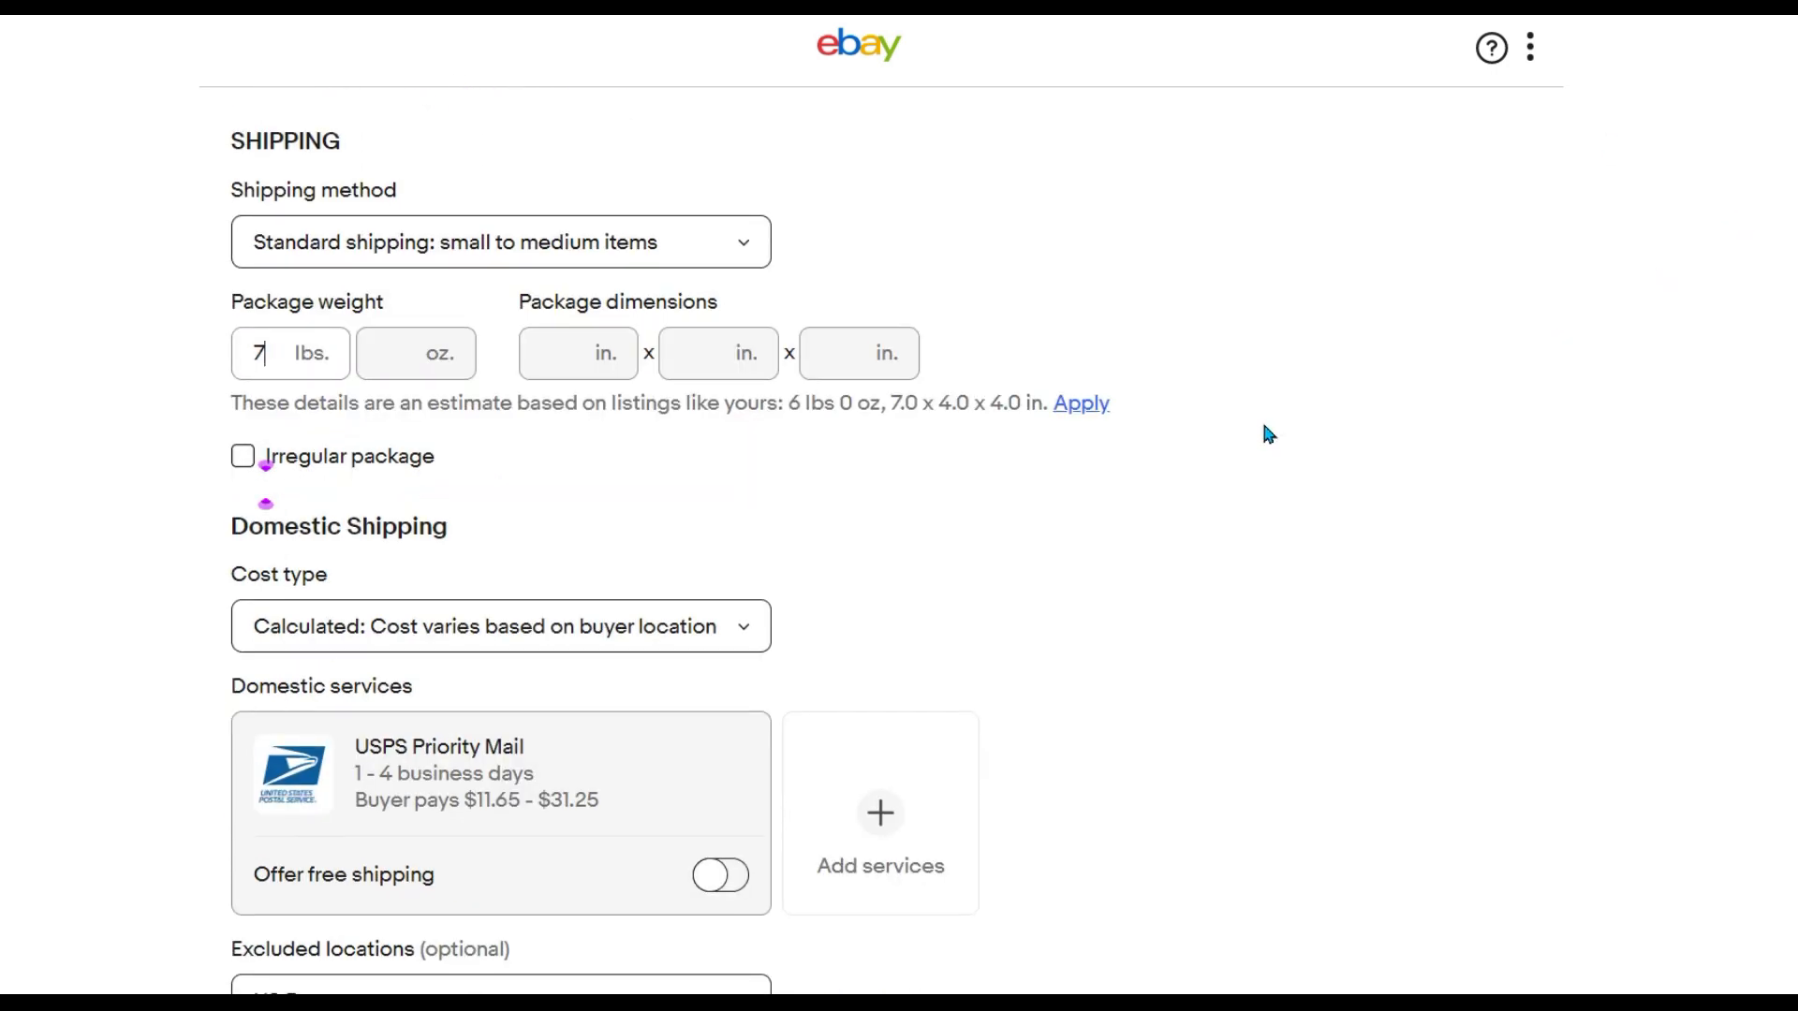
pyautogui.click(565, 353)
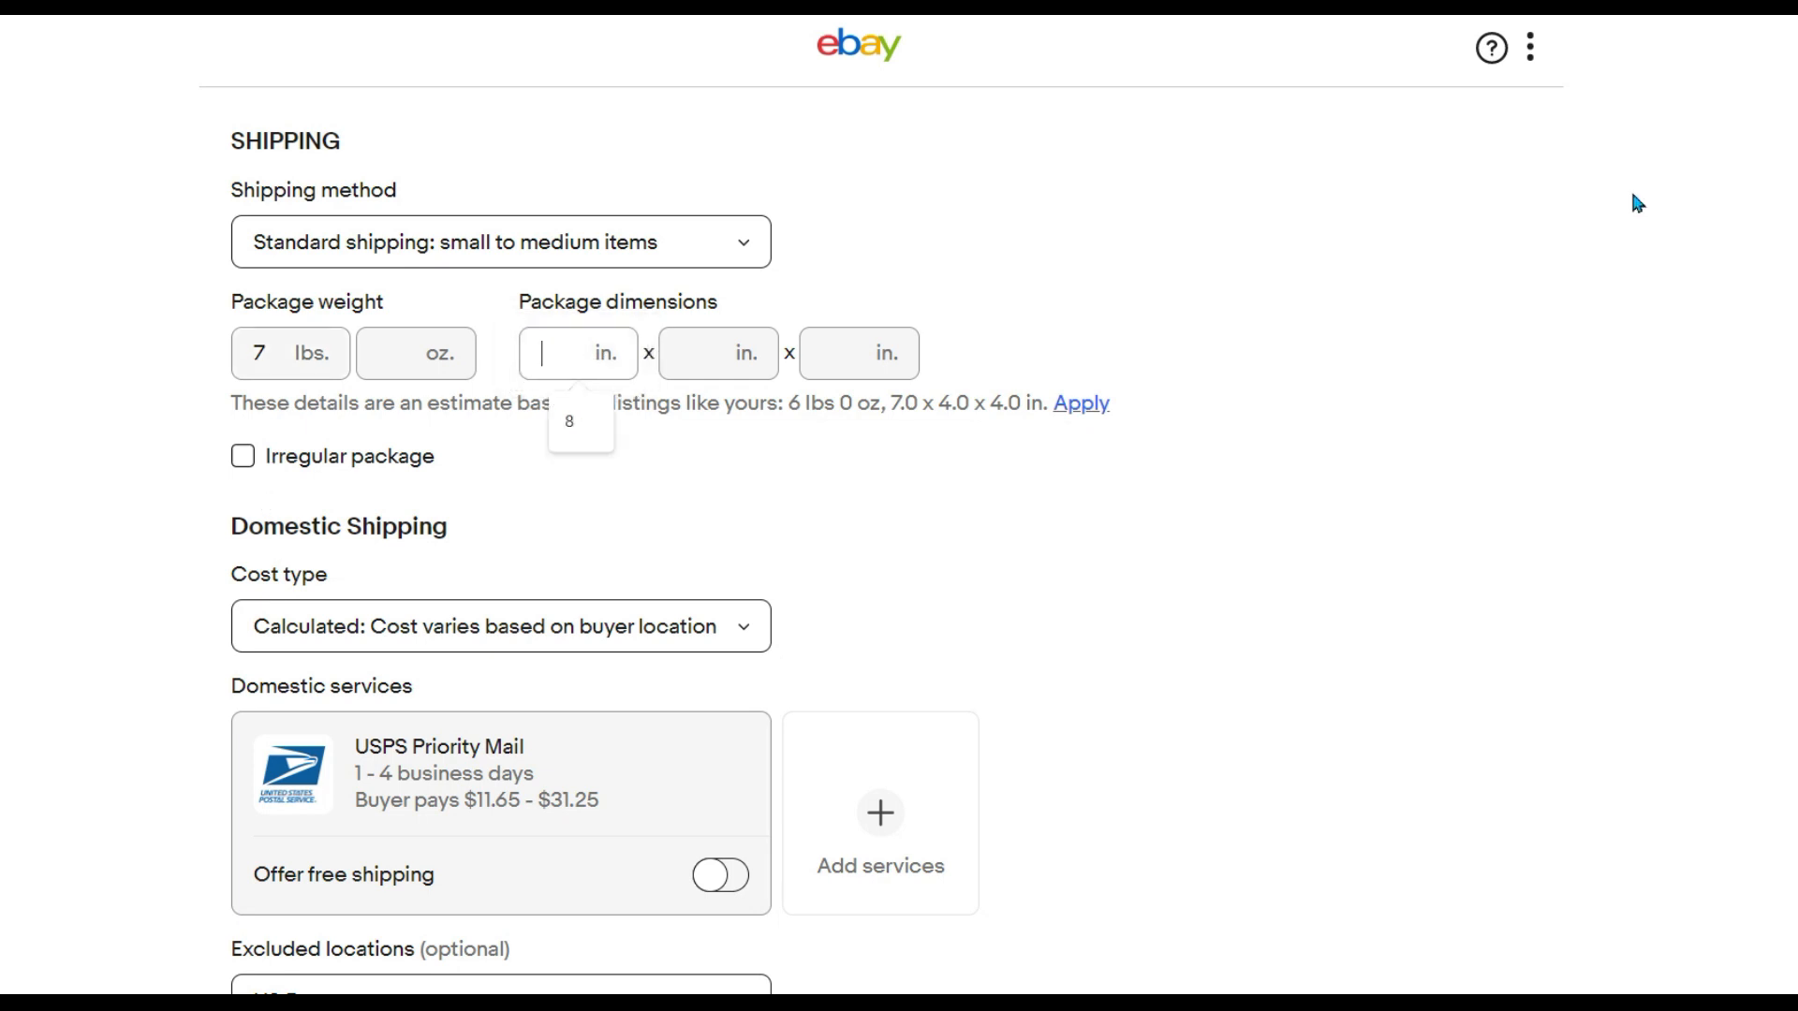
pyautogui.write('12')
pyautogui.press('Tab')
pyautogui.write('12')
pyautogui.press('Tab')
pyautogui.write('8')
# - Publish the Tienshan Gingerbread dinner plates listing, keeping the remaining shipping, promotion and return settings as they are
pyautogui.scroll(-3, 421, 398)
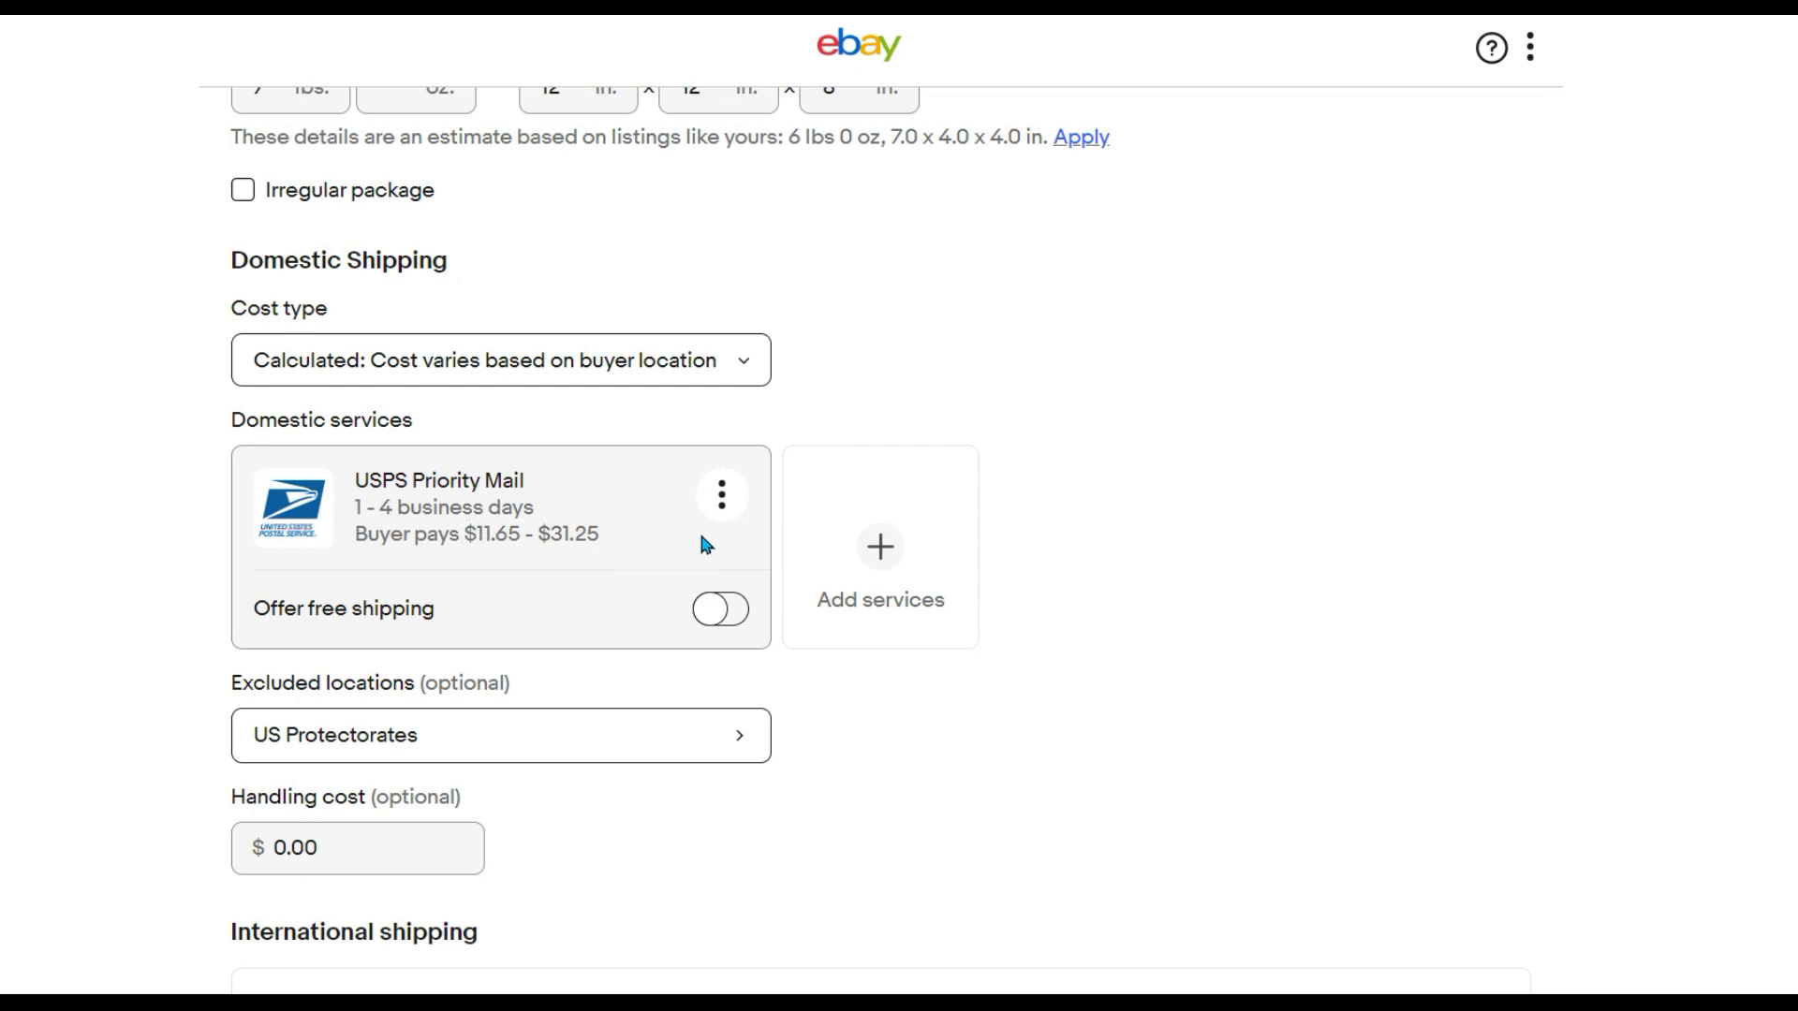
pyautogui.scroll(-20, 1041, 421)
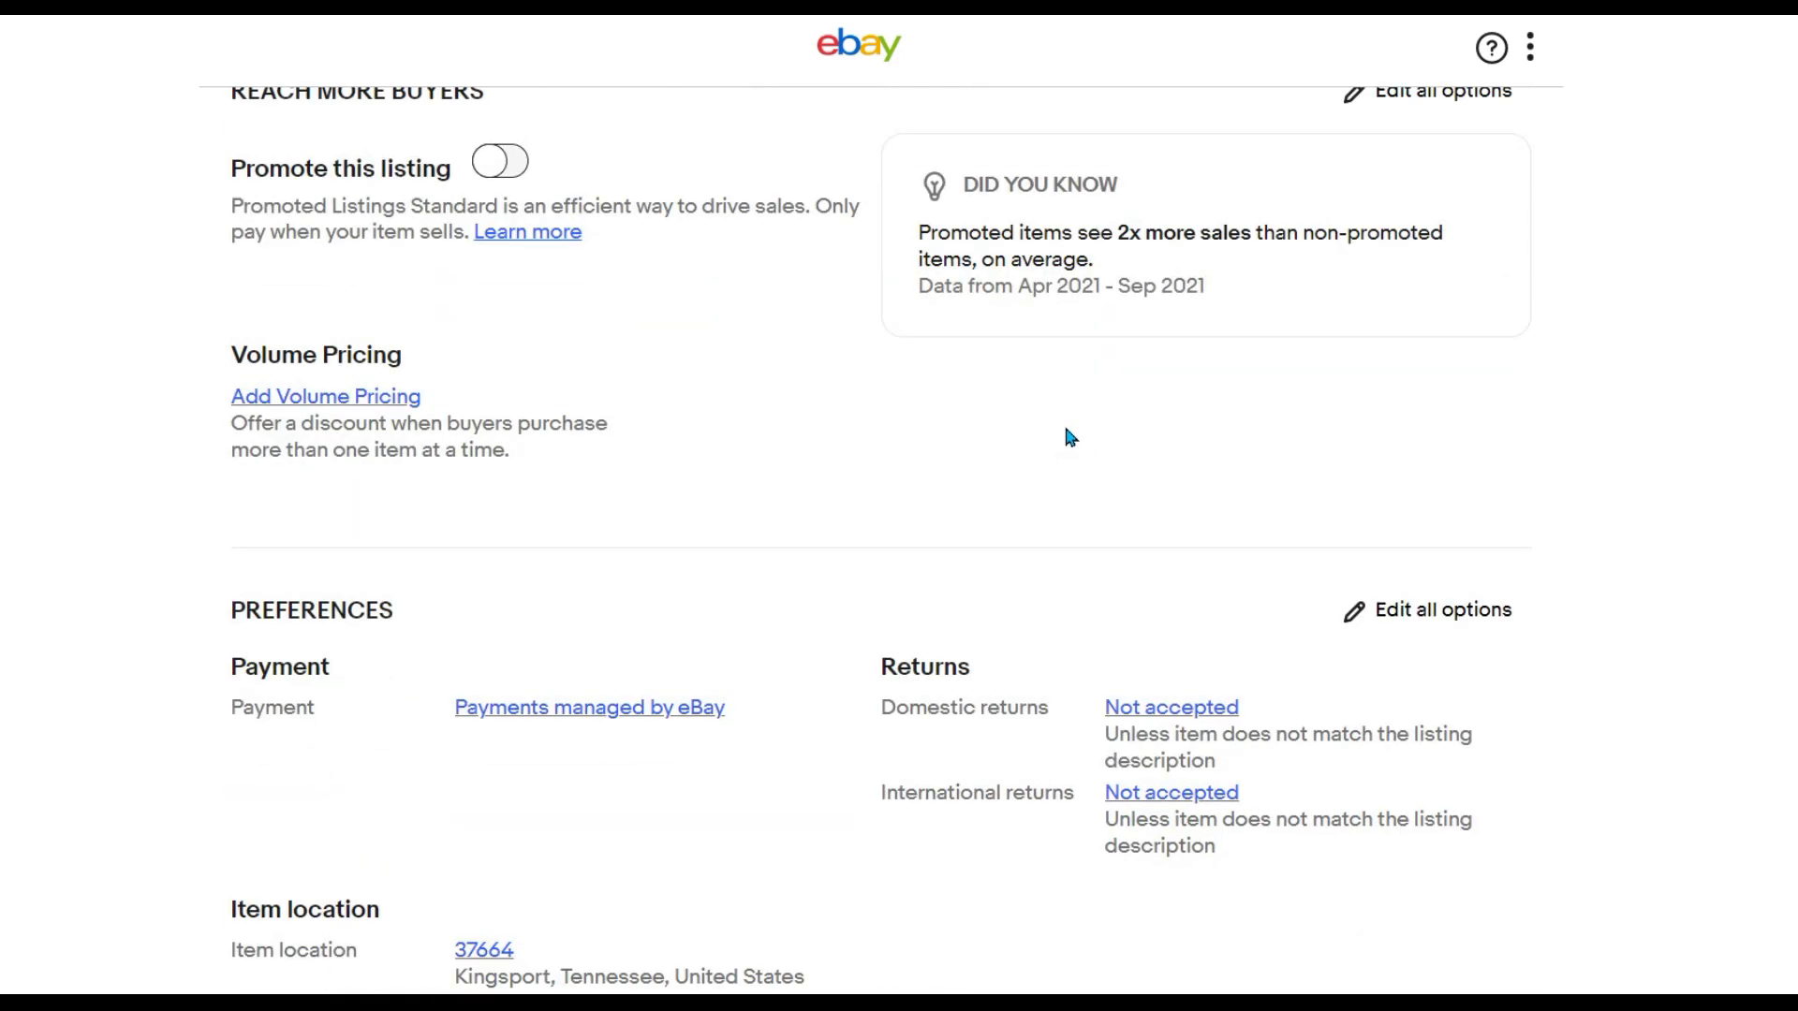
pyautogui.scroll(-4, 1068, 440)
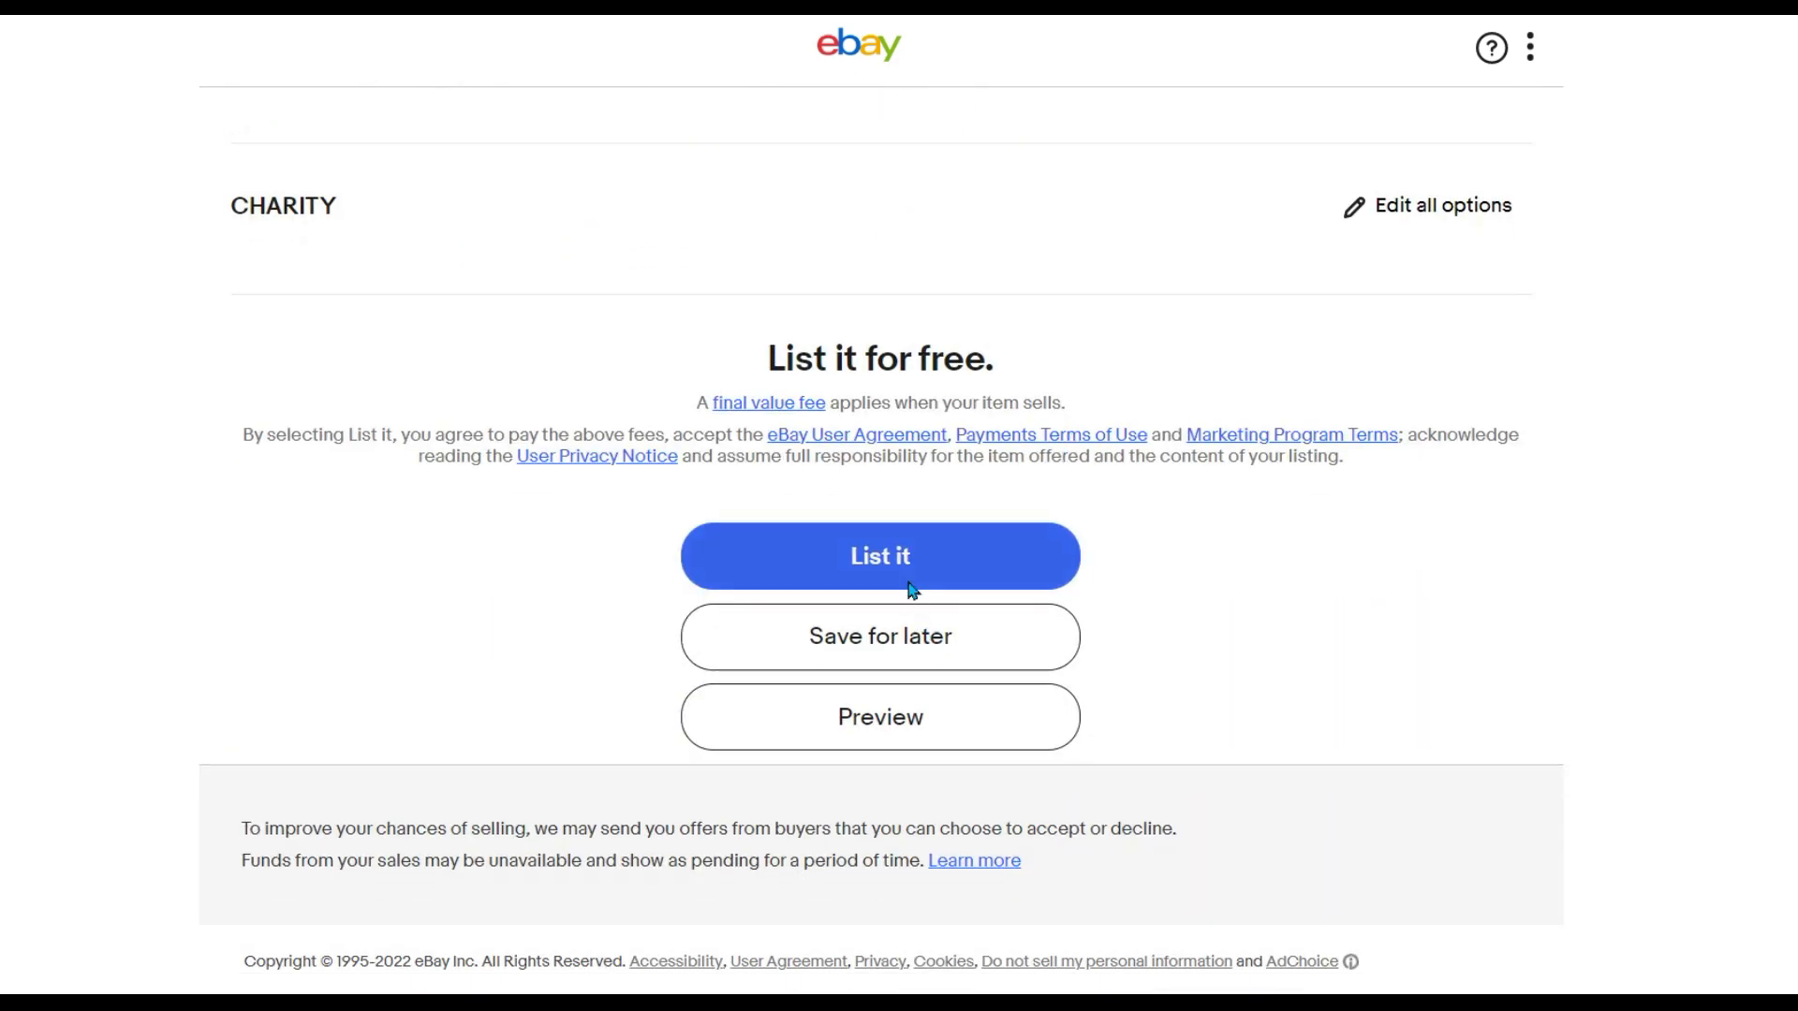
pyautogui.click(891, 571)
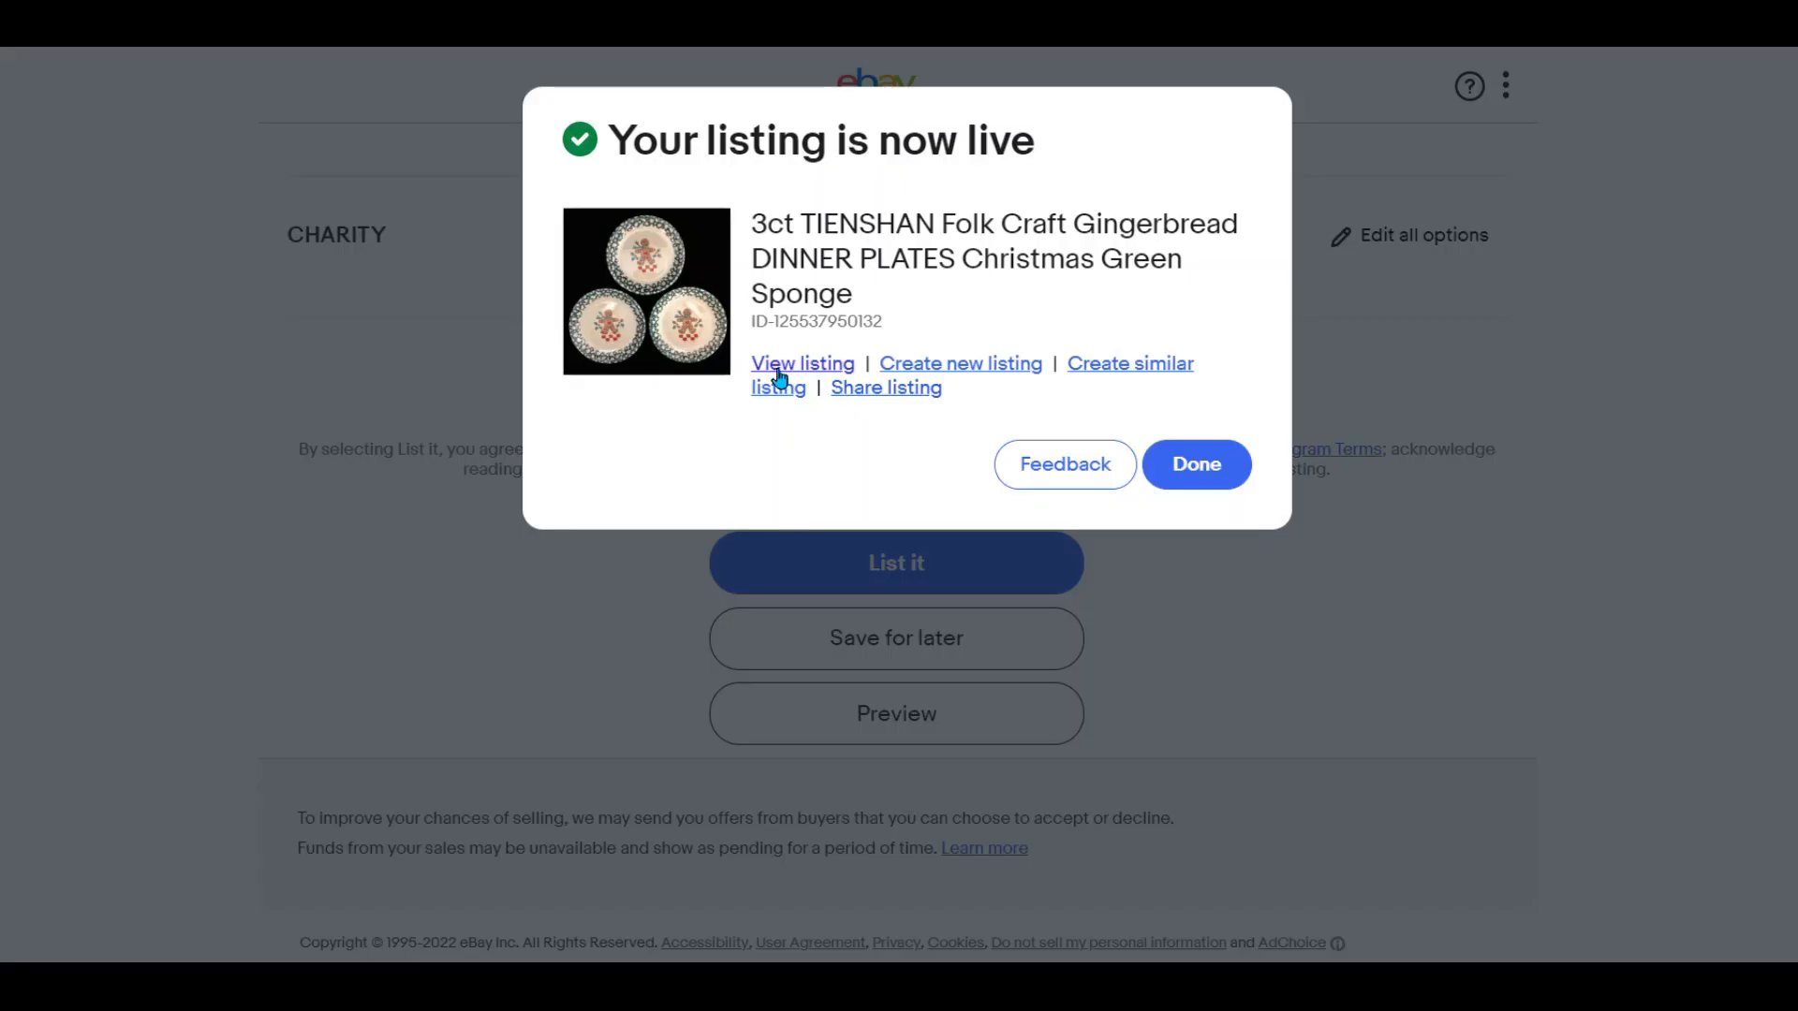
# - View the live dinner plates listing, page through its enlarged photos and close the photo viewer
pyautogui.click(783, 373)
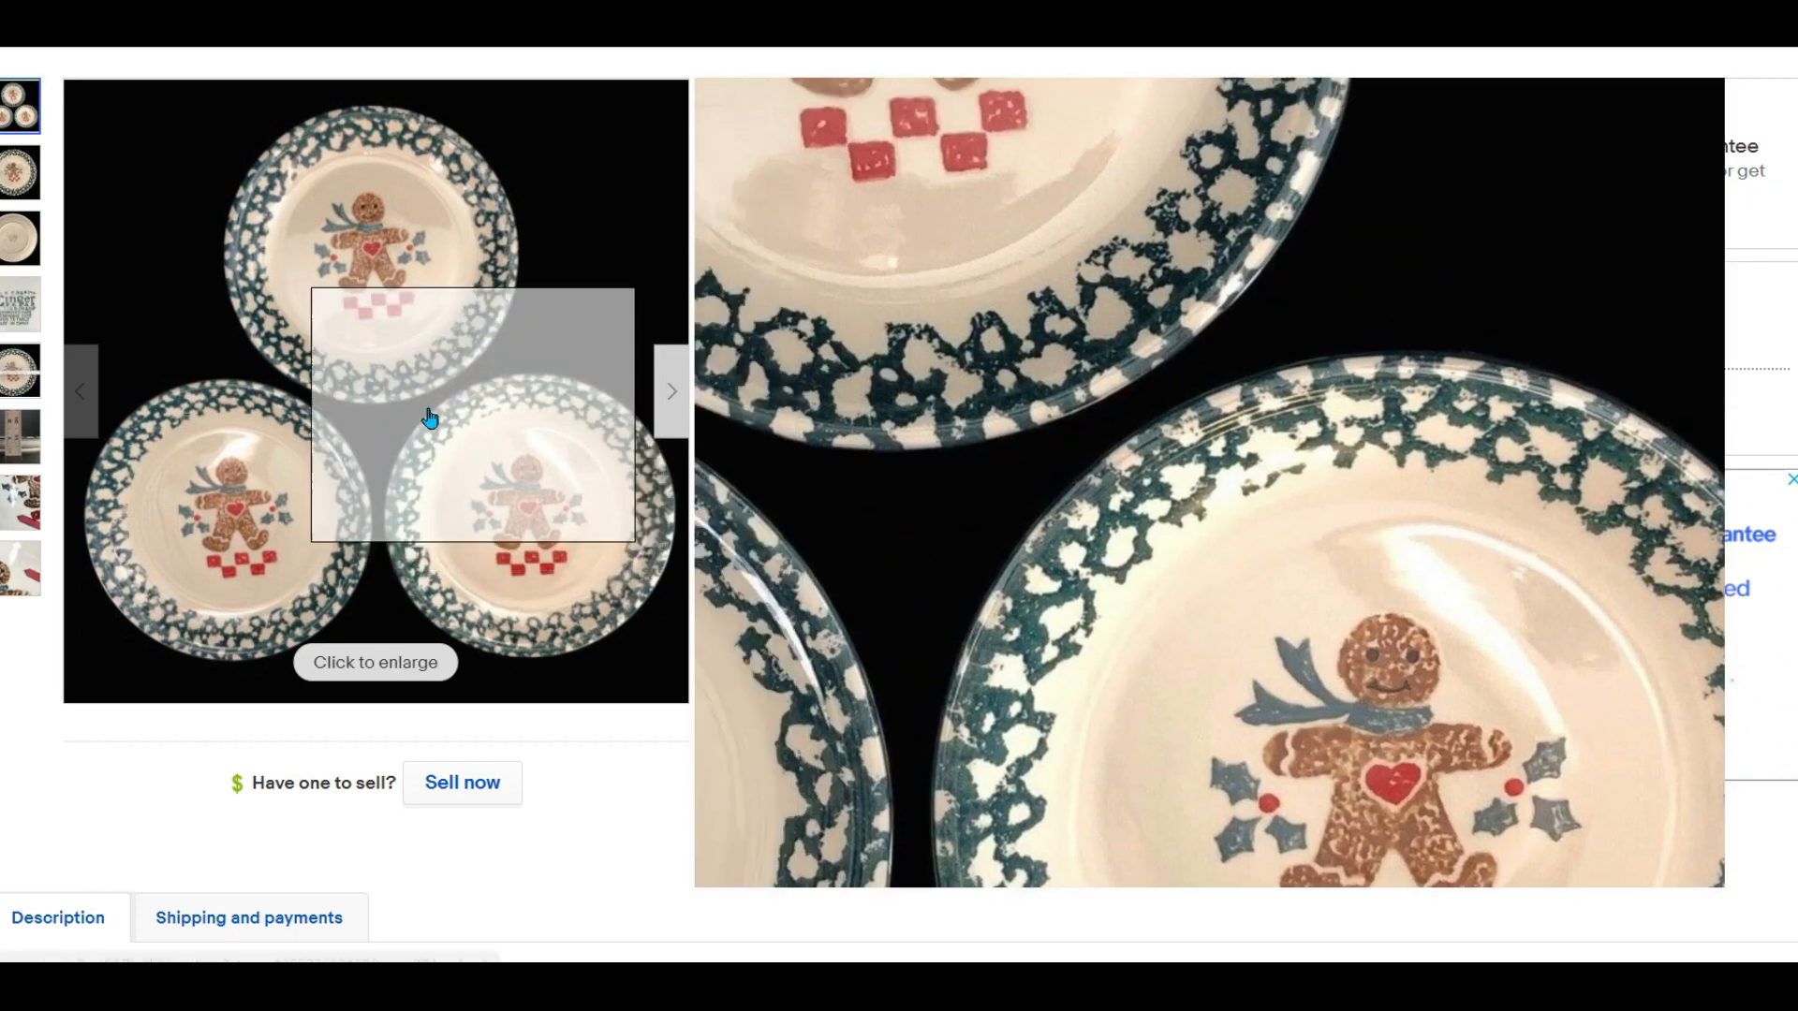
pyautogui.click(429, 416)
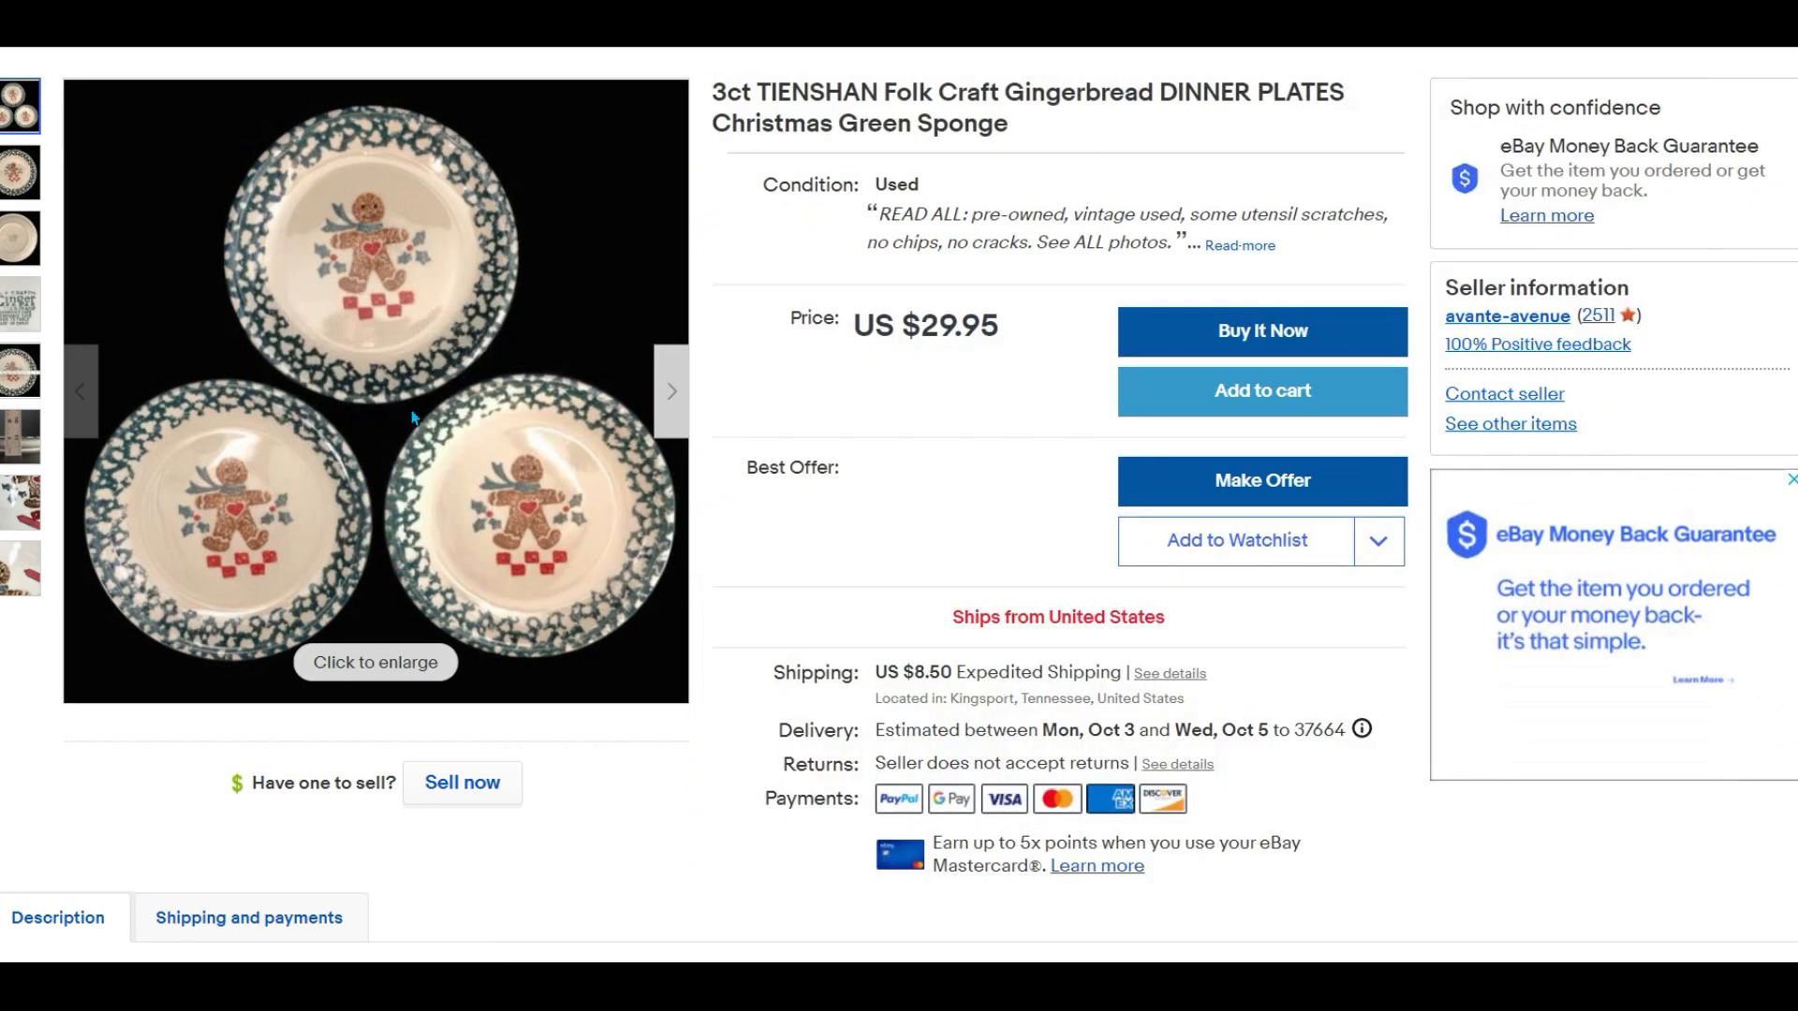
pyautogui.click(1780, 440)
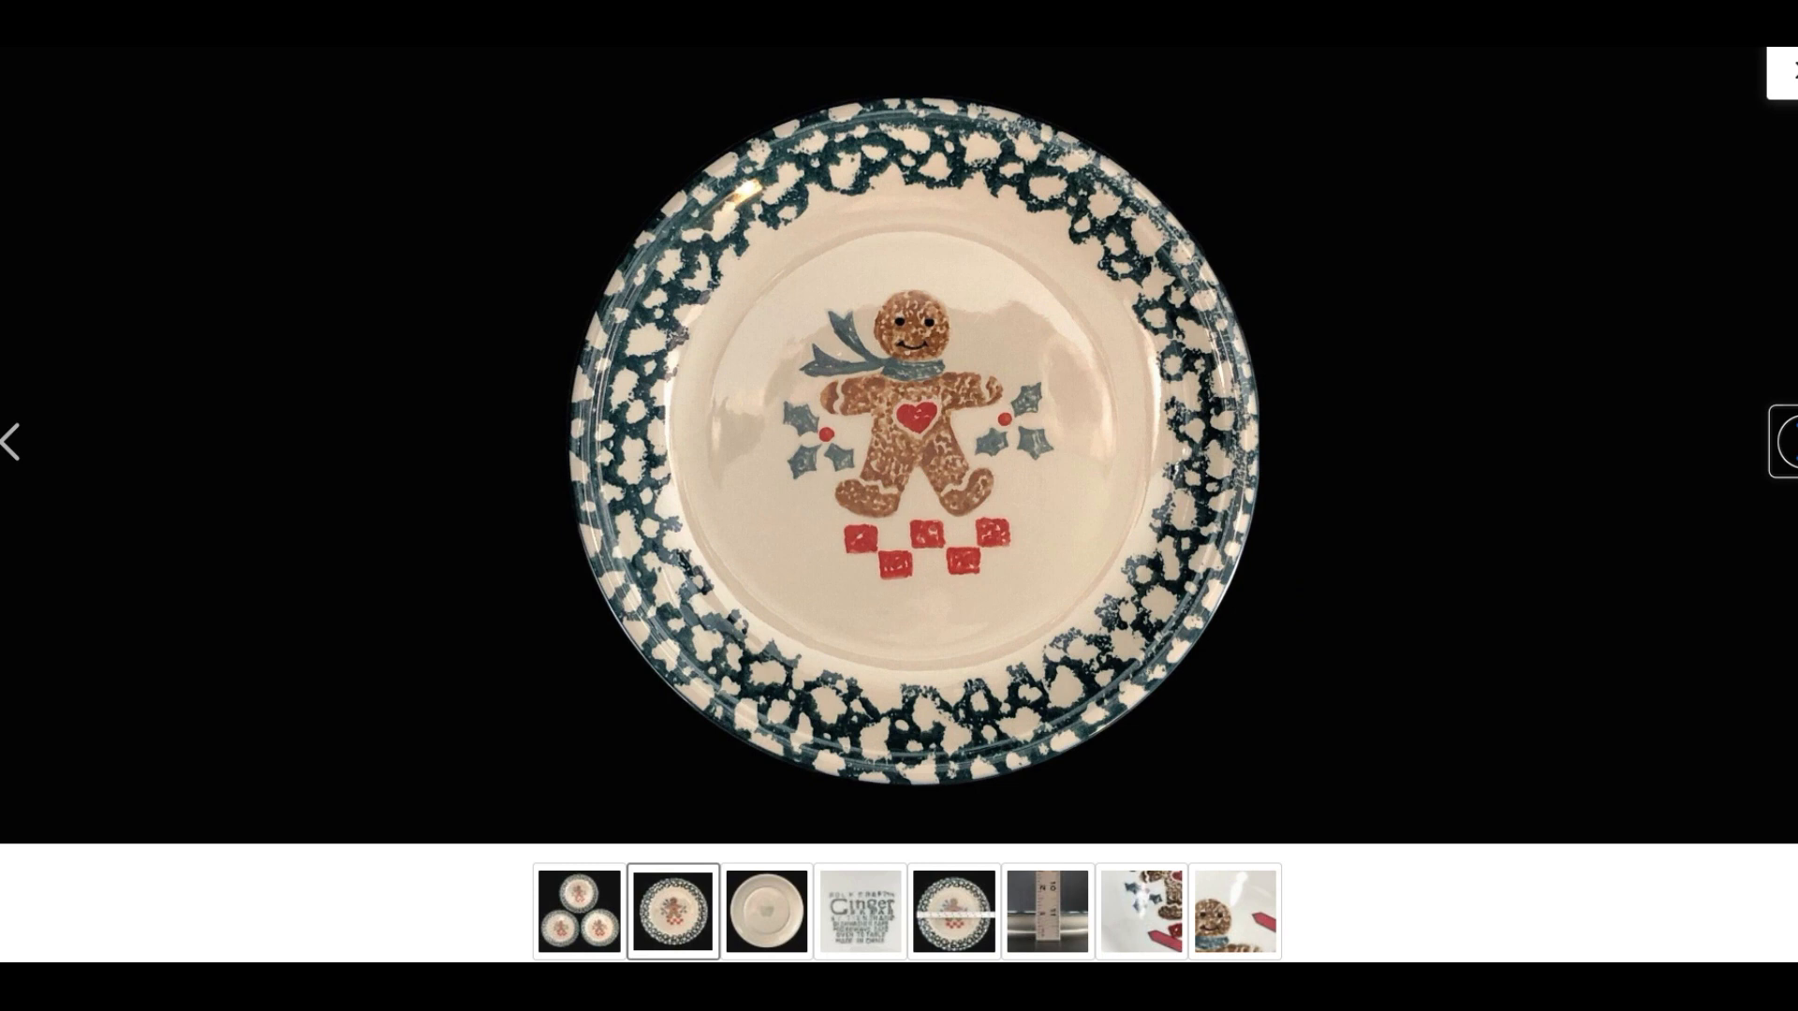
pyautogui.click(1782, 441)
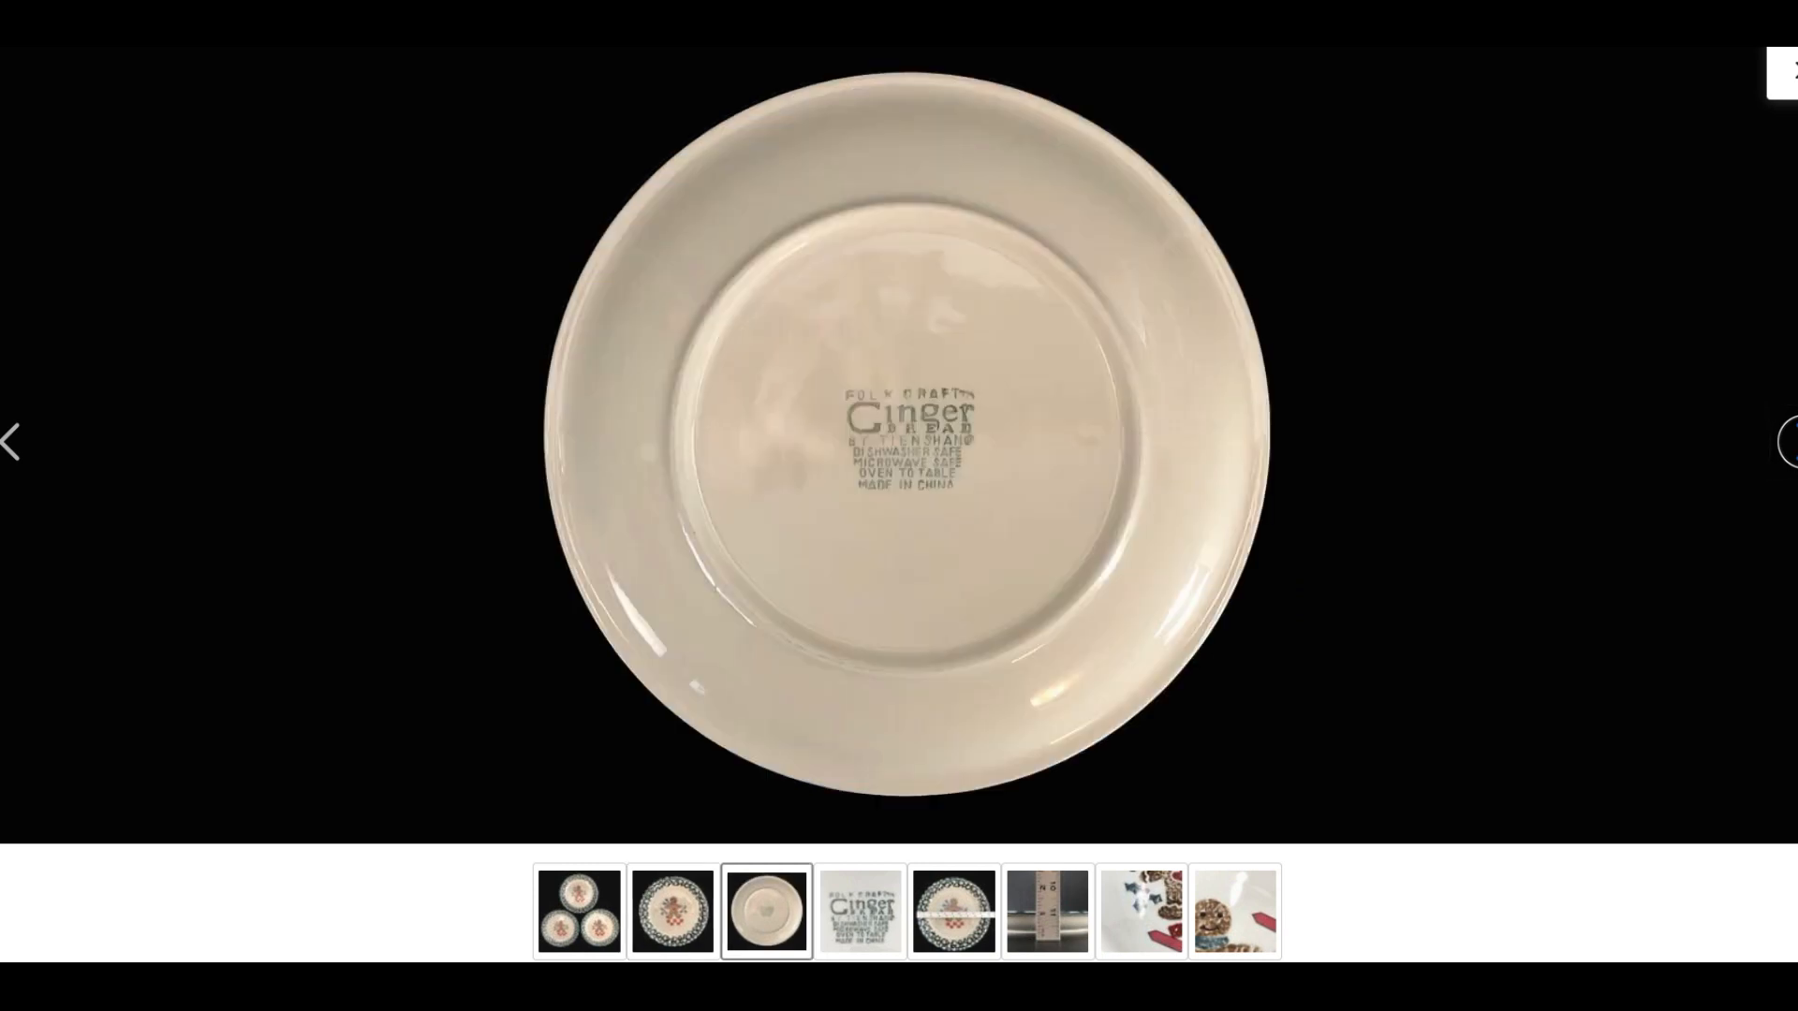
pyautogui.click(1788, 441)
pyautogui.click(1788, 441)
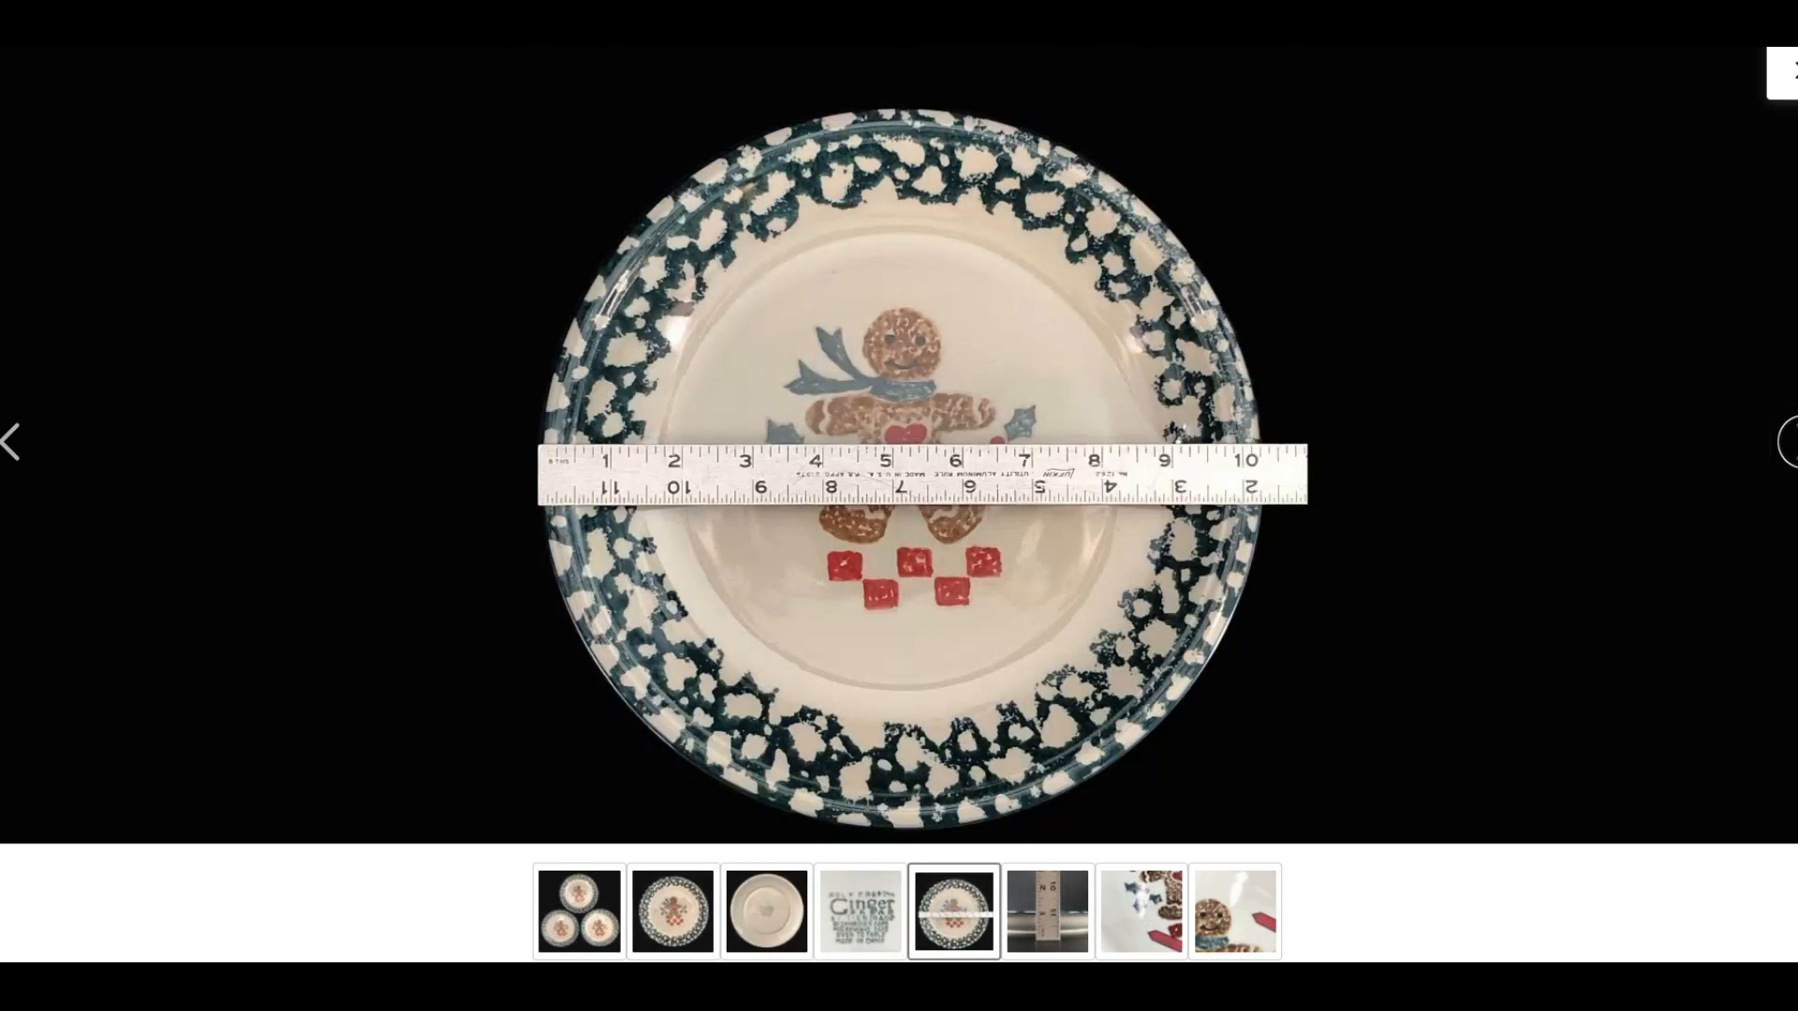
pyautogui.click(1787, 441)
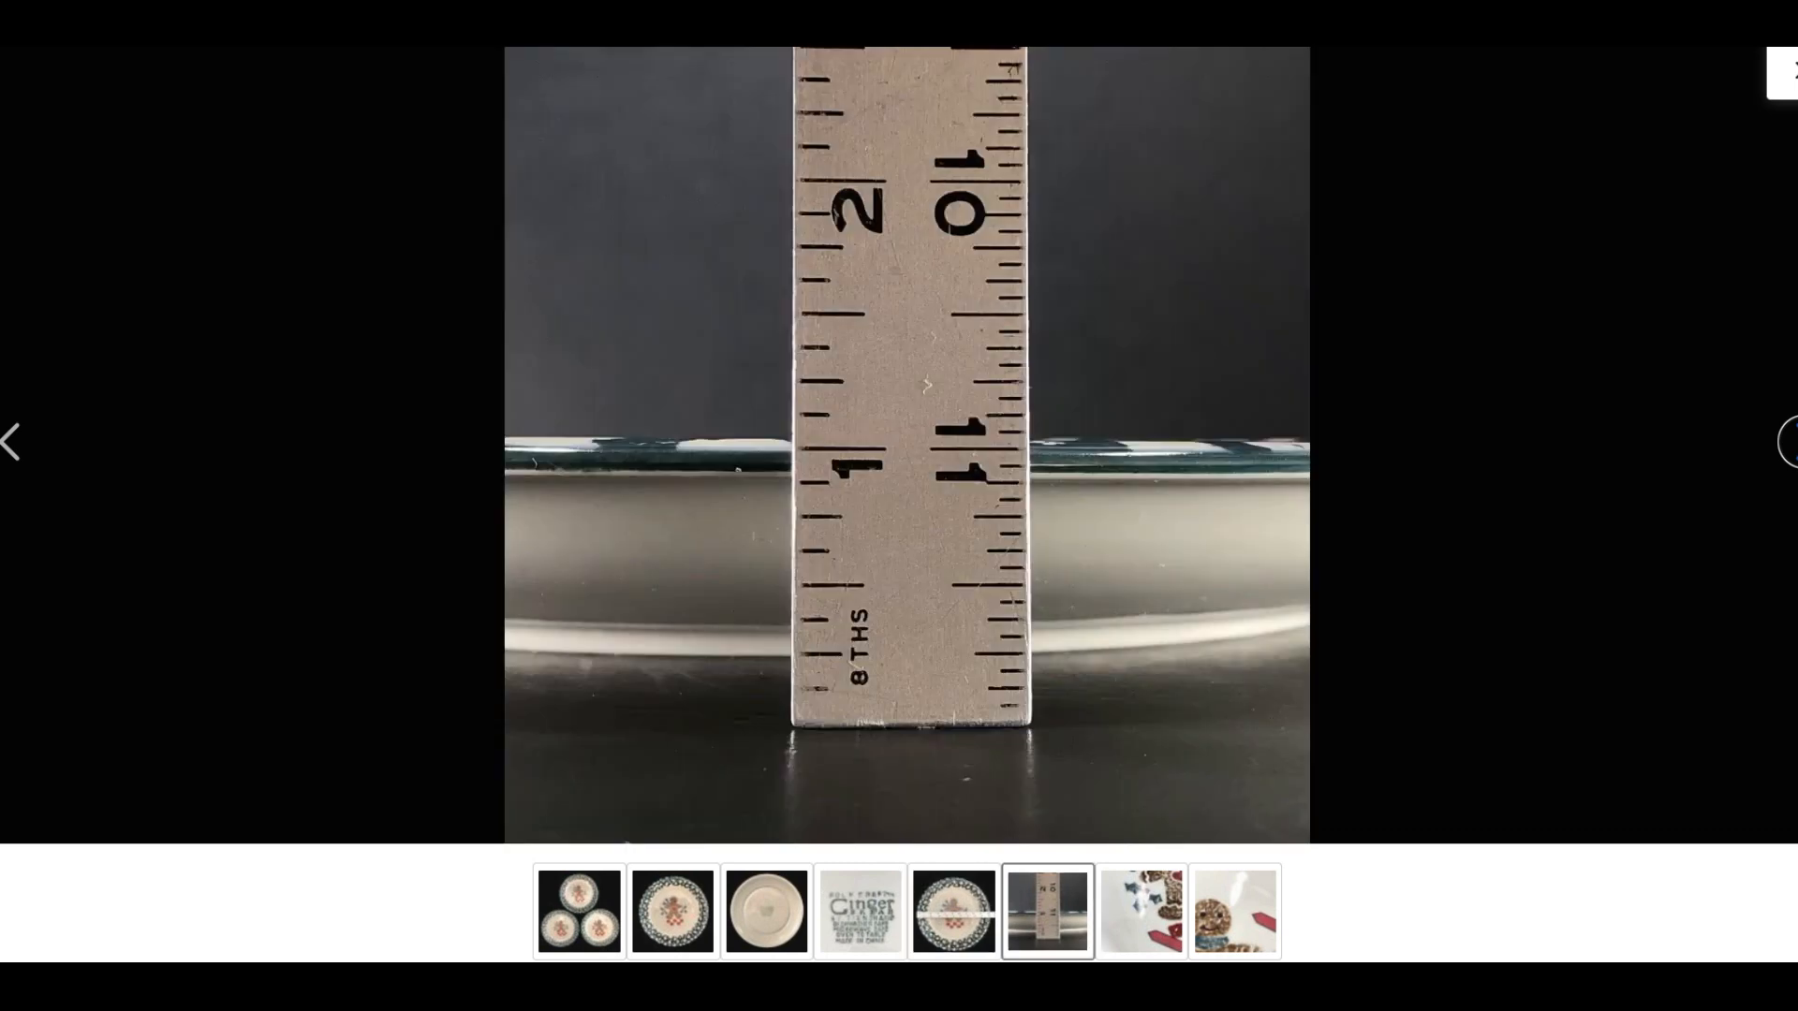
pyautogui.click(1788, 441)
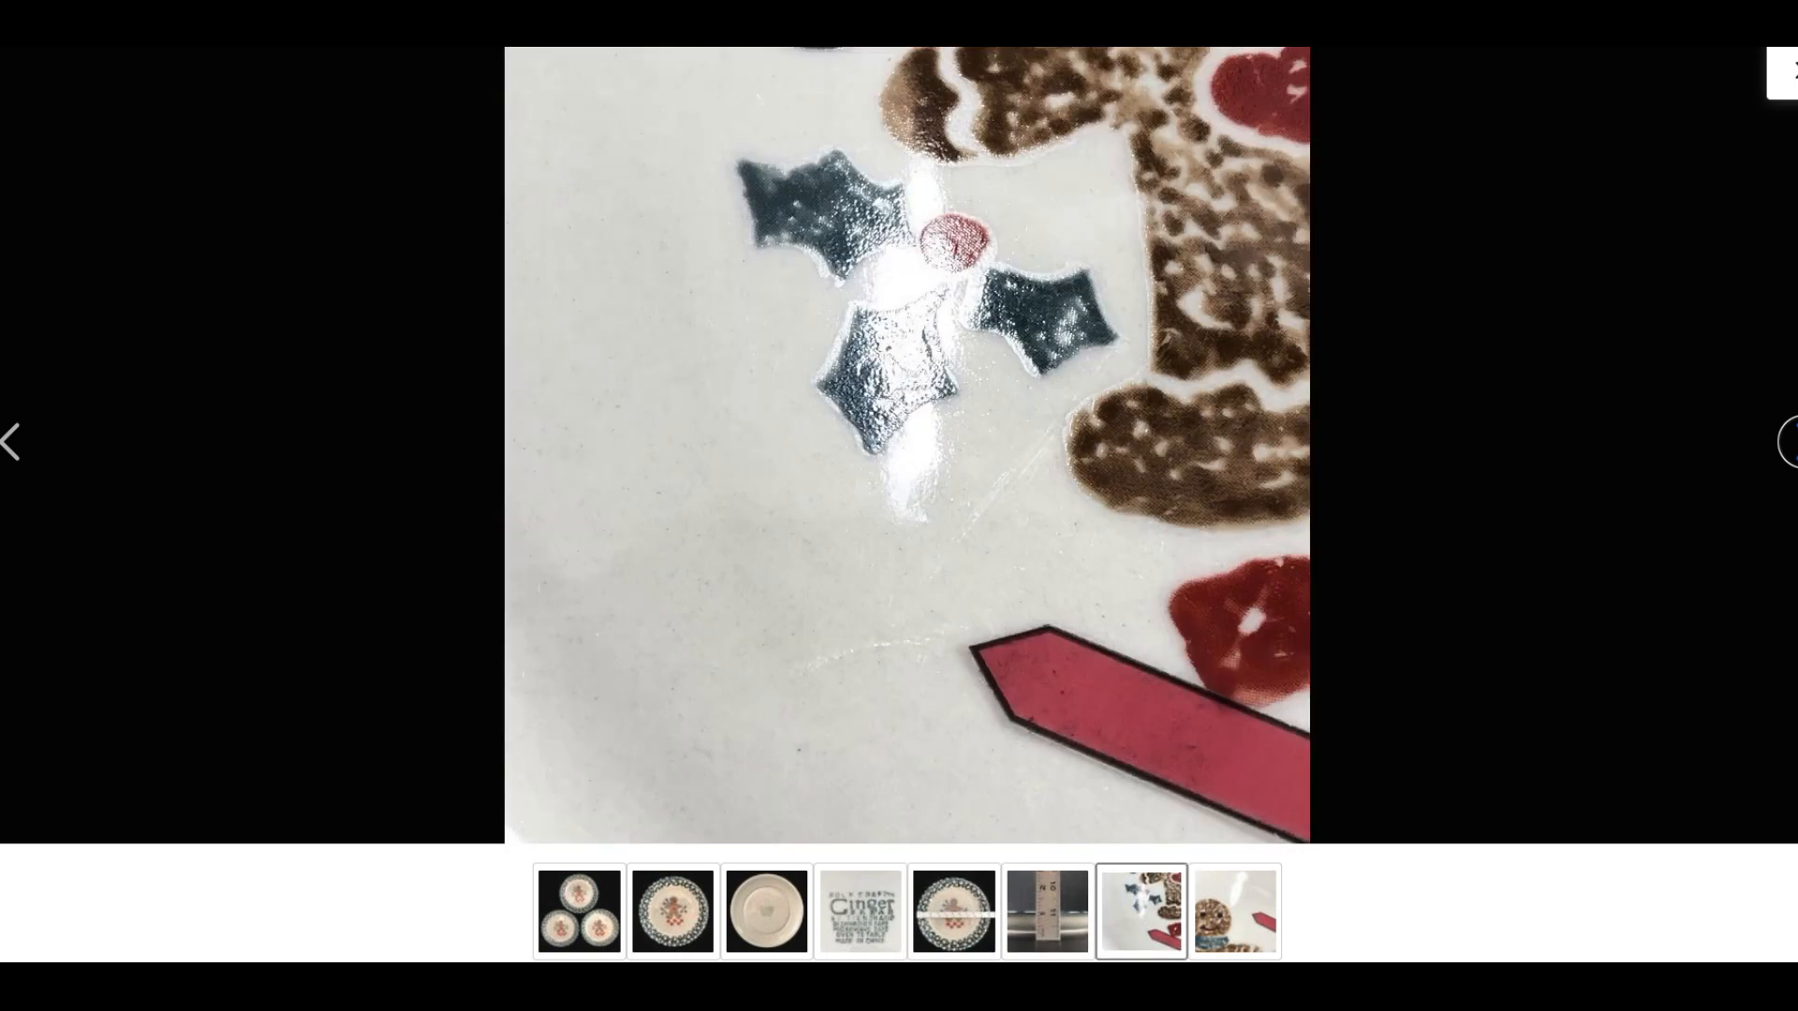
pyautogui.click(1788, 441)
pyautogui.press('Escape')
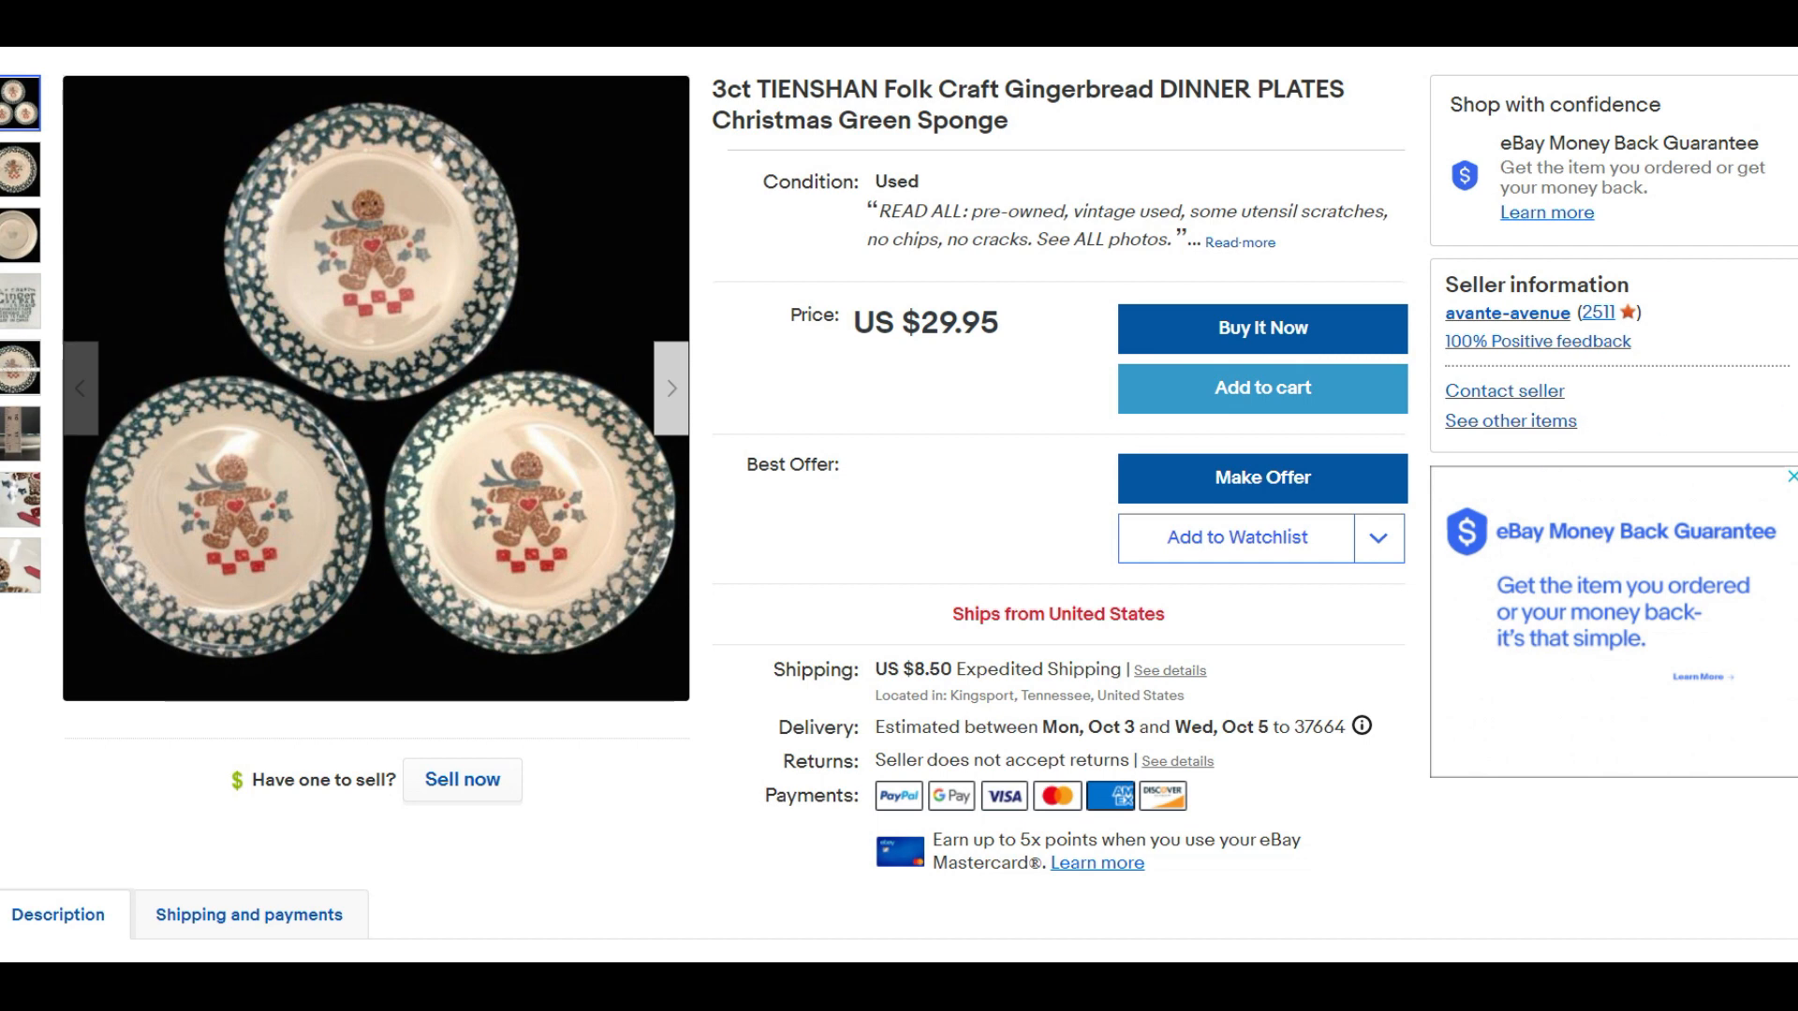
# - Review the listing's price, shipping and item specifics, and check the newly listed items in the Avante Avenue store
pyautogui.scroll(-4, 899, 505)
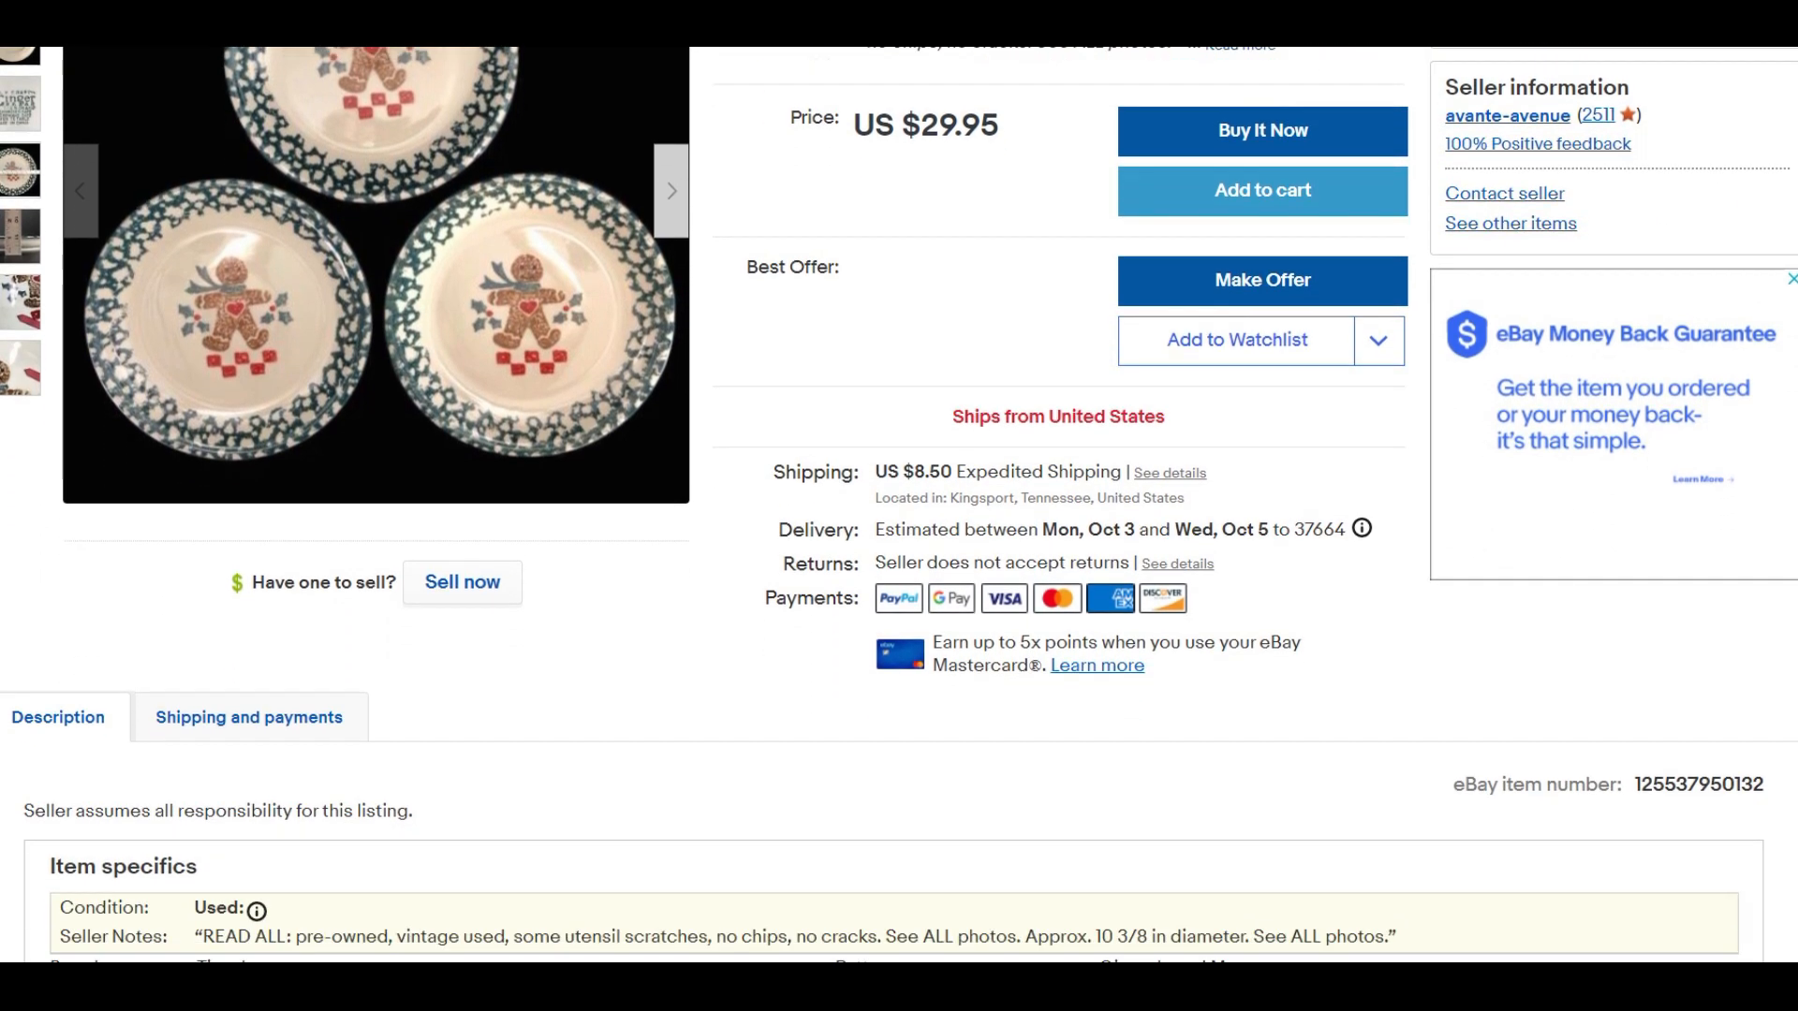
pyautogui.scroll(-3, 1532, 655)
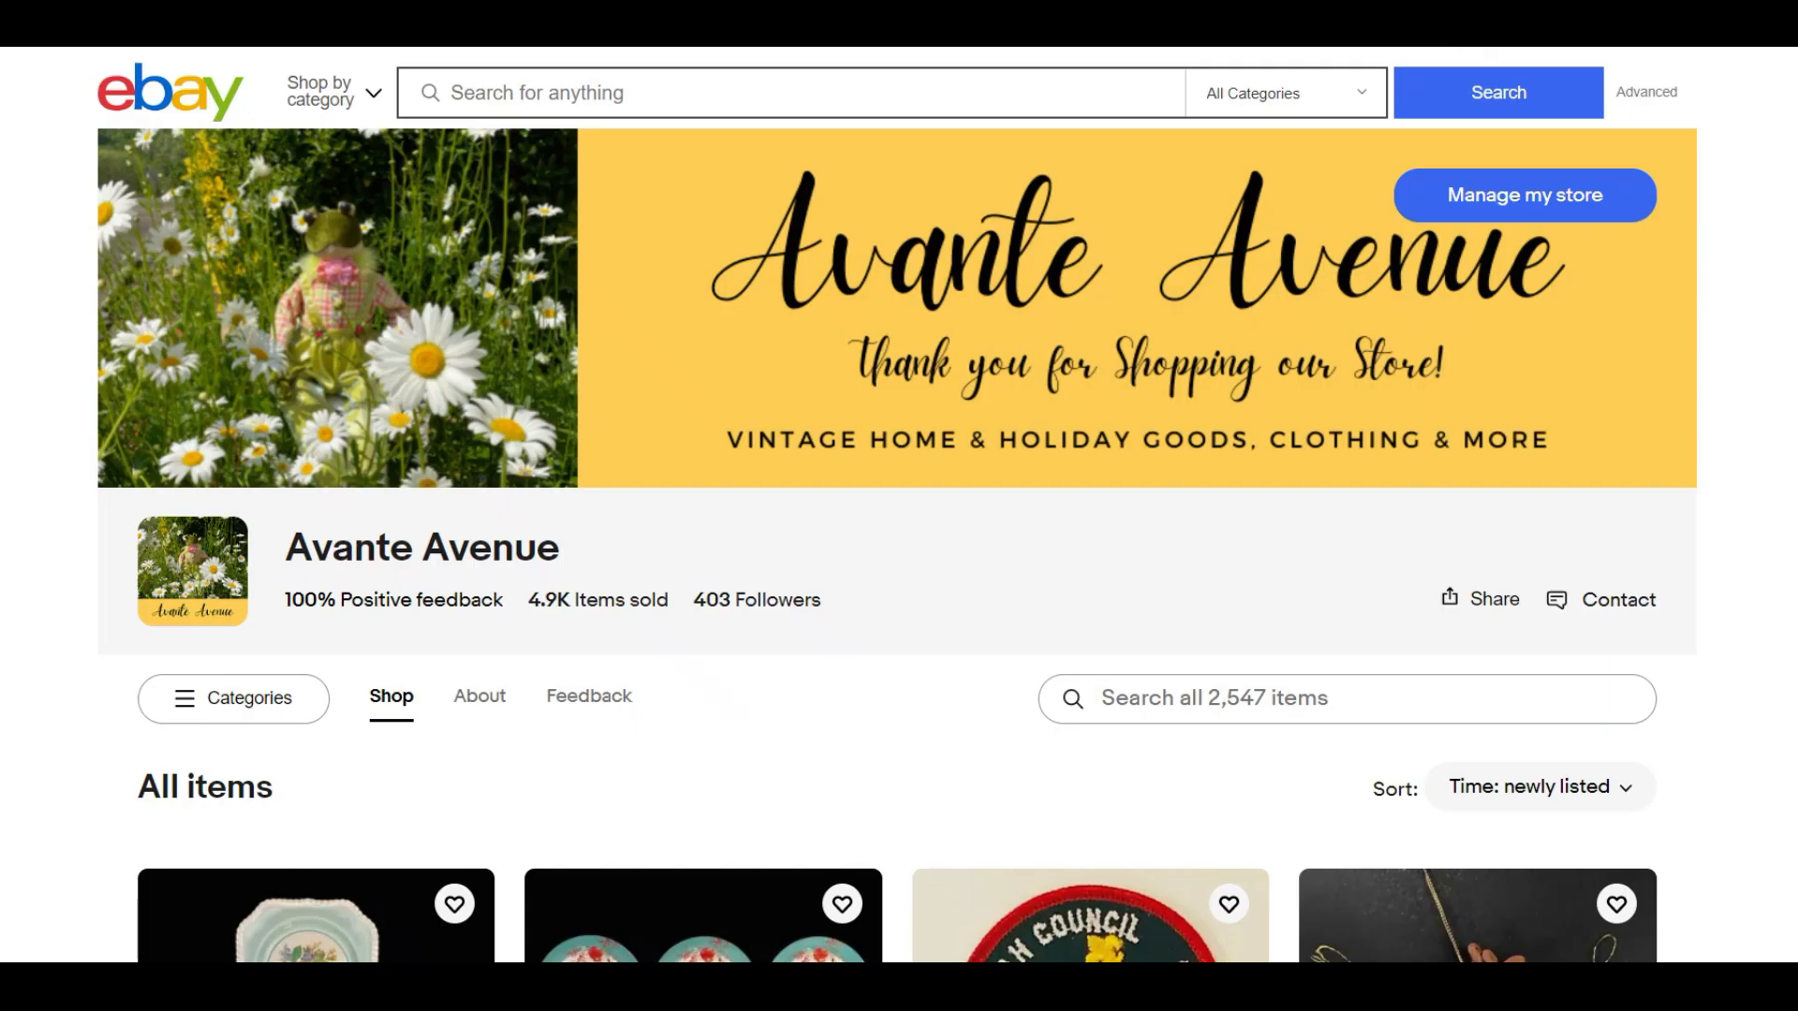
pyautogui.scroll(-5, 899, 506)
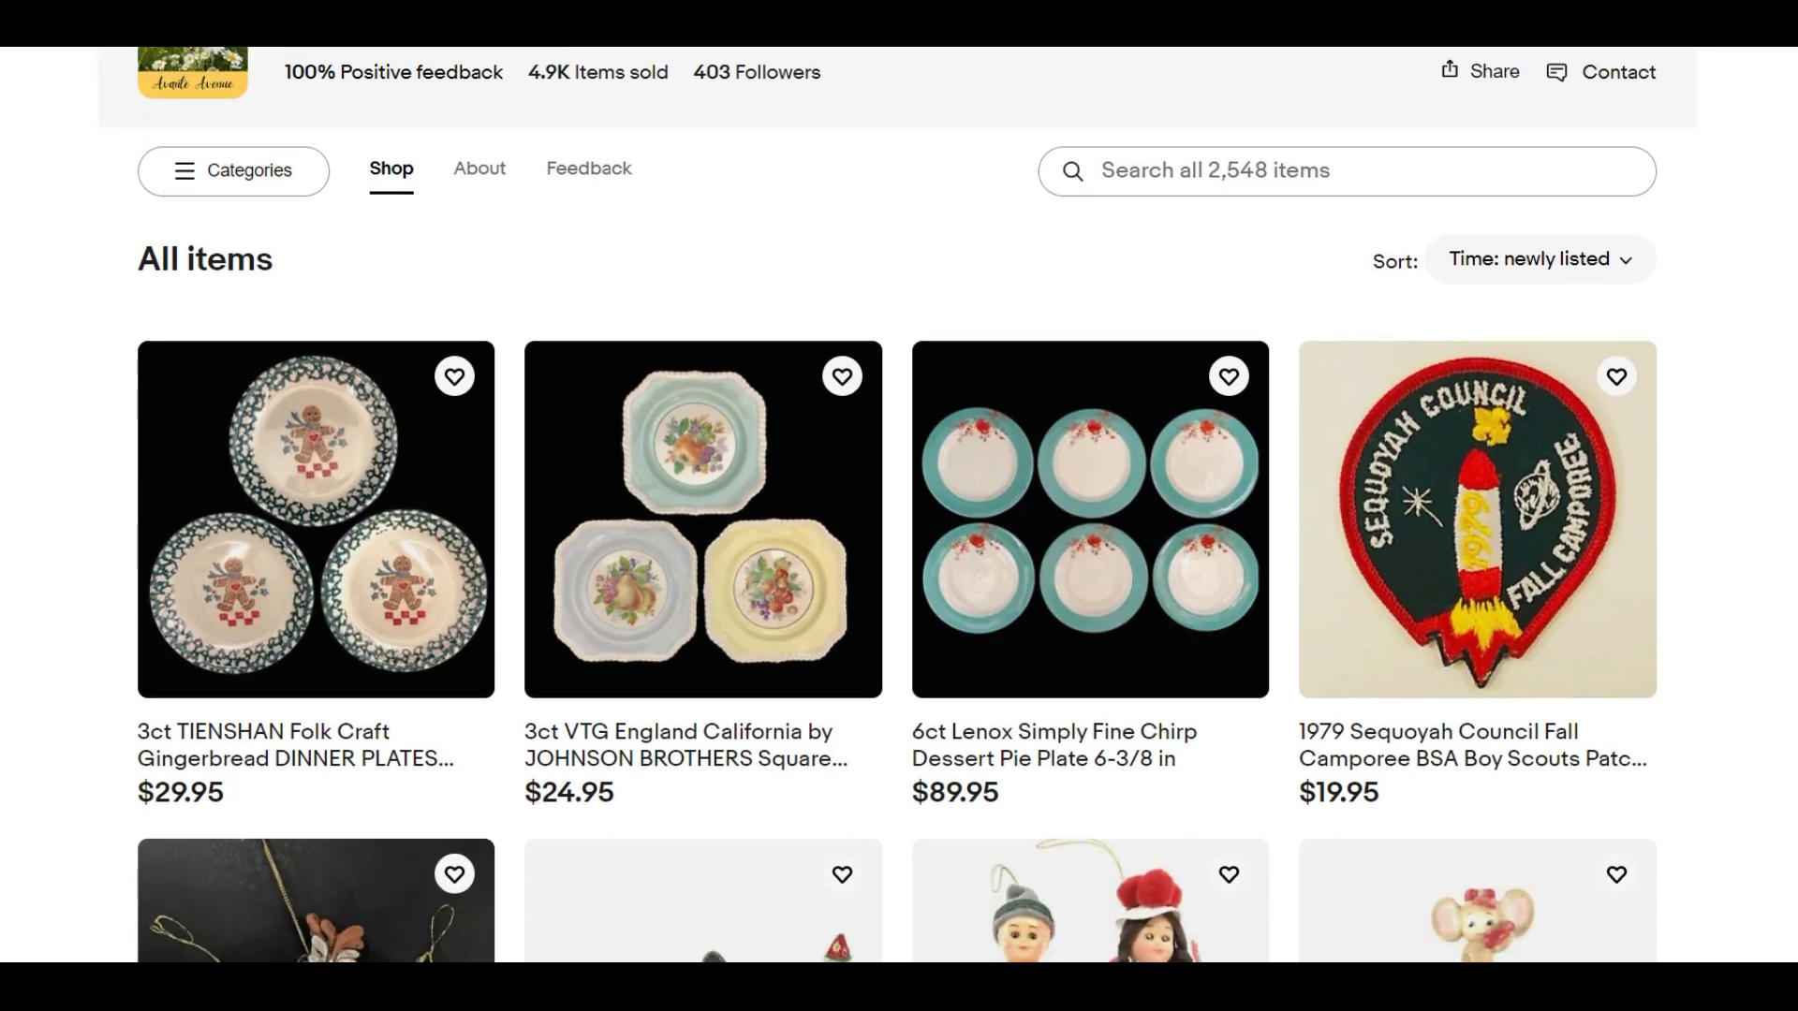